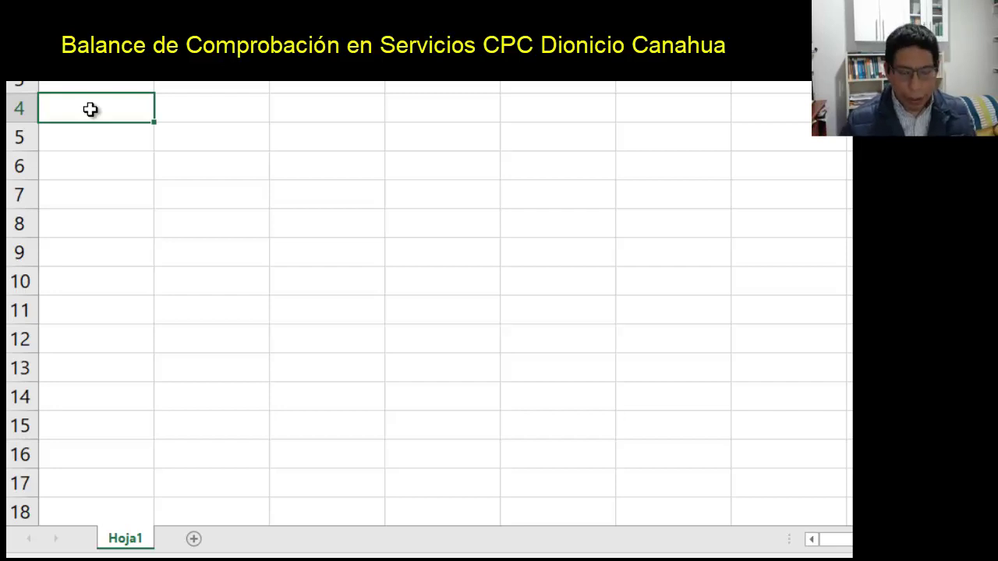
- Enter the heading "cuenta" in cell A4
{"action": "type", "text": "cuenta"}
{"action": "key", "text": "Return"}
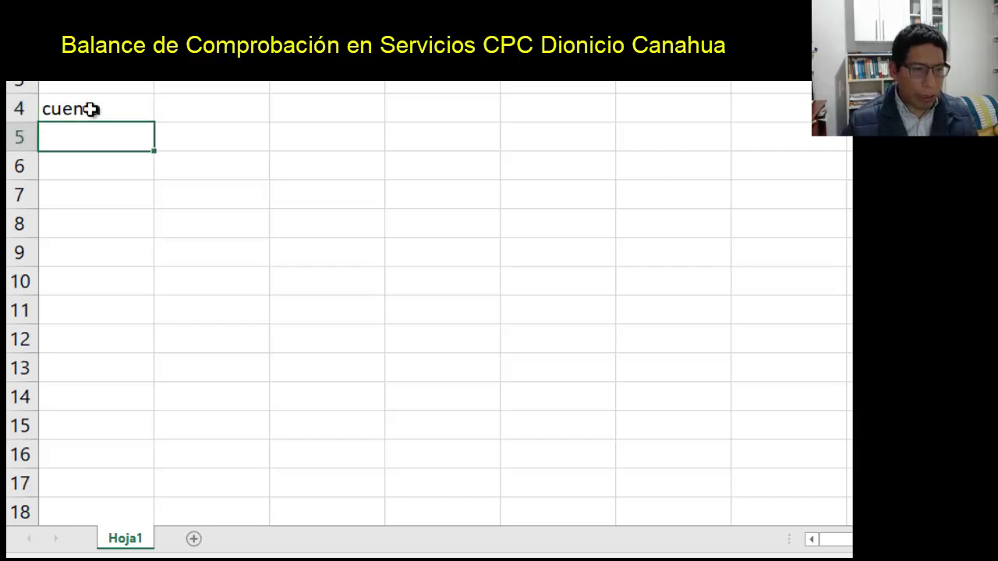
{"action": "left_click", "coordinate": [90, 109]}
{"action": "key", "text": "Right"}
{"action": "key", "text": "Up"}
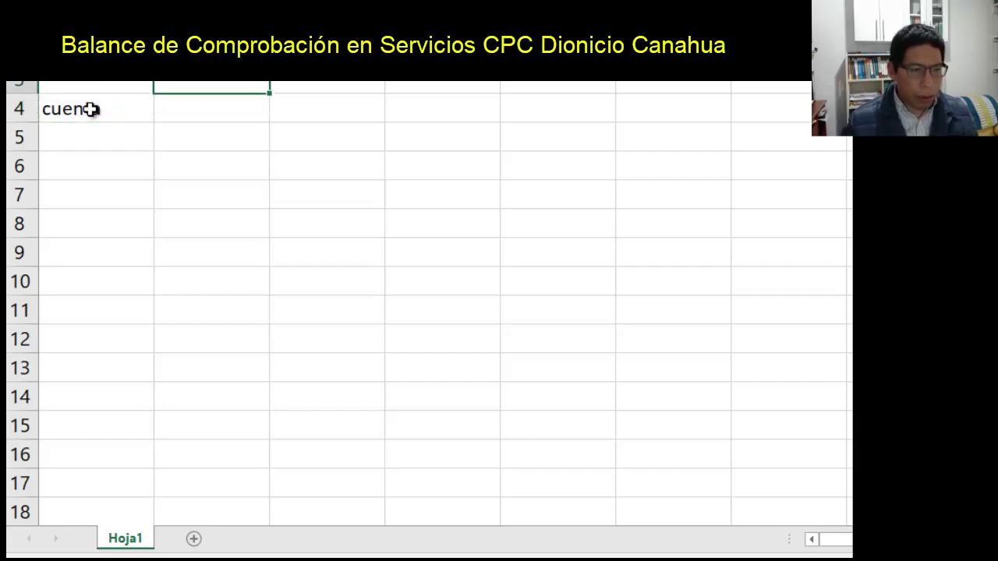
{"action": "key", "text": "Down"}
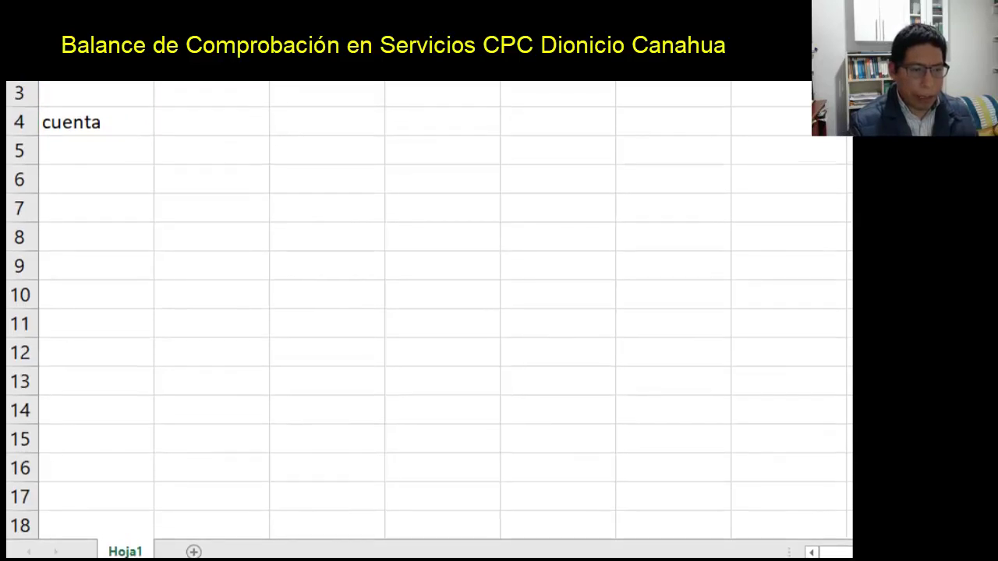
- Enter the group heading "sumas" in cell B3
{"action": "left_click", "coordinate": [227, 97]}
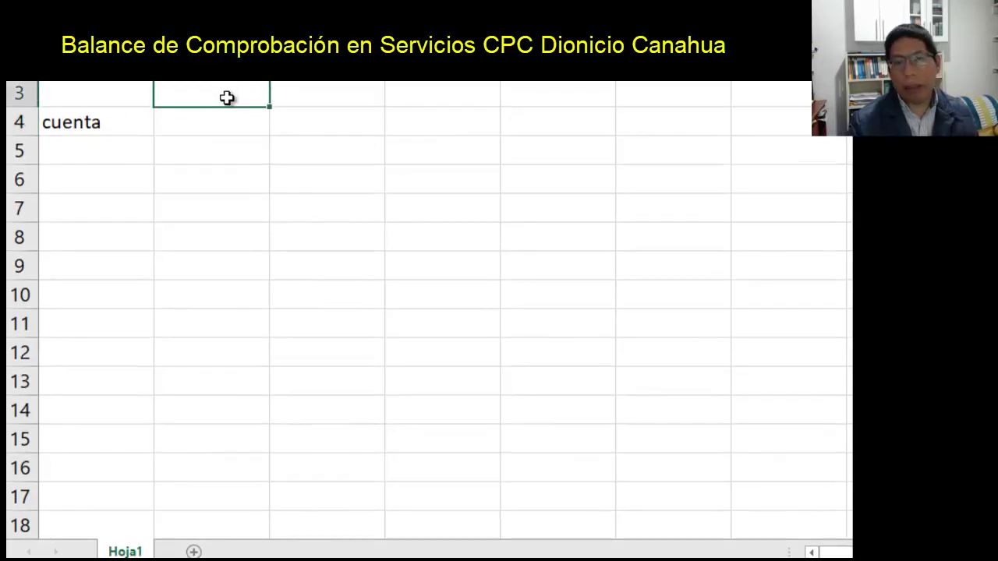
{"action": "type", "text": "suma"}
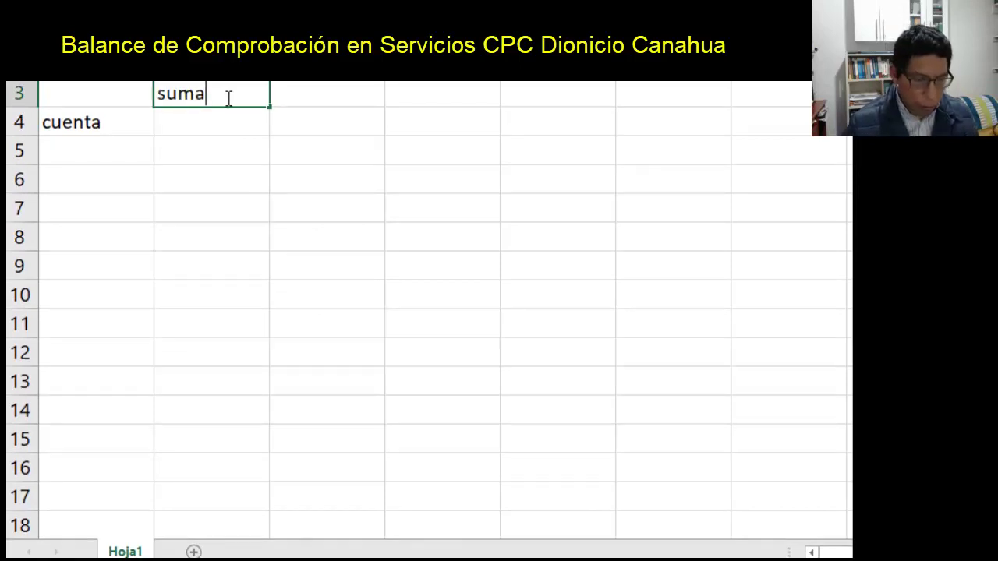
{"action": "type", "text": "s"}
{"action": "key", "text": "Return"}
- Enter the subheadings "debe" in B4 and "haber" in C4 under "sumas"
{"action": "type", "text": "d "}
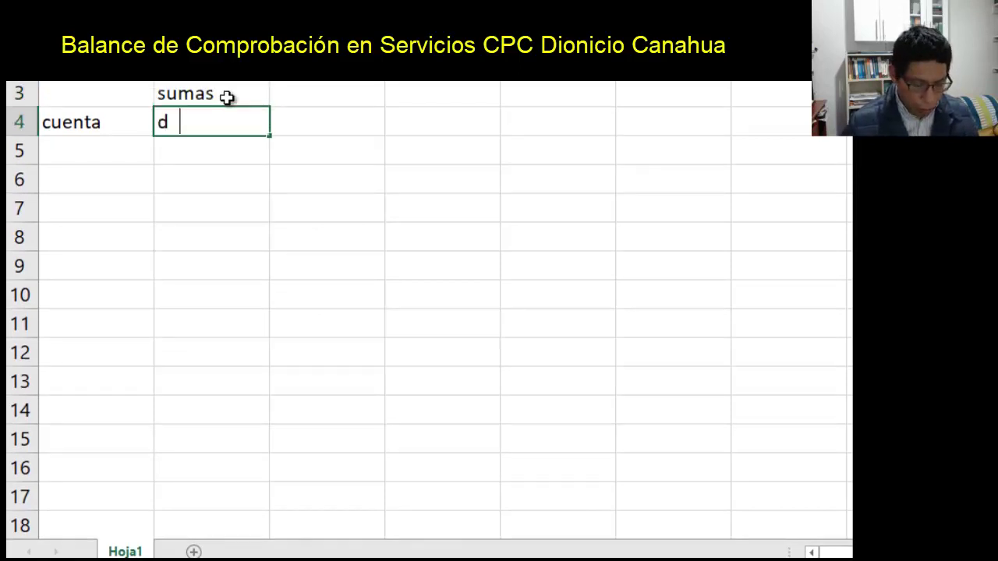
{"action": "type", "text": "ebe"}
{"action": "key", "text": "Return"}
{"action": "key", "text": "Up"}
{"action": "key", "text": "Right"}
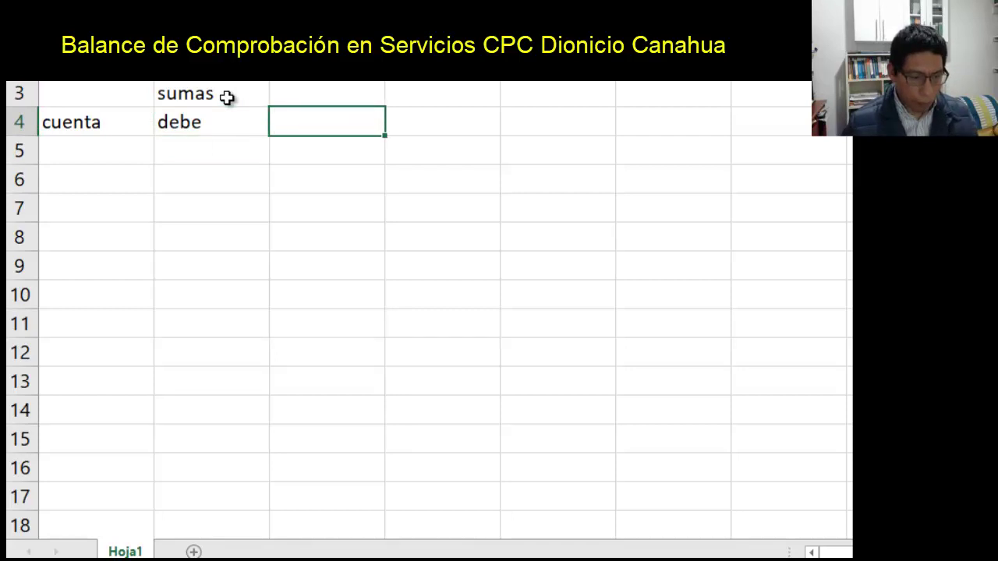
{"action": "type", "text": "haber"}
{"action": "key", "text": "Return"}
- Enter the group heading "saldos" in cell D3
{"action": "key", "text": "Up"}
{"action": "key", "text": "Up"}
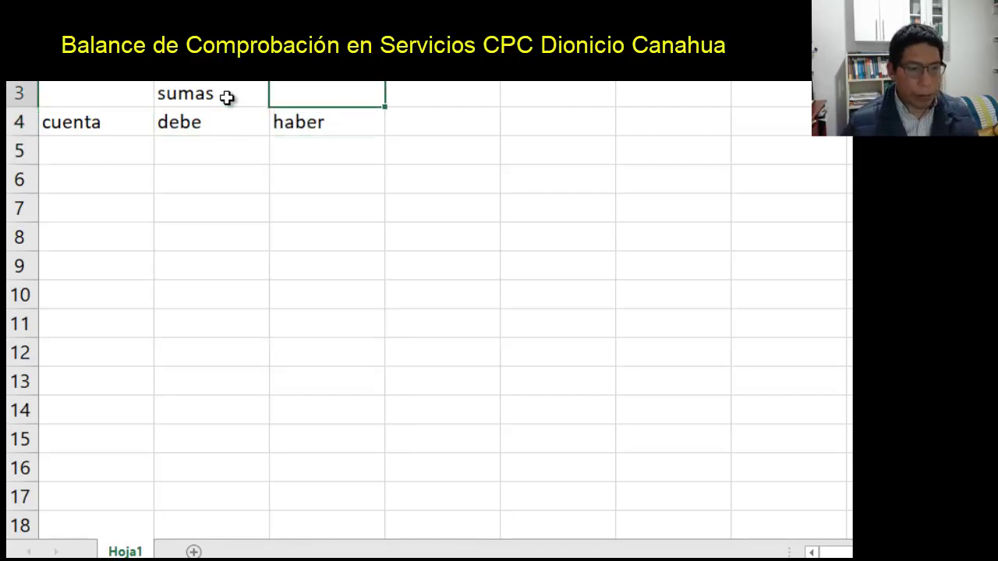
{"action": "key", "text": "Right"}
{"action": "type", "text": "saldos"}
{"action": "key", "text": "Return"}
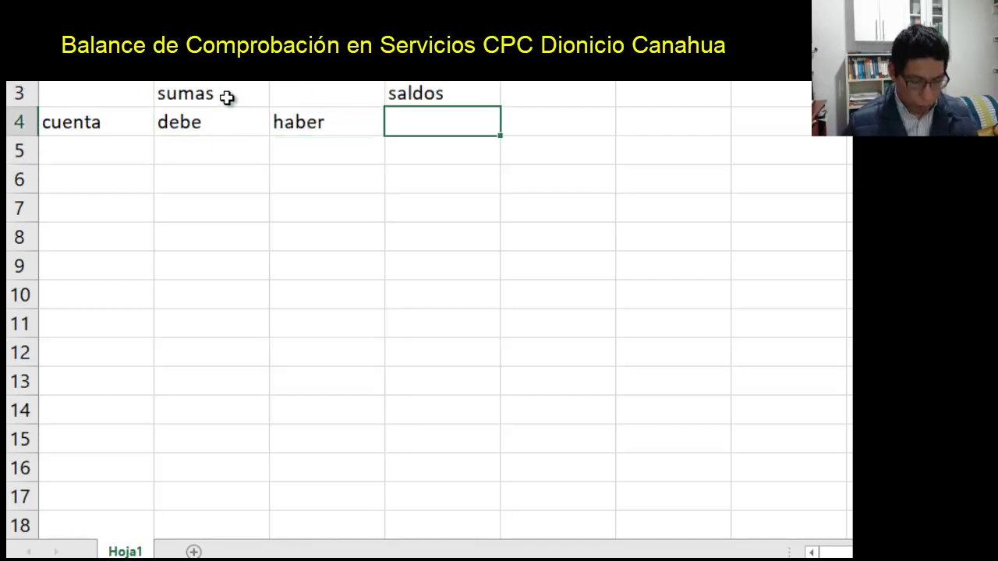
- Enter the subheadings "deudor" in D4 and "acreedor" in E4 under "saldos"
{"action": "type", "text": "deudor"}
{"action": "key", "text": "Return"}
{"action": "key", "text": "Up"}
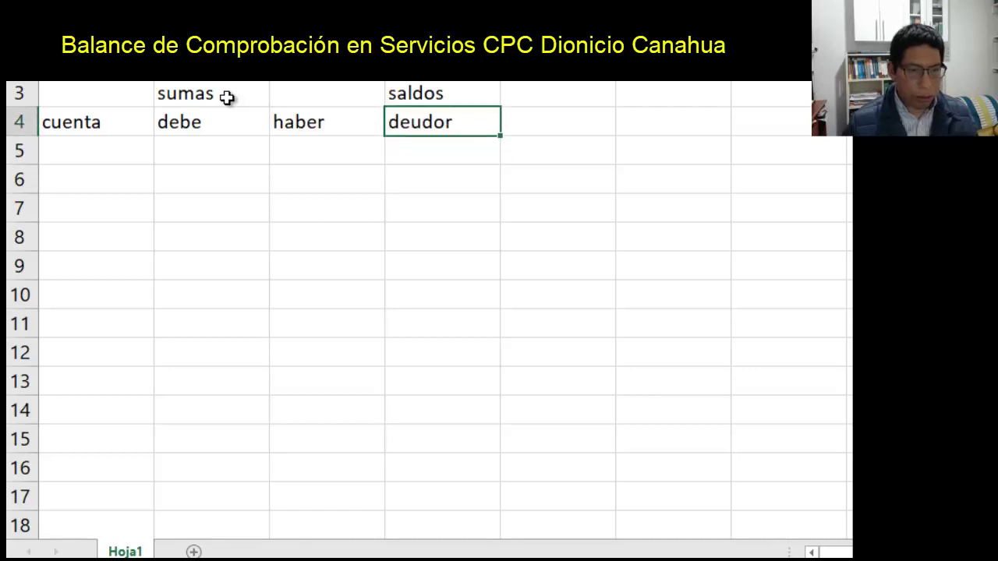
{"action": "key", "text": "Right"}
{"action": "type", "text": "acred"}
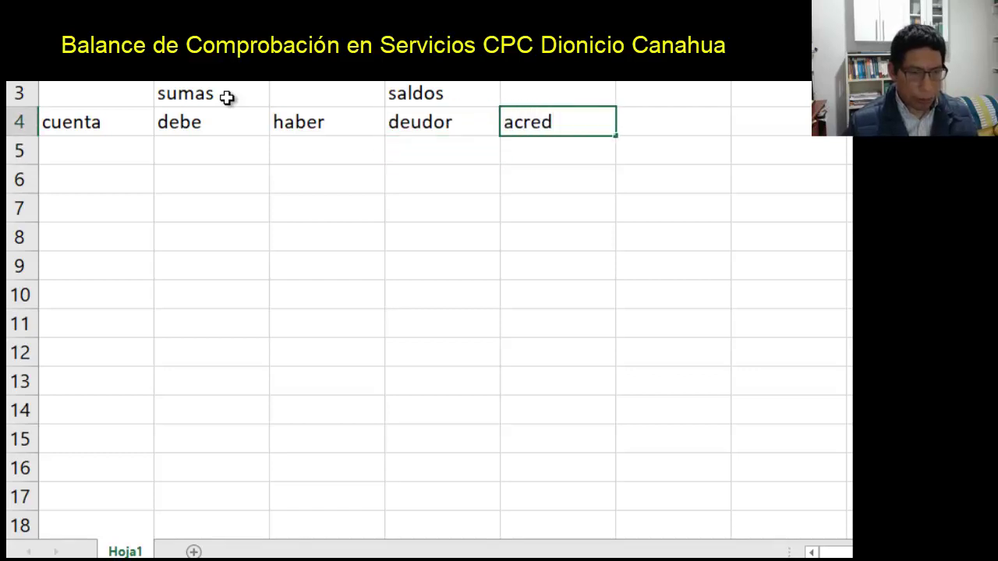
{"action": "key", "text": "BackSpace"}
{"action": "type", "text": "r"}
{"action": "key", "text": "BackSpace"}
{"action": "type", "text": "e"}
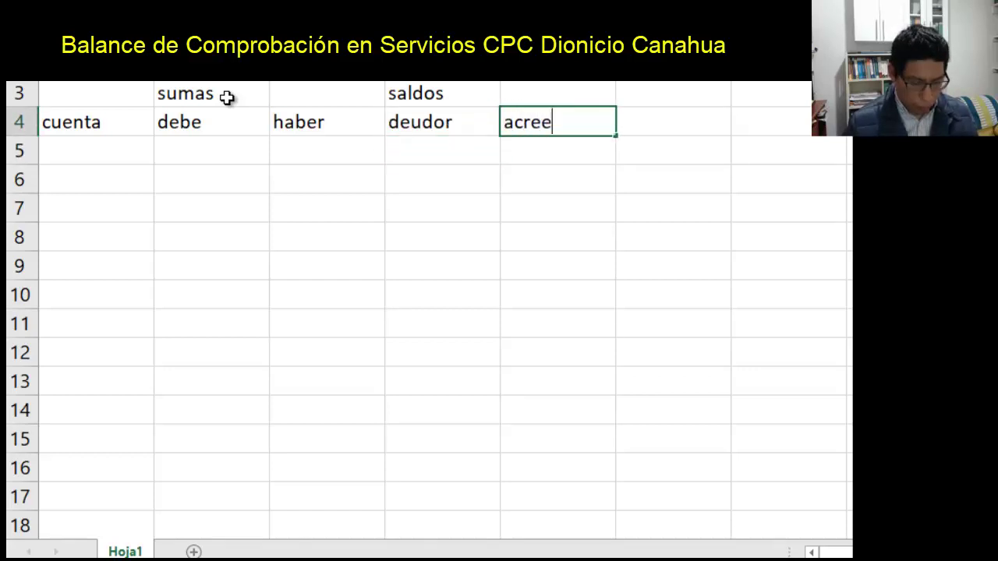
{"action": "type", "text": "dor"}
{"action": "key", "text": "Return"}
- Merge and center the "sumas" heading across cells B3 and C3
{"action": "key", "text": "Up"}
{"action": "key", "text": "Up"}
{"action": "key", "text": "Left"}
{"action": "key", "text": "Left"}
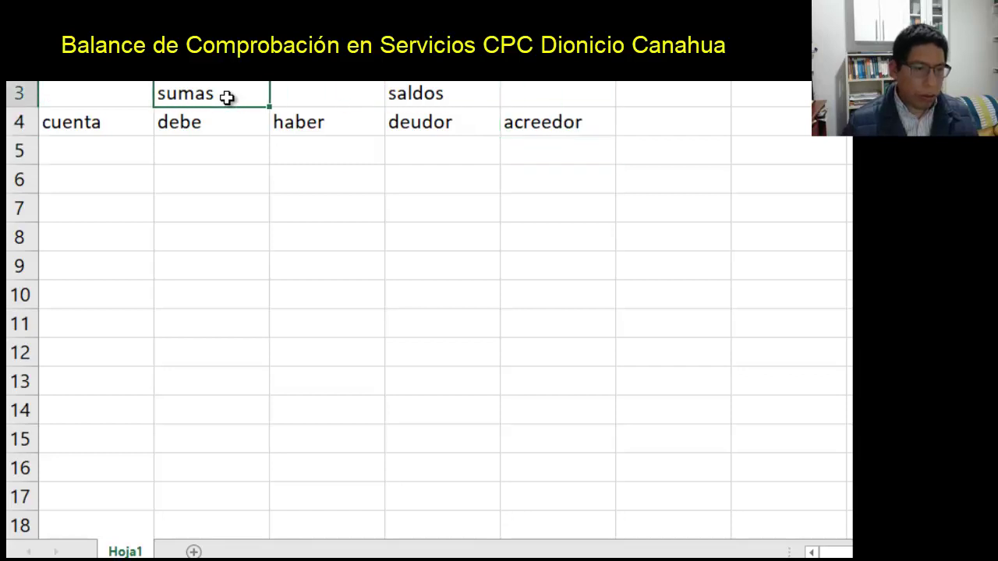
{"action": "key", "text": "shift+Right"}
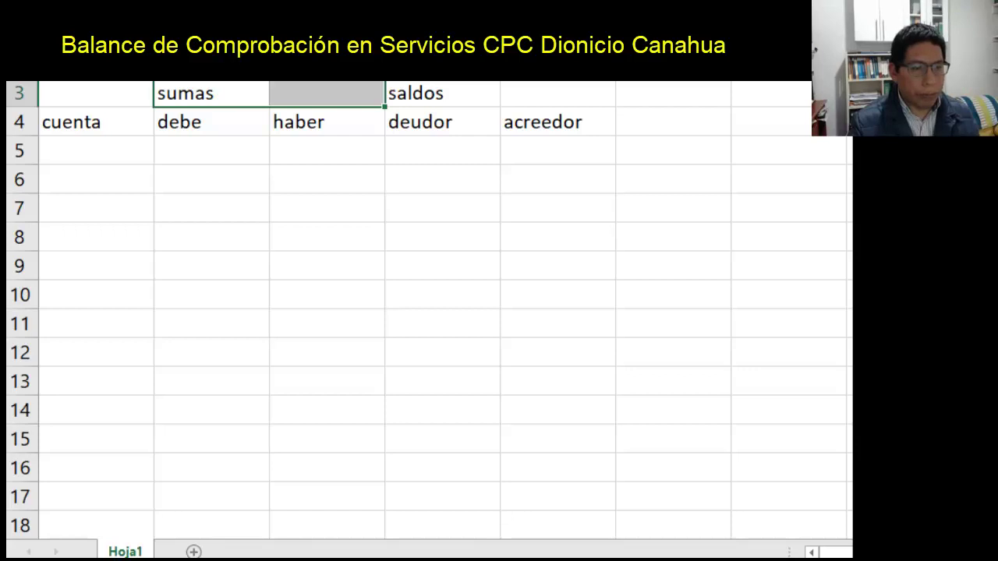
{"action": "key", "text": "alt+h"}
{"action": "key", "text": "m"}
{"action": "key", "text": "c"}
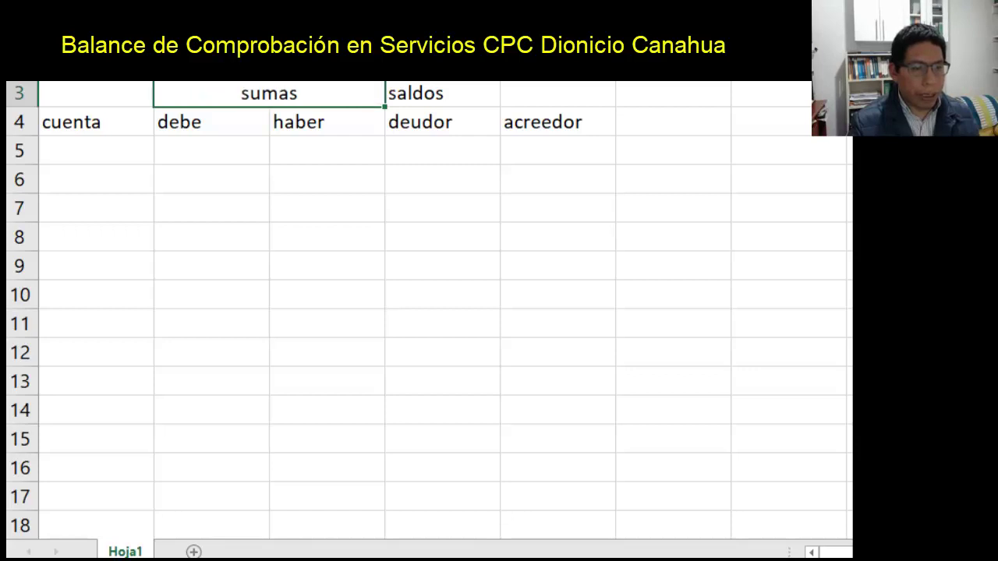
- Merge and center the "saldos" heading across cells D3 and E3, and select F3
{"action": "left_click", "coordinate": [437, 94]}
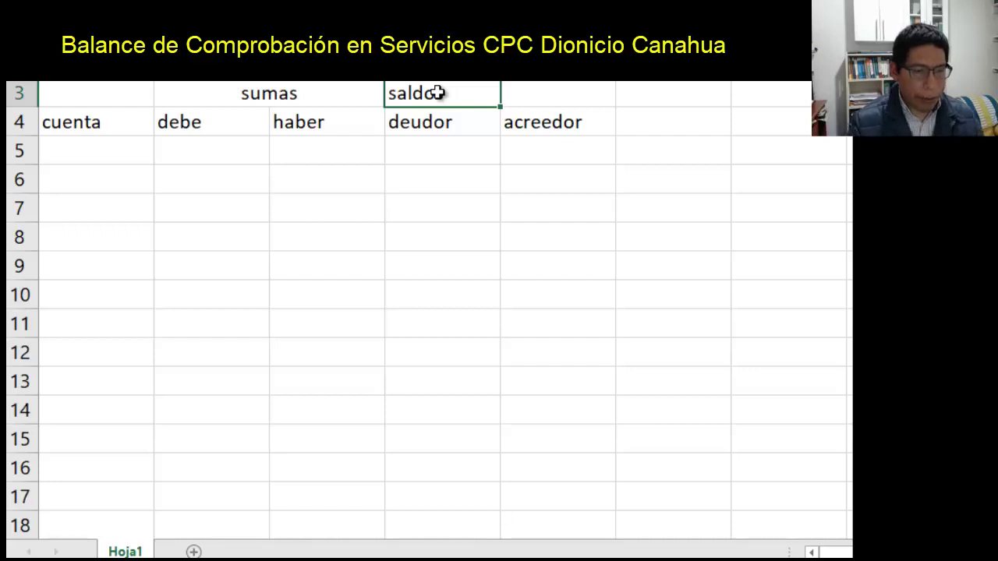
{"action": "left_click_drag", "start_coordinate": [528, 89], "coordinate": [444, 89]}
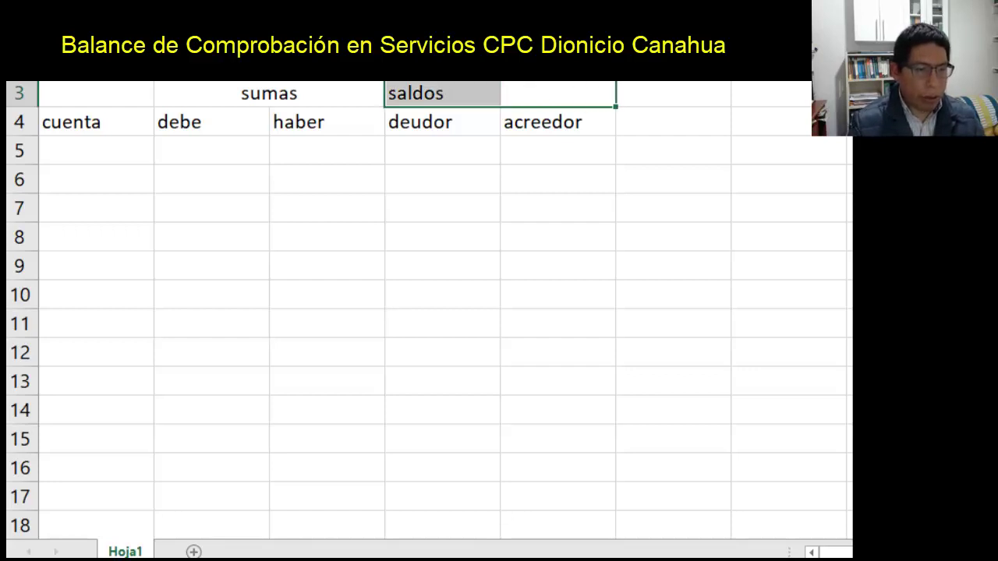
{"action": "scroll", "coordinate": [430, 309], "scroll_direction": "up", "scroll_amount": 1}
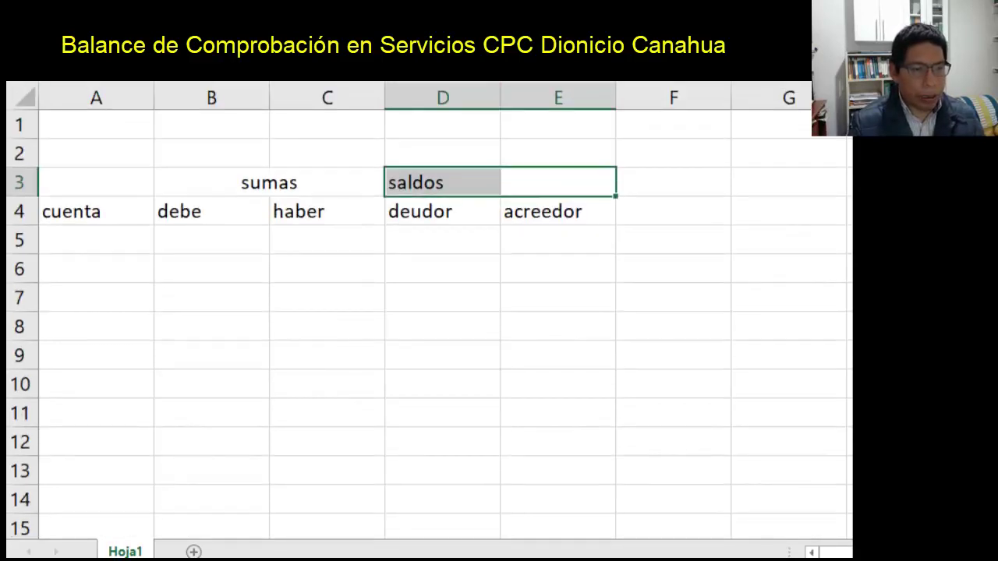
{"action": "key", "text": "alt+h"}
{"action": "key", "text": "m"}
{"action": "key", "text": "c"}
{"action": "left_click", "coordinate": [666, 178]}
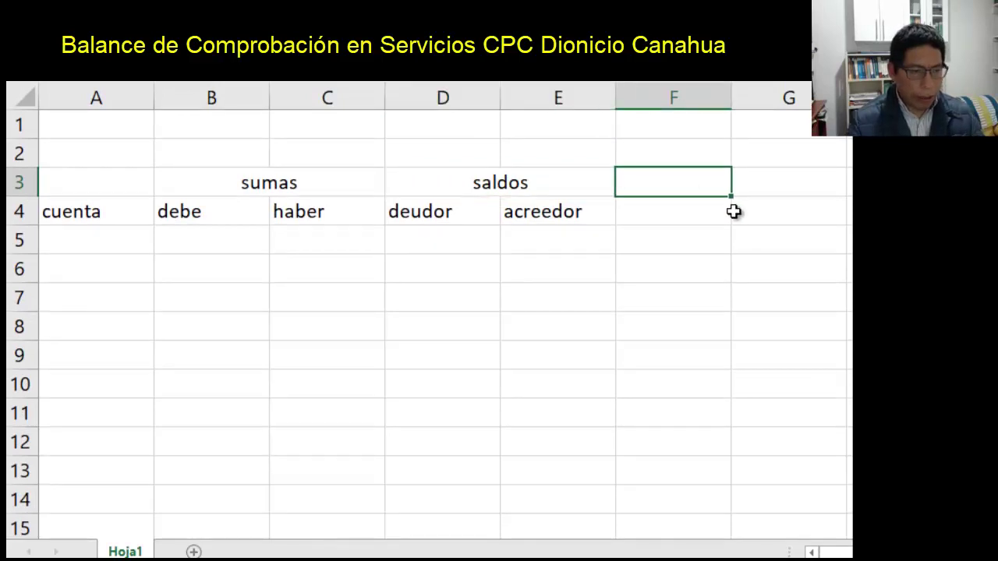
- Narrow columns A and B closer to their headings and make column D slightly narrower
{"action": "left_click_drag", "start_coordinate": [155, 91], "coordinate": [117, 98]}
{"action": "left_click", "coordinate": [125, 97]}
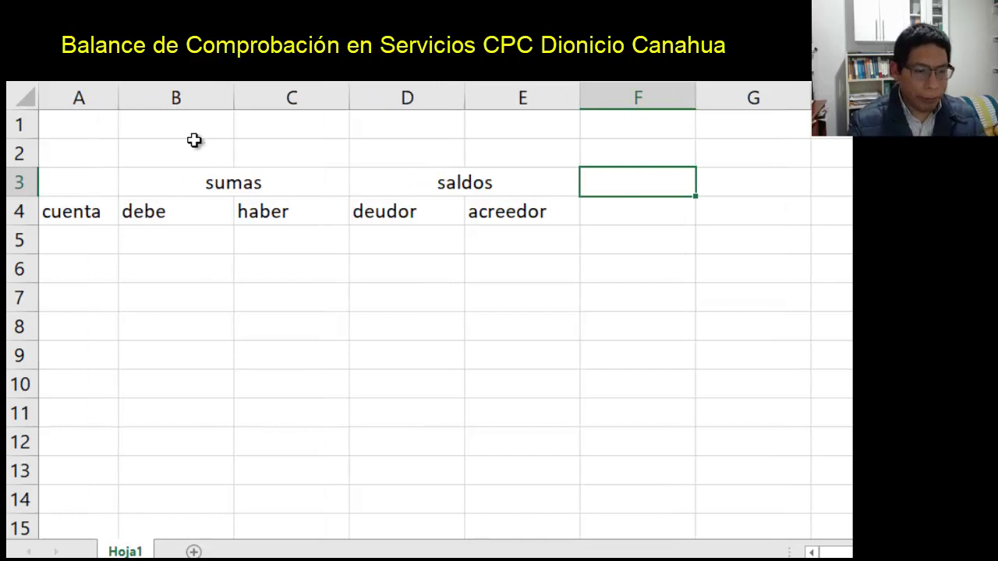
{"action": "left_click_drag", "start_coordinate": [233, 100], "coordinate": [208, 102]}
{"action": "double_click", "coordinate": [215, 103]}
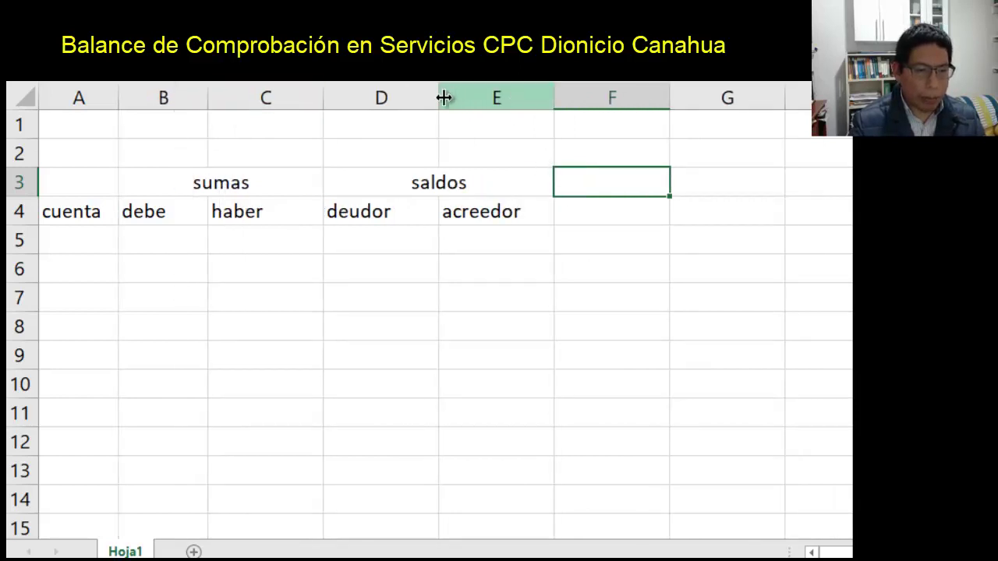
{"action": "left_click_drag", "start_coordinate": [438, 97], "coordinate": [429, 97]}
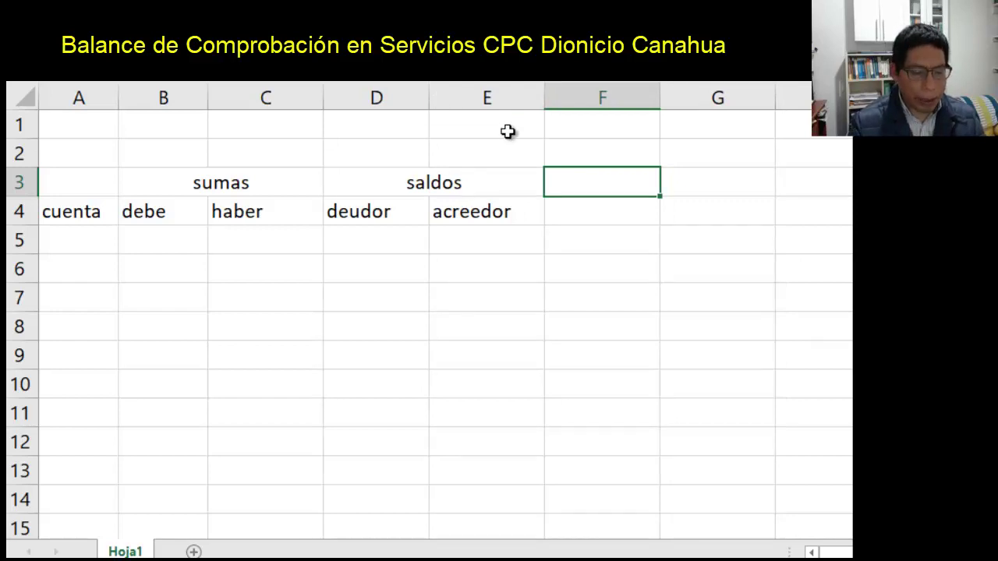
- Enter the group heading "ajustes y eliminaciones" in cell F3
{"action": "type", "text": "ajues"}
{"action": "key", "text": "BackSpace"}
{"action": "key", "text": "BackSpace"}
{"action": "key", "text": "BackSpace"}
{"action": "type", "text": "s"}
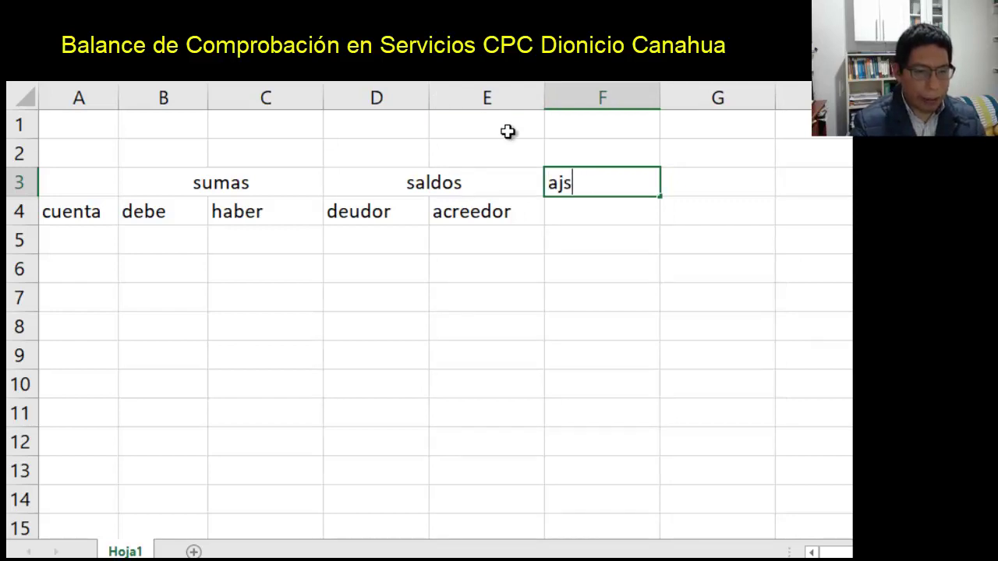
{"action": "key", "text": "BackSpace"}
{"action": "type", "text": "ustes "}
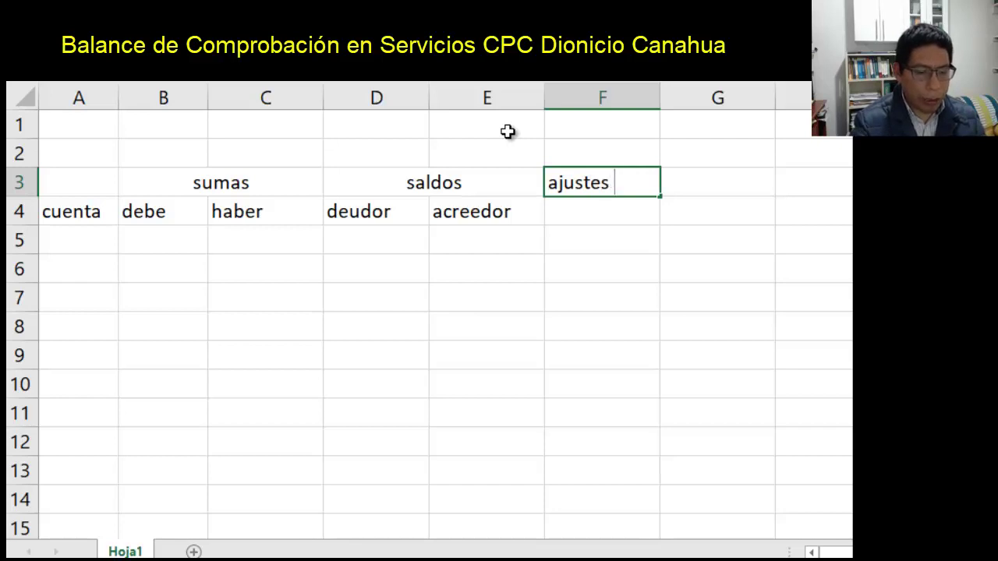
{"action": "type", "text": "y eliminaci"}
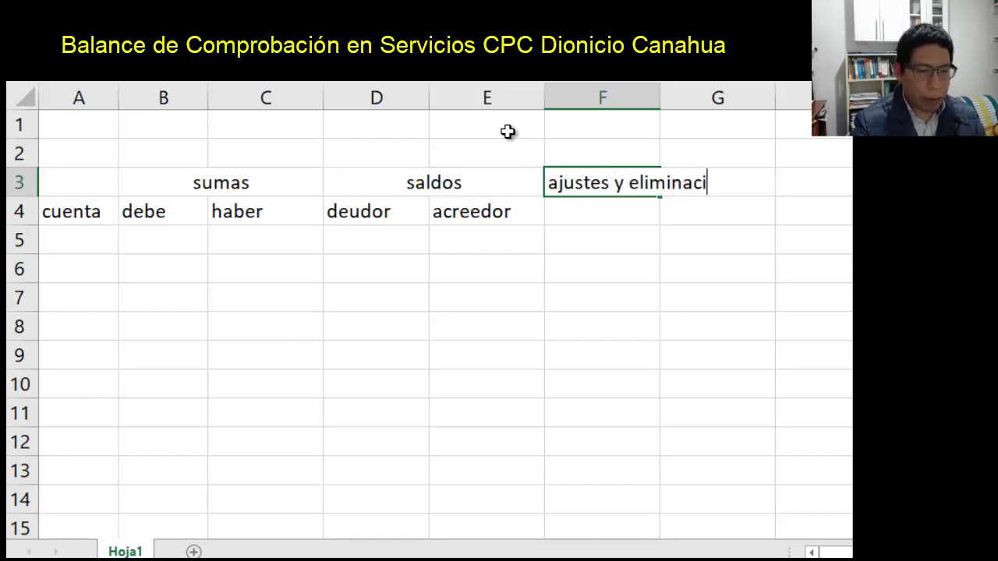
{"action": "type", "text": "ones"}
{"action": "key", "text": "Return"}
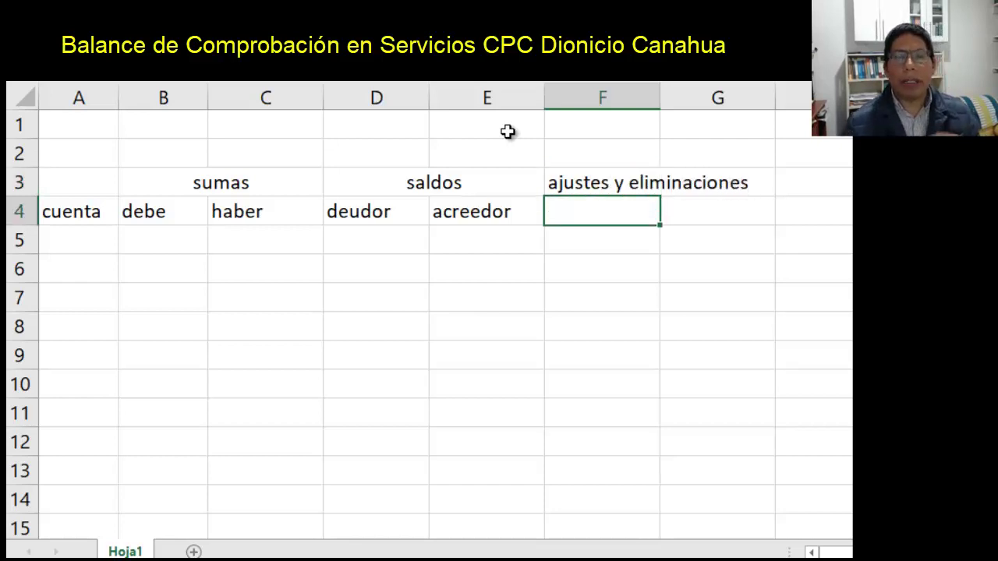
- Enter the subheadings "debe" in F4 and "haber" in G4 under "ajustes y eliminaciones"
{"action": "type", "text": "debe"}
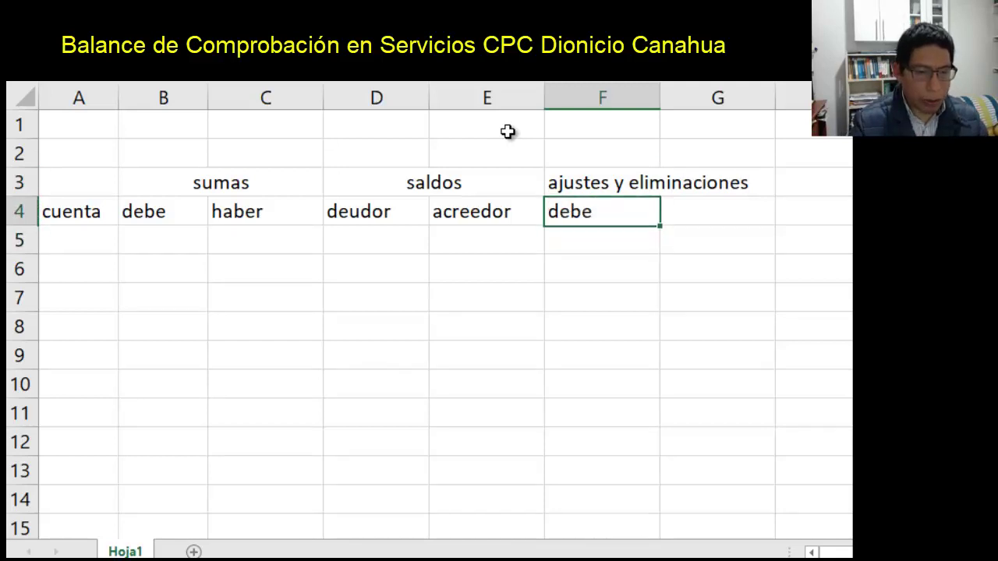
{"action": "key", "text": "Tab"}
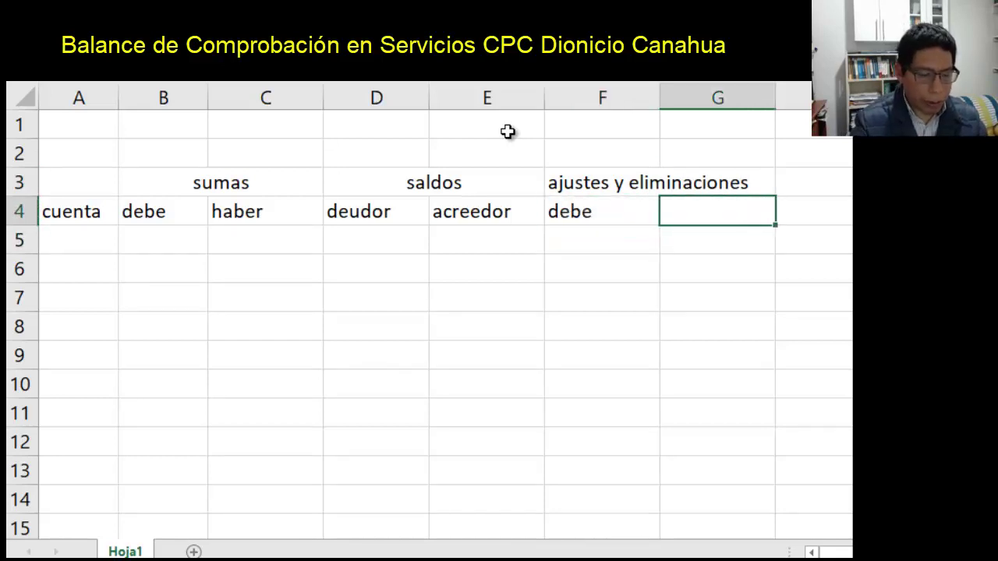
{"action": "type", "text": "haber"}
{"action": "key", "text": "Return"}
{"action": "key", "text": "Up"}
{"action": "key", "text": "Up"}
{"action": "key", "text": "Up"}
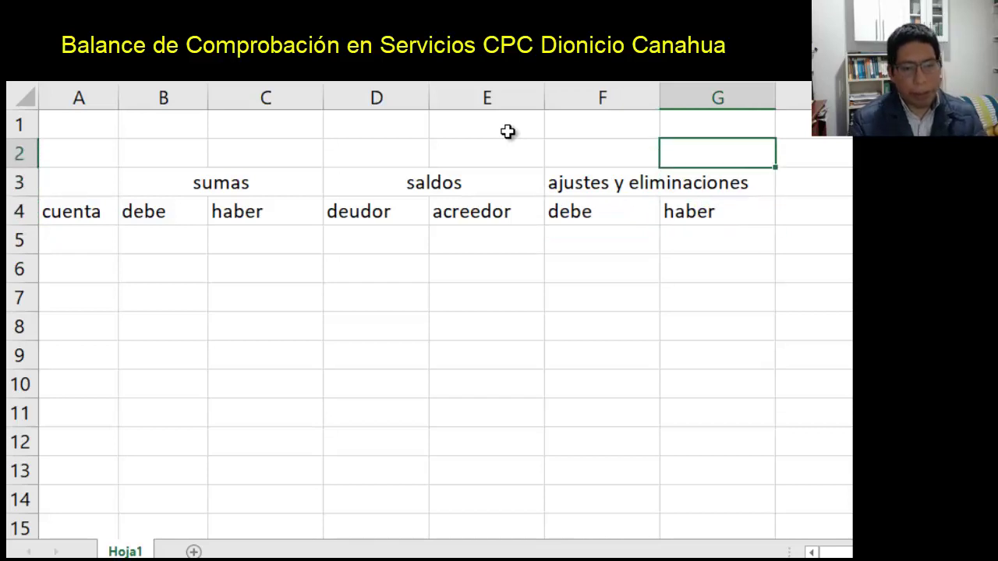
{"action": "key", "text": "Left"}
{"action": "key", "text": "Down"}
{"action": "key", "text": "Up"}
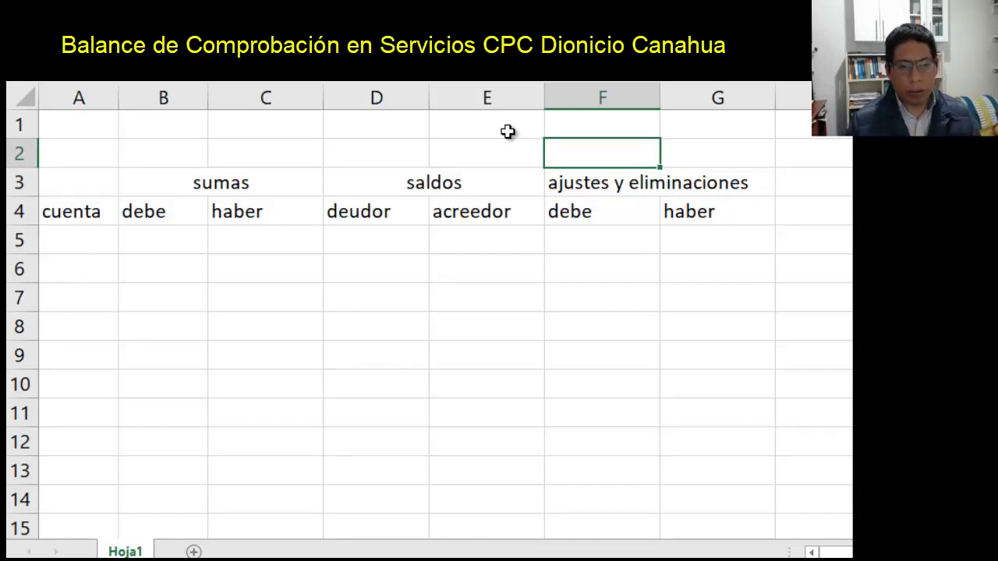
- Enter the group heading "inventario" in cell H3
{"action": "scroll", "coordinate": [507, 132], "scroll_direction": "right", "scroll_amount": 6}
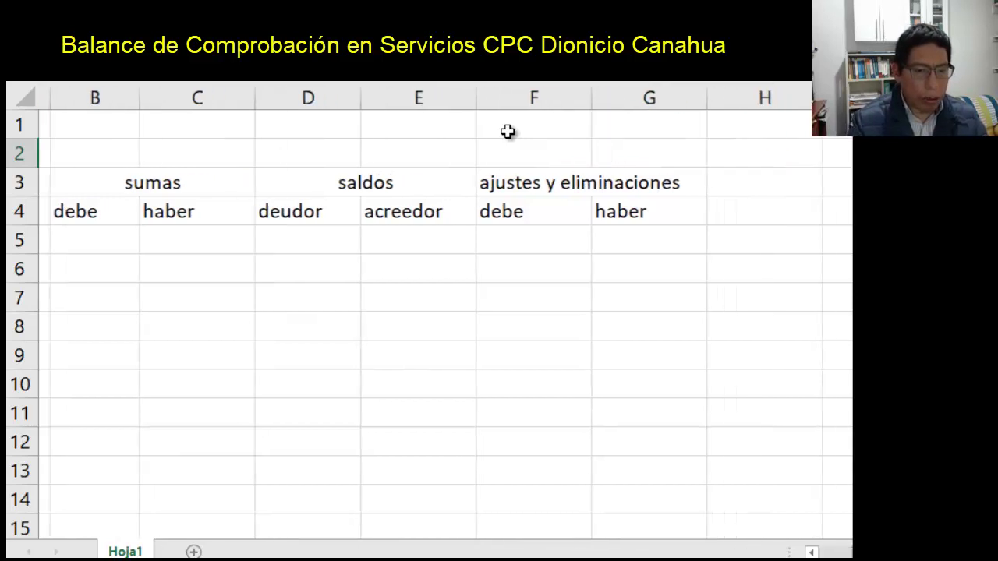
{"action": "key", "text": "Left"}
{"action": "key", "text": "Left"}
{"action": "key", "text": "Left"}
{"action": "key", "text": "Left"}
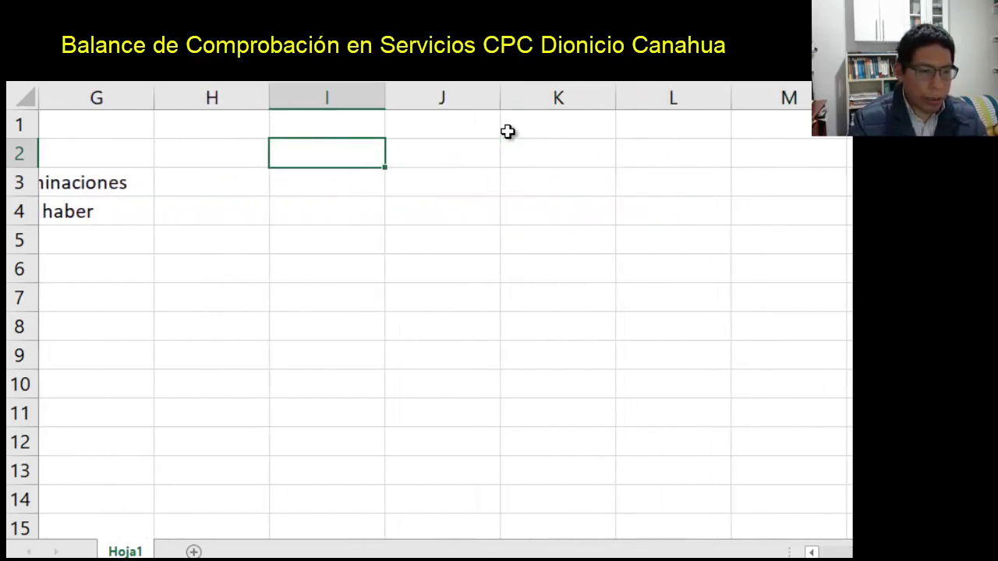
{"action": "key", "text": "Down"}
{"action": "key", "text": "Left"}
{"action": "type", "text": "inve"}
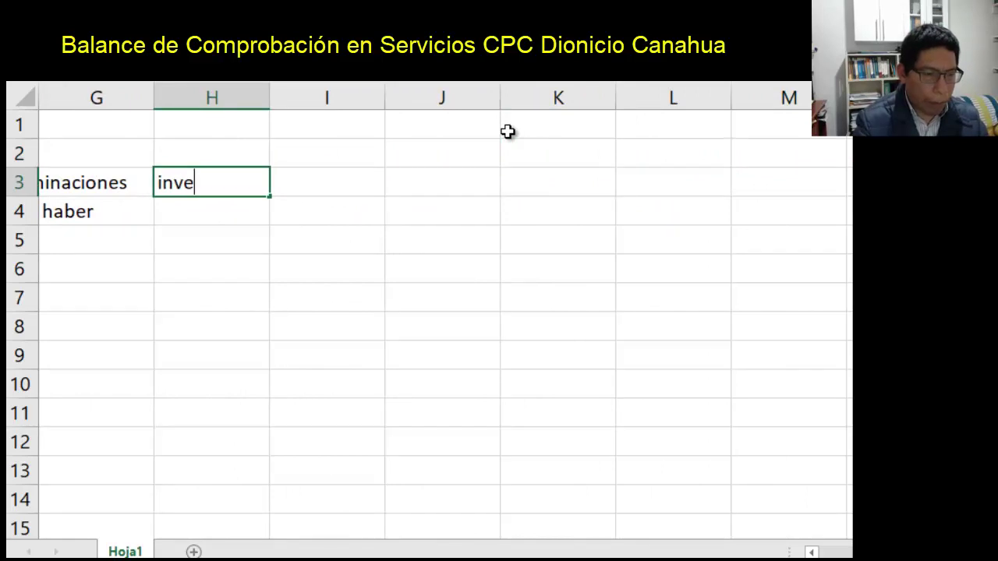
{"action": "type", "text": "ntario"}
{"action": "key", "text": "Return"}
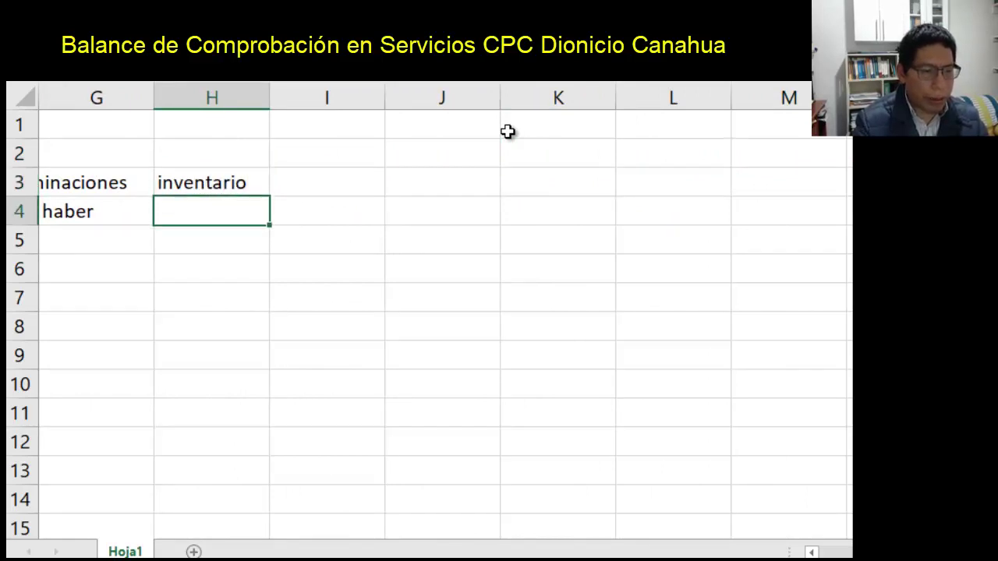
- Enter the subheadings "activo" in H4 and "pasivo" in I4 under "inventario"
{"action": "type", "text": "activ"}
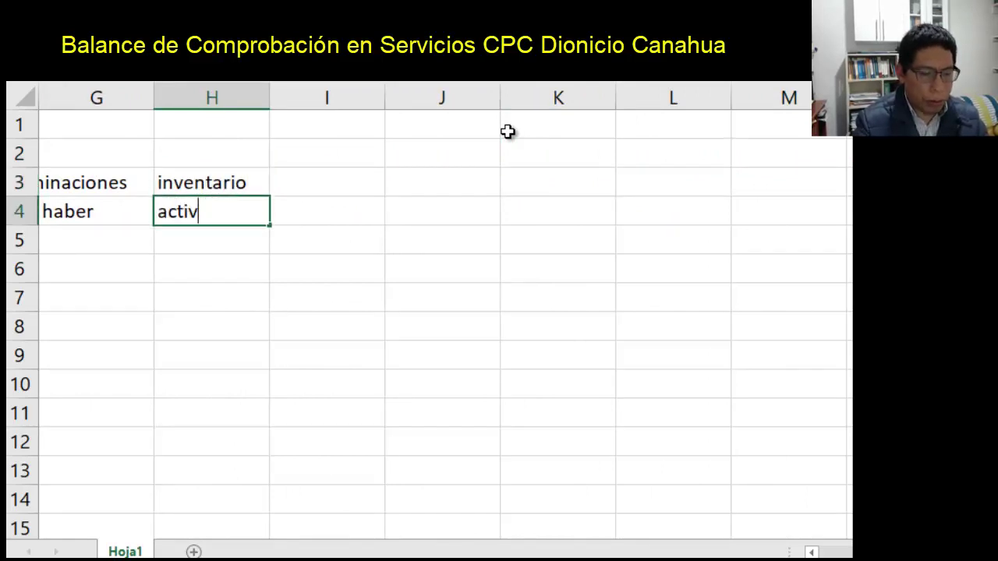
{"action": "type", "text": "o"}
{"action": "key", "text": "Return"}
{"action": "key", "text": "Up"}
{"action": "key", "text": "Right"}
{"action": "type", "text": "pasivo"}
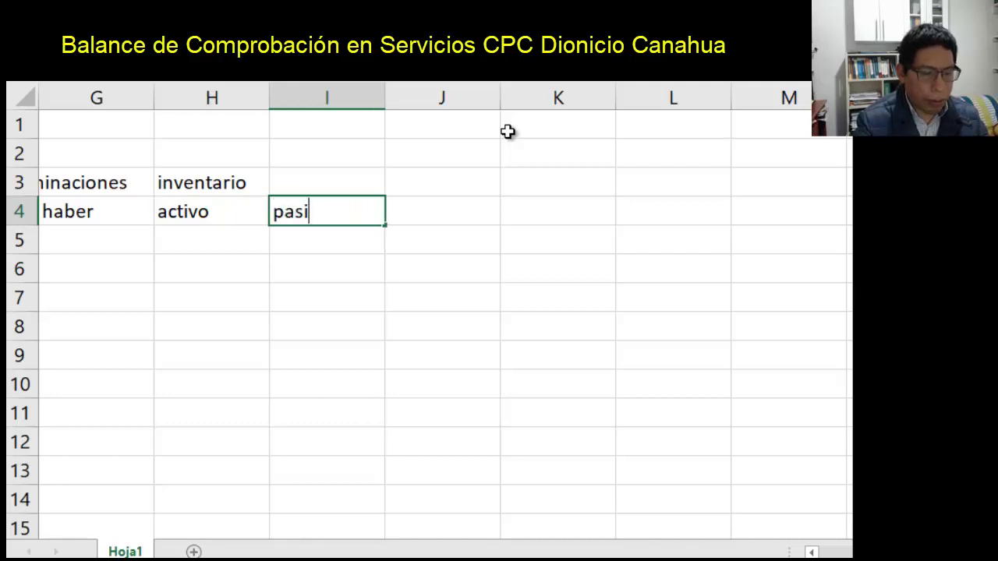
{"action": "key", "text": "Return"}
- Merge and center the "inventario" heading across cells H3 and I3
{"action": "key", "text": "Up"}
{"action": "key", "text": "Up"}
{"action": "key", "text": "Left"}
{"action": "key", "text": "shift+Right"}
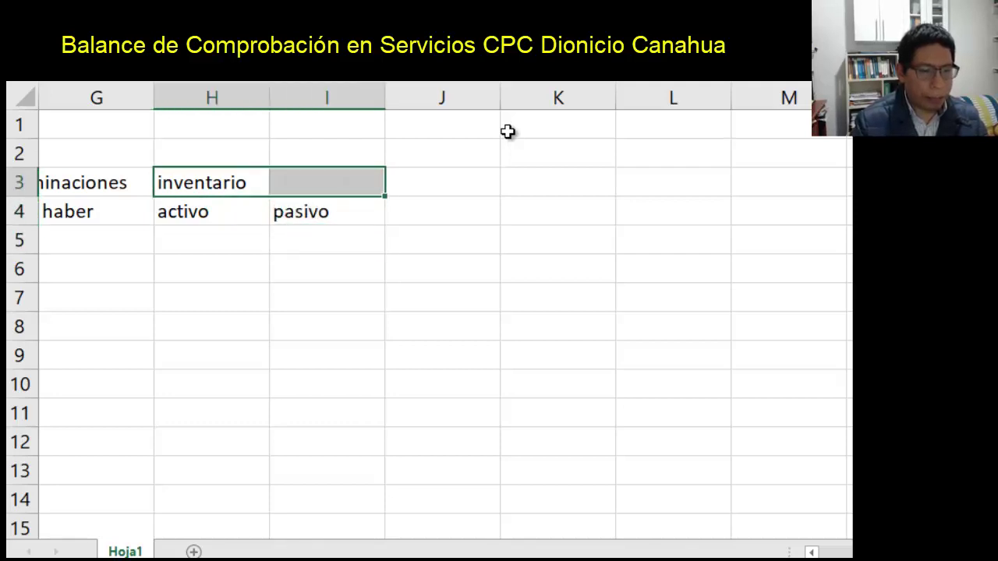
{"action": "key", "text": "alt+h"}
{"action": "key", "text": "m"}
{"action": "key", "text": "c"}
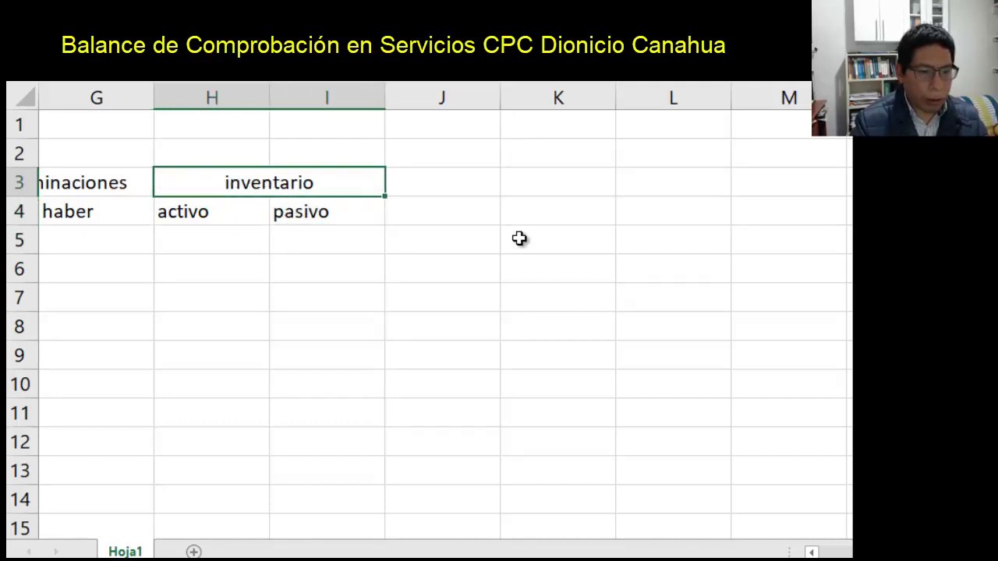
- Enter the group heading "resultado por naturaleza" in cell J3
{"action": "left_click", "coordinate": [468, 194]}
{"action": "type", "text": "resul"}
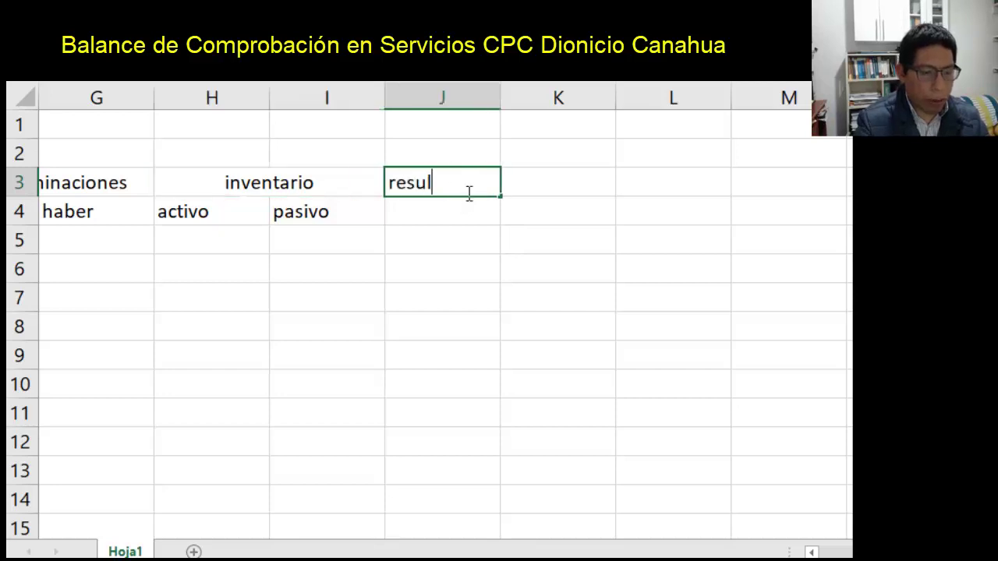
{"action": "type", "text": "tado por na"}
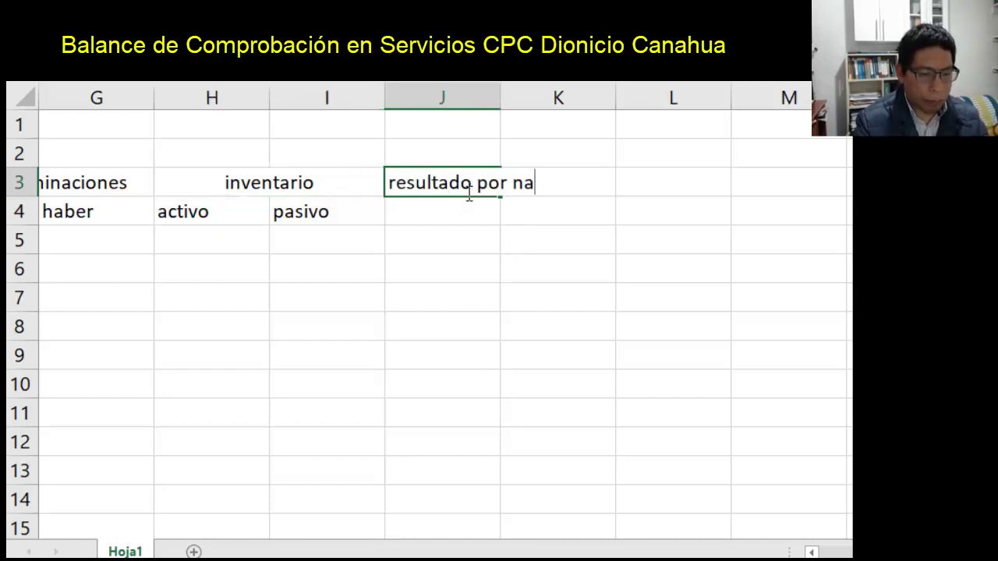
{"action": "type", "text": "turaleza"}
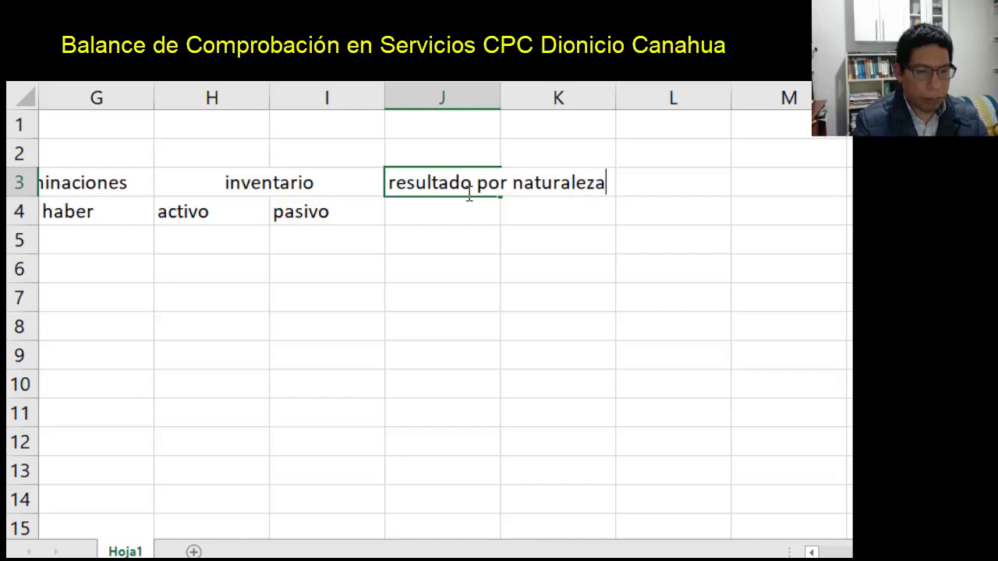
{"action": "key", "text": "Return"}
- Enter the group heading "resultado por función" in cell L3
{"action": "key", "text": "Up"}
{"action": "key", "text": "Right"}
{"action": "key", "text": "Right"}
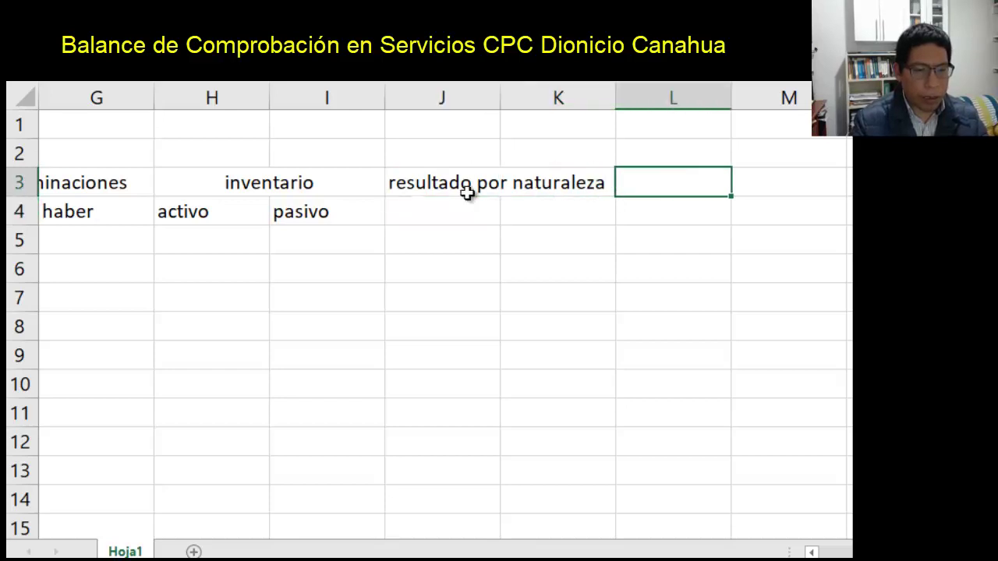
{"action": "type", "text": "resultado "}
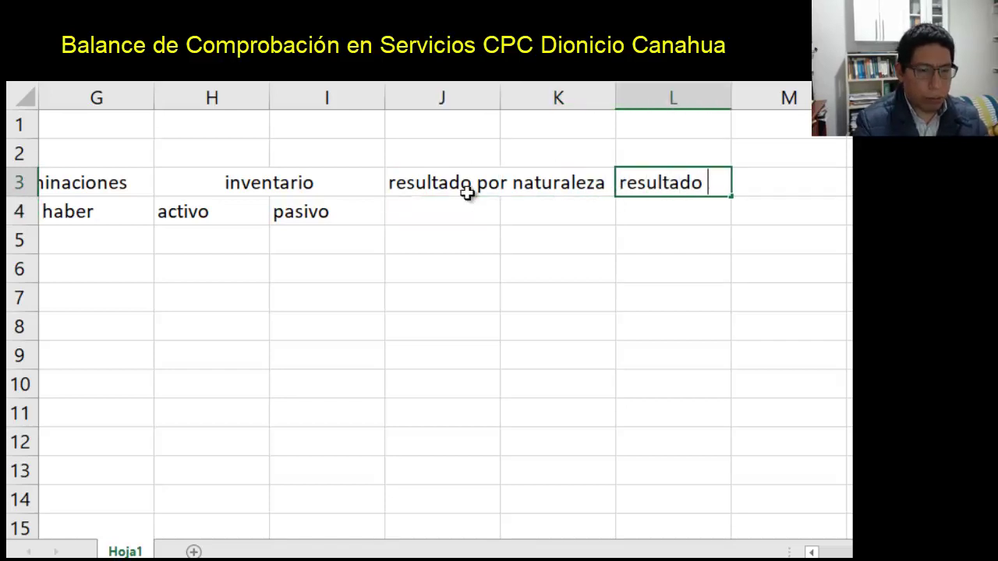
{"action": "type", "text": "por fun"}
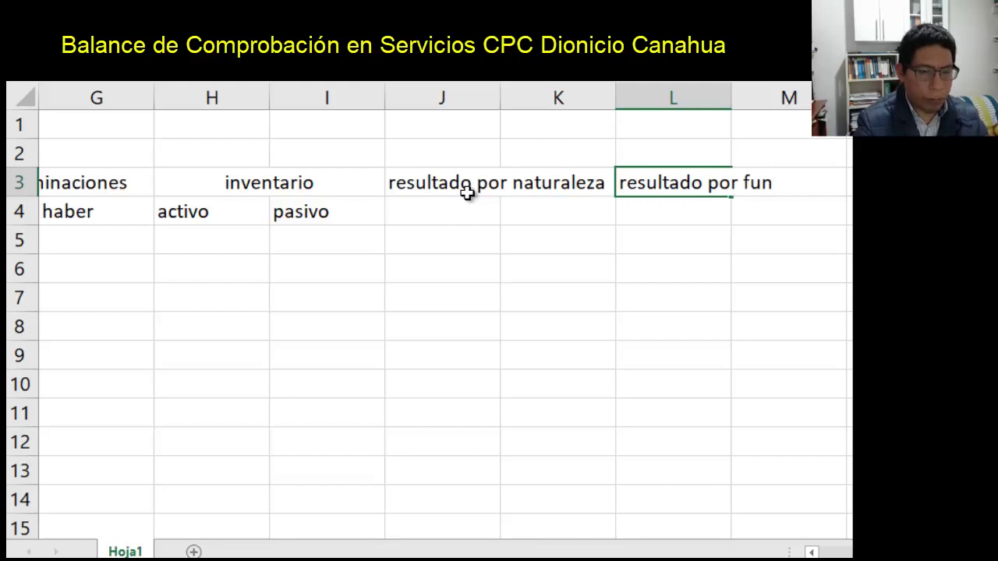
{"action": "type", "text": "ción"}
{"action": "key", "text": "Return"}
- Enter the subheadings "pérdida" in J4 and "ganancia" in K4 under "resultado por naturaleza"
{"action": "key", "text": "Left"}
{"action": "key", "text": "Left"}
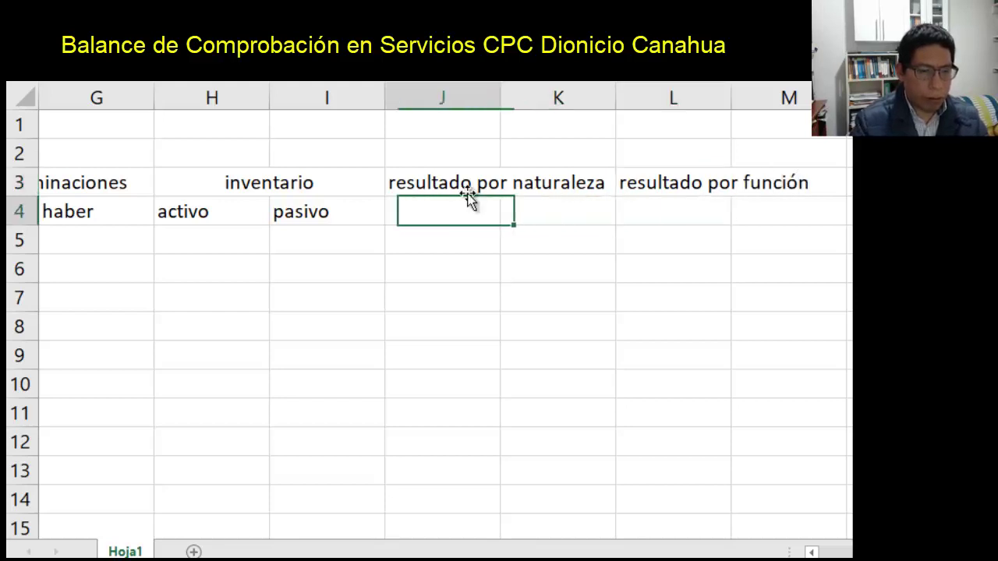
{"action": "type", "text": "pérdida"}
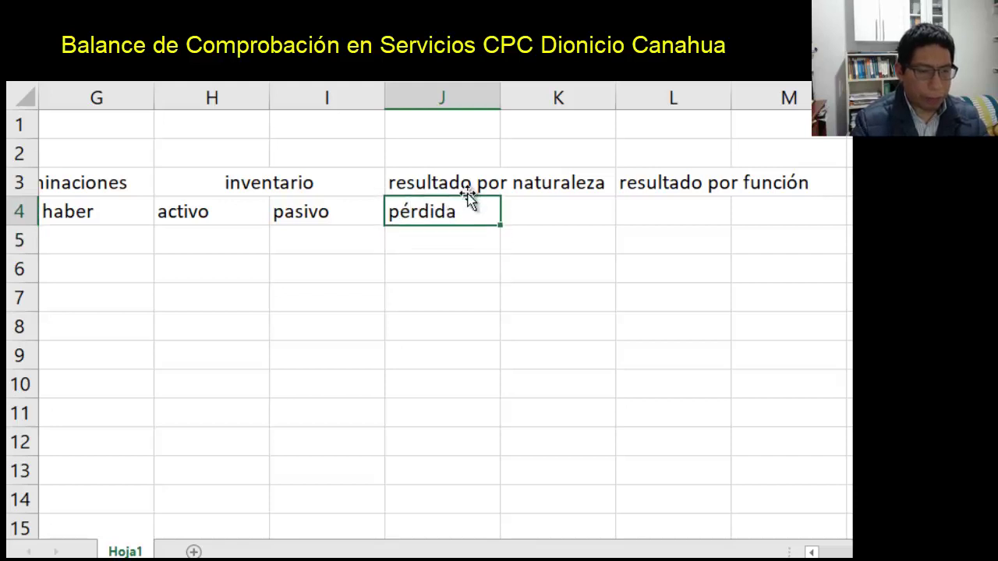
{"action": "key", "text": "Tab"}
{"action": "type", "text": "ganancia"}
{"action": "key", "text": "Return"}
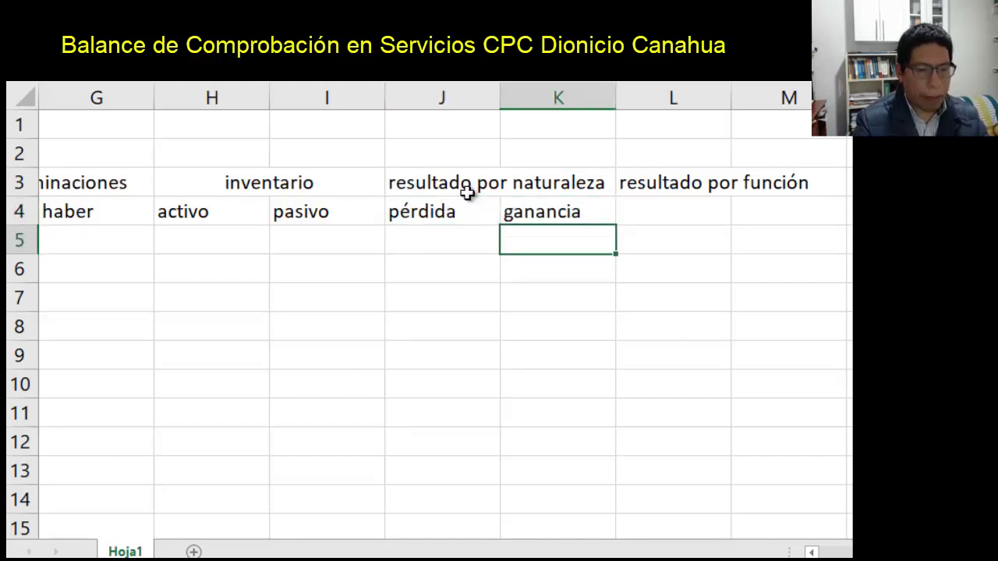
- Enter the subheadings "pérdida" in L4 and "ganancia" in M4 under "resultado por función"
{"action": "key", "text": "Up"}
{"action": "key", "text": "Right"}
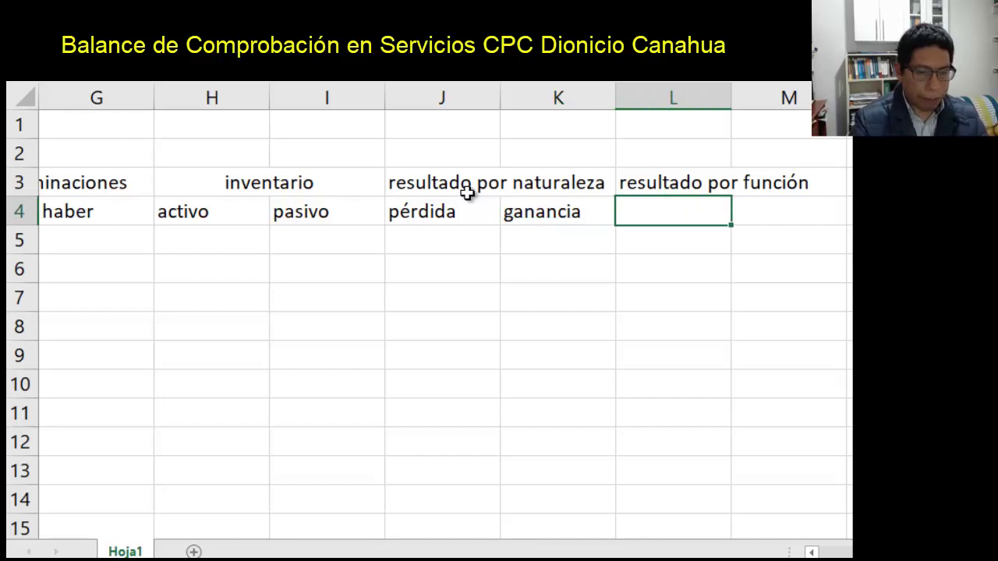
{"action": "type", "text": "p"}
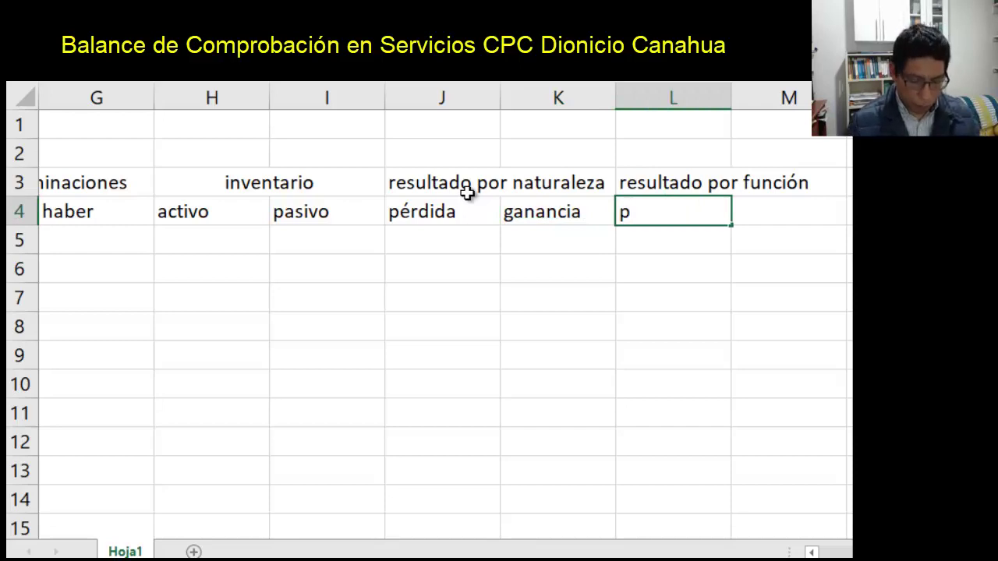
{"action": "type", "text": "érida"}
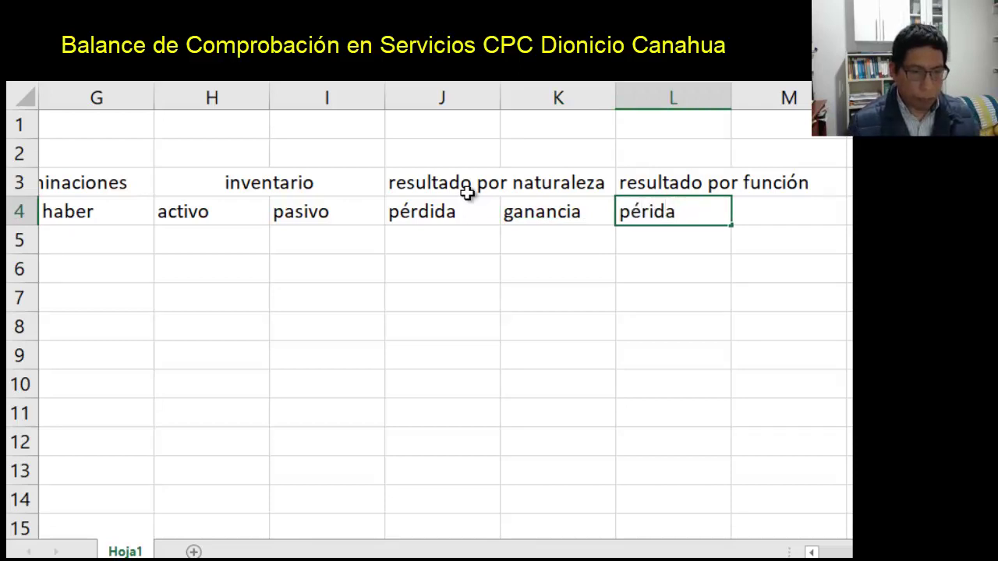
{"action": "key", "text": "BackSpace"}
{"action": "key", "text": "BackSpace"}
{"action": "key", "text": "BackSpace"}
{"action": "type", "text": "did"}
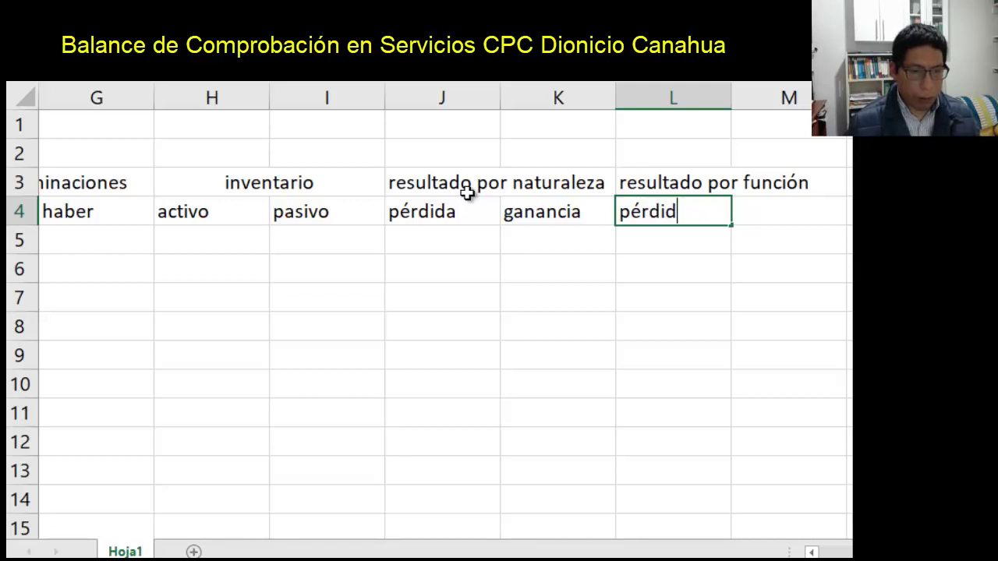
{"action": "type", "text": "a"}
{"action": "key", "text": "Return"}
{"action": "key", "text": "Up"}
{"action": "key", "text": "Right"}
{"action": "type", "text": "ga"}
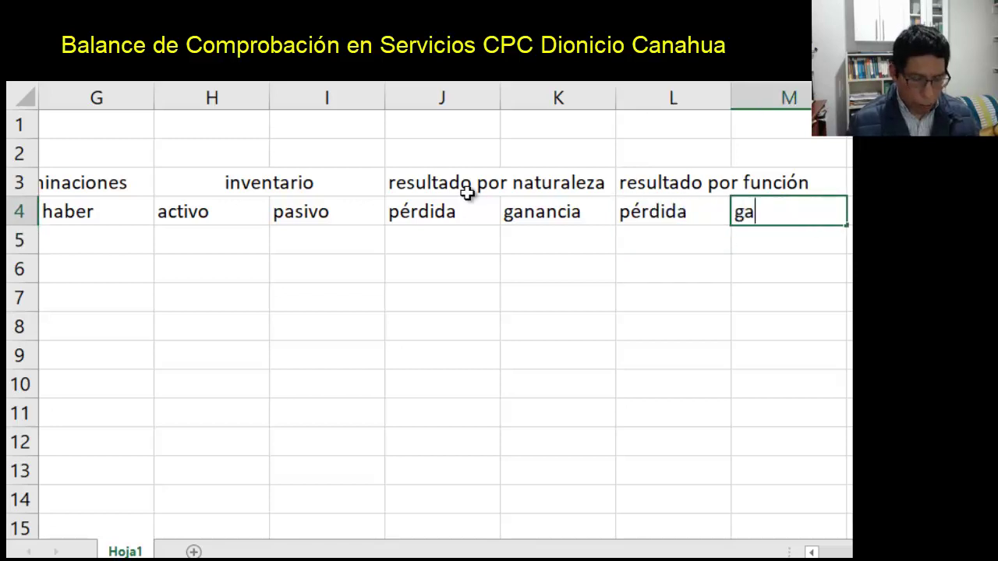
{"action": "type", "text": "nancia"}
{"action": "key", "text": "Return"}
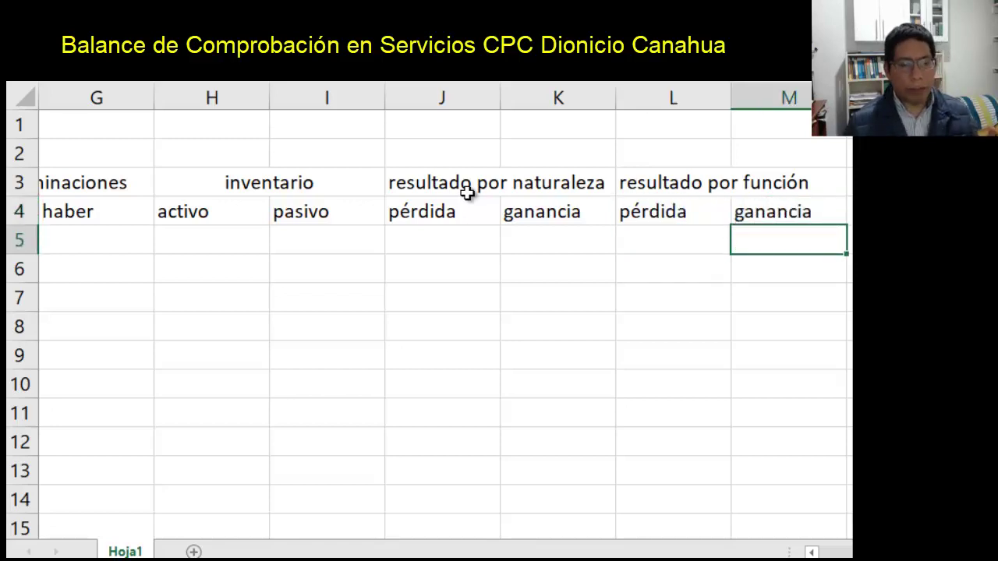
- Review the worksheet's headings in rows 3 and 4 from column M back to the "cuenta" column
{"action": "key", "text": "Up"}
{"action": "key", "text": "Left"}
{"action": "key", "text": "Left"}
{"action": "key", "text": "Left"}
{"action": "key", "text": "Left"}
{"action": "key", "text": "Left"}
{"action": "key", "text": "Left"}
{"action": "key", "text": "Left"}
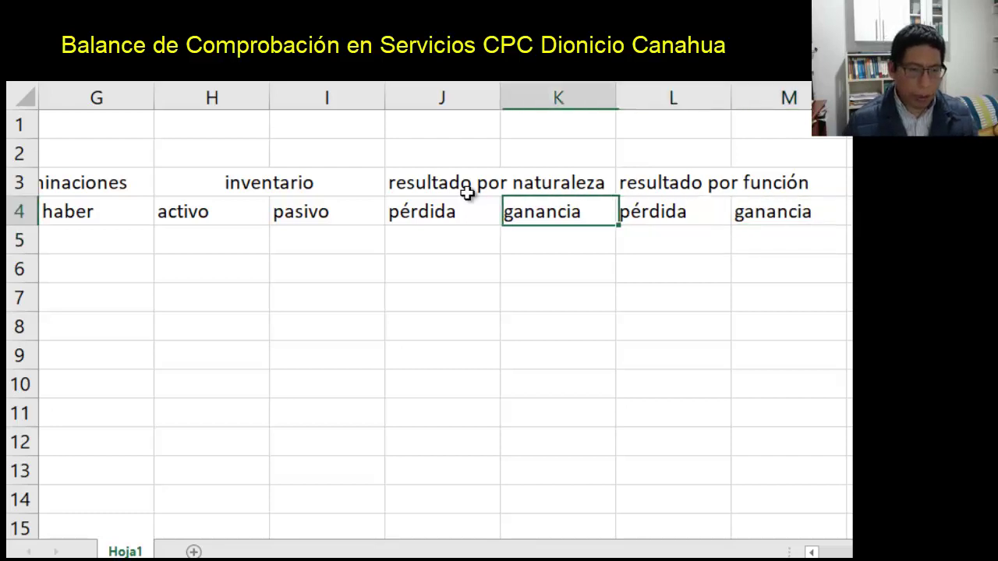
{"action": "key", "text": "Left"}
{"action": "key", "text": "Left"}
{"action": "key", "text": "Left"}
{"action": "key", "text": "Left"}
{"action": "key", "text": "Left"}
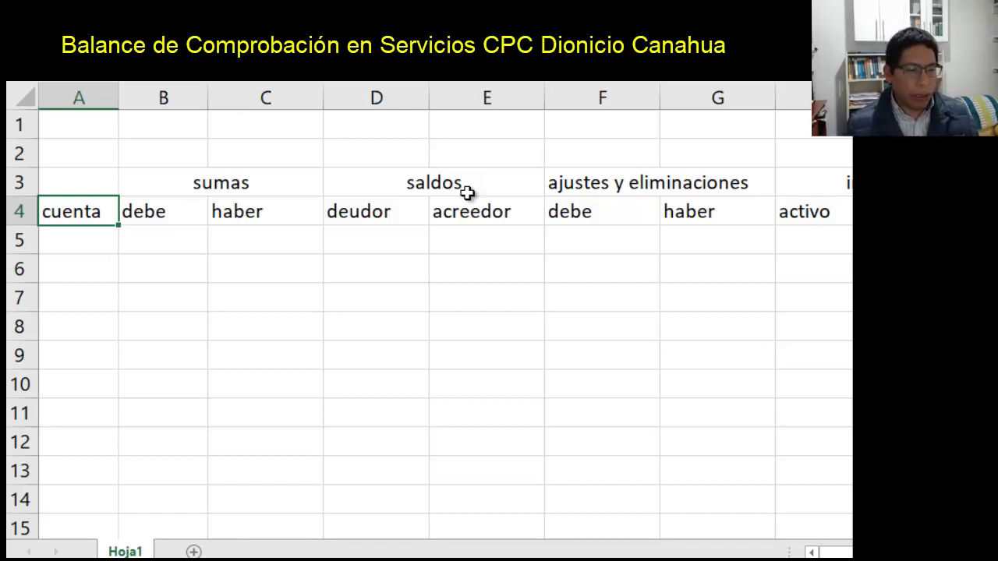
{"action": "key", "text": "Return"}
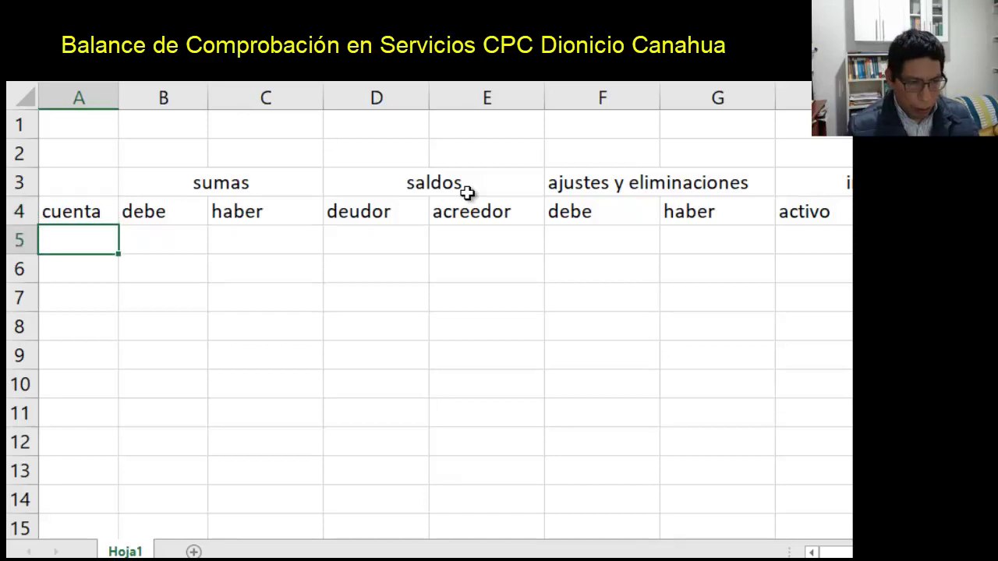
{"action": "key", "text": "Right"}
{"action": "key", "text": "Right"}
{"action": "key", "text": "Right"}
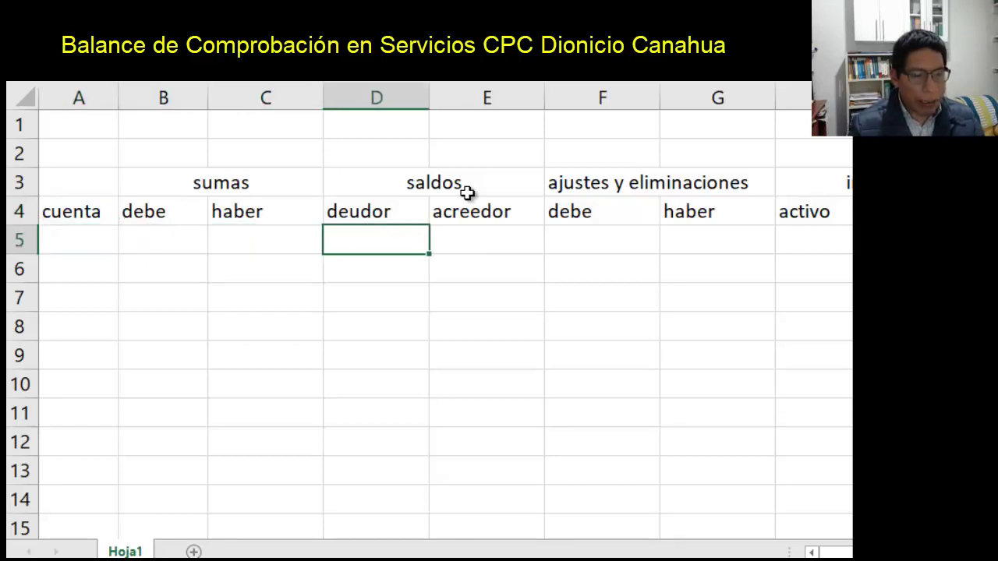
- Enter the row label "total" in cell A25, below the space for the accounts
{"action": "key", "text": "Left"}
{"action": "key", "text": "Left"}
{"action": "key", "text": "Down"}
{"action": "key", "text": "Down"}
{"action": "key", "text": "Down"}
{"action": "key", "text": "Down"}
{"action": "key", "text": "Down"}
{"action": "key", "text": "Down"}
{"action": "key", "text": "Down"}
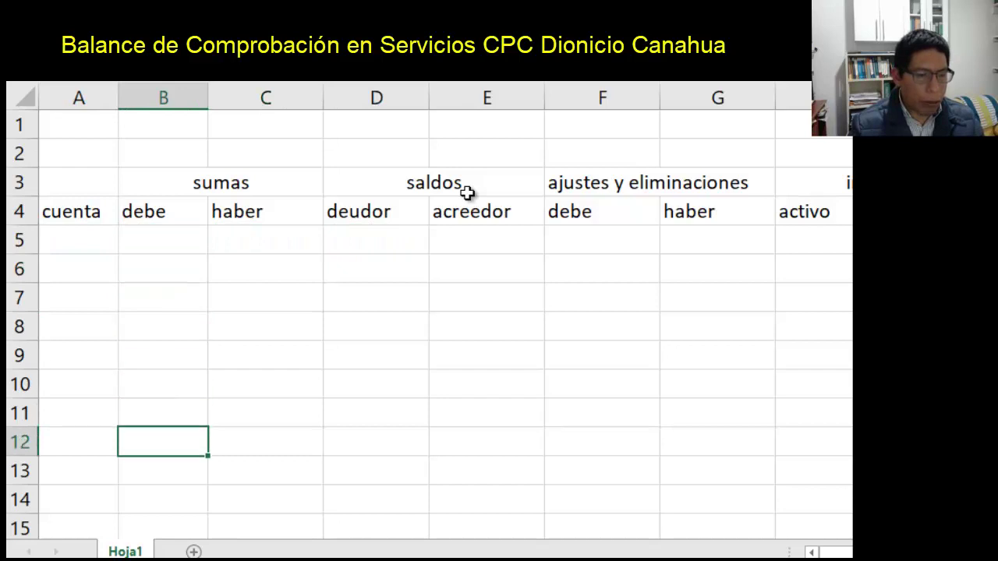
{"action": "key", "text": "Down"}
{"action": "key", "text": "Down"}
{"action": "key", "text": "Down"}
{"action": "key", "text": "Down"}
{"action": "key", "text": "Down"}
{"action": "key", "text": "Down"}
{"action": "key", "text": "Down"}
{"action": "key", "text": "Down"}
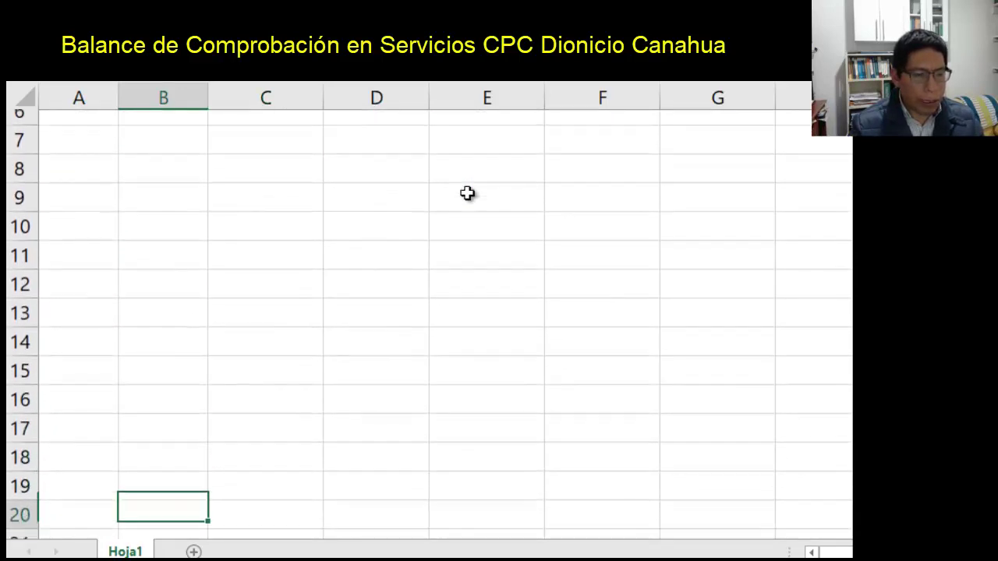
{"action": "key", "text": "Down"}
{"action": "key", "text": "Down"}
{"action": "key", "text": "Down"}
{"action": "key", "text": "Down"}
{"action": "key", "text": "Down"}
{"action": "key", "text": "Down"}
{"action": "key", "text": "Down"}
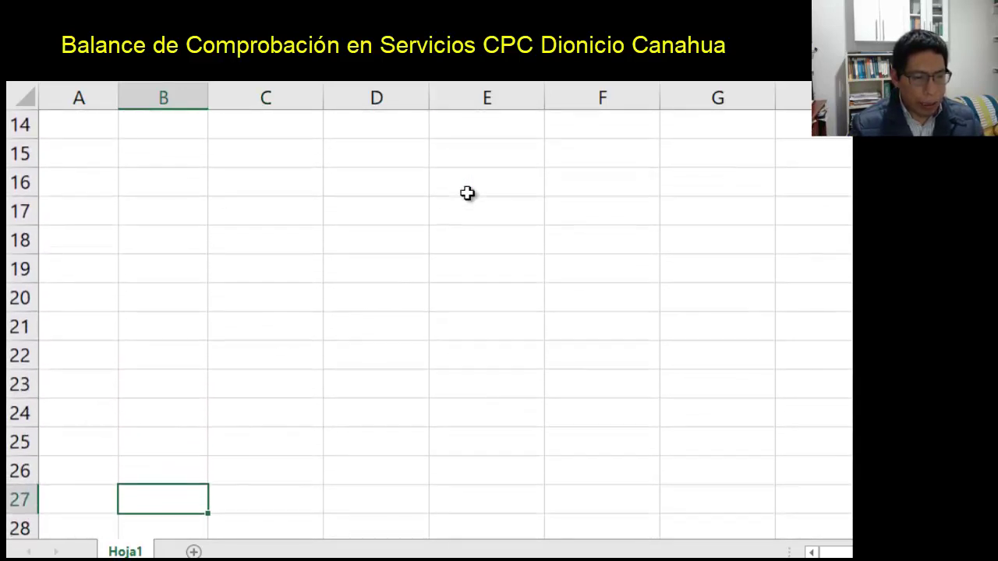
{"action": "key", "text": "Up"}
{"action": "key", "text": "Up"}
{"action": "key", "text": "Left"}
{"action": "type", "text": "tota"}
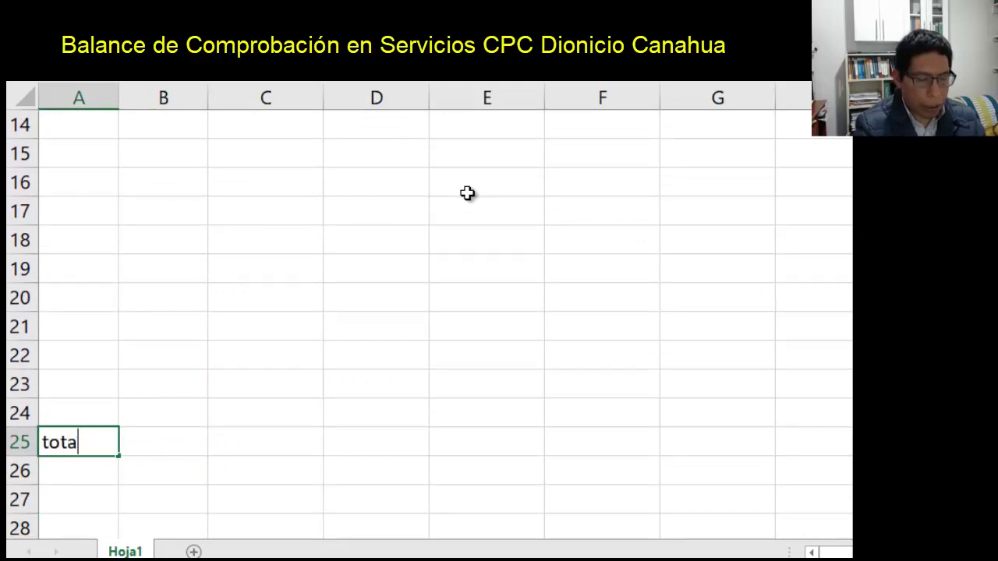
{"action": "type", "text": "l"}
{"action": "key", "text": "Return"}
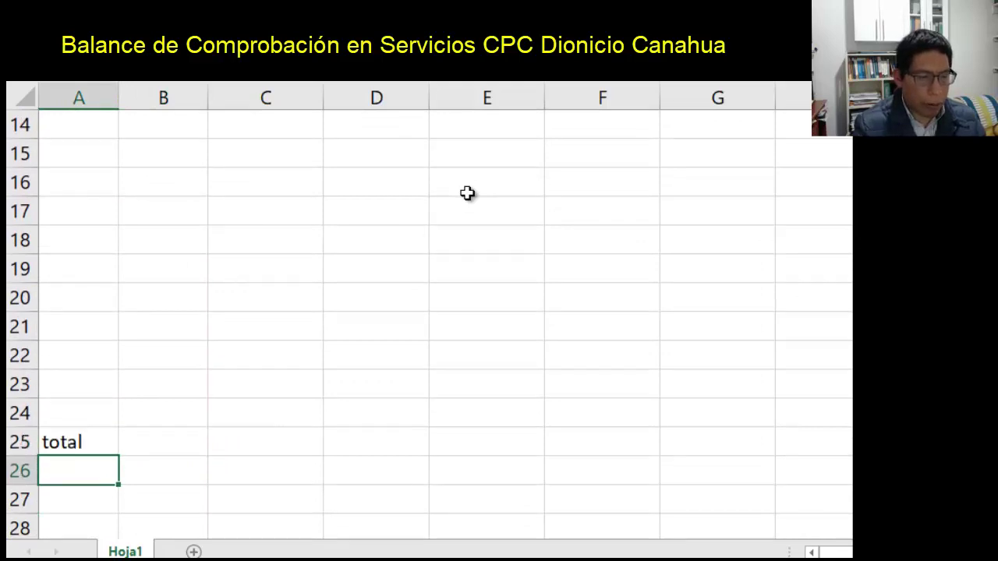
- Fill the whole total row 25 with light orange
{"action": "left_click", "coordinate": [22, 443]}
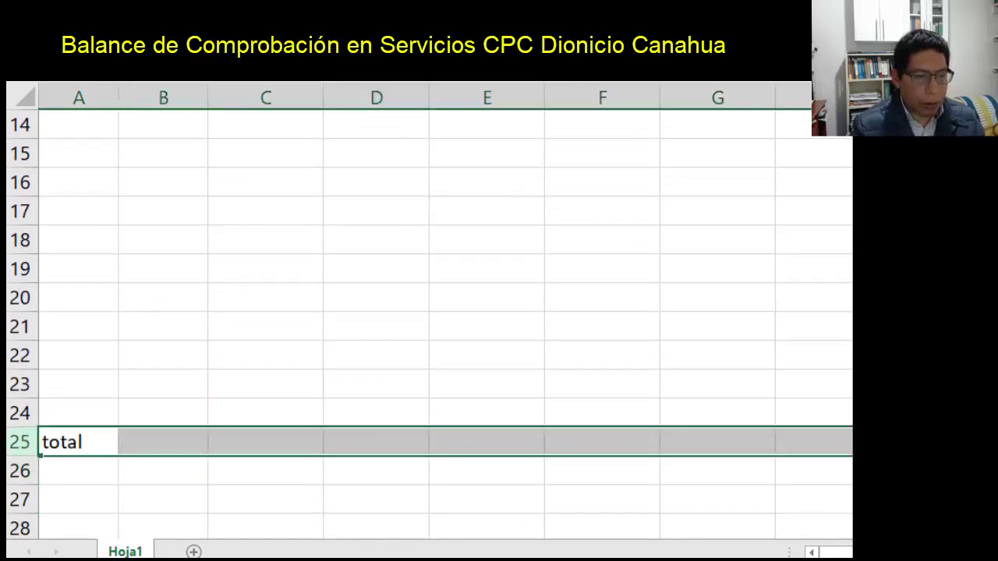
{"action": "key", "text": "alt+h"}
{"action": "key", "text": "h"}
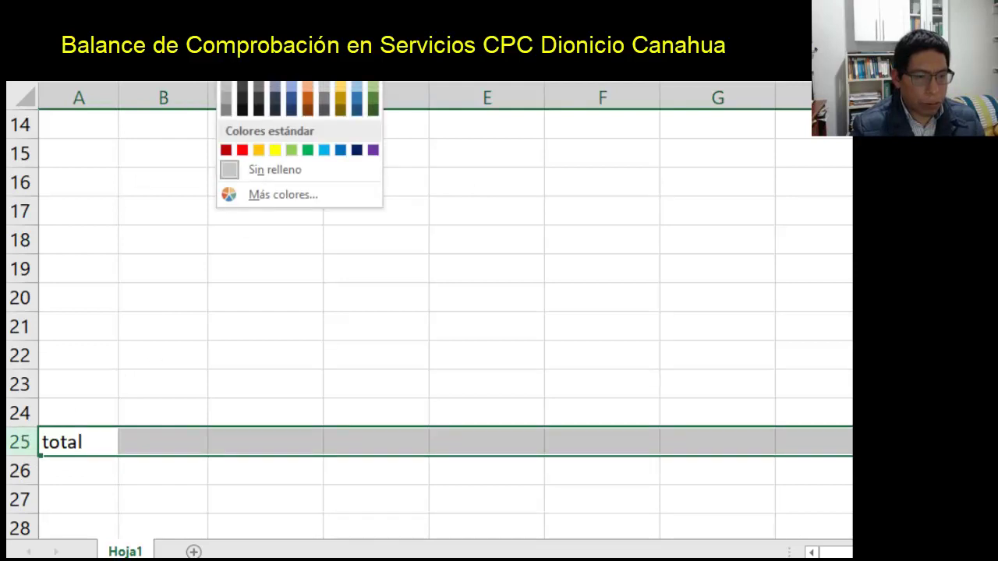
{"action": "left_click", "coordinate": [310, 82]}
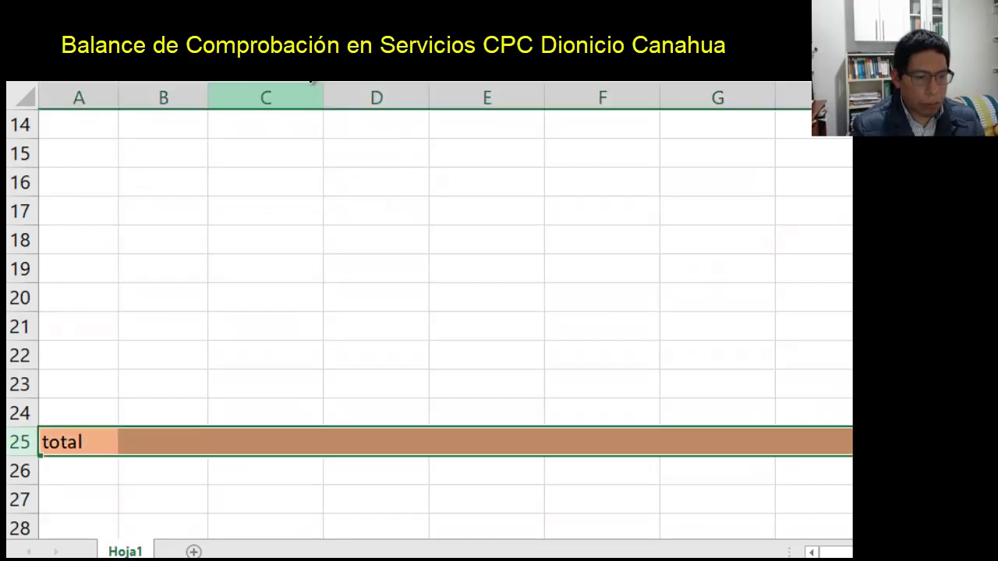
- Enter a SUMA formula in B25 that totals the "debe" cells B5 to B24
{"action": "left_click", "coordinate": [172, 445]}
{"action": "type", "text": "=suma("}
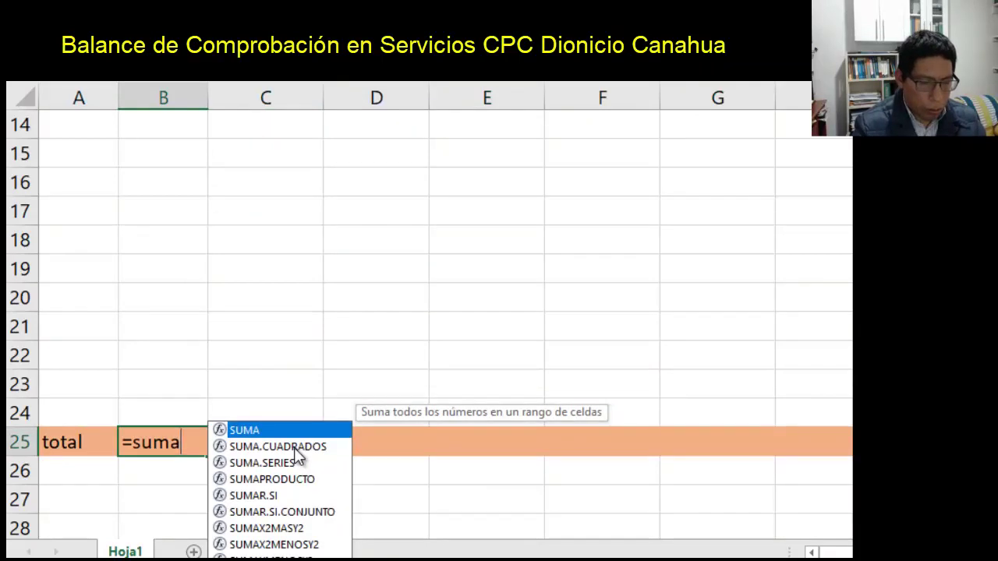
{"action": "key", "text": "Up"}
{"action": "key", "text": "Up"}
{"action": "key", "text": "Up"}
{"action": "key", "text": "Up"}
{"action": "key", "text": "Up"}
{"action": "key", "text": "Up"}
{"action": "key", "text": "Up"}
{"action": "key", "text": "Up"}
{"action": "key", "text": "Up"}
{"action": "key", "text": "Up"}
{"action": "key", "text": "Up"}
{"action": "key", "text": "Up"}
{"action": "key", "text": "Up"}
{"action": "key", "text": "Up"}
{"action": "key", "text": "Up"}
{"action": "key", "text": "Up"}
{"action": "key", "text": "Up"}
{"action": "key", "text": "Up"}
{"action": "key", "text": "Up"}
{"action": "key", "text": "Up"}
{"action": "key", "text": "Up"}
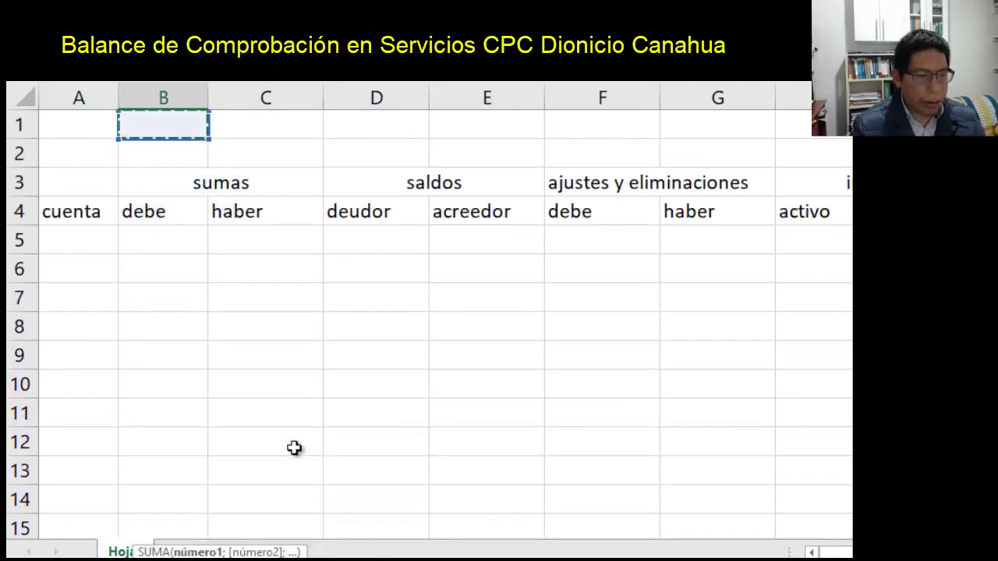
{"action": "key", "text": "Down"}
{"action": "key", "text": "Down"}
{"action": "key", "text": "Down"}
{"action": "key", "text": "Down"}
{"action": "key", "text": "shift+Down"}
{"action": "key", "text": "shift+Down"}
{"action": "key", "text": "shift+Down"}
{"action": "key", "text": "shift+Down"}
{"action": "key", "text": "shift+Down"}
{"action": "key", "text": "shift+Down"}
{"action": "key", "text": "shift+Down"}
{"action": "key", "text": "shift+Down"}
{"action": "key", "text": "shift+Down"}
{"action": "key", "text": "shift+Down"}
{"action": "key", "text": "shift+Down"}
{"action": "key", "text": "shift+Down"}
{"action": "key", "text": "shift+Down"}
{"action": "key", "text": "shift+Down"}
{"action": "key", "text": "shift+Down"}
{"action": "key", "text": "shift+Down"}
{"action": "key", "text": "shift+Down"}
{"action": "key", "text": "shift+Down"}
{"action": "key", "text": "shift+Down"}
{"action": "key", "text": "shift+Down"}
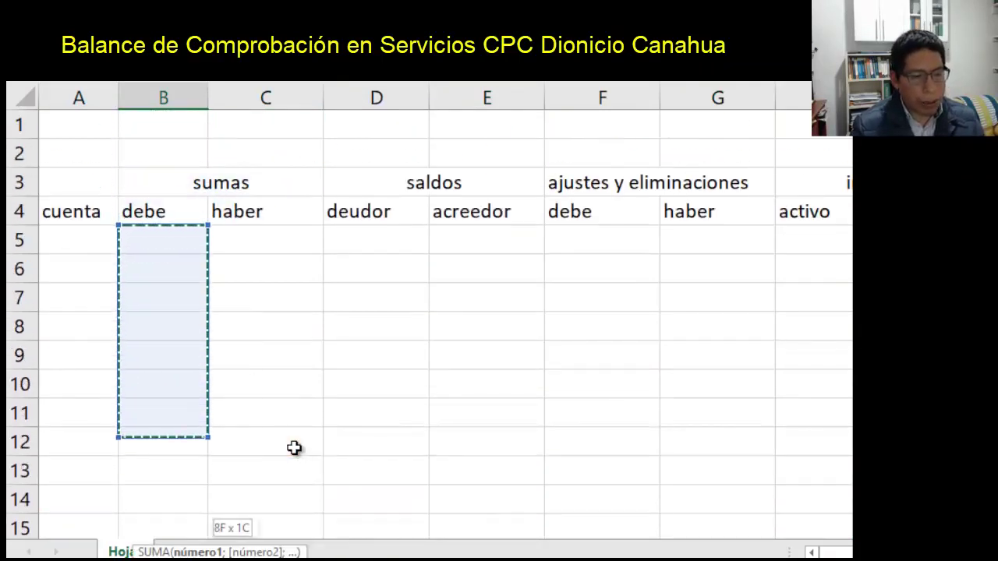
{"action": "key", "text": "shift+Up"}
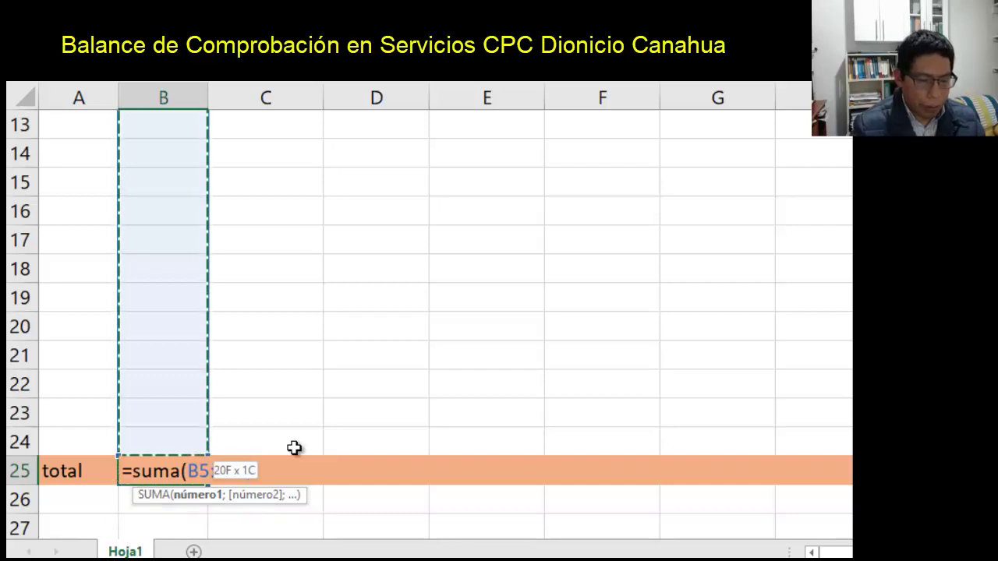
{"action": "key", "text": "Return"}
- Copy the sum formula from B25 into C25 to total the "haber" column under "sumas"
{"action": "key", "text": "Up"}
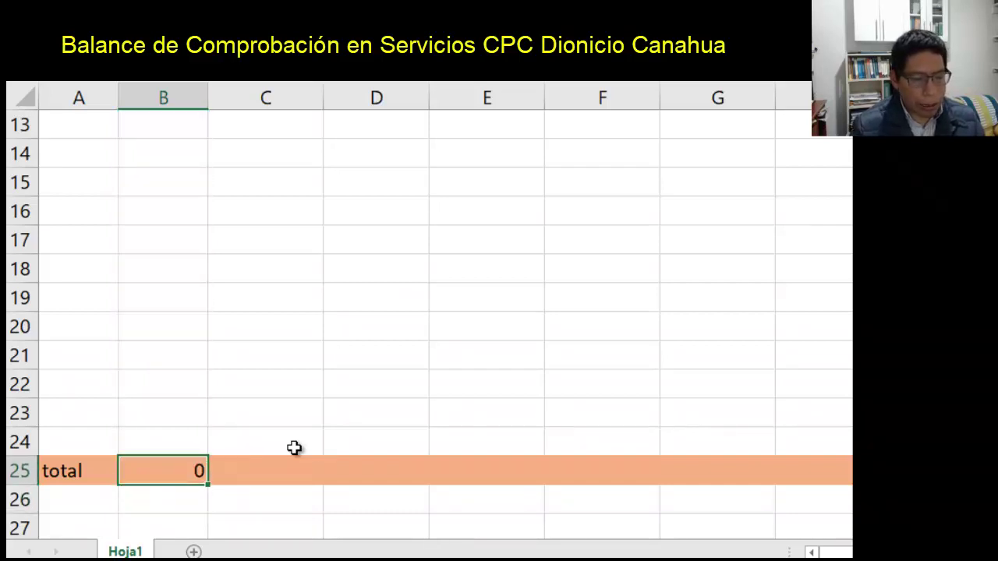
{"action": "key", "text": "ctrl+c"}
{"action": "key", "text": "Right"}
{"action": "key", "text": "ctrl+v"}
{"action": "key", "text": "Right"}
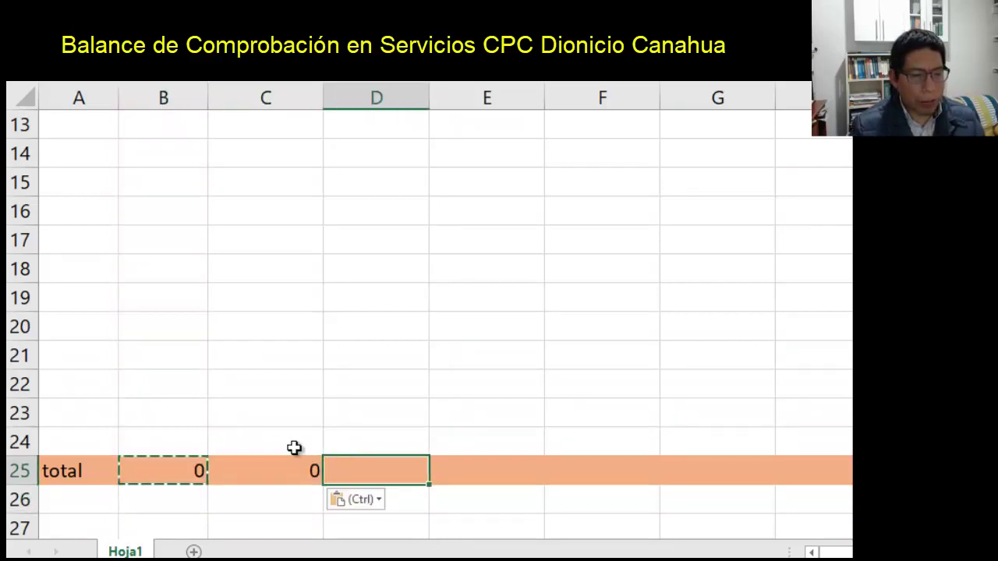
- Apply the comma number format with two decimals to the "sumas" cells B5 to C25, including their totals
{"action": "key", "text": "Left"}
{"action": "key", "text": "shift+Left"}
{"action": "key", "text": "shift+Up"}
{"action": "key", "text": "shift+Up"}
{"action": "key", "text": "shift+Up"}
{"action": "key", "text": "shift+Up"}
{"action": "key", "text": "shift+Up"}
{"action": "key", "text": "shift+Up"}
{"action": "key", "text": "shift+Up"}
{"action": "key", "text": "shift+Up"}
{"action": "key", "text": "shift+Up"}
{"action": "key", "text": "shift+Up"}
{"action": "key", "text": "shift+Up"}
{"action": "key", "text": "shift+Up"}
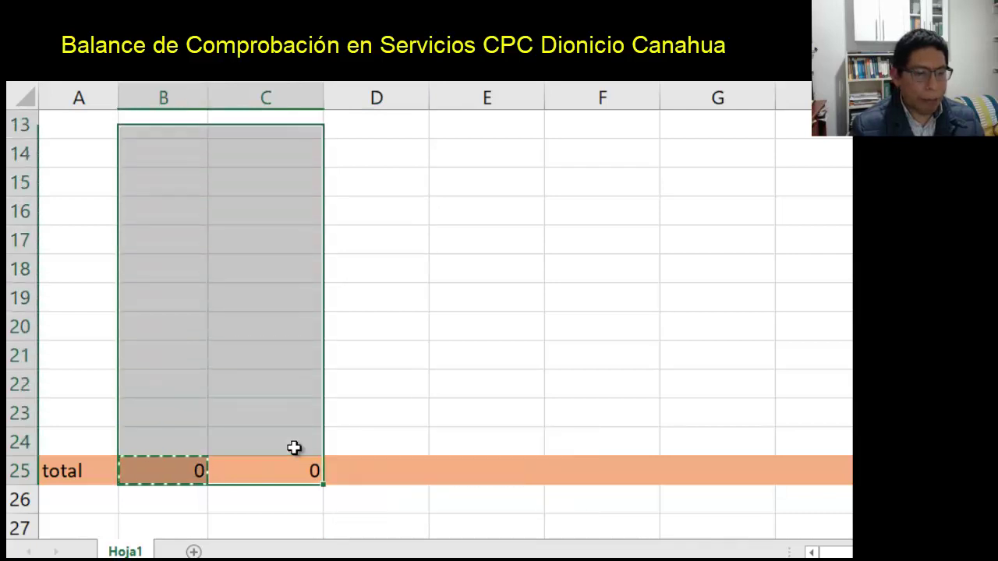
{"action": "key", "text": "shift+Up"}
{"action": "key", "text": "shift+Up"}
{"action": "key", "text": "shift+Up"}
{"action": "key", "text": "shift+Up"}
{"action": "key", "text": "shift+Up"}
{"action": "key", "text": "shift+Up"}
{"action": "key", "text": "shift+Up"}
{"action": "key", "text": "shift+Up"}
{"action": "key", "text": "shift+Up"}
{"action": "key", "text": "shift+Up"}
{"action": "key", "text": "shift+Up"}
{"action": "key", "text": "shift+Up"}
{"action": "key", "text": "shift+Down"}
{"action": "key", "text": "shift+Down"}
{"action": "key", "text": "shift+Down"}
{"action": "key", "text": "shift+Down"}
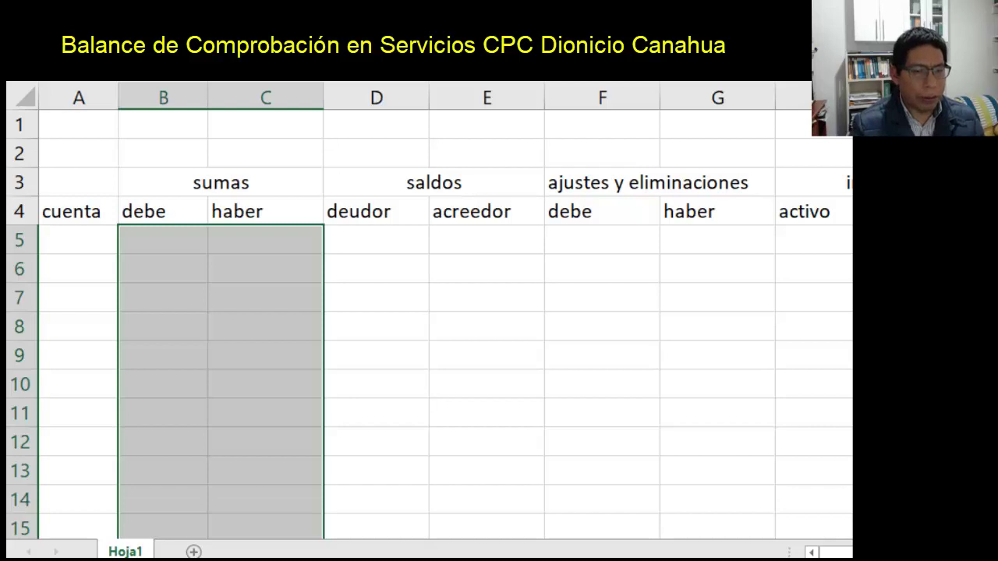
{"action": "scroll", "coordinate": [345, 192], "scroll_direction": "down", "scroll_amount": 5}
{"action": "left_click", "coordinate": [346, 191]}
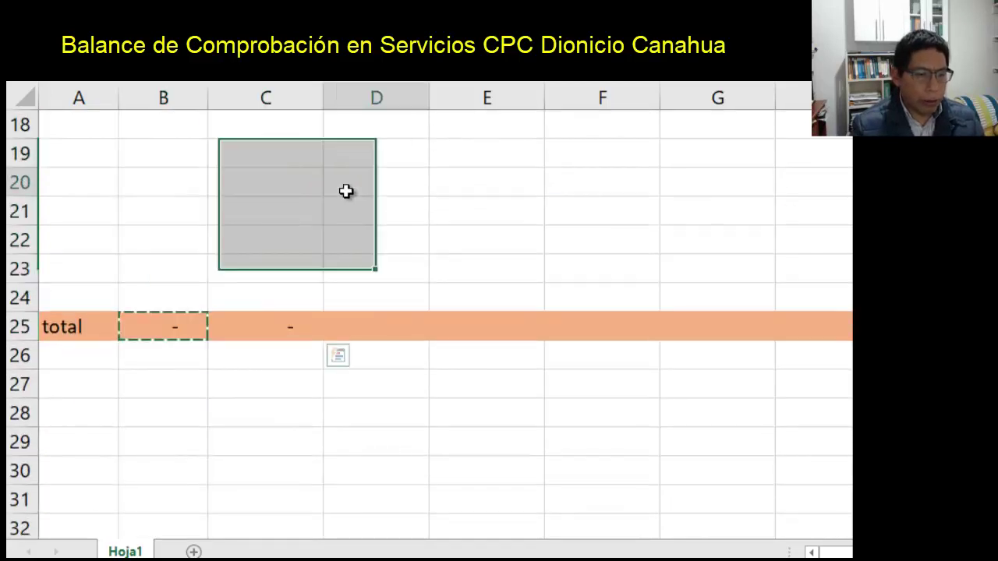
{"action": "key", "text": "Escape"}
- Widen column B slightly so the "debe" amounts have more room
{"action": "key", "text": "Up"}
{"action": "key", "text": "Up"}
{"action": "key", "text": "Up"}
{"action": "key", "text": "Up"}
{"action": "key", "text": "Up"}
{"action": "key", "text": "Up"}
{"action": "key", "text": "Up"}
{"action": "key", "text": "Up"}
{"action": "key", "text": "Up"}
{"action": "key", "text": "Up"}
{"action": "key", "text": "Up"}
{"action": "key", "text": "Up"}
{"action": "key", "text": "Up"}
{"action": "key", "text": "Up"}
{"action": "key", "text": "Up"}
{"action": "key", "text": "Up"}
{"action": "key", "text": "Up"}
{"action": "key", "text": "Up"}
{"action": "key", "text": "Up"}
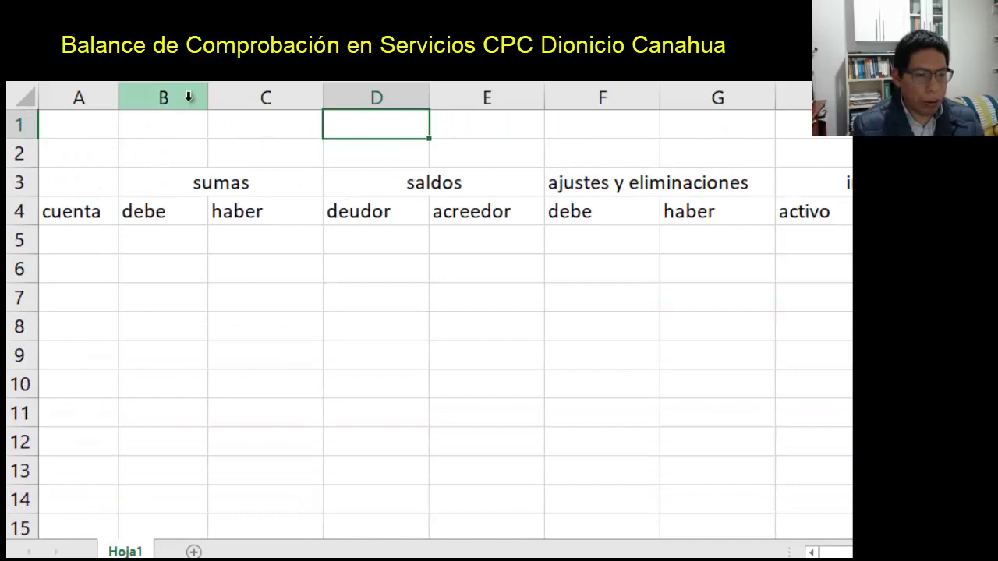
{"action": "left_click_drag", "start_coordinate": [207, 98], "coordinate": [227, 99]}
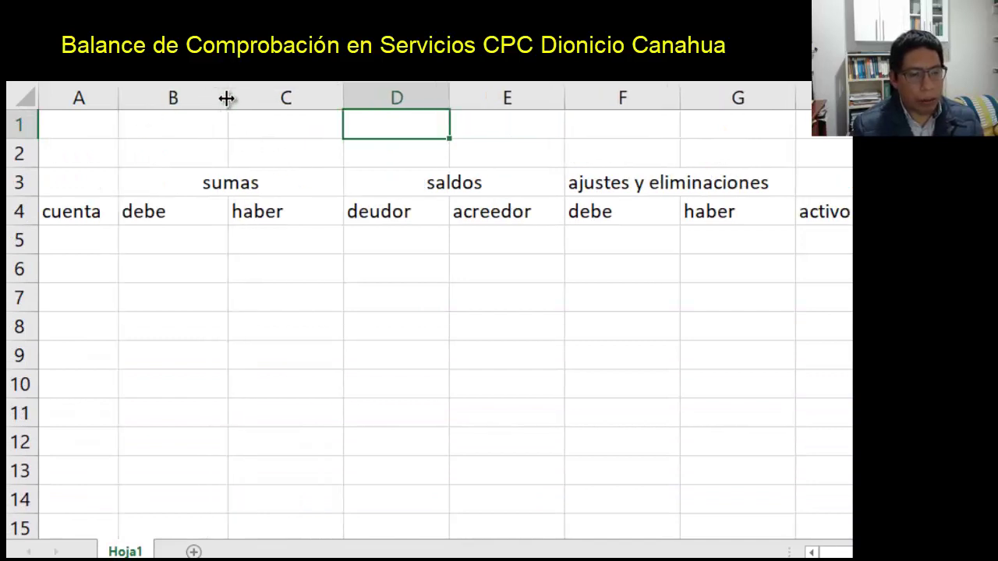
- Enter the worksheet title "ELABORACIÓN DEL BALANCE DE COMPROBACIÓN" in cell A2
{"action": "left_click", "coordinate": [72, 234]}
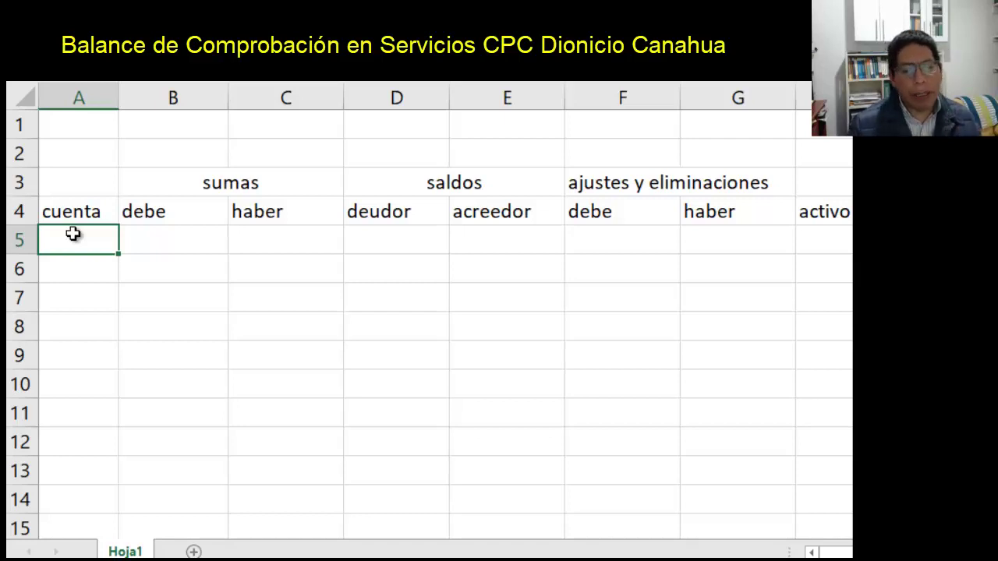
{"action": "key", "text": "Up"}
{"action": "key", "text": "Up"}
{"action": "key", "text": "Up"}
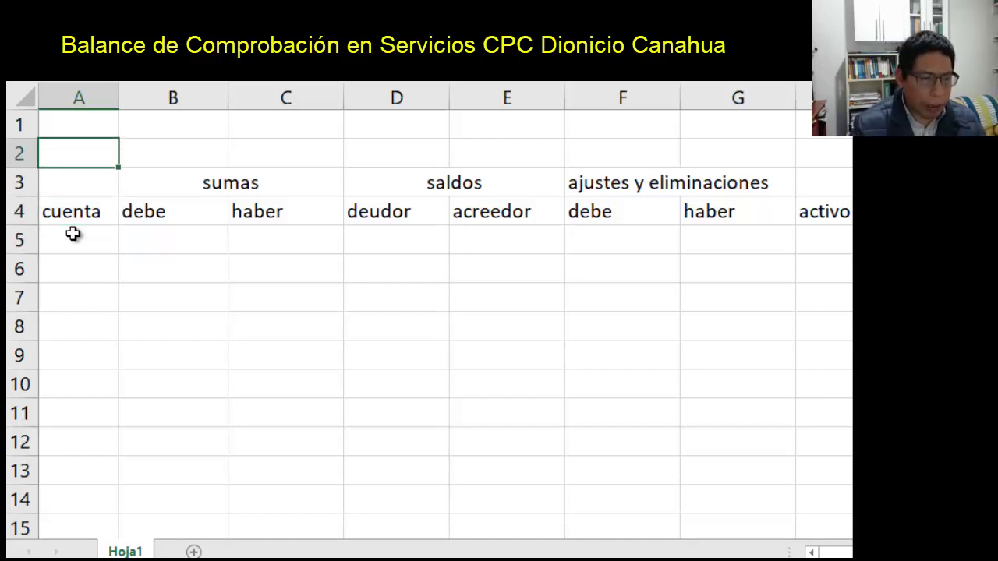
{"action": "key", "text": "Caps_Lock"}
{"action": "type", "text": "ELABORACI"}
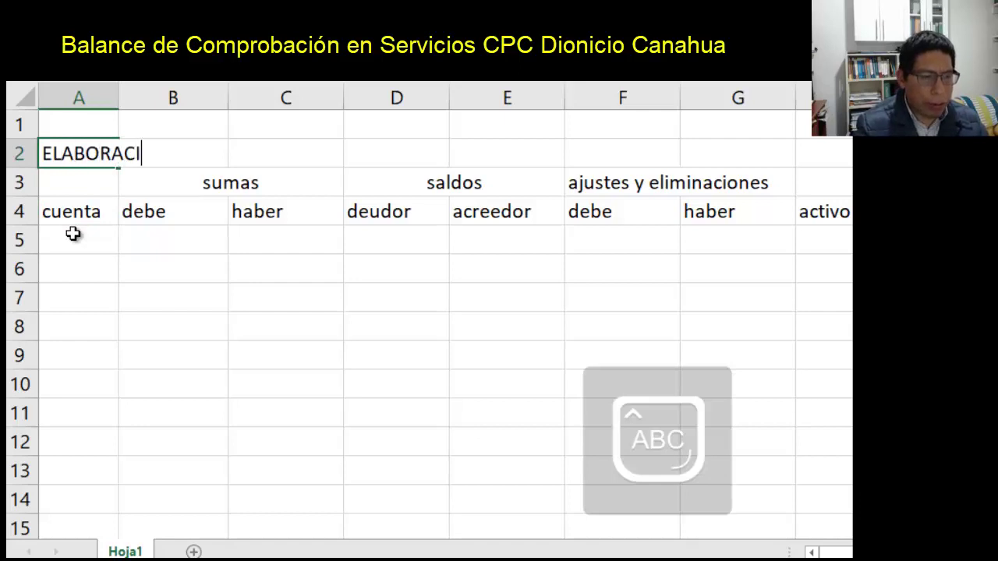
{"action": "type", "text": "ÓN DEL BALANCE"}
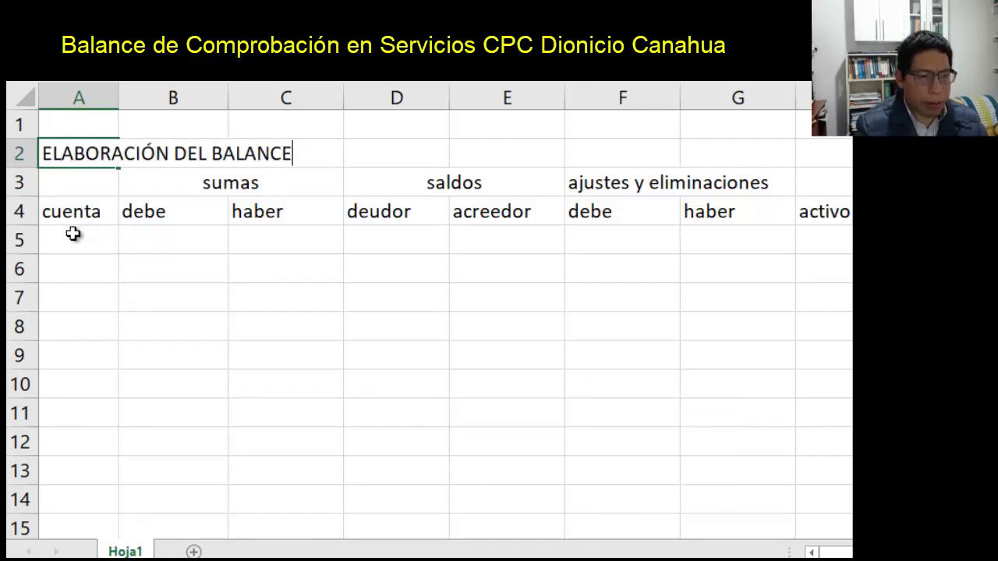
{"action": "type", "text": " DE COMPROBACIÓN"}
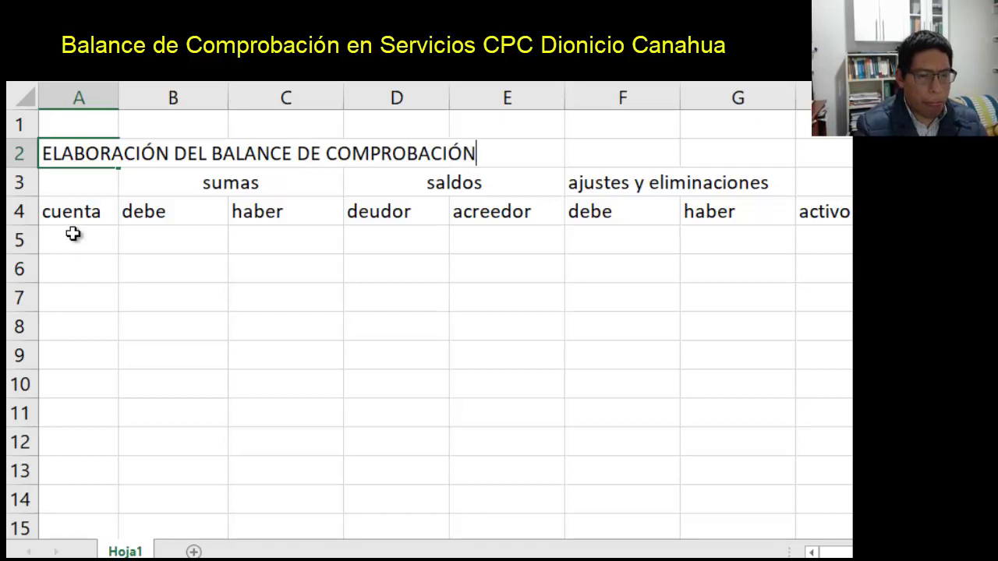
{"action": "key", "text": "Return"}
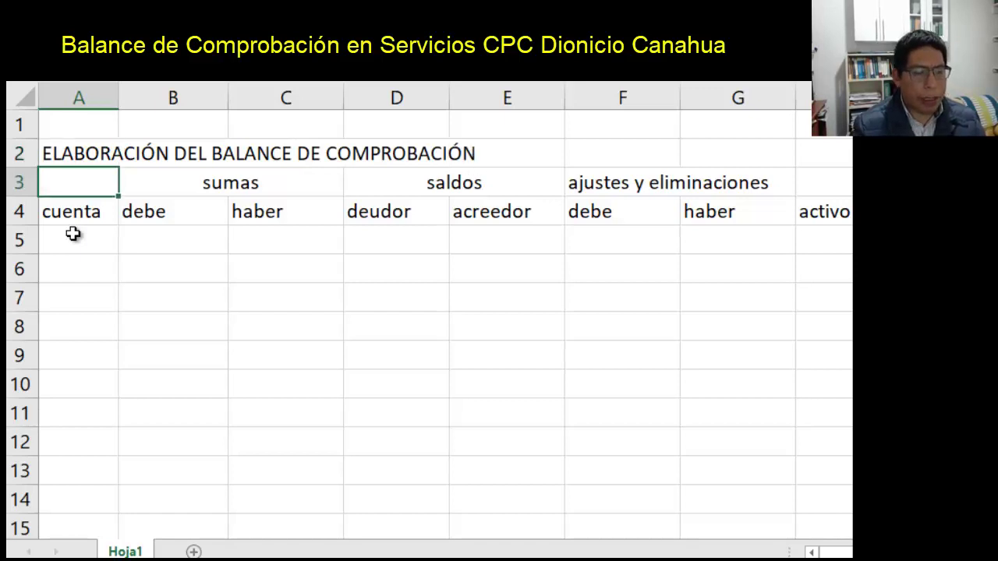
- Enter account code 10 in A5 as the first entry under "cuenta"
{"action": "key", "text": "Return"}
{"action": "key", "text": "Return"}
{"action": "key", "text": "Return"}
{"action": "left_click", "coordinate": [73, 234]}
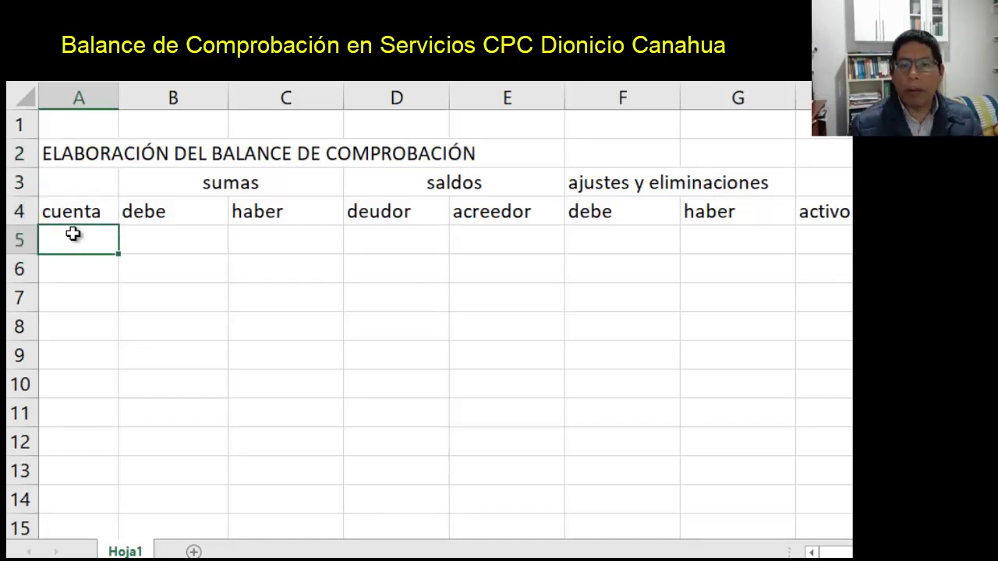
{"action": "type", "text": "10"}
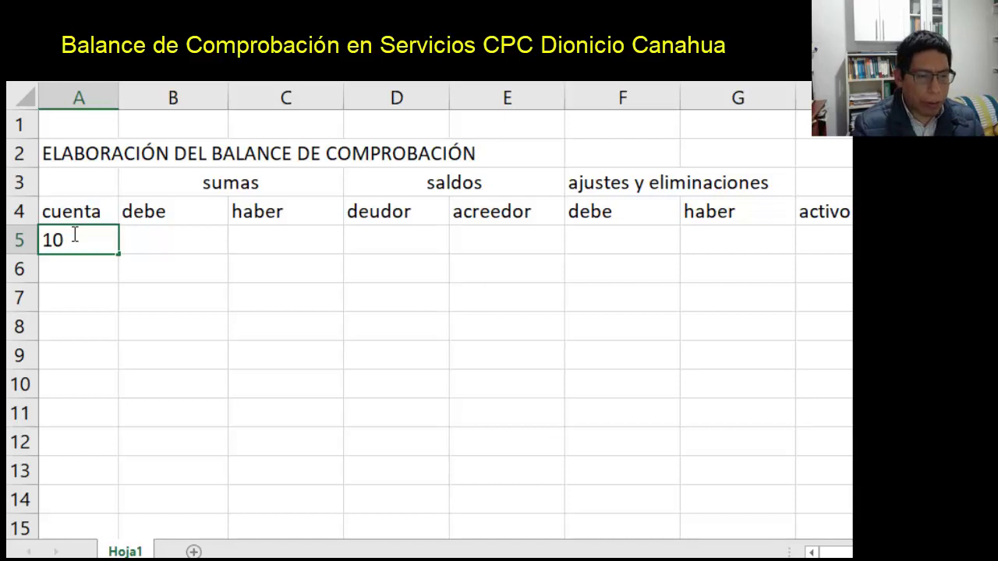
{"action": "key", "text": "Return"}
- Enter account code 50 in A13, leaving empty rows between it and account 10
{"action": "key", "text": "Return"}
{"action": "key", "text": "Return"}
{"action": "key", "text": "Return"}
{"action": "key", "text": "Return"}
{"action": "key", "text": "Return"}
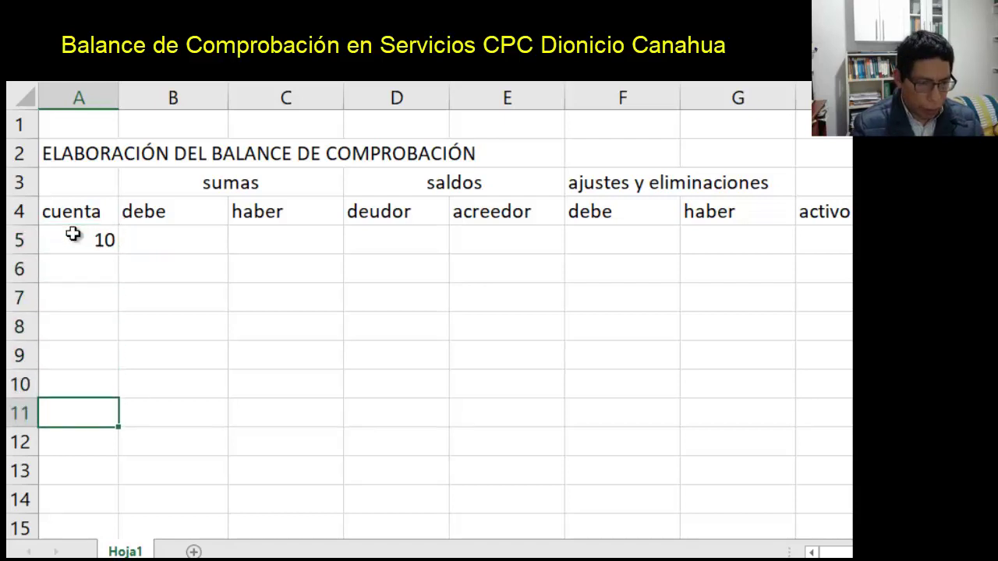
{"action": "key", "text": "Return"}
{"action": "key", "text": "Return"}
{"action": "type", "text": "50"}
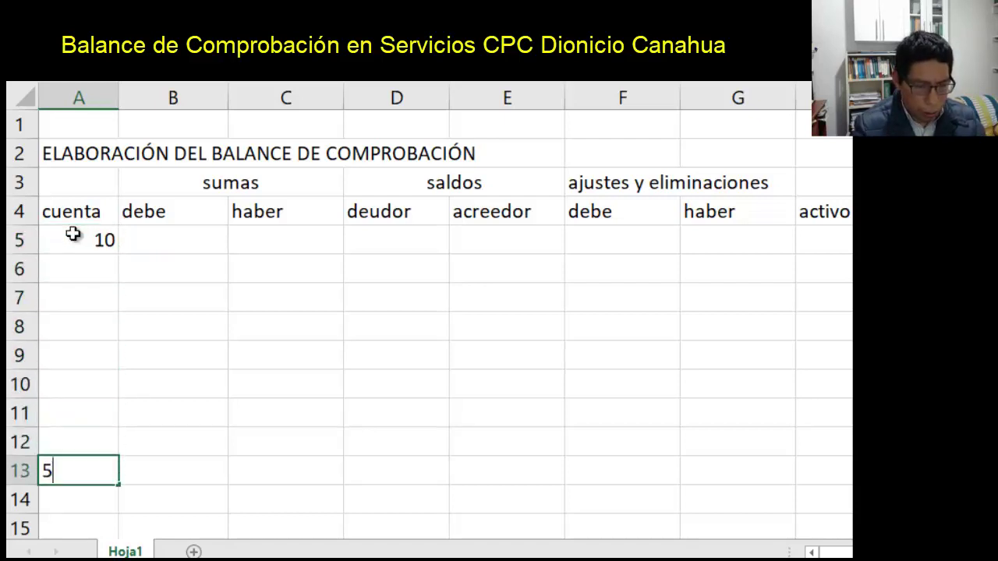
{"action": "key", "text": "Return"}
- Enter 12000 in B5 as the "debe" amount for account 10 under "sumas"
{"action": "key", "text": "Up"}
{"action": "key", "text": "Up"}
{"action": "key", "text": "Up"}
{"action": "key", "text": "Up"}
{"action": "key", "text": "Up"}
{"action": "key", "text": "Up"}
{"action": "key", "text": "Up"}
{"action": "key", "text": "Up"}
{"action": "key", "text": "Up"}
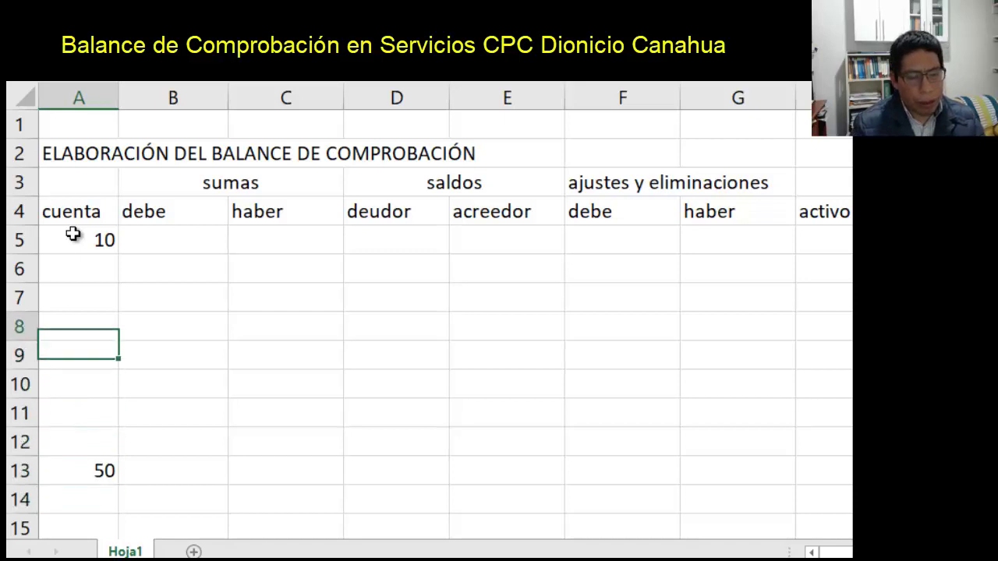
{"action": "key", "text": "Right"}
{"action": "type", "text": "12000"}
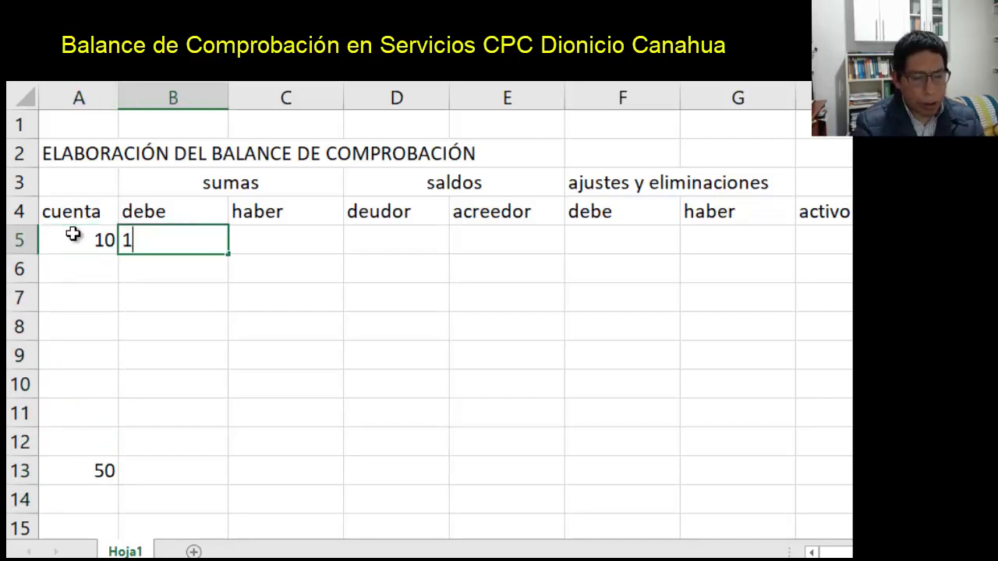
{"action": "key", "text": "Return"}
- Enter 12000 in C13 as the "haber" amount for account 50 under "sumas"
{"action": "key", "text": "Return"}
{"action": "key", "text": "Down"}
{"action": "key", "text": "Down"}
{"action": "key", "text": "Down"}
{"action": "key", "text": "Down"}
{"action": "key", "text": "Down"}
{"action": "key", "text": "Down"}
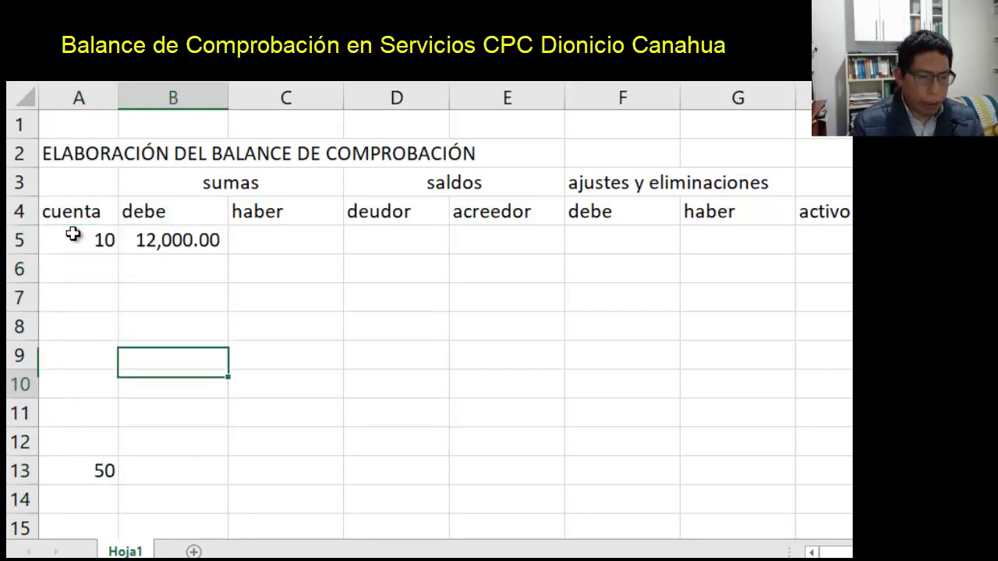
{"action": "key", "text": "Right"}
{"action": "type", "text": "12,000"}
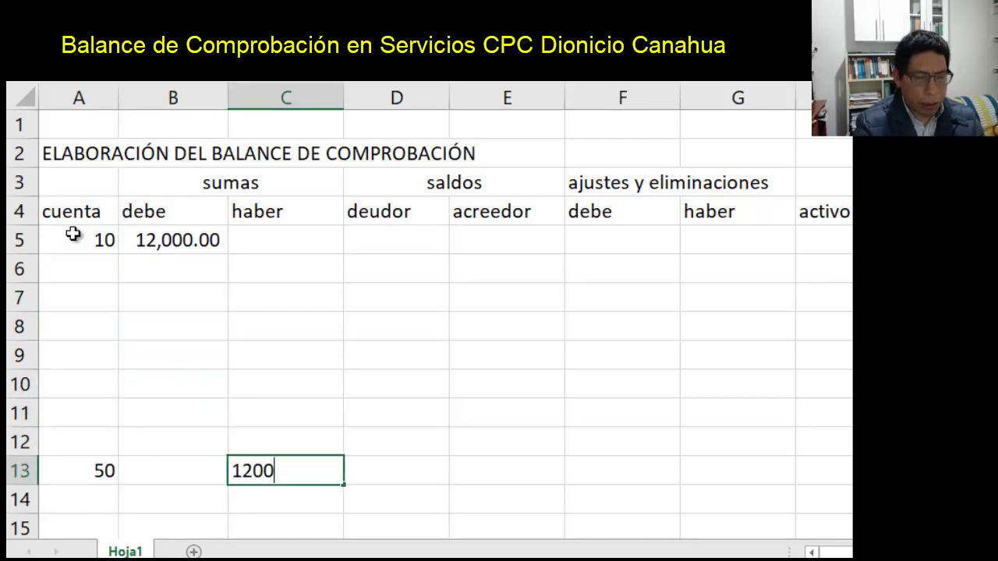
{"action": "key", "text": "Return"}
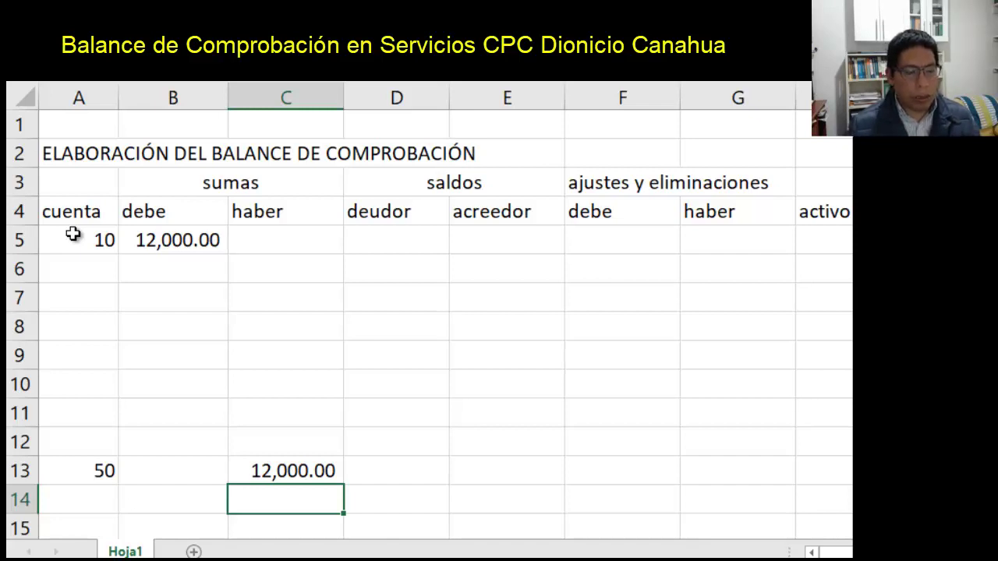
{"action": "key", "text": "Up"}
{"action": "key", "text": "Left"}
{"action": "key", "text": "Left"}
{"action": "key", "text": "Right"}
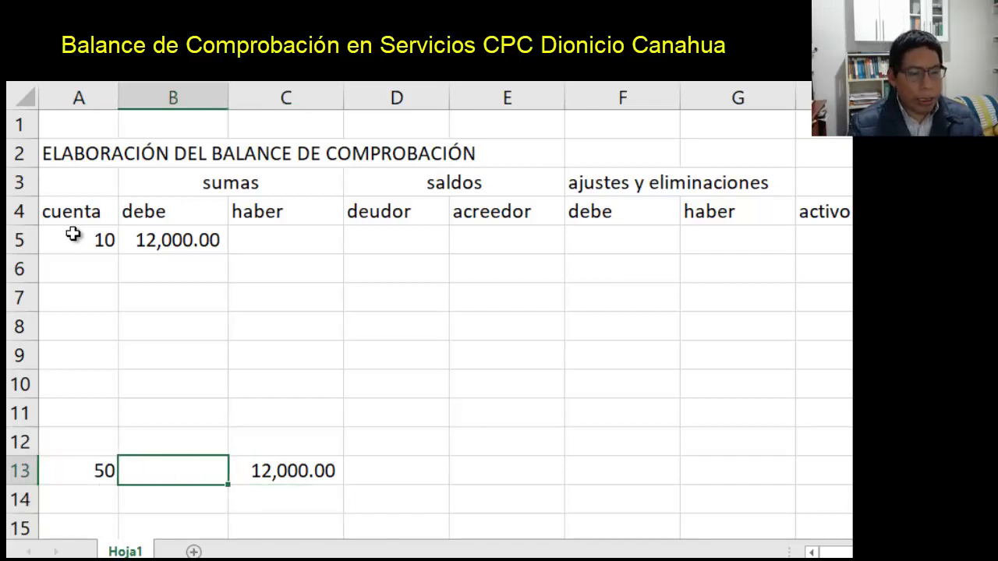
{"action": "key", "text": "Right"}
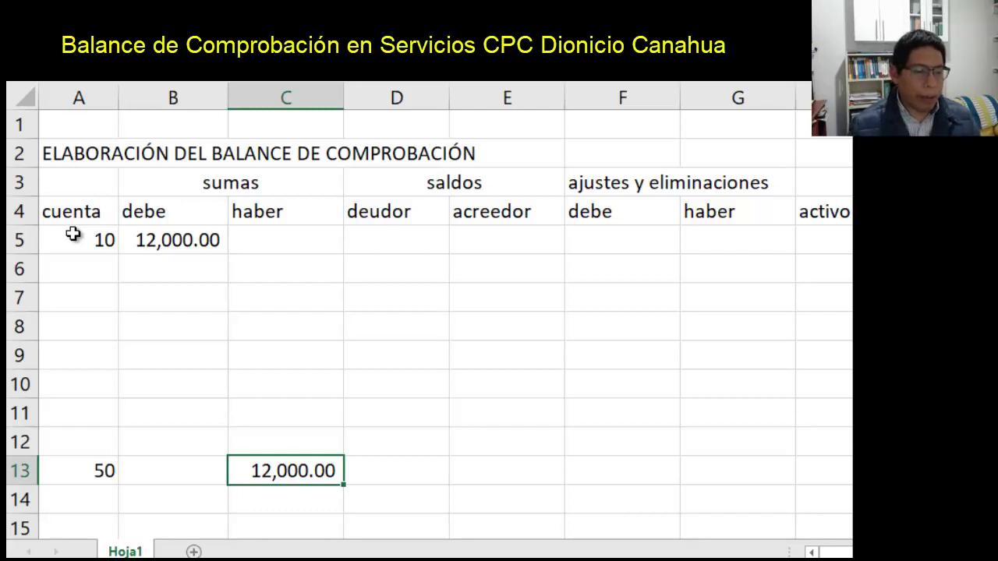
- Calculate the "deudor" balance of account 10 in D5 as debe minus haber with the formula =B5-C5
{"action": "key", "text": "Up"}
{"action": "key", "text": "Up"}
{"action": "key", "text": "Up"}
{"action": "key", "text": "Up"}
{"action": "key", "text": "Up"}
{"action": "key", "text": "Up"}
{"action": "key", "text": "Up"}
{"action": "key", "text": "Up"}
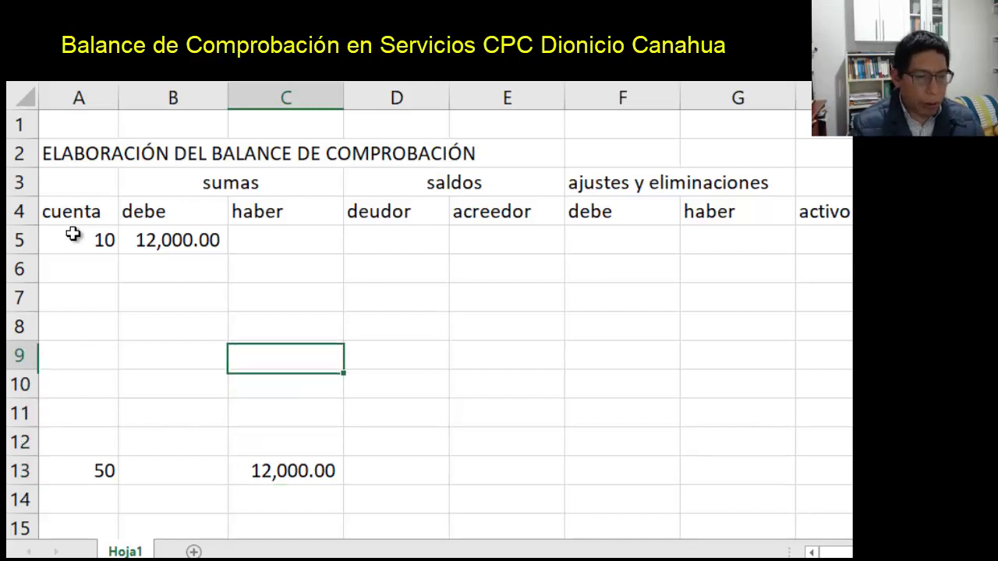
{"action": "key", "text": "Right"}
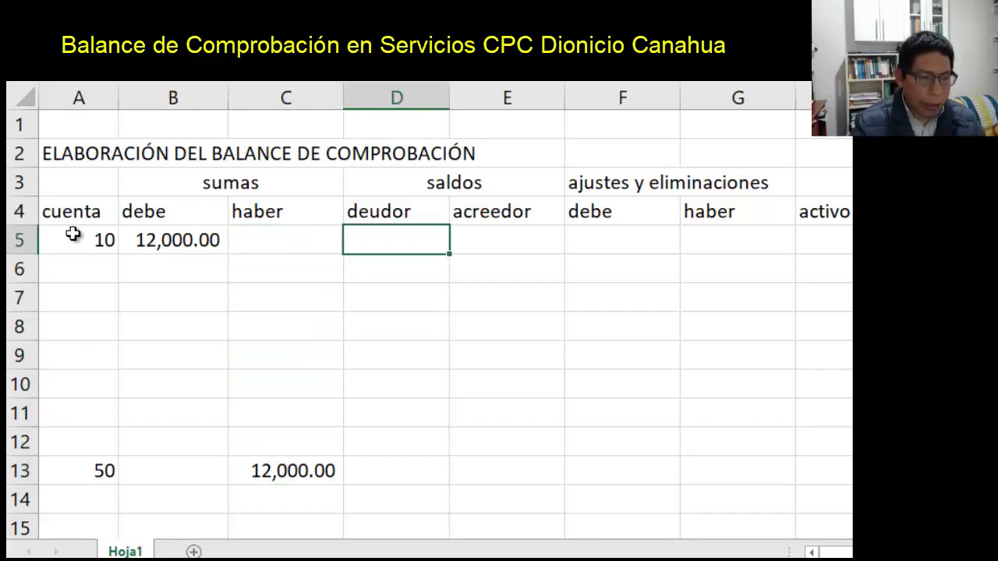
{"action": "type", "text": "="}
{"action": "key", "text": "Left"}
{"action": "key", "text": "Left"}
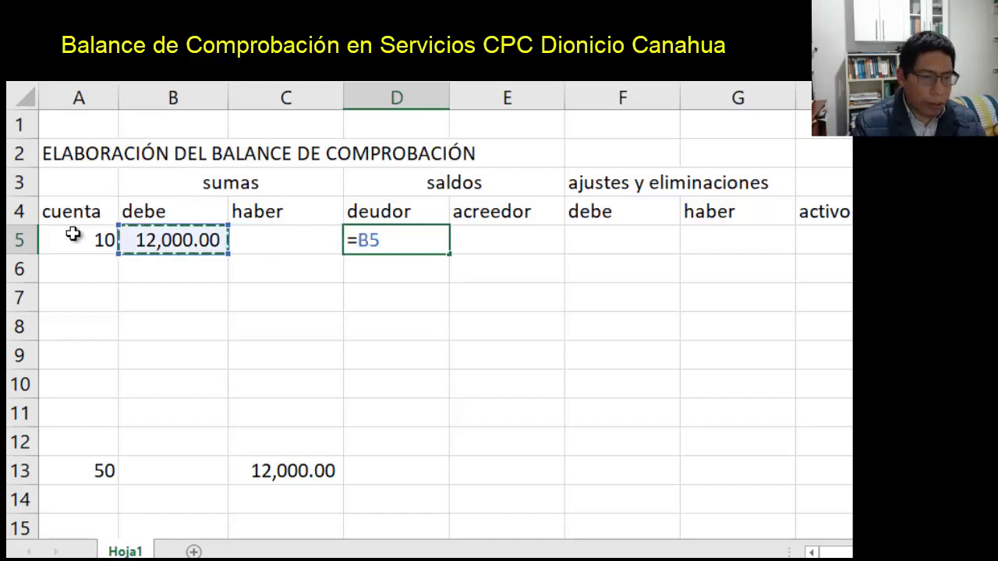
{"action": "type", "text": "-"}
{"action": "key", "text": "Left"}
{"action": "key", "text": "Return"}
- Calculate the "acreedor" balance of account 50 in E13 as haber minus debe with the formula =C13-B13
{"action": "key", "text": "Return"}
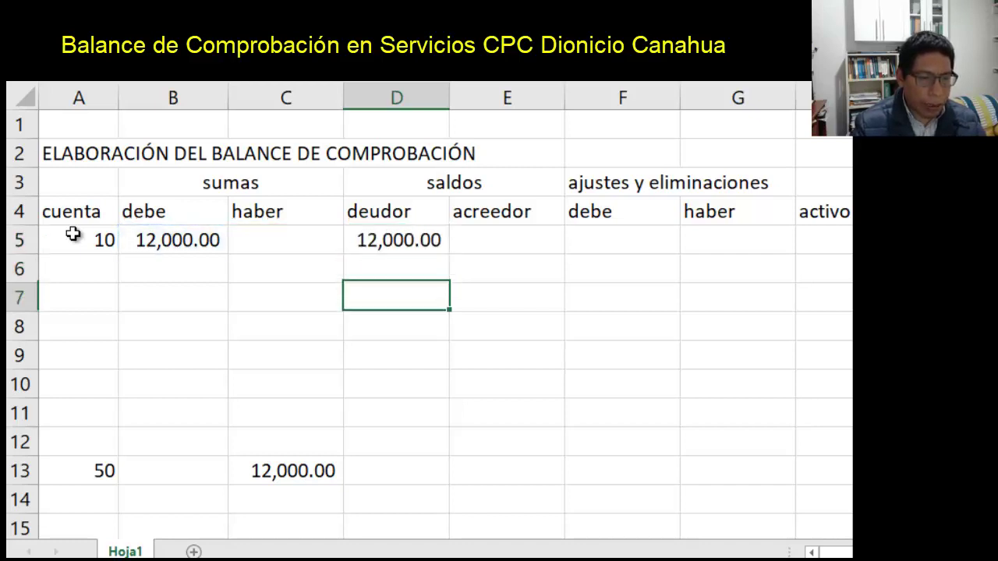
{"action": "key", "text": "Down"}
{"action": "key", "text": "Down"}
{"action": "key", "text": "Down"}
{"action": "key", "text": "Down"}
{"action": "key", "text": "Down"}
{"action": "key", "text": "Down"}
{"action": "key", "text": "Right"}
{"action": "type", "text": "?"}
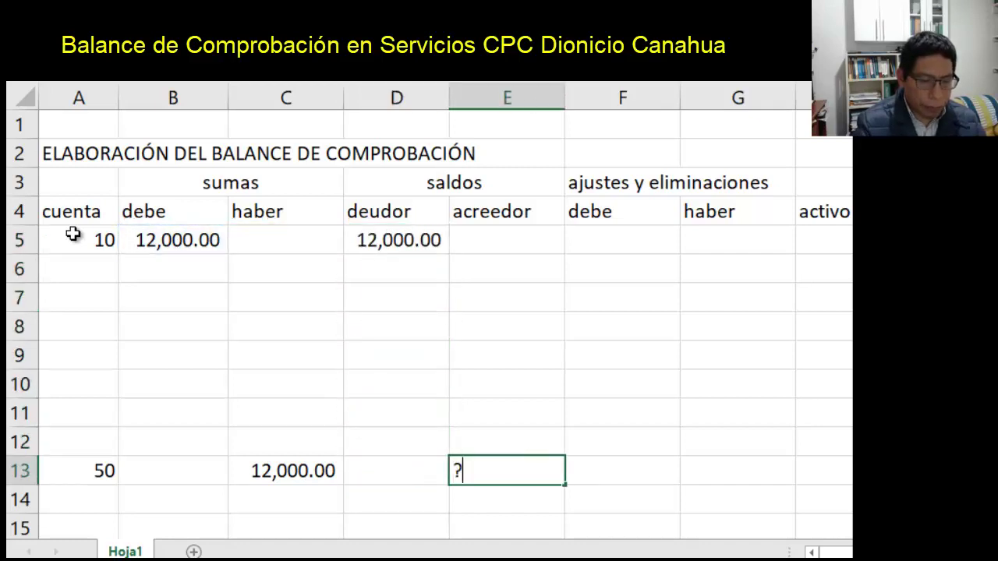
{"action": "key", "text": "BackSpace"}
{"action": "type", "text": "="}
{"action": "key", "text": "Left"}
{"action": "key", "text": "Left"}
{"action": "type", "text": "-"}
{"action": "key", "text": "Left"}
{"action": "key", "text": "Left"}
{"action": "key", "text": "Left"}
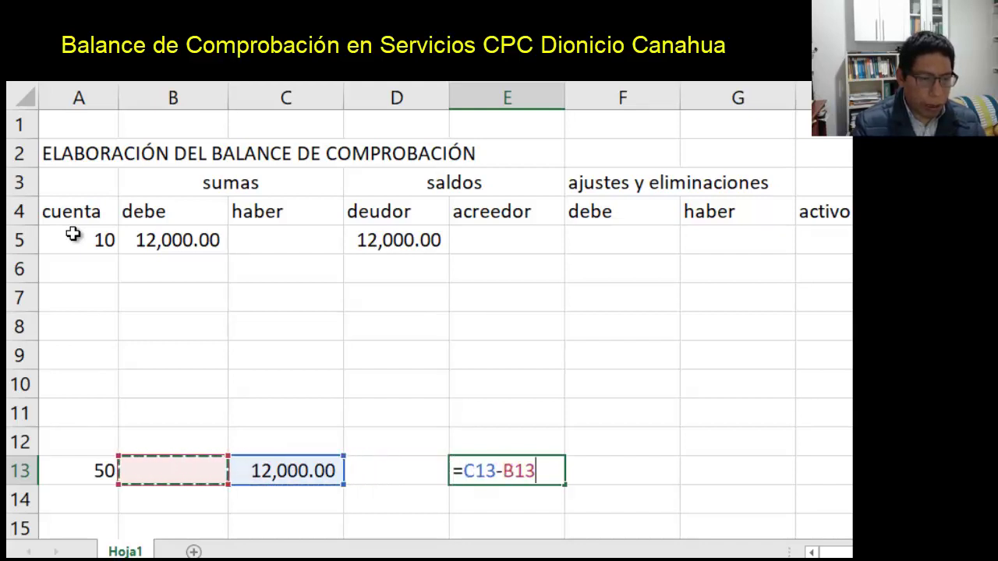
{"action": "key", "text": "Return"}
- Enter account code 63 in A15, leaving one empty row below account 50
{"action": "key", "text": "Up"}
{"action": "key", "text": "Up"}
{"action": "key", "text": "Up"}
{"action": "key", "text": "Up"}
{"action": "key", "text": "Up"}
{"action": "key", "text": "Up"}
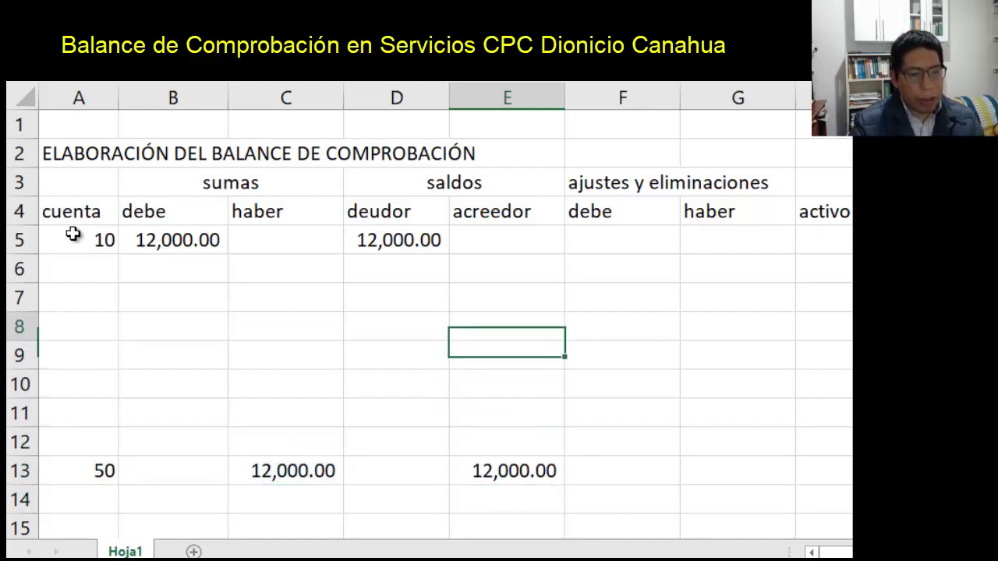
{"action": "key", "text": "Up"}
{"action": "key", "text": "Up"}
{"action": "key", "text": "Up"}
{"action": "key", "text": "Left"}
{"action": "key", "text": "Left"}
{"action": "key", "text": "Left"}
{"action": "key", "text": "Left"}
{"action": "key", "text": "Down"}
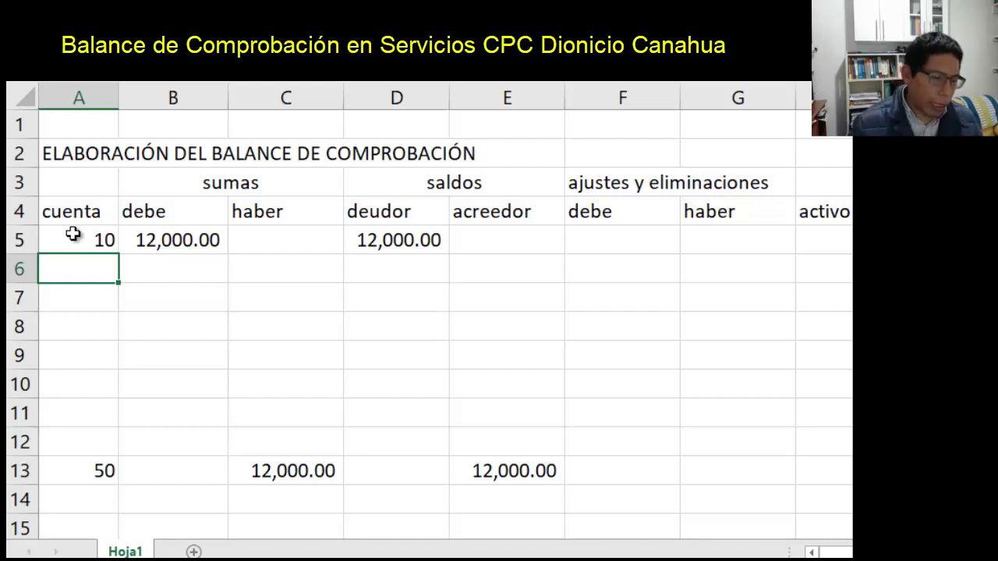
{"action": "key", "text": "Down"}
{"action": "key", "text": "ctrl+Down"}
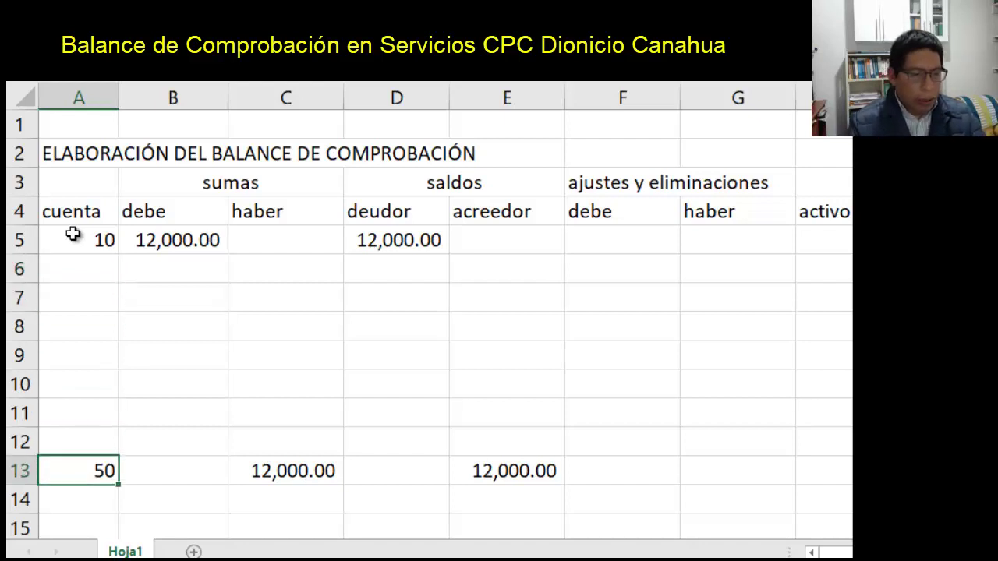
{"action": "key", "text": "Down"}
{"action": "key", "text": "Down"}
{"action": "key", "text": "Down"}
{"action": "key", "text": "Up"}
{"action": "key", "text": "Up"}
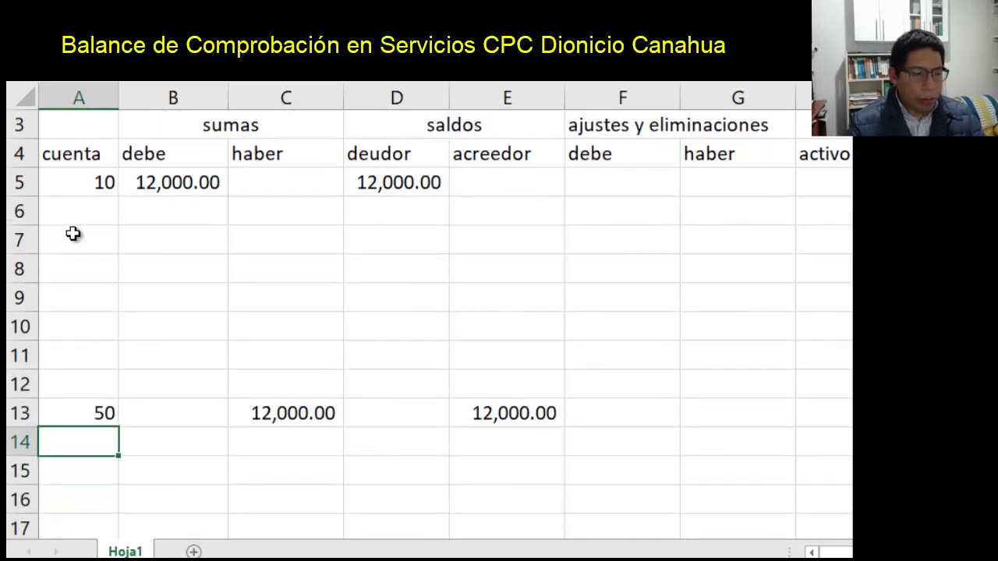
{"action": "key", "text": "Down"}
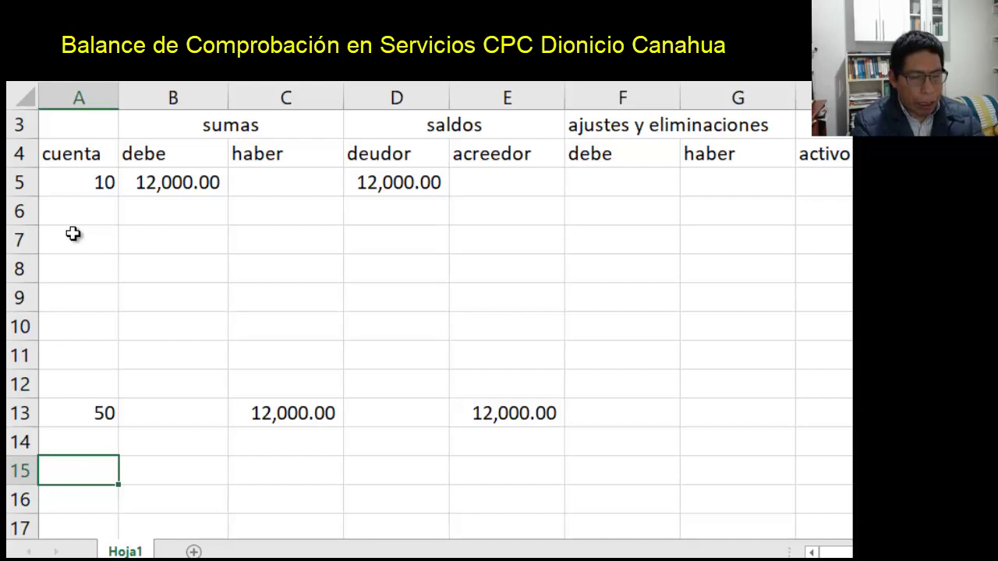
{"action": "type", "text": "63"}
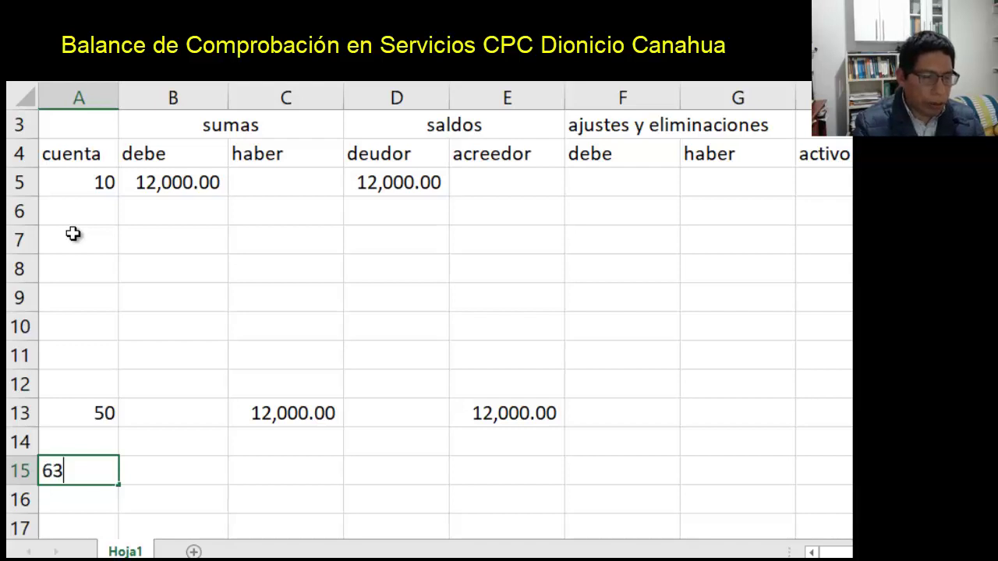
{"action": "key", "text": "Return"}
- Enter 1000 in B15 as the "debe" amount for account 63 under "sumas"
{"action": "key", "text": "Up"}
{"action": "key", "text": "Right"}
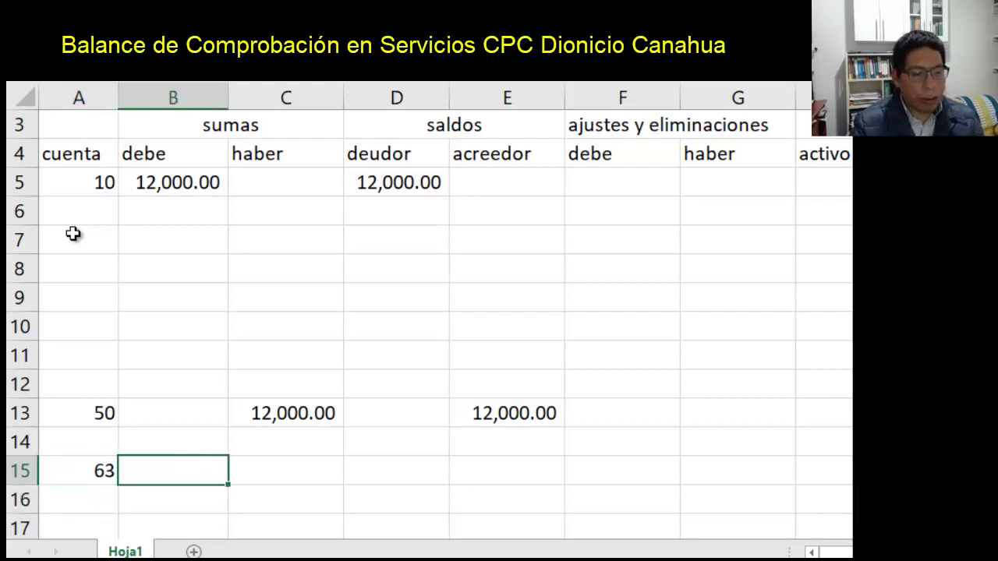
{"action": "type", "text": "1000"}
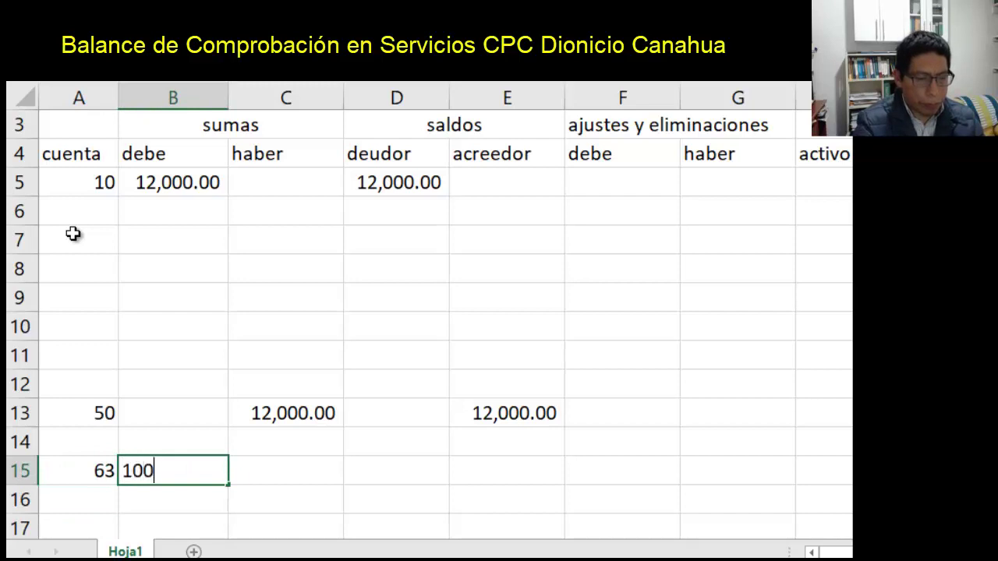
{"action": "key", "text": "Return"}
- Enter 1000 in C5 as the "haber" amount for account 10 under "sumas"
{"action": "key", "text": "Up"}
{"action": "key", "text": "Up"}
{"action": "key", "text": "Up"}
{"action": "key", "text": "Up"}
{"action": "key", "text": "Up"}
{"action": "key", "text": "Up"}
{"action": "key", "text": "Up"}
{"action": "key", "text": "Up"}
{"action": "key", "text": "Up"}
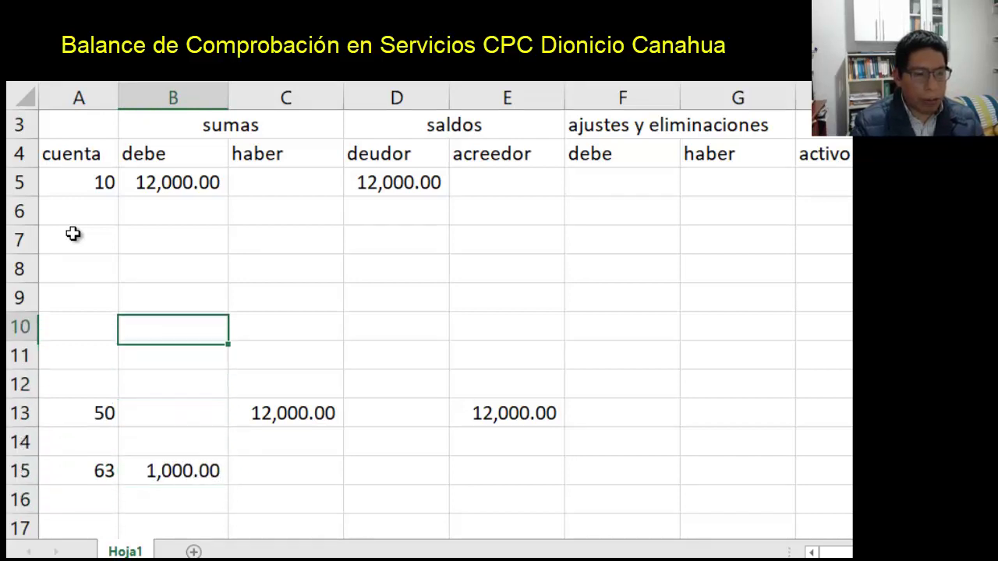
{"action": "key", "text": "Up"}
{"action": "key", "text": "Up"}
{"action": "key", "text": "Right"}
{"action": "type", "text": "1000"}
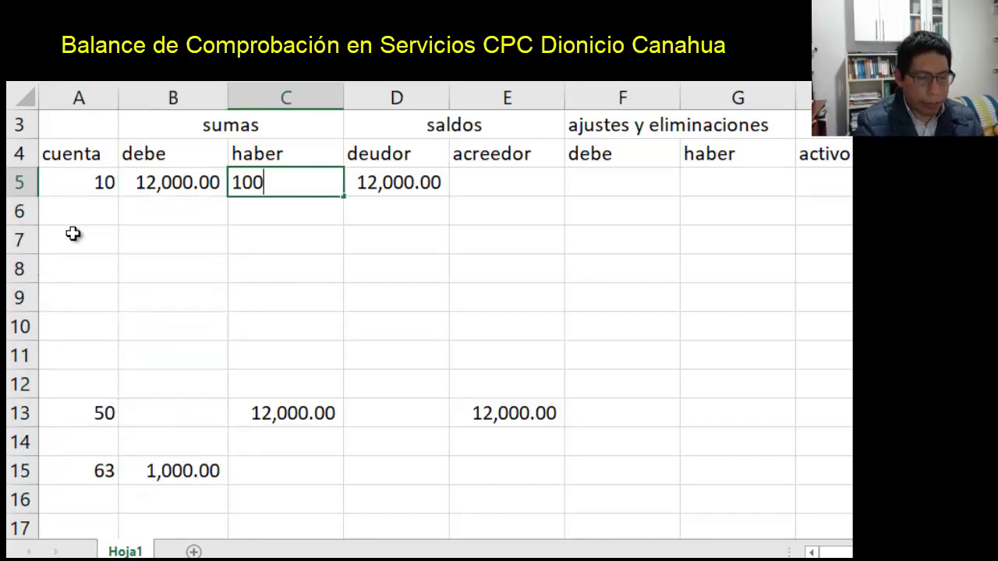
{"action": "key", "text": "Return"}
- Calculate the "deudor" balance of account 63 in D15 with the formula =B15-C15
{"action": "key", "text": "Down"}
{"action": "key", "text": "Down"}
{"action": "key", "text": "Down"}
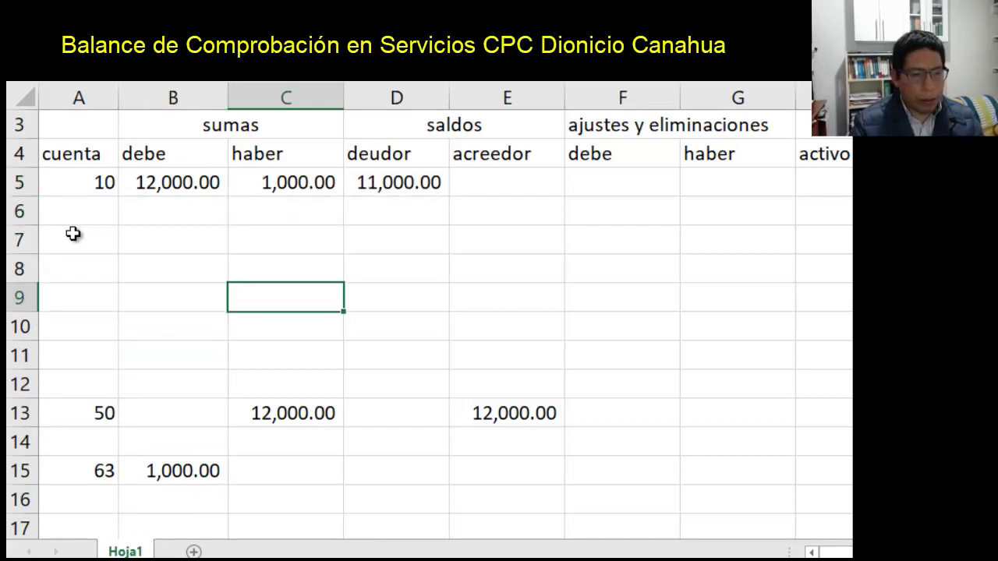
{"action": "key", "text": "Up"}
{"action": "key", "text": "Up"}
{"action": "key", "text": "Up"}
{"action": "key", "text": "Down"}
{"action": "key", "text": "Down"}
{"action": "key", "text": "Down"}
{"action": "key", "text": "Down"}
{"action": "key", "text": "Down"}
{"action": "key", "text": "Down"}
{"action": "key", "text": "Down"}
{"action": "key", "text": "Down"}
{"action": "key", "text": "Down"}
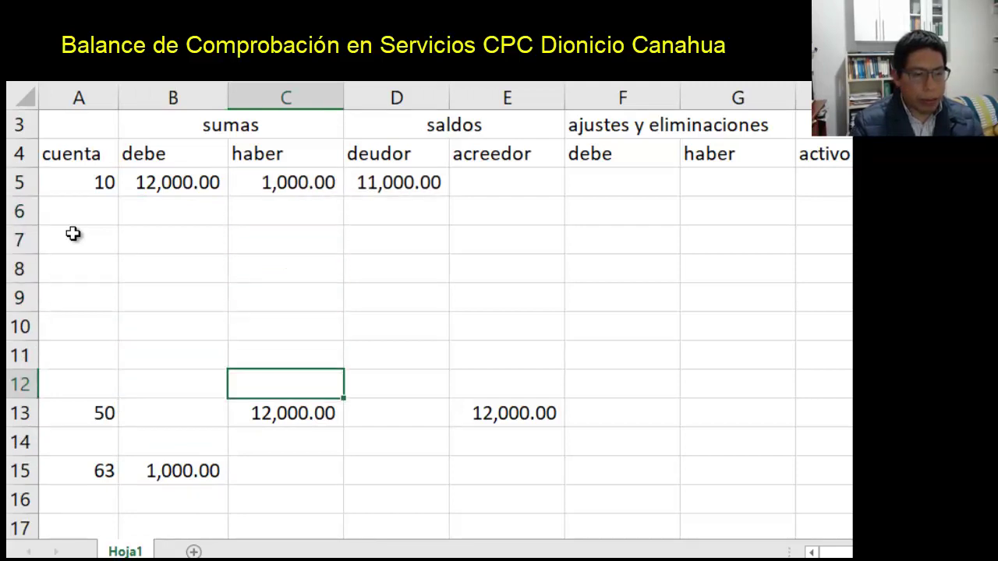
{"action": "key", "text": "Right"}
{"action": "type", "text": "="}
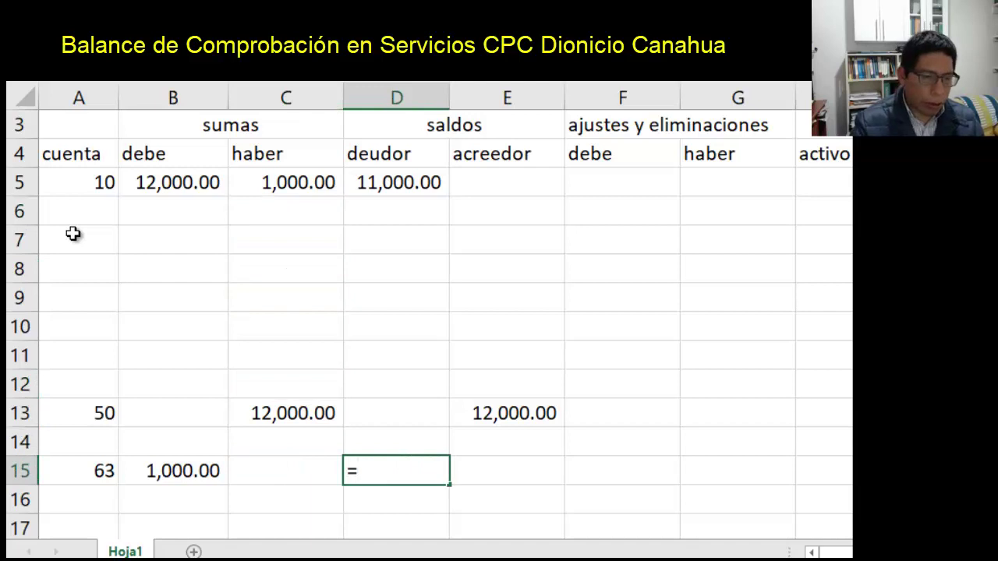
{"action": "key", "text": "Left"}
{"action": "key", "text": "Left"}
{"action": "type", "text": "-"}
{"action": "key", "text": "Left"}
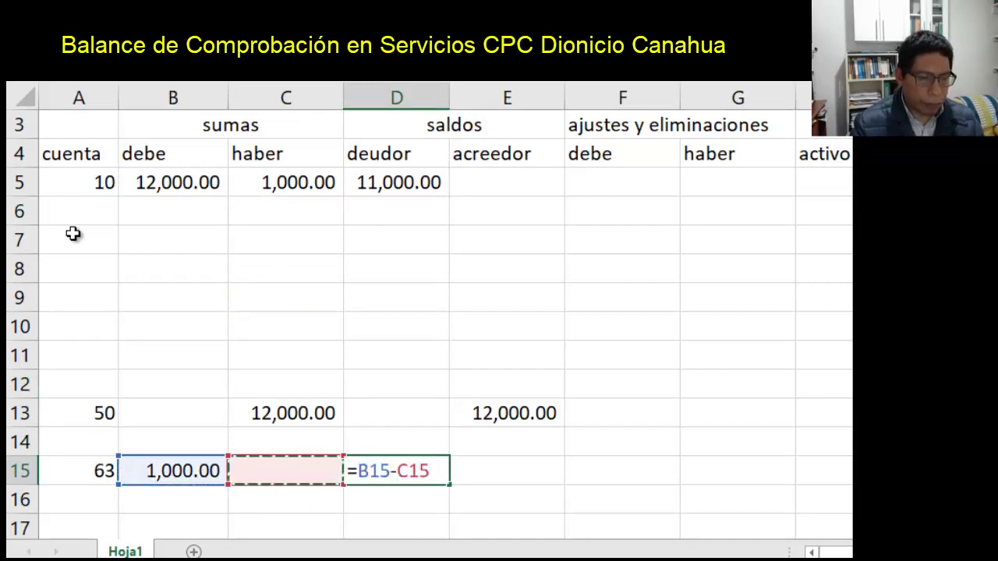
{"action": "key", "text": "Return"}
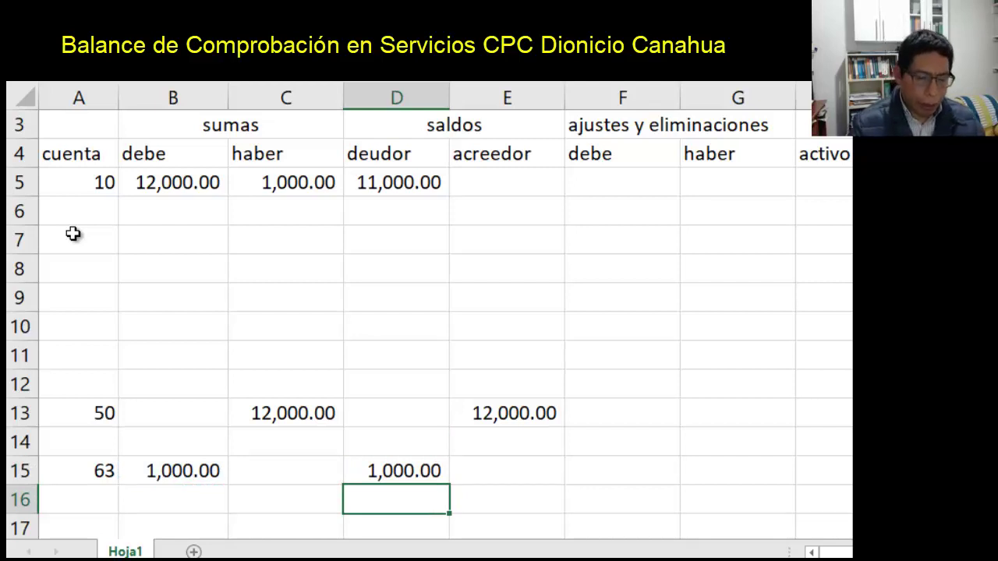
- Fill the account cells A15 to A21 with light green
{"action": "key", "text": "Up"}
{"action": "key", "text": "Left"}
{"action": "key", "text": "Left"}
{"action": "key", "text": "Left"}
{"action": "key", "text": "shift+Down"}
{"action": "key", "text": "shift+Down"}
{"action": "key", "text": "shift+Down"}
{"action": "key", "text": "shift+Down"}
{"action": "key", "text": "shift+Down"}
{"action": "key", "text": "shift+Down"}
{"action": "key", "text": "shift+Down"}
{"action": "key", "text": "shift+Down"}
{"action": "key", "text": "shift+Down"}
{"action": "key", "text": "shift+Down"}
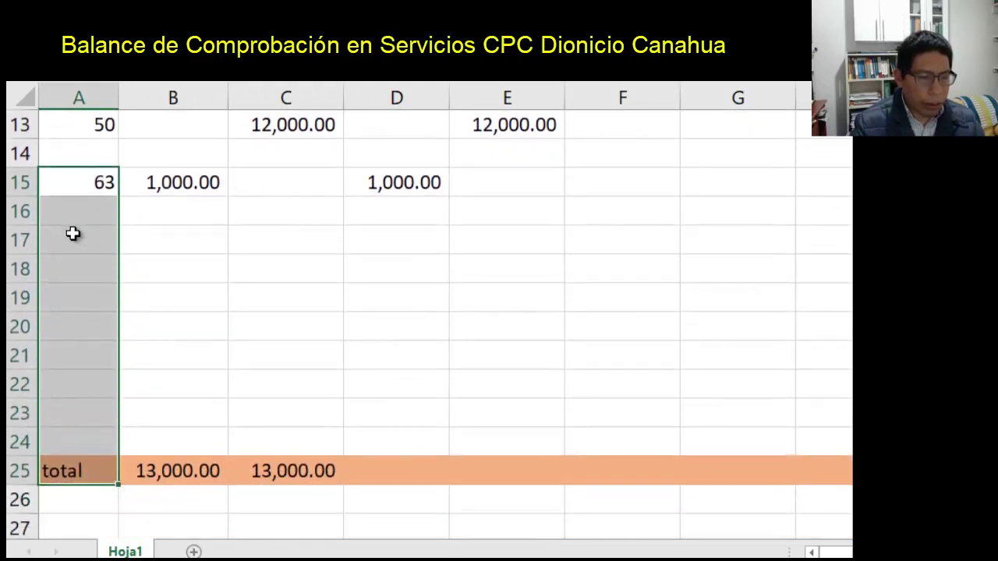
{"action": "key", "text": "shift+Up"}
{"action": "key", "text": "shift+Up"}
{"action": "key", "text": "shift+Up"}
{"action": "key", "text": "shift+Up"}
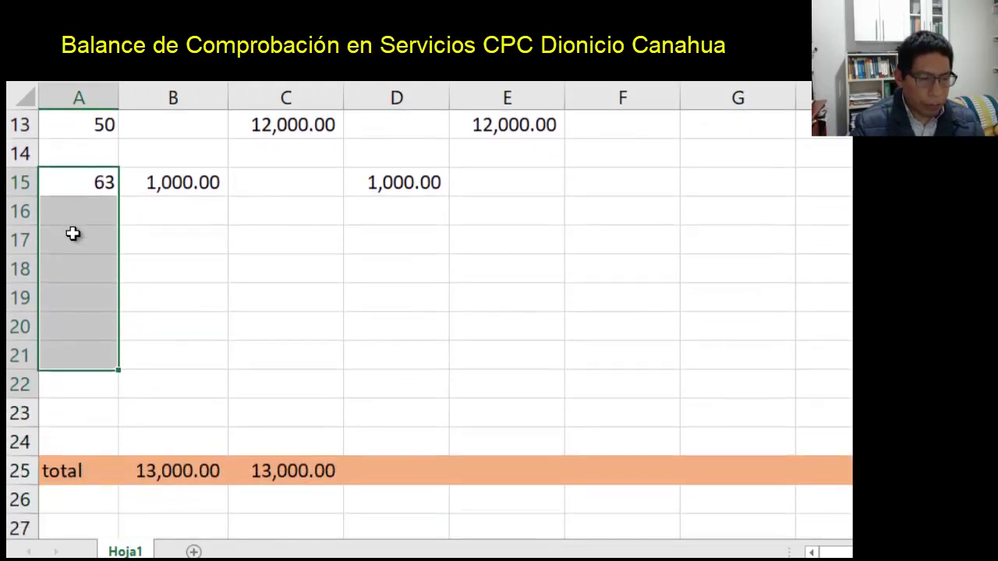
{"action": "key", "text": "shift+Down"}
{"action": "key", "text": "shift+Up"}
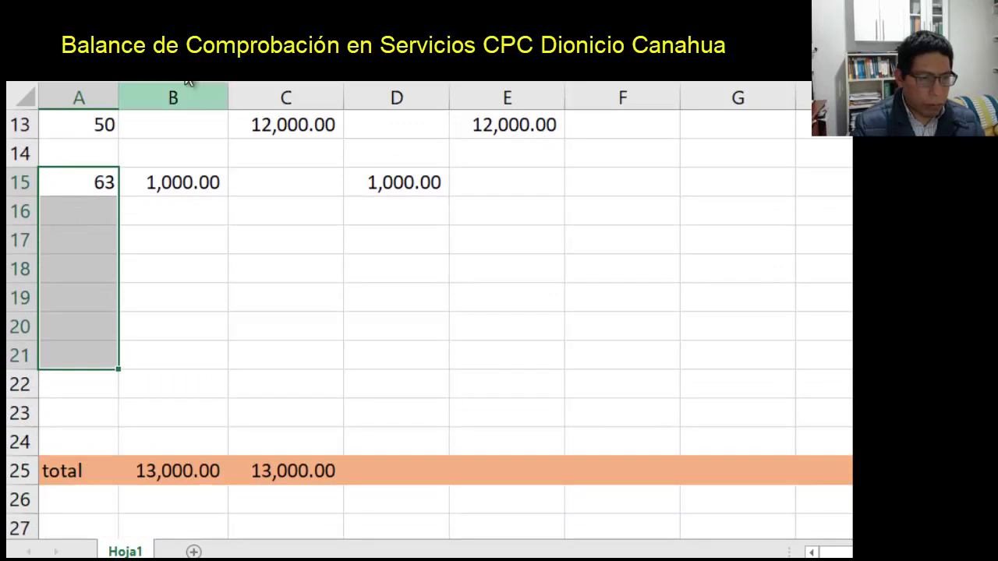
{"action": "left_click", "coordinate": [233, 72]}
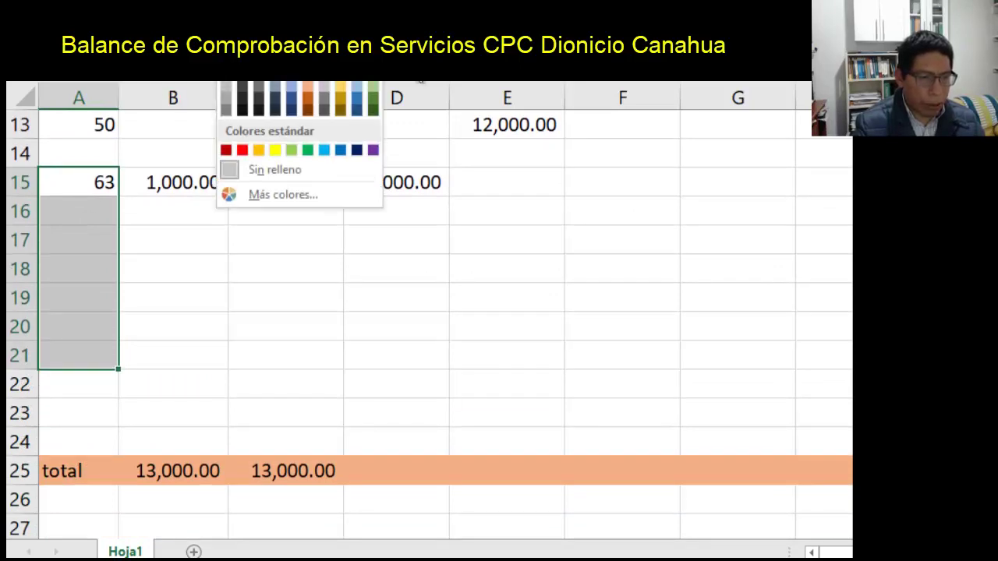
{"action": "left_click", "coordinate": [380, 85]}
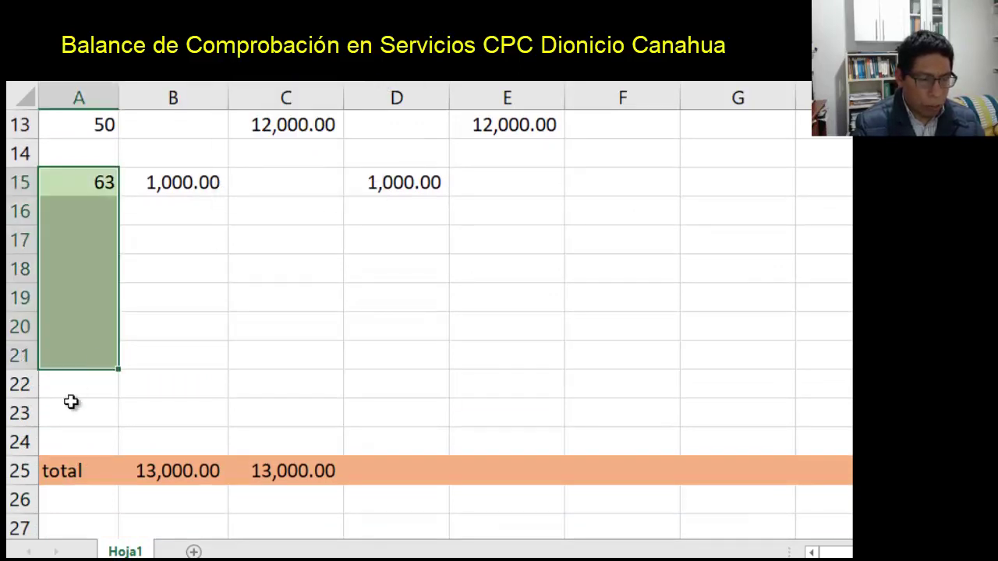
- Fill the account cells A22 to A24, just above the total row, with light gray
{"action": "left_click_drag", "start_coordinate": [73, 383], "coordinate": [73, 406]}
{"action": "key", "text": "shift+Down"}
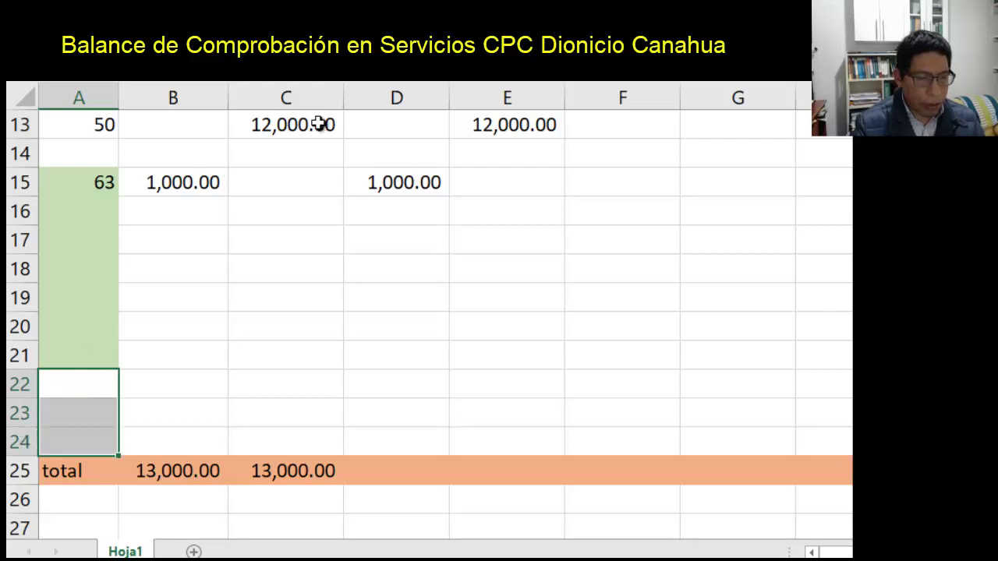
{"action": "left_click", "coordinate": [234, 71]}
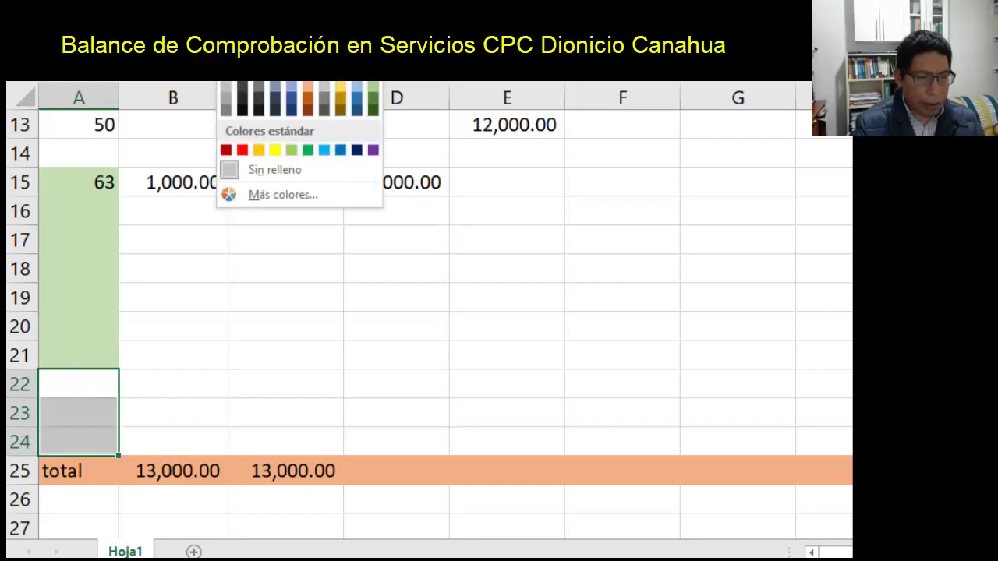
{"action": "left_click", "coordinate": [330, 82]}
- Enter account code 90 in A22 and account code 94 in A23
{"action": "left_click", "coordinate": [80, 383]}
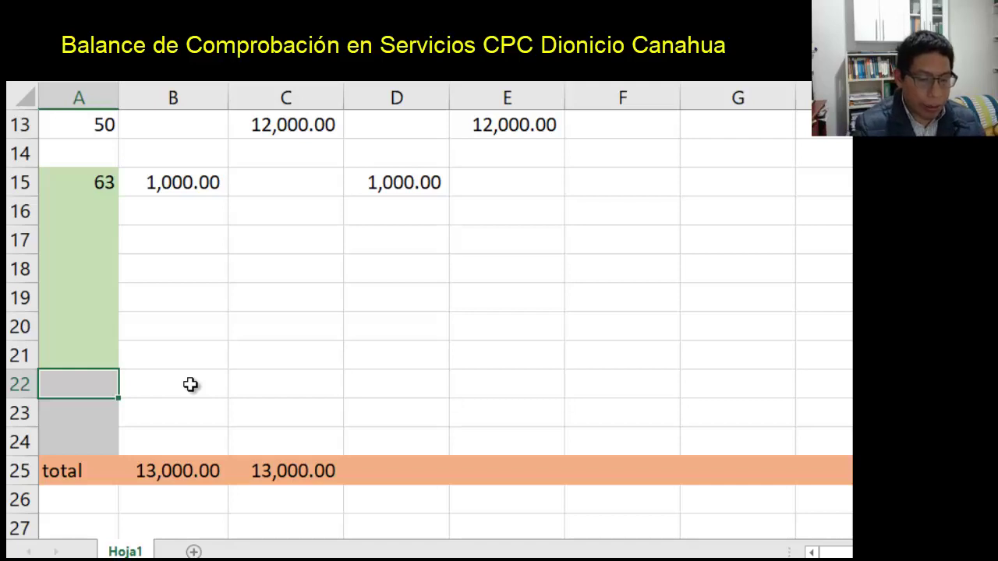
{"action": "type", "text": "90"}
{"action": "key", "text": "Return"}
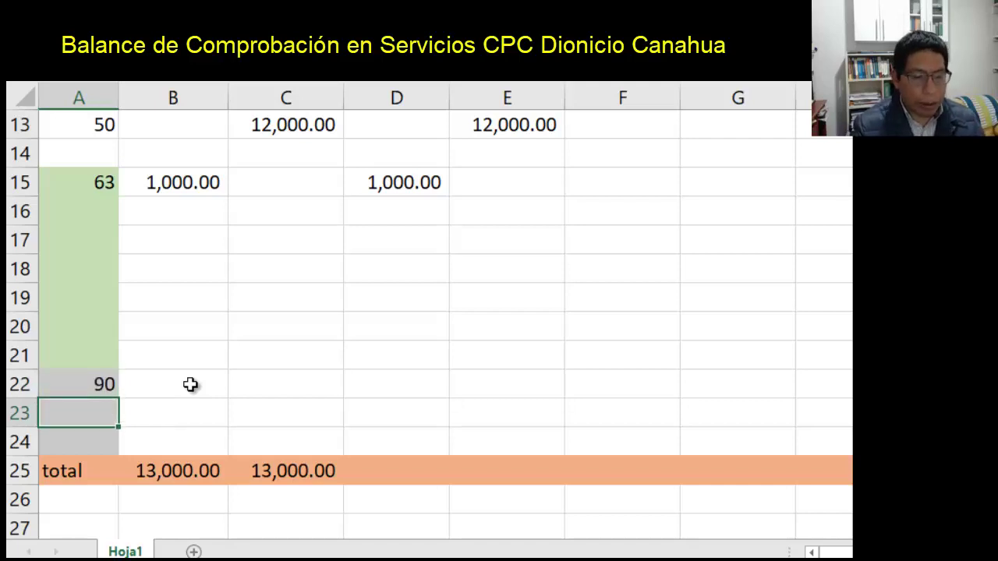
{"action": "type", "text": "94"}
{"action": "key", "text": "Return"}
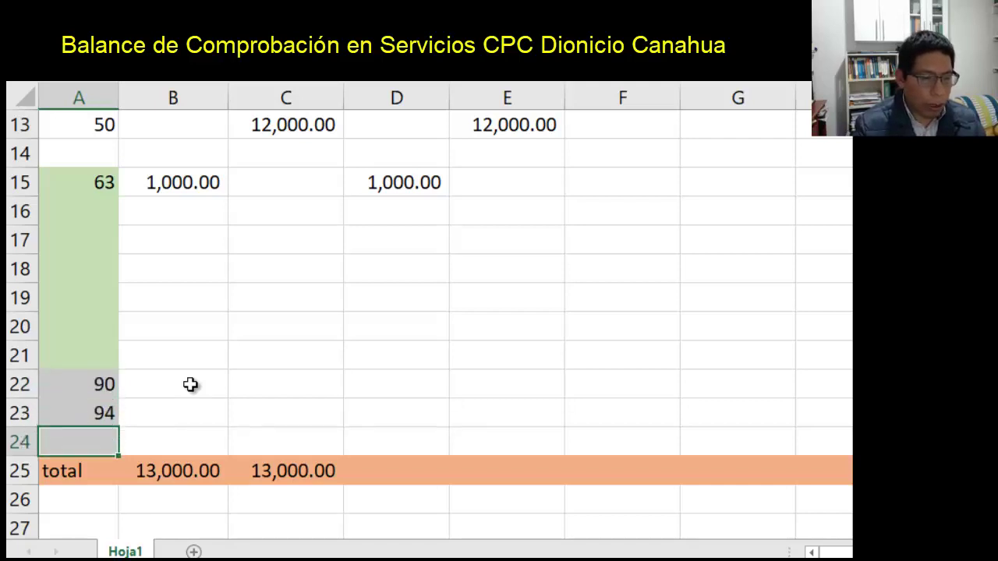
- Fill account code 90 down from A22 into A23, replacing the code there
{"action": "key", "text": "Up"}
{"action": "key", "text": "Up"}
{"action": "key", "text": "shift+Down"}
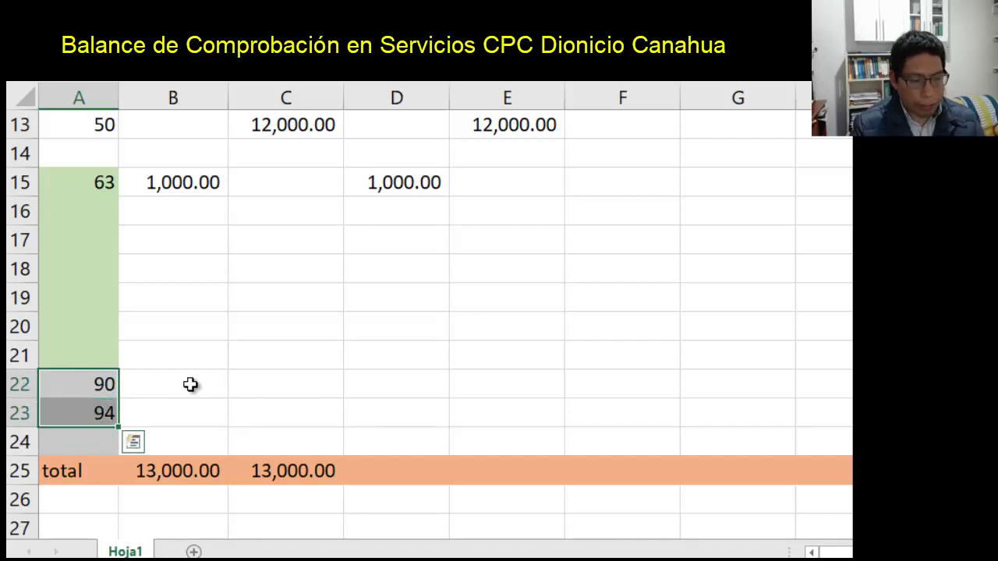
{"action": "key", "text": "ctrl+q"}
{"action": "key", "text": "Escape"}
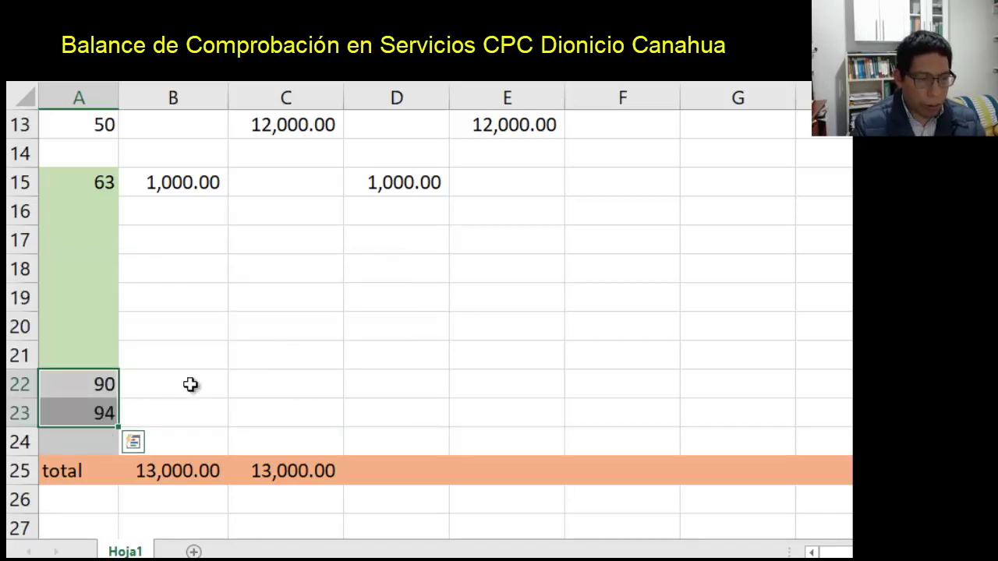
{"action": "key", "text": "Down"}
{"action": "key", "text": "ctrl+d"}
{"action": "key", "text": "Return"}
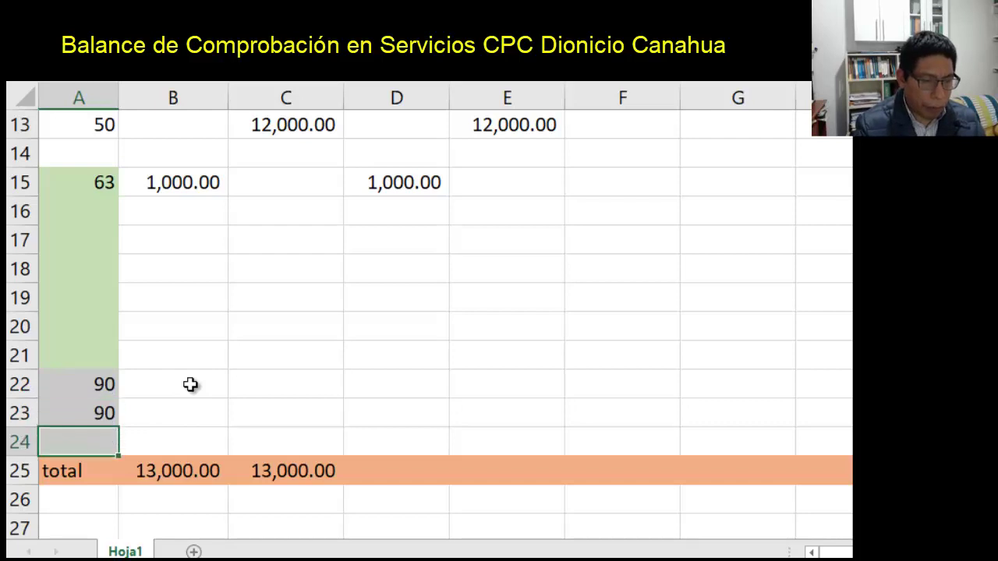
- Enter account code 94 in A24, directly above the total row, and return to A22
{"action": "type", "text": "94"}
{"action": "key", "text": "Return"}
{"action": "key", "text": "Up"}
{"action": "key", "text": "Up"}
{"action": "key", "text": "Up"}
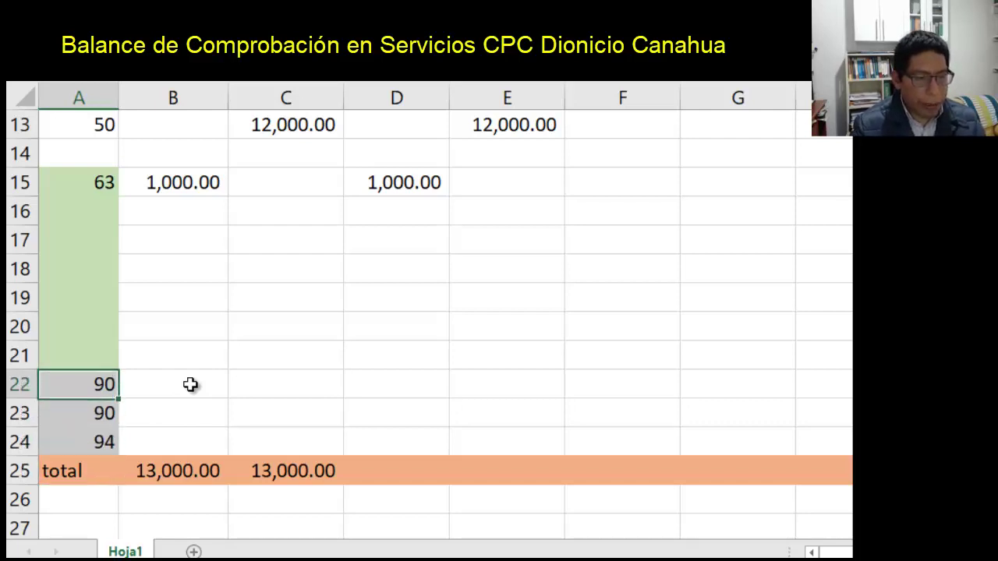
- Enter account code 79 in A22 and fill that cell with gold to set it apart from the gray codes
{"action": "type", "text": "79"}
{"action": "key", "text": "Return"}
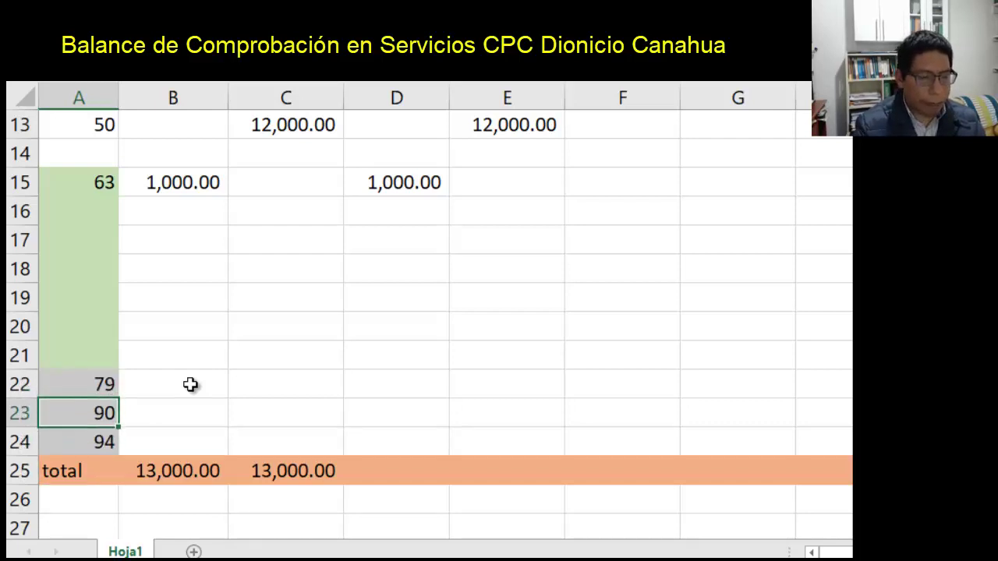
{"action": "key", "text": "Up"}
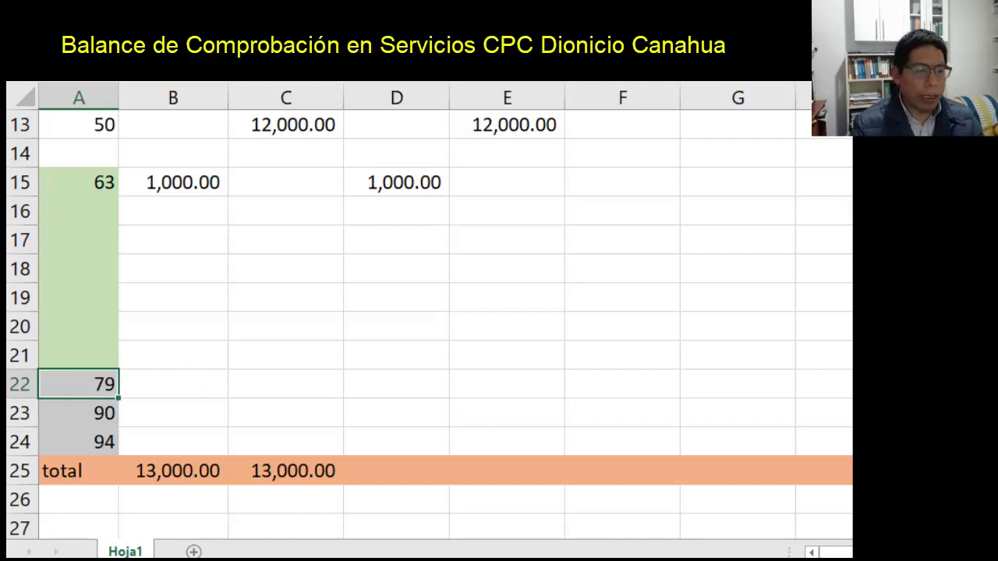
{"action": "key", "text": "alt+h"}
{"action": "key", "text": "h"}
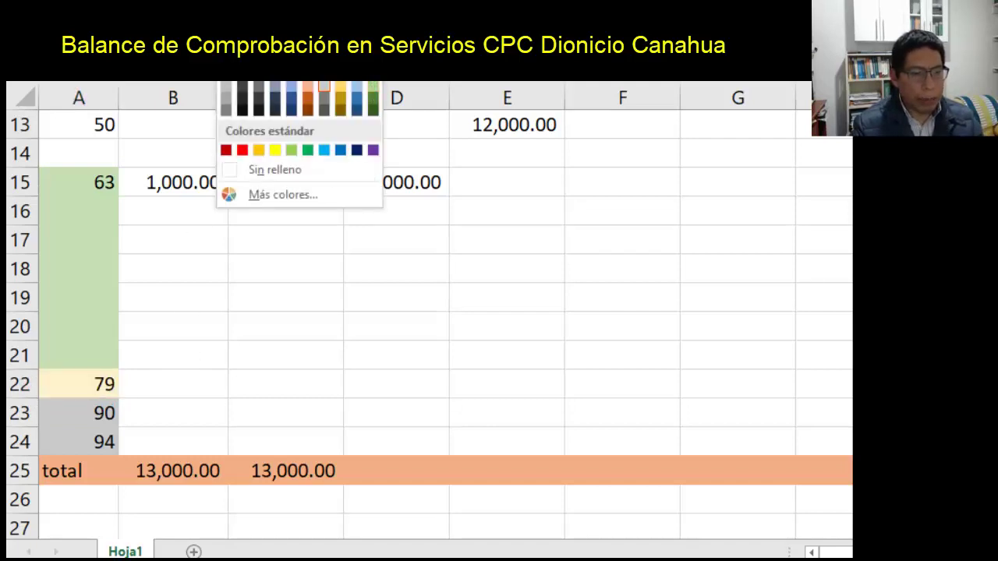
{"action": "left_click", "coordinate": [341, 86]}
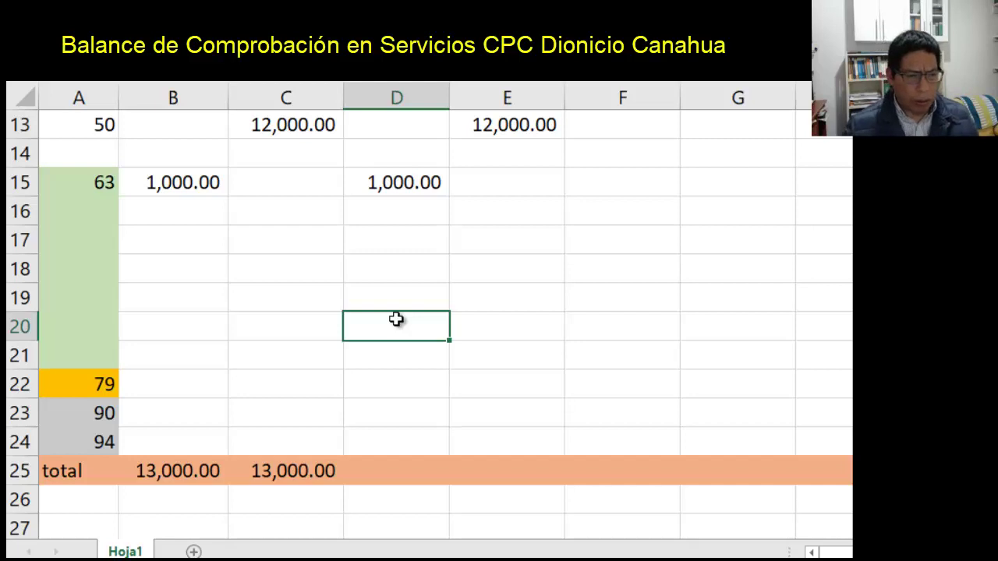
- Examine account 63's row, from its debtor balance back to its code and debit sum
{"action": "key", "text": "Up"}
{"action": "key", "text": "Up"}
{"action": "key", "text": "Up"}
{"action": "key", "text": "Up"}
{"action": "key", "text": "Up"}
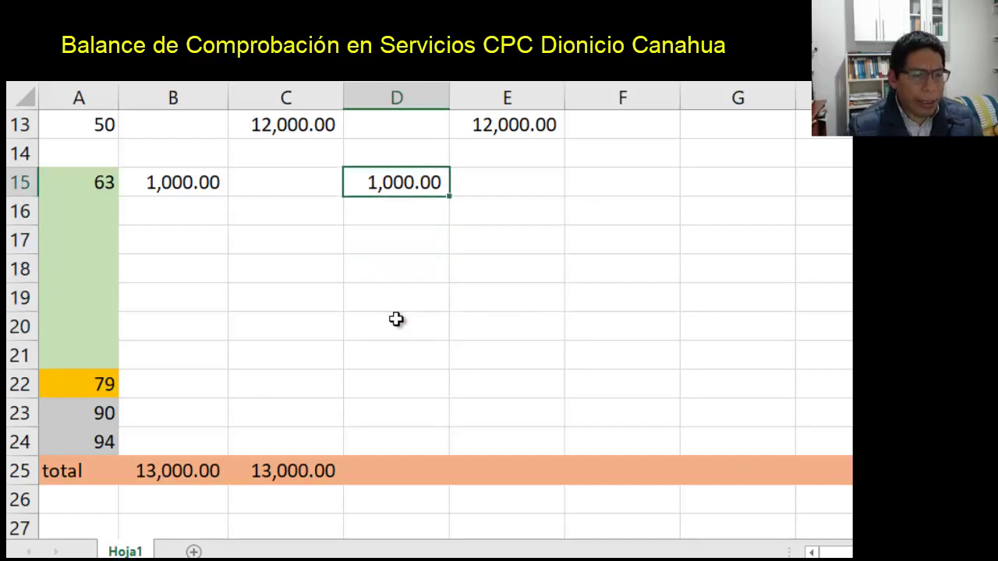
{"action": "key", "text": "Left"}
{"action": "key", "text": "Left"}
{"action": "key", "text": "Left"}
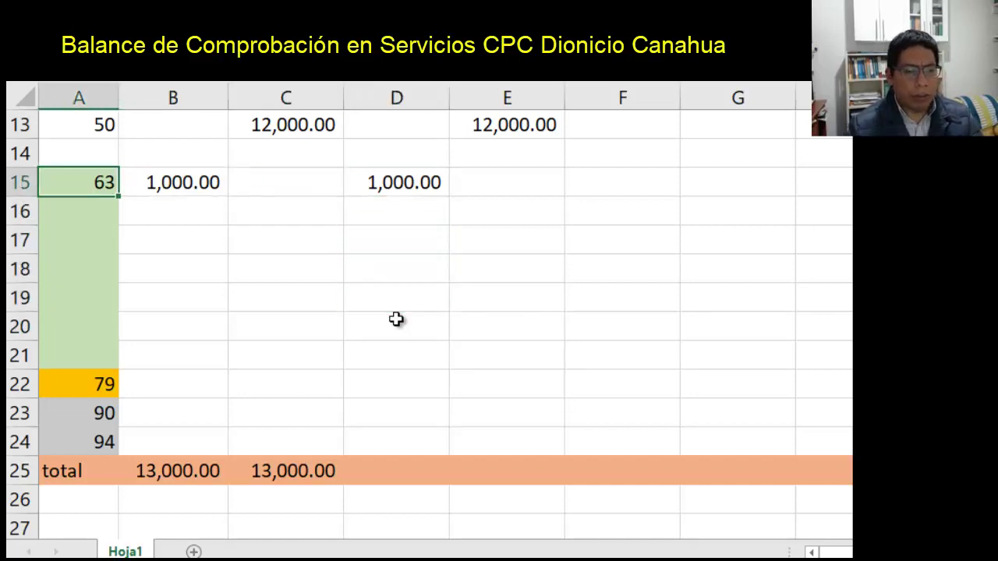
{"action": "key", "text": "Right"}
{"action": "key", "text": "Left"}
{"action": "key", "text": "Right"}
{"action": "key", "text": "Right"}
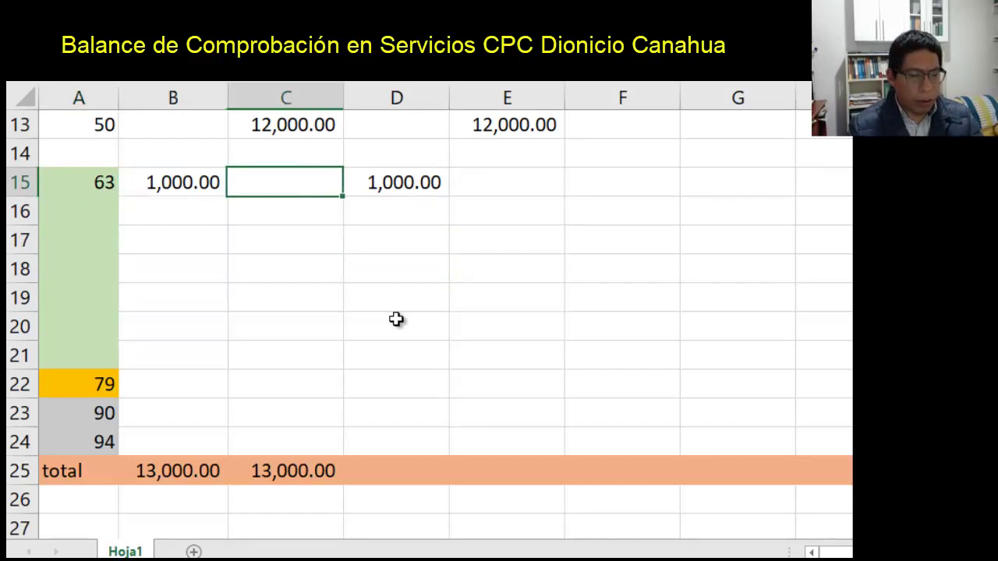
- Enter a formula in B24 that brings account 63's debit sum from B15 into account 94's debe column
{"action": "key", "text": "Down"}
{"action": "key", "text": "Down"}
{"action": "key", "text": "Down"}
{"action": "key", "text": "Down"}
{"action": "key", "text": "Down"}
{"action": "key", "text": "Down"}
{"action": "key", "text": "Down"}
{"action": "key", "text": "Down"}
{"action": "key", "text": "Left"}
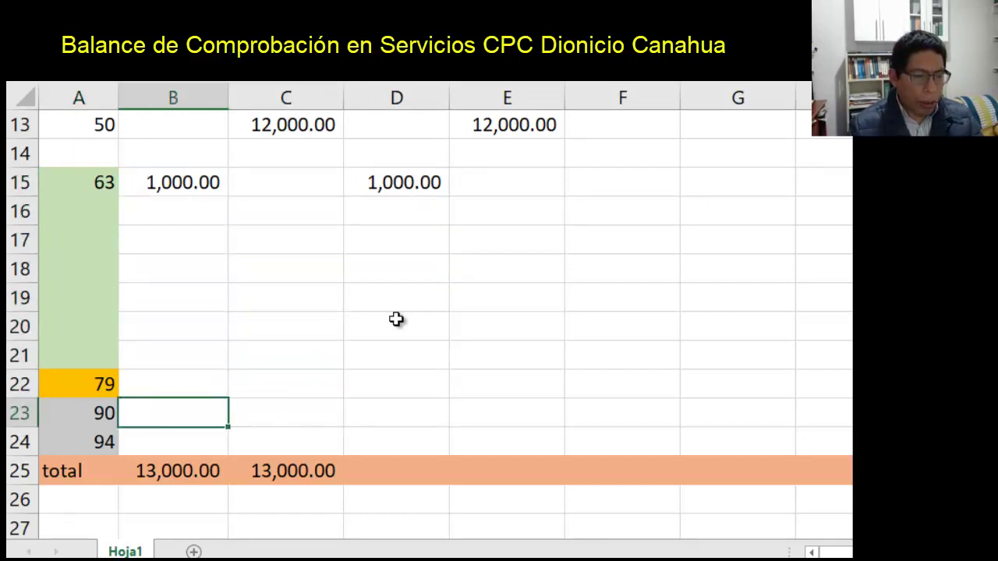
{"action": "key", "text": "Down"}
{"action": "type", "text": "="}
{"action": "key", "text": "Up"}
{"action": "key", "text": "Up"}
{"action": "key", "text": "Up"}
{"action": "key", "text": "Up"}
{"action": "key", "text": "Up"}
{"action": "key", "text": "Up"}
{"action": "key", "text": "Up"}
{"action": "key", "text": "Up"}
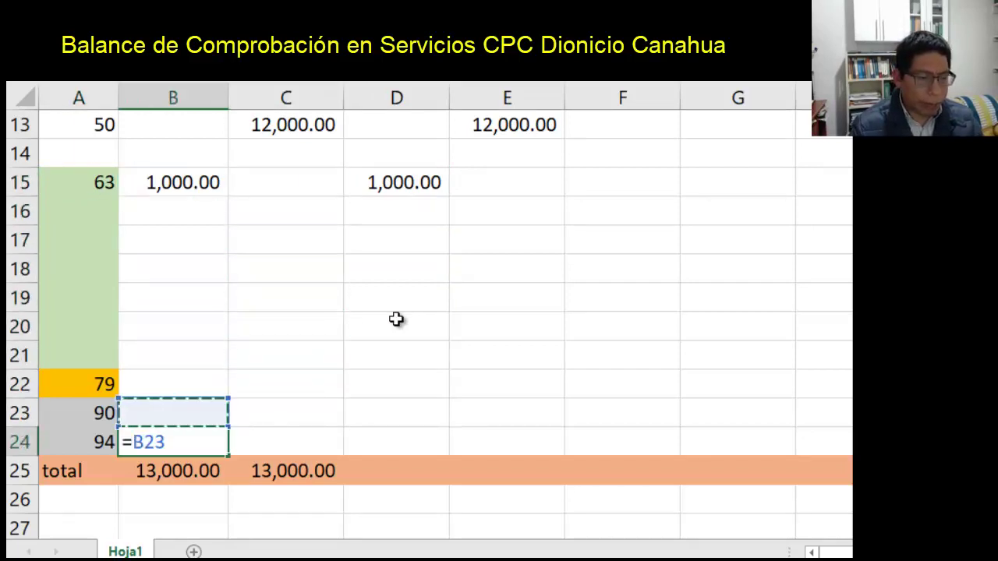
{"action": "key", "text": "Up"}
{"action": "key", "text": "Return"}
{"action": "key", "text": "Up"}
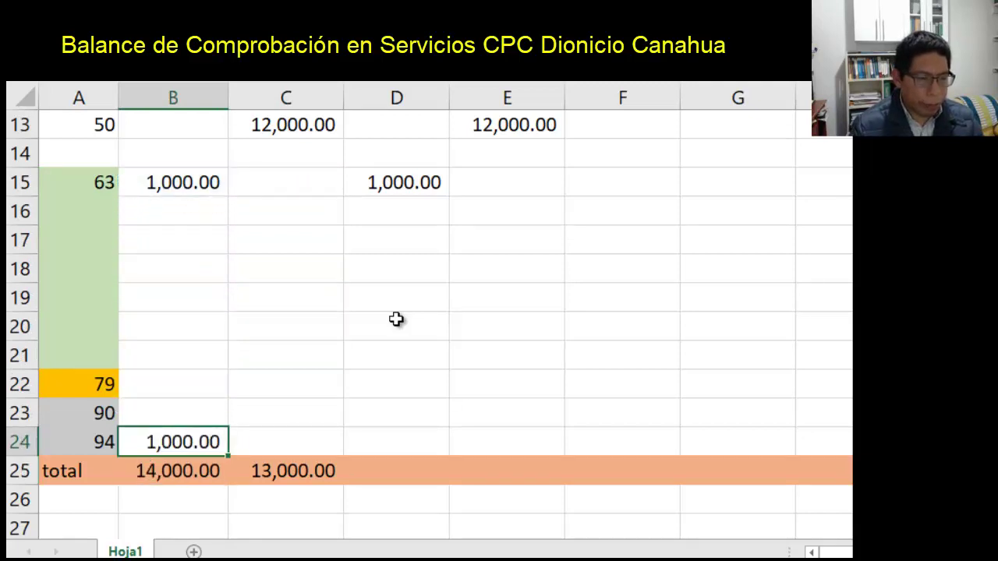
- Enter =B24 in C22 to post account 94's amount as account 79's haber sum
{"action": "key", "text": "Right"}
{"action": "key", "text": "Up"}
{"action": "key", "text": "Up"}
{"action": "type", "text": "="}
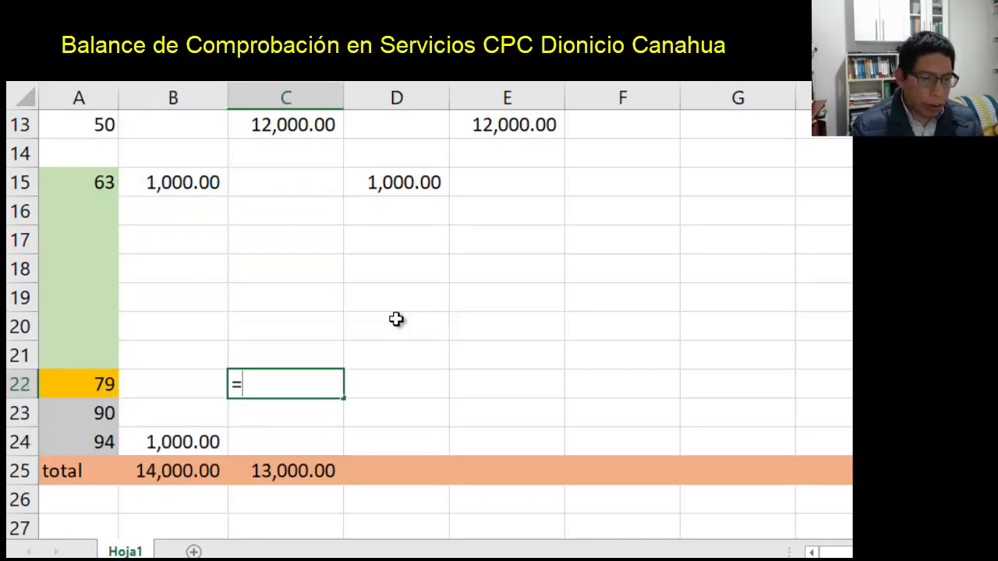
{"action": "key", "text": "Left"}
{"action": "key", "text": "Down"}
{"action": "key", "text": "Down"}
{"action": "key", "text": "Return"}
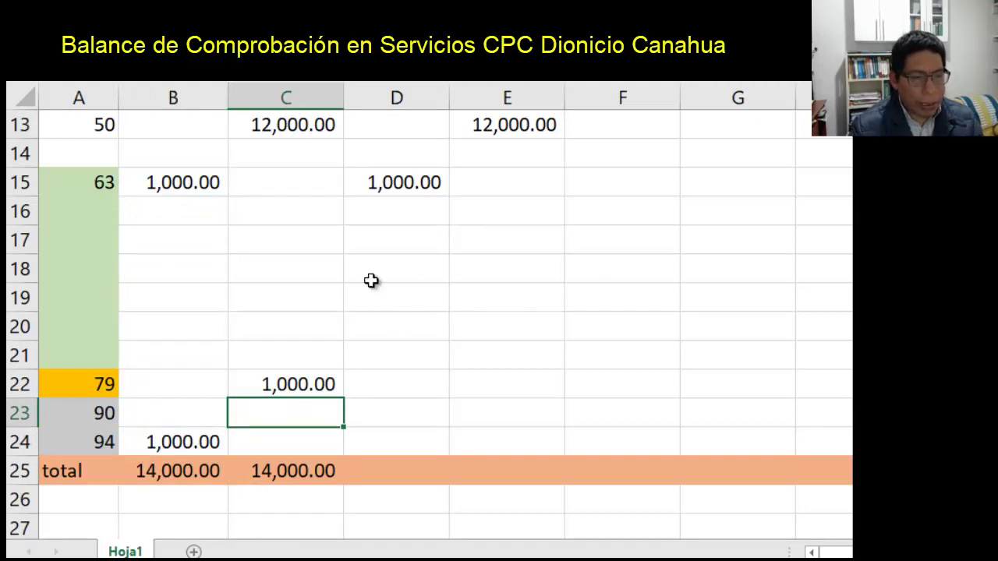
- Set the font color of the amounts in B15, B24 and C22 to red
{"action": "left_click", "coordinate": [280, 287]}
{"action": "key", "text": "Up"}
{"action": "key", "text": "Up"}
{"action": "key", "text": "Up"}
{"action": "key", "text": "Up"}
{"action": "key", "text": "Up"}
{"action": "key", "text": "Up"}
{"action": "key", "text": "Up"}
{"action": "key", "text": "Up"}
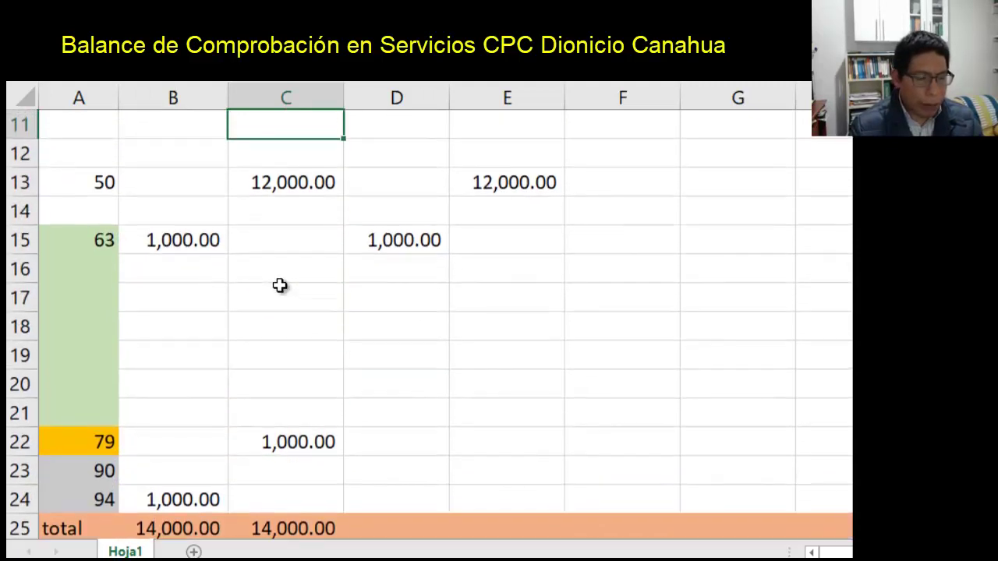
{"action": "left_click", "coordinate": [186, 231]}
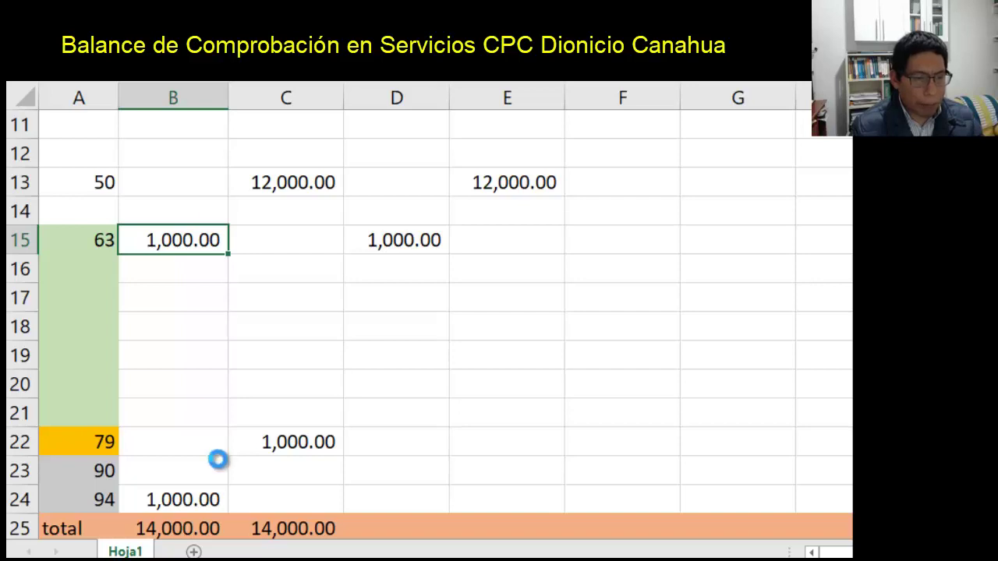
{"action": "left_click", "coordinate": [196, 499]}
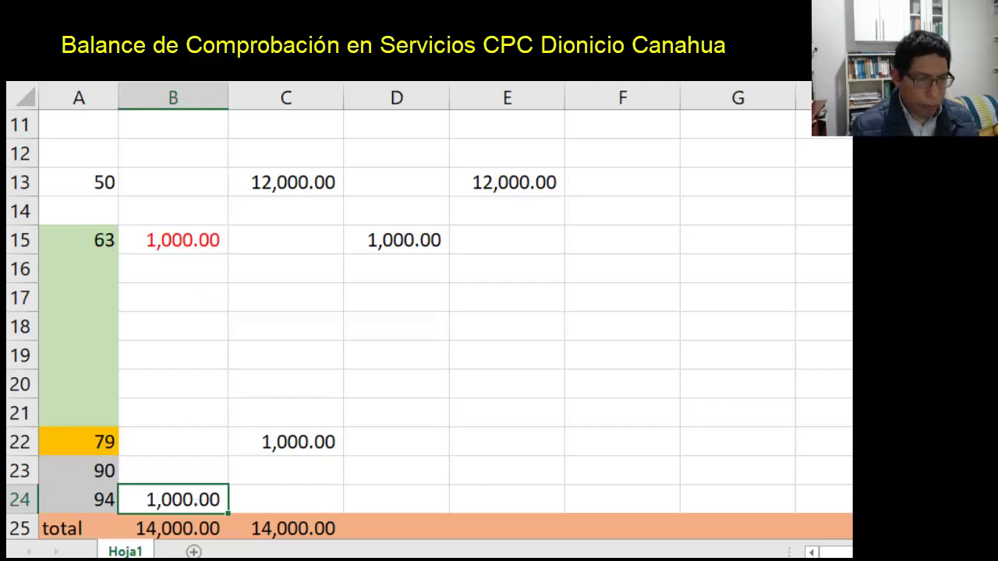
{"action": "key", "text": "F4"}
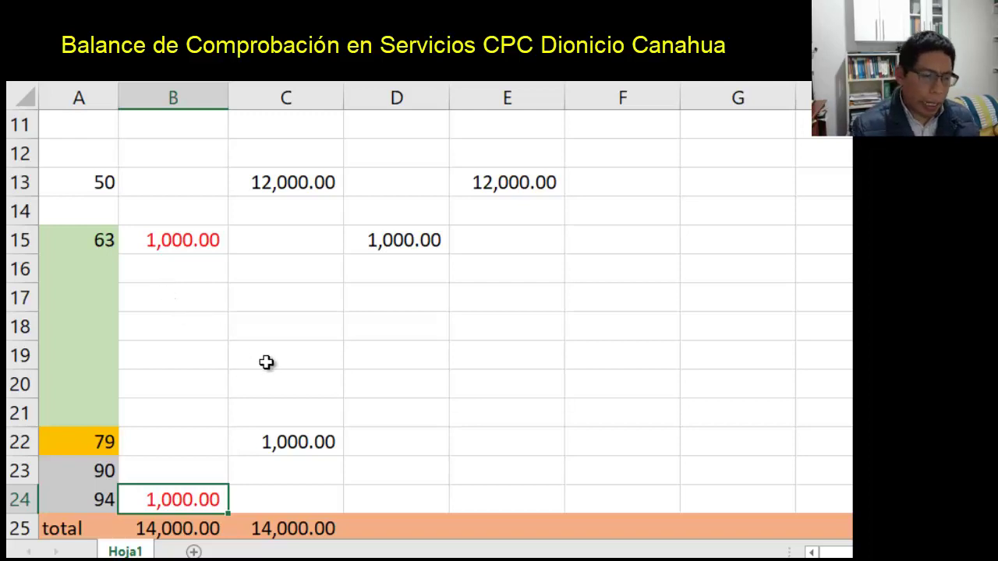
{"action": "left_click", "coordinate": [297, 442]}
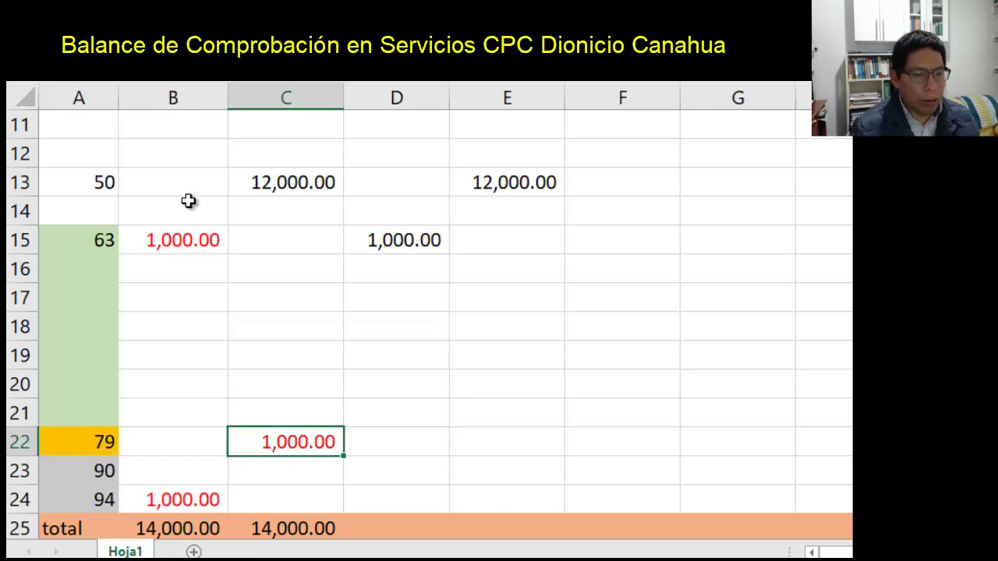
- Restore account 63's debit amount in B15 to a black font
{"action": "left_click", "coordinate": [178, 231]}
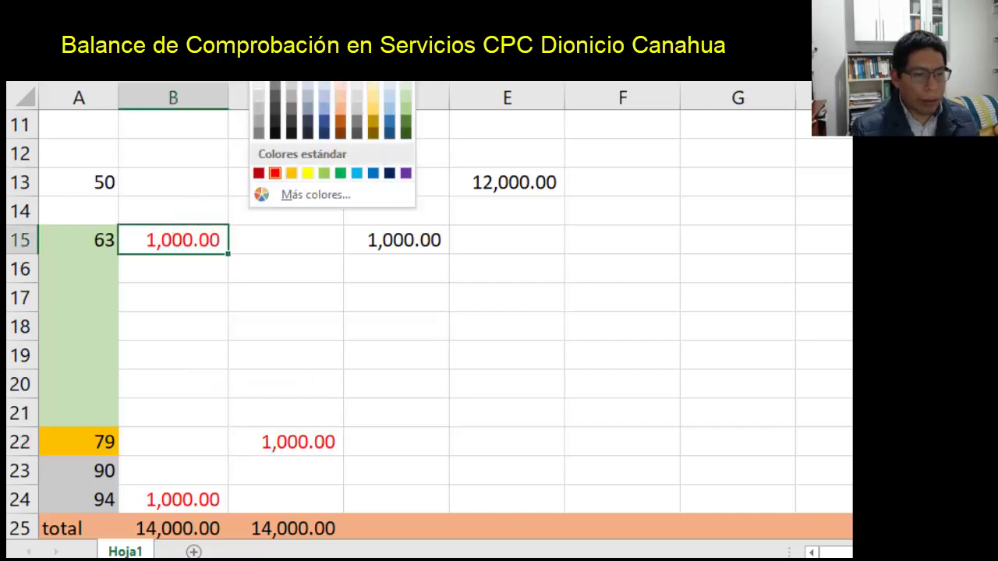
{"action": "left_click", "coordinate": [275, 132]}
{"action": "left_click", "coordinate": [273, 299]}
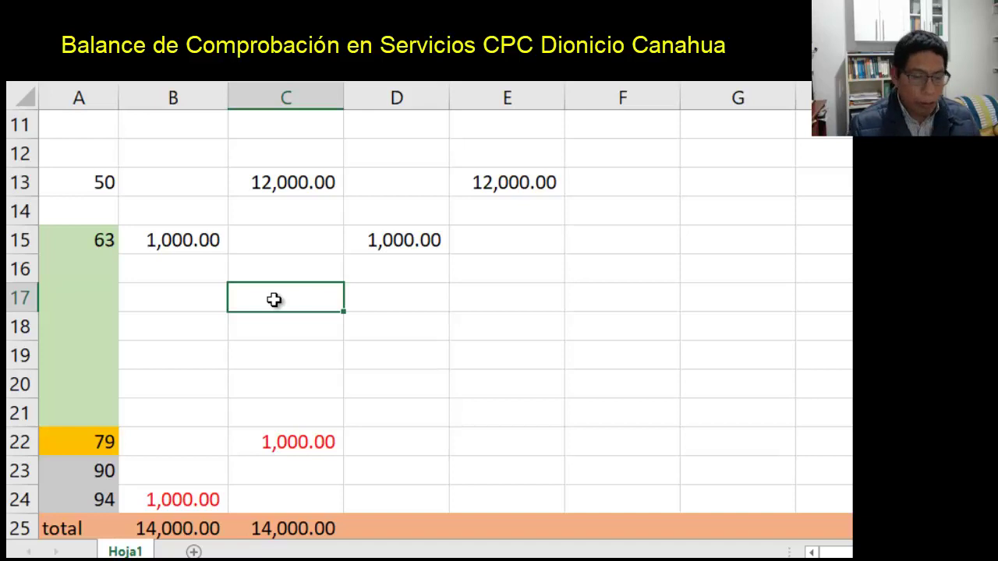
- Try to freeze the worksheet headings with row 4 selected as the boundary
{"action": "key", "text": "Up"}
{"action": "key", "text": "Up"}
{"action": "key", "text": "Up"}
{"action": "key", "text": "Up"}
{"action": "key", "text": "Up"}
{"action": "key", "text": "Up"}
{"action": "key", "text": "Up"}
{"action": "key", "text": "Up"}
{"action": "key", "text": "Up"}
{"action": "key", "text": "Up"}
{"action": "key", "text": "Up"}
{"action": "key", "text": "Up"}
{"action": "key", "text": "Up"}
{"action": "key", "text": "Up"}
{"action": "key", "text": "Up"}
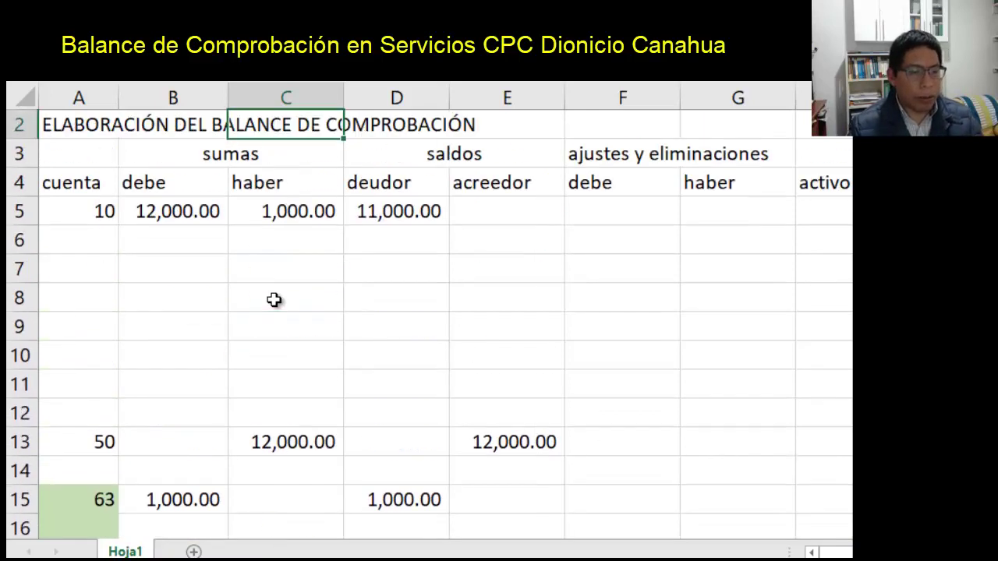
{"action": "key", "text": "Right"}
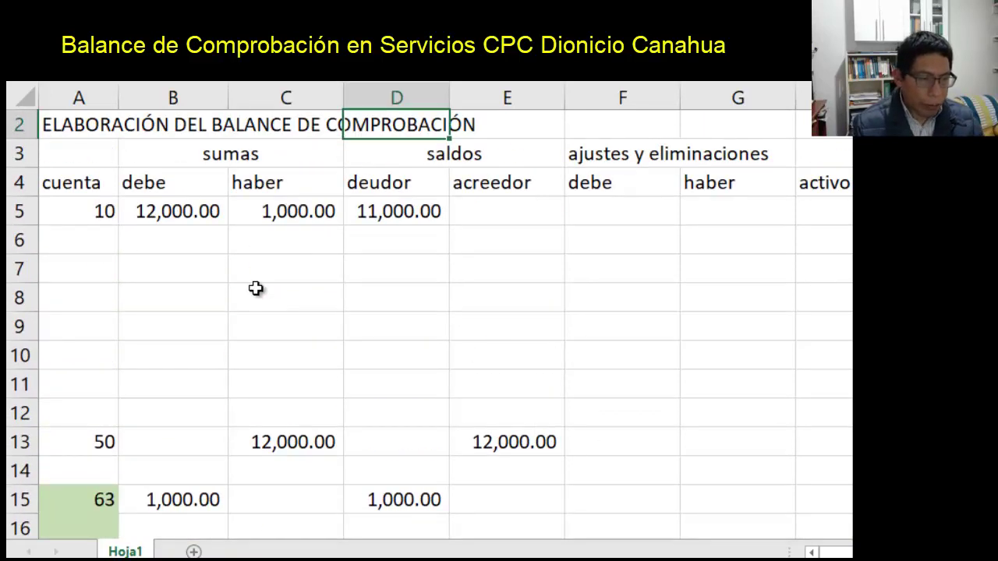
{"action": "left_click", "coordinate": [14, 182]}
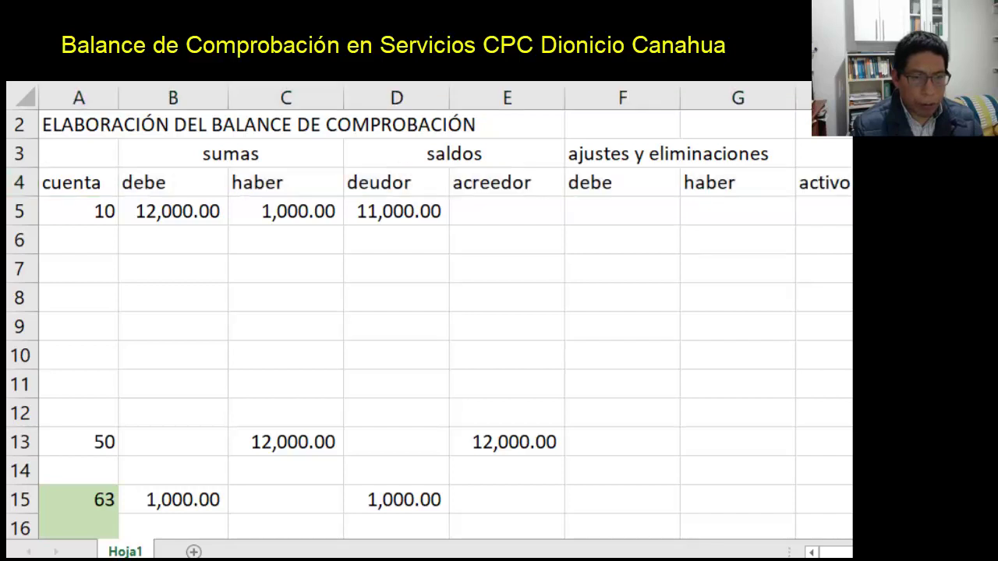
{"action": "left_click", "coordinate": [14, 182]}
{"action": "left_click", "coordinate": [637, 200]}
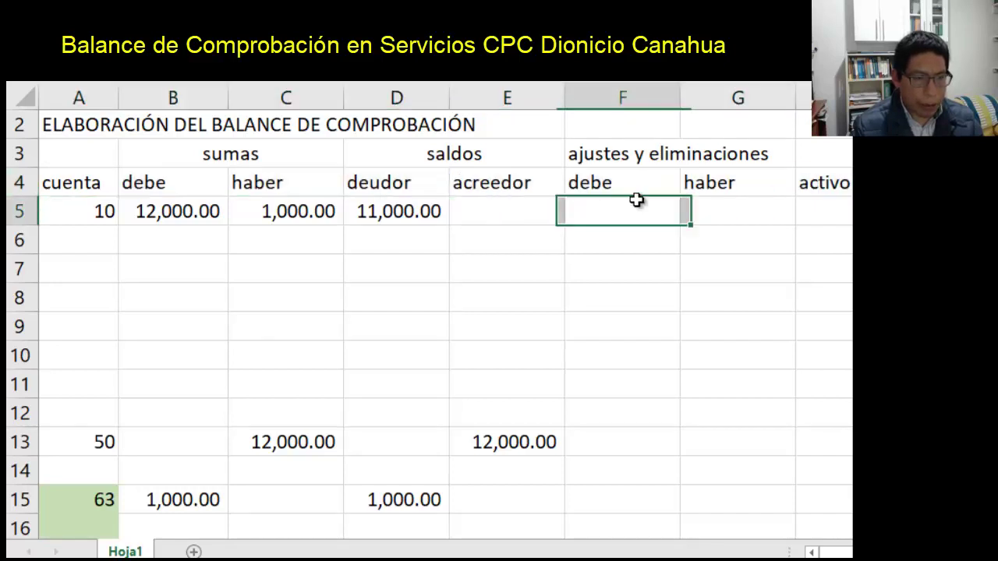
- Check whether the worksheet headings stay in place while moving down the rows and back to row 1
{"action": "key", "text": "Down"}
{"action": "key", "text": "Down"}
{"action": "key", "text": "Down"}
{"action": "key", "text": "Down"}
{"action": "key", "text": "Down"}
{"action": "key", "text": "Down"}
{"action": "key", "text": "Down"}
{"action": "key", "text": "Down"}
{"action": "key", "text": "Down"}
{"action": "key", "text": "Down"}
{"action": "key", "text": "Down"}
{"action": "key", "text": "Down"}
{"action": "key", "text": "Down"}
{"action": "key", "text": "Down"}
{"action": "key", "text": "Down"}
{"action": "key", "text": "Down"}
{"action": "key", "text": "Down"}
{"action": "key", "text": "Down"}
{"action": "key", "text": "Down"}
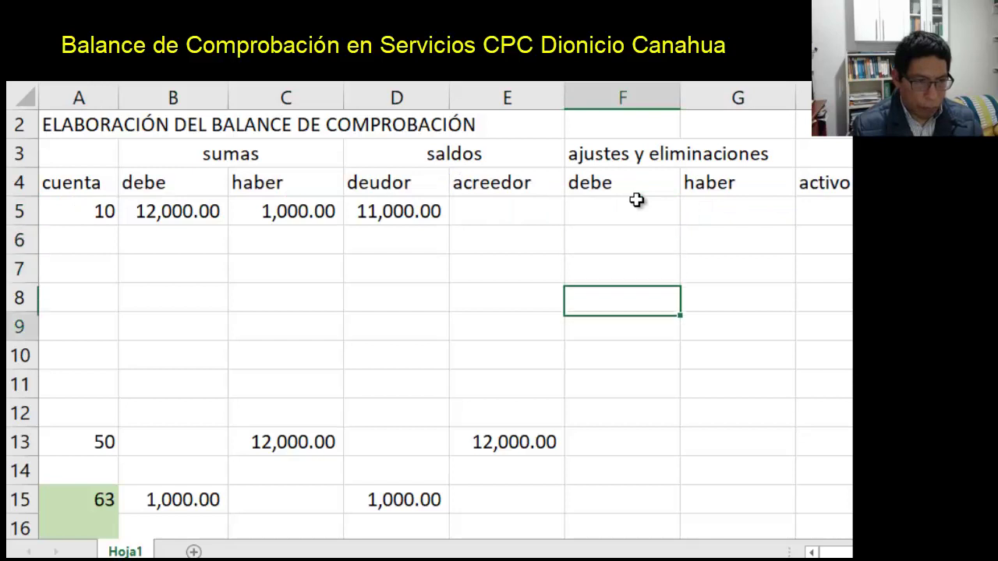
{"action": "key", "text": "Up"}
{"action": "key", "text": "Up"}
{"action": "key", "text": "Up"}
{"action": "key", "text": "Up"}
{"action": "key", "text": "Up"}
{"action": "key", "text": "Up"}
{"action": "key", "text": "Up"}
{"action": "key", "text": "Up"}
{"action": "key", "text": "Up"}
{"action": "key", "text": "Up"}
{"action": "key", "text": "Up"}
{"action": "key", "text": "Up"}
{"action": "key", "text": "Up"}
{"action": "key", "text": "Up"}
{"action": "key", "text": "Up"}
{"action": "key", "text": "Up"}
{"action": "key", "text": "Up"}
{"action": "key", "text": "Up"}
{"action": "key", "text": "Up"}
{"action": "key", "text": "Up"}
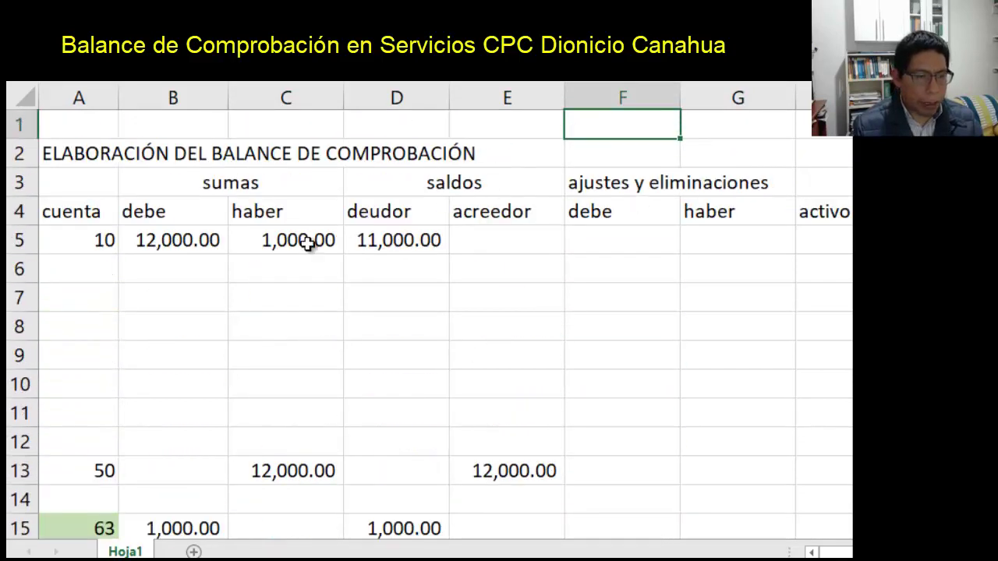
{"action": "left_click", "coordinate": [16, 205]}
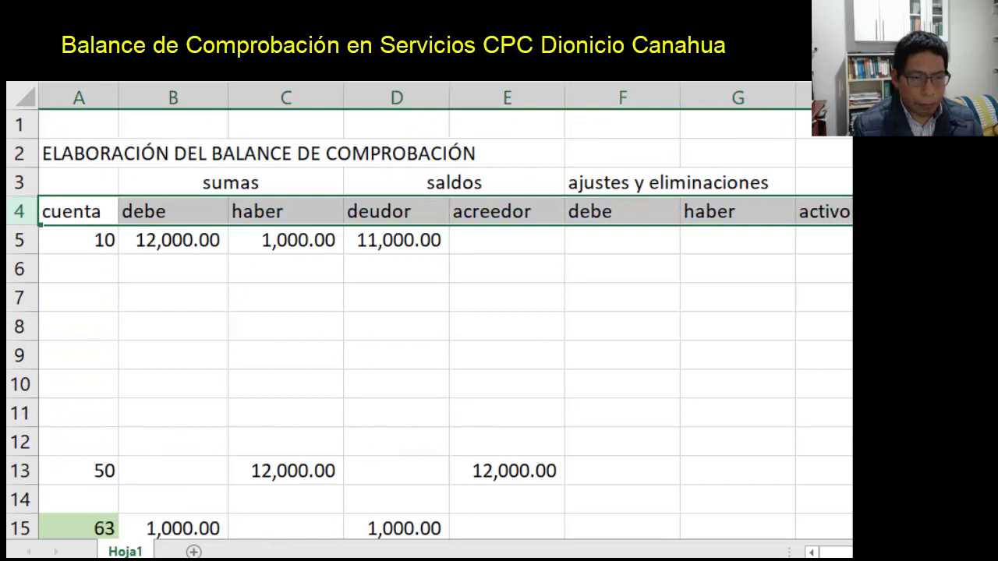
{"action": "left_click_drag", "start_coordinate": [20, 225], "coordinate": [20, 229]}
{"action": "key", "text": "ctrl+z"}
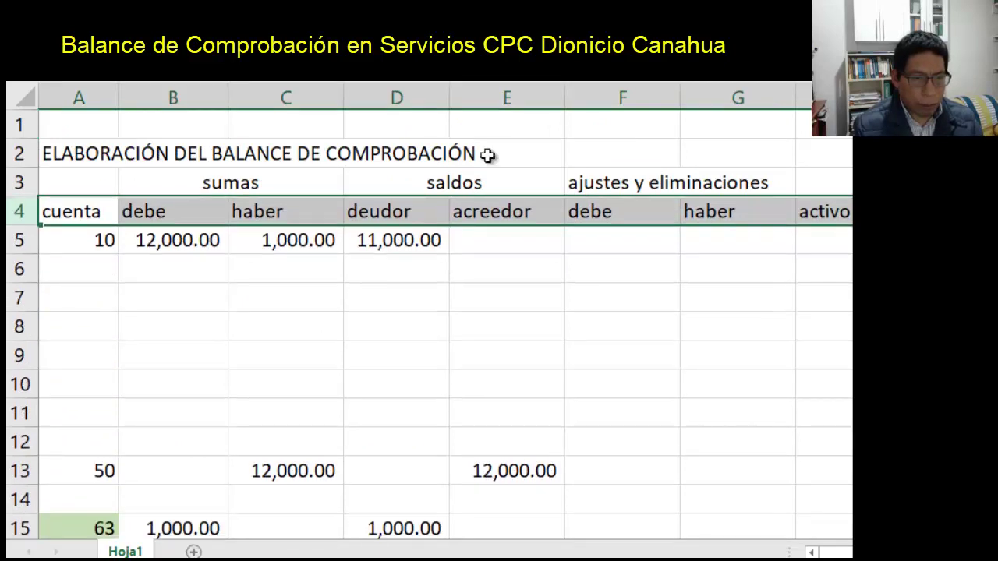
- Freeze rows 1 to 4 above account 10's row, and move down column E to test the fixed headings
{"action": "left_click", "coordinate": [17, 242]}
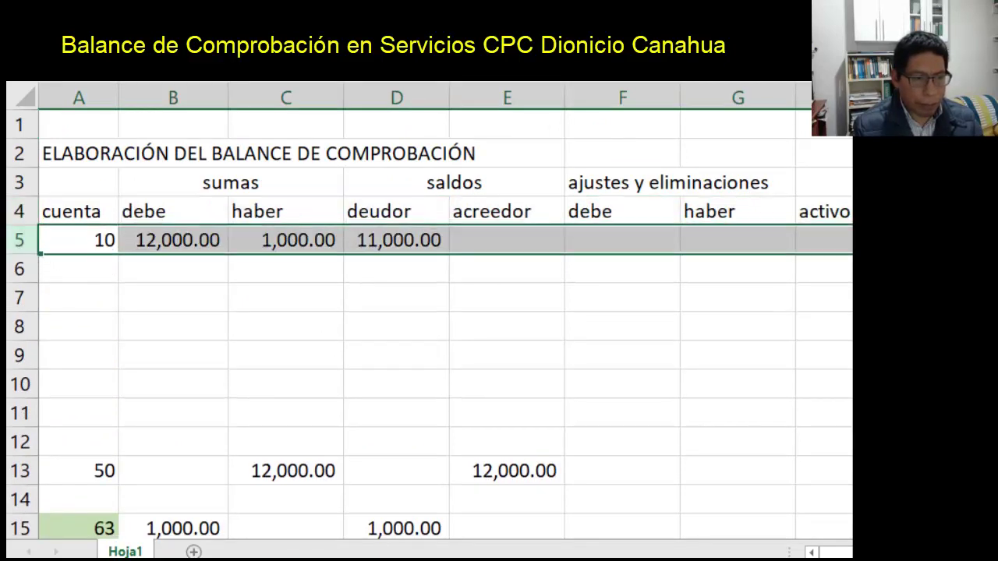
{"action": "left_click", "coordinate": [556, 350]}
{"action": "key", "text": "Return"}
{"action": "key", "text": "Down"}
{"action": "key", "text": "Down"}
{"action": "key", "text": "Down"}
{"action": "key", "text": "Down"}
{"action": "key", "text": "Down"}
{"action": "key", "text": "Down"}
{"action": "key", "text": "Down"}
{"action": "key", "text": "Down"}
{"action": "key", "text": "Down"}
{"action": "key", "text": "Down"}
{"action": "key", "text": "Down"}
{"action": "key", "text": "Down"}
{"action": "key", "text": "Down"}
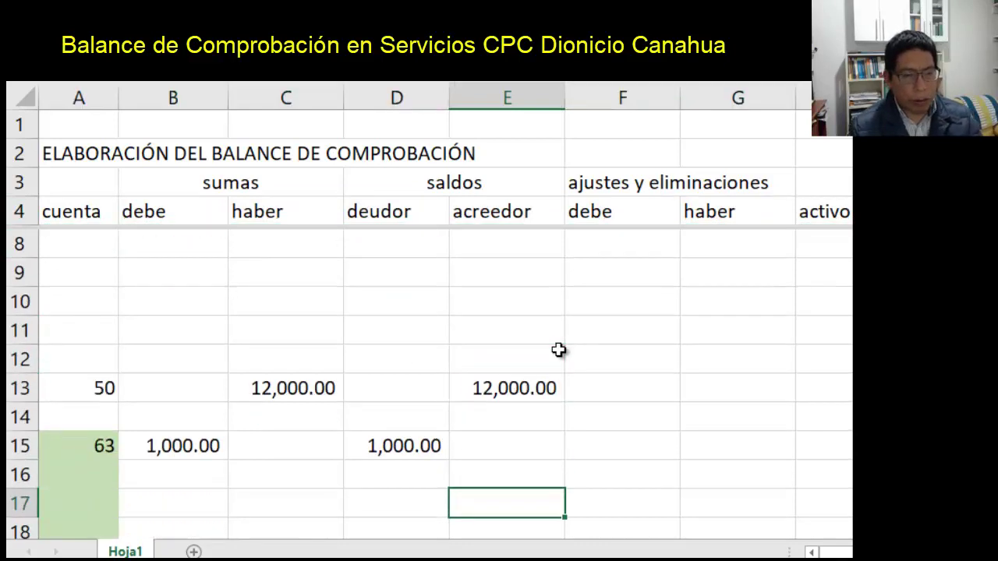
{"action": "key", "text": "Down"}
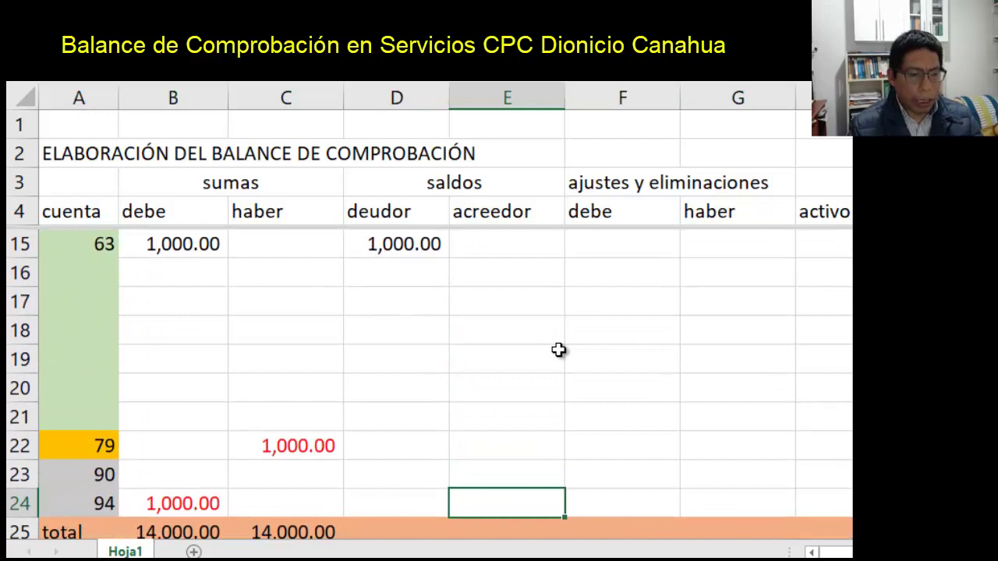
- Review the rows of accounts 63 to 94 beneath the frozen headings
{"action": "key", "text": "Up"}
{"action": "key", "text": "Up"}
{"action": "key", "text": "Up"}
{"action": "key", "text": "Up"}
{"action": "key", "text": "Up"}
{"action": "key", "text": "Up"}
{"action": "key", "text": "Up"}
{"action": "key", "text": "Up"}
{"action": "key", "text": "Up"}
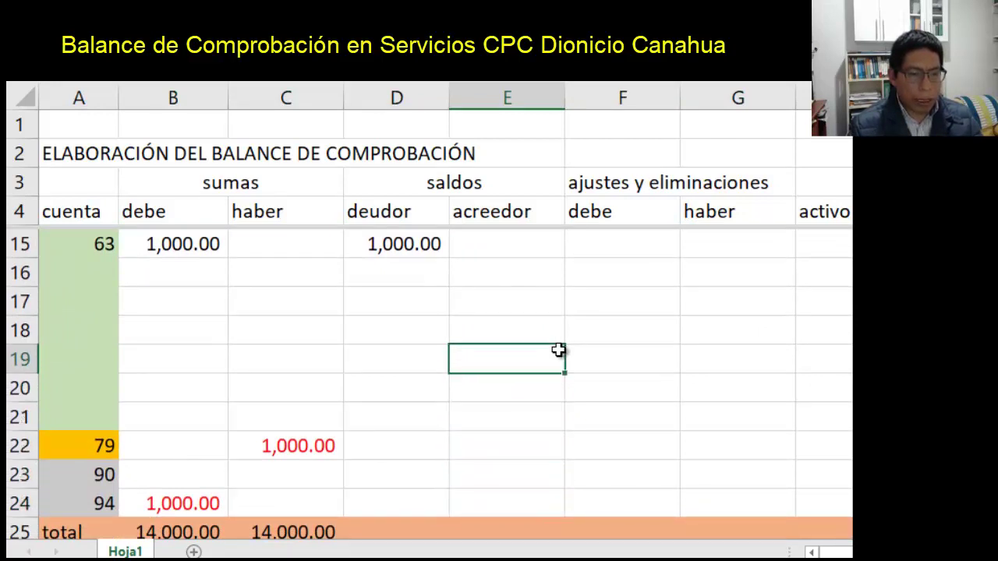
{"action": "key", "text": "Down"}
{"action": "key", "text": "Down"}
{"action": "key", "text": "Down"}
{"action": "key", "text": "Down"}
{"action": "key", "text": "Down"}
{"action": "key", "text": "Down"}
{"action": "key", "text": "Down"}
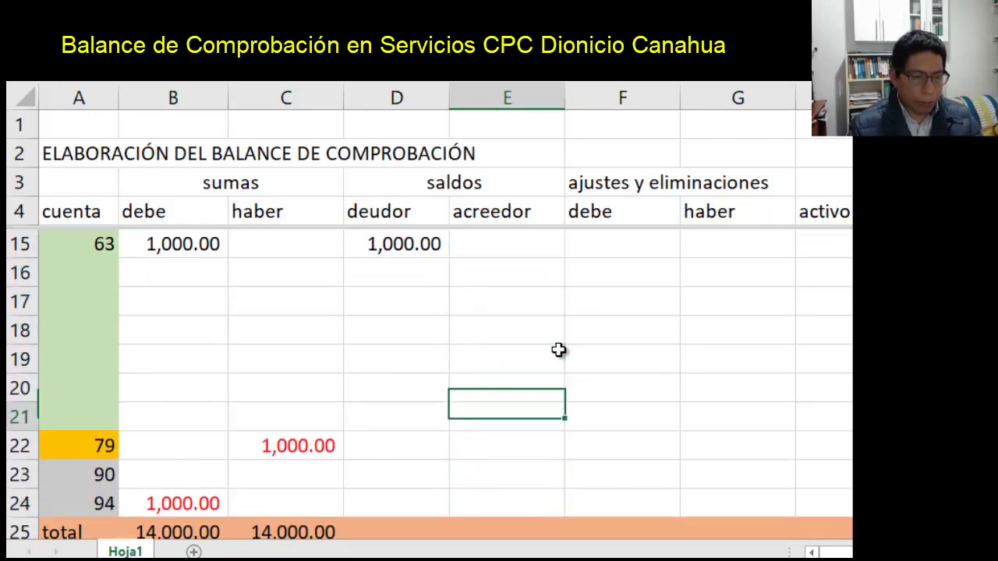
- Set account 79's creditor balance in E22 to reference its haber sum in C22
{"action": "type", "text": "="}
{"action": "key", "text": "Left"}
{"action": "key", "text": "Left"}
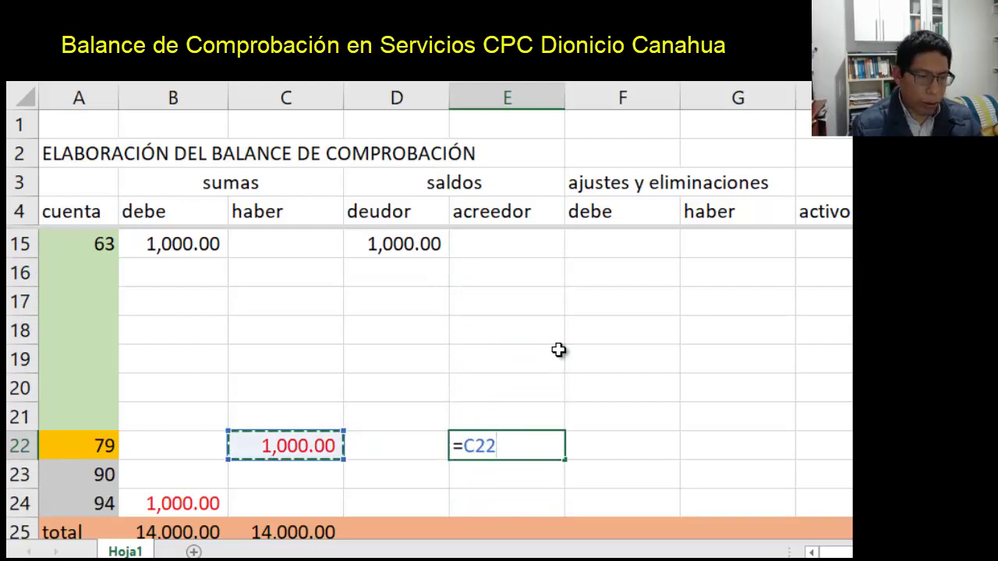
{"action": "key", "text": "Return"}
- Set account 94's debtor balance in D24 to reference its debe sum in B24
{"action": "key", "text": "Down"}
{"action": "key", "text": "Left"}
{"action": "key", "text": "Right"}
{"action": "key", "text": "Left"}
{"action": "key", "text": "Left"}
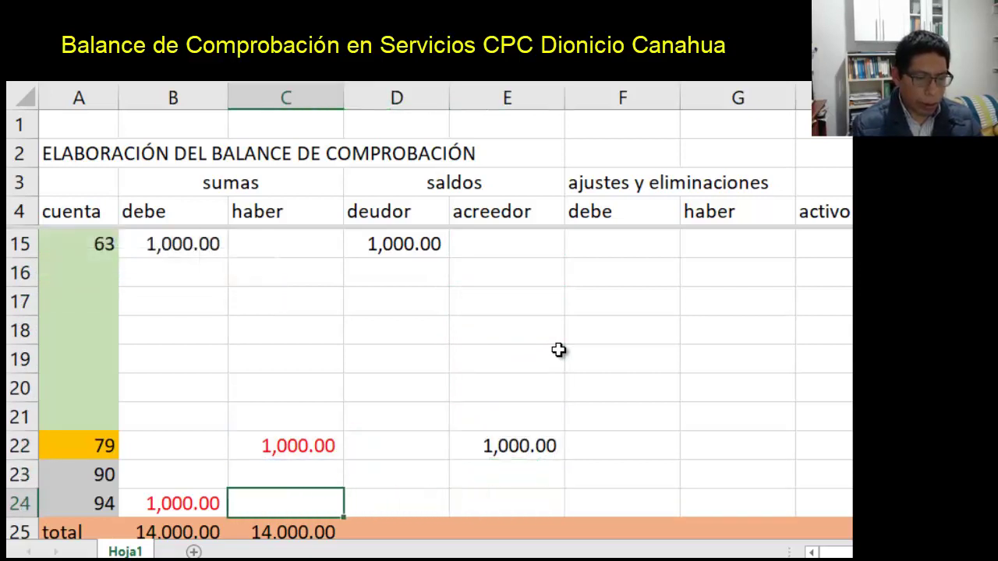
{"action": "key", "text": "Right"}
{"action": "type", "text": "?"}
{"action": "key", "text": "BackSpace"}
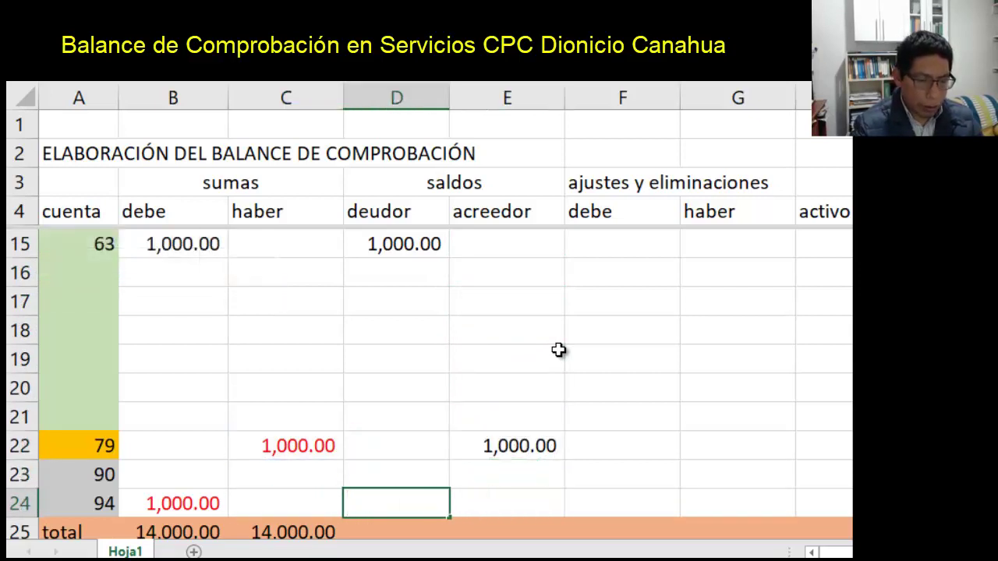
{"action": "type", "text": "="}
{"action": "key", "text": "Left"}
{"action": "key", "text": "Left"}
{"action": "key", "text": "Return"}
- Copy the total formula from C25 into D25 and E25 to total the deudor and acreedor balances
{"action": "key", "text": "Left"}
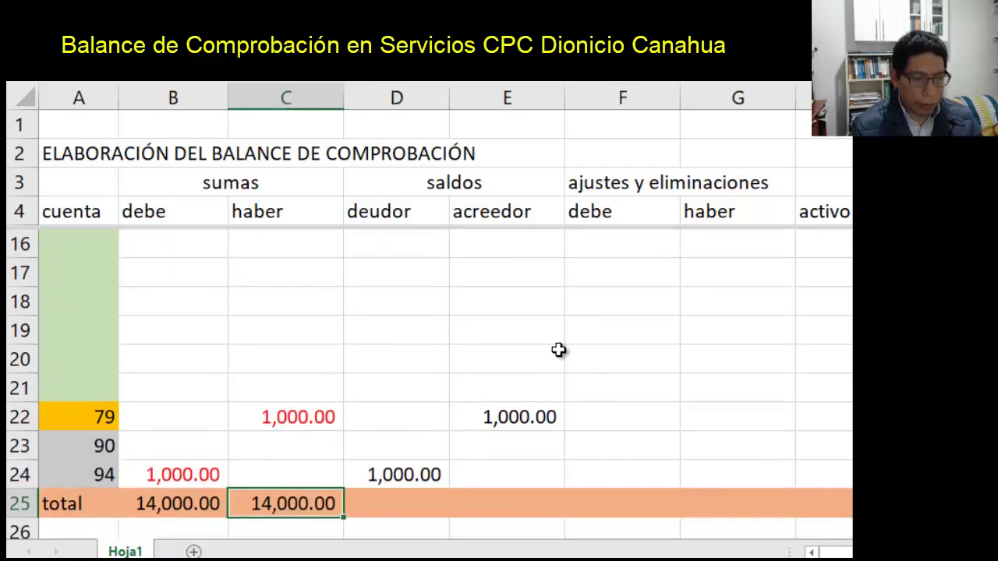
{"action": "key", "text": "ctrl+c"}
{"action": "key", "text": "Right"}
{"action": "key", "text": "ctrl+v"}
{"action": "key", "text": "Right"}
{"action": "key", "text": "ctrl+v"}
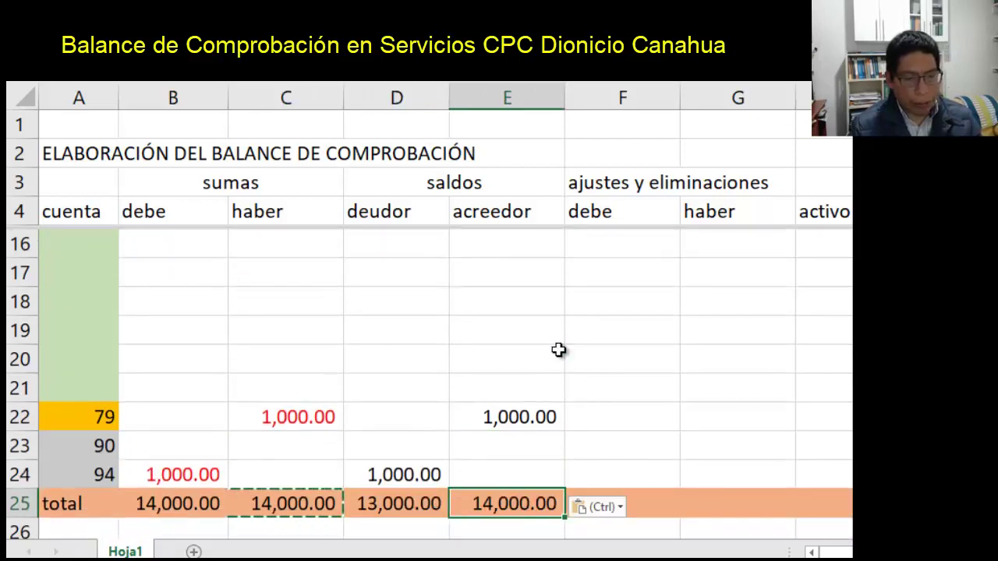
{"action": "key", "text": "Up"}
{"action": "key", "text": "Up"}
{"action": "key", "text": "Up"}
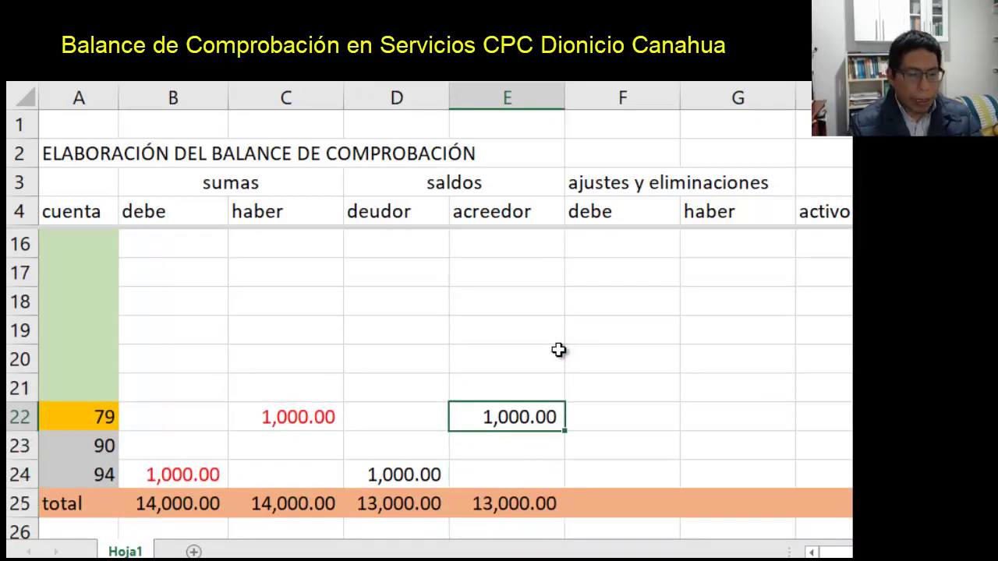
- Examine account 63's debtor balance in row 15
{"action": "key", "text": "Right"}
{"action": "key", "text": "Up"}
{"action": "key", "text": "Up"}
{"action": "key", "text": "Up"}
{"action": "key", "text": "Up"}
{"action": "key", "text": "Up"}
{"action": "key", "text": "Up"}
{"action": "key", "text": "Up"}
{"action": "key", "text": "Up"}
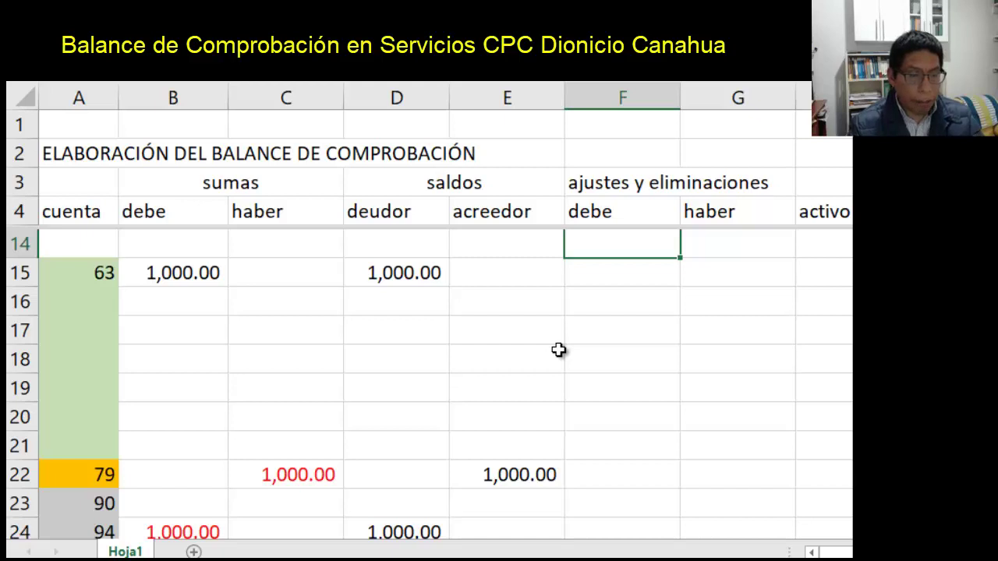
{"action": "key", "text": "Down"}
{"action": "key", "text": "Left"}
{"action": "key", "text": "Left"}
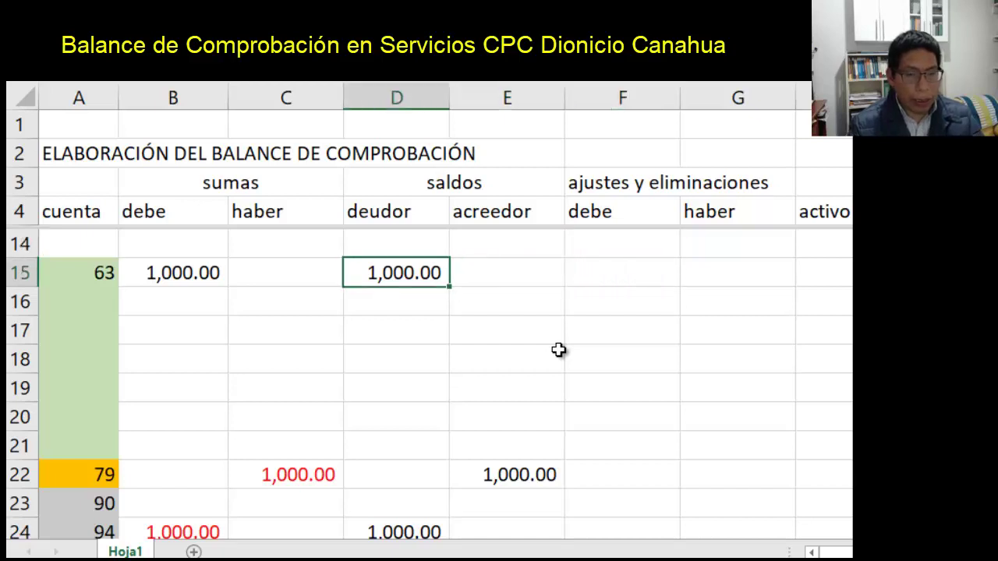
- Carry account 63's debtor balance from D15 into J15, the pérdida column of resultado por naturaleza, with a cell reference
{"action": "key", "text": "Right"}
{"action": "key", "text": "Right"}
{"action": "scroll", "coordinate": [558, 350], "scroll_direction": "right", "scroll_amount": 6}
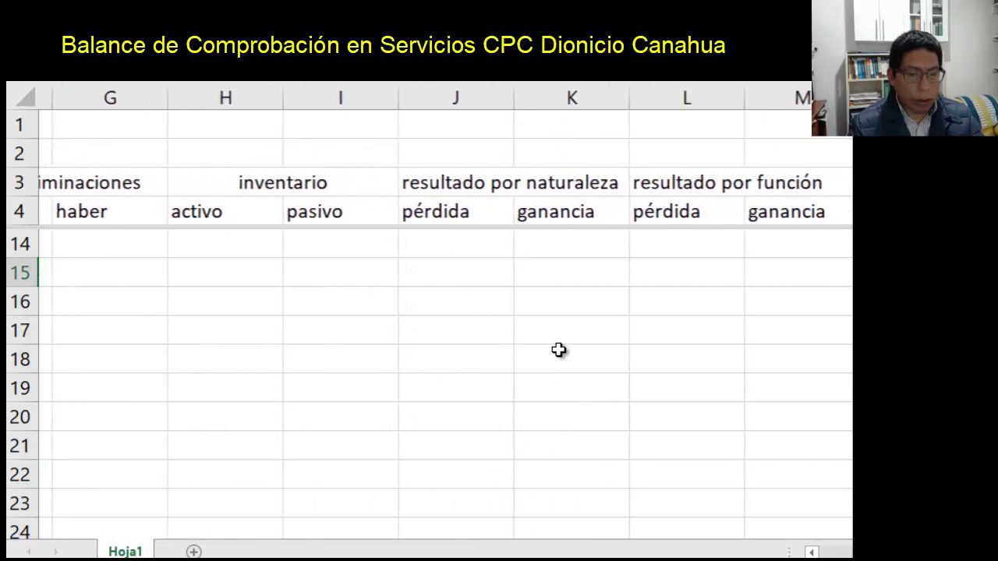
{"action": "key", "text": "Right"}
{"action": "key", "text": "Right"}
{"action": "key", "text": "Right"}
{"action": "key", "text": "Right"}
{"action": "key", "text": "Right"}
{"action": "key", "text": "Right"}
{"action": "key", "text": "Right"}
{"action": "key", "text": "Left"}
{"action": "key", "text": "Left"}
{"action": "key", "text": "Left"}
{"action": "type", "text": "="}
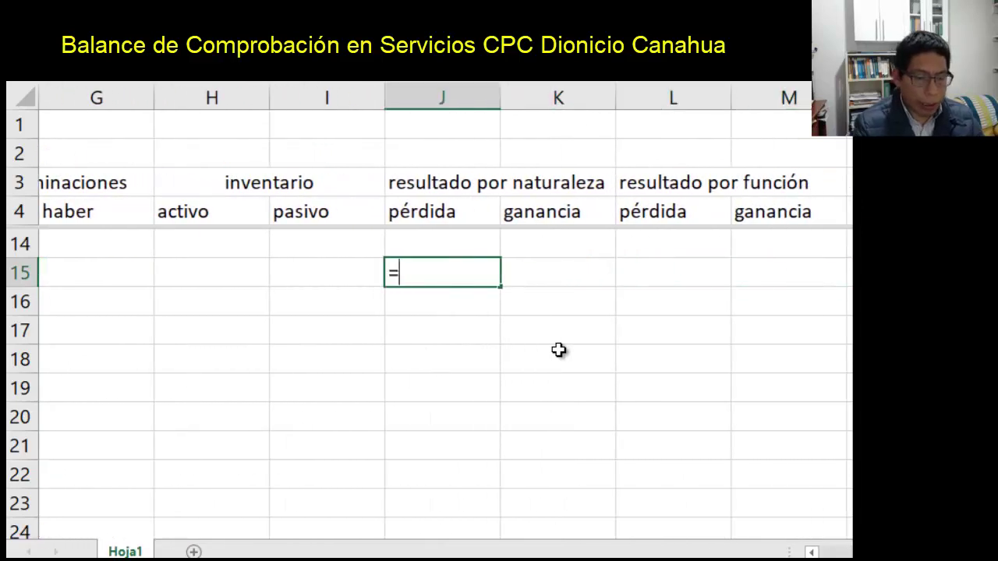
{"action": "key", "text": "Left"}
{"action": "key", "text": "Left"}
{"action": "key", "text": "Left"}
{"action": "key", "text": "Left"}
{"action": "key", "text": "Left"}
{"action": "key", "text": "Left"}
{"action": "key", "text": "Left"}
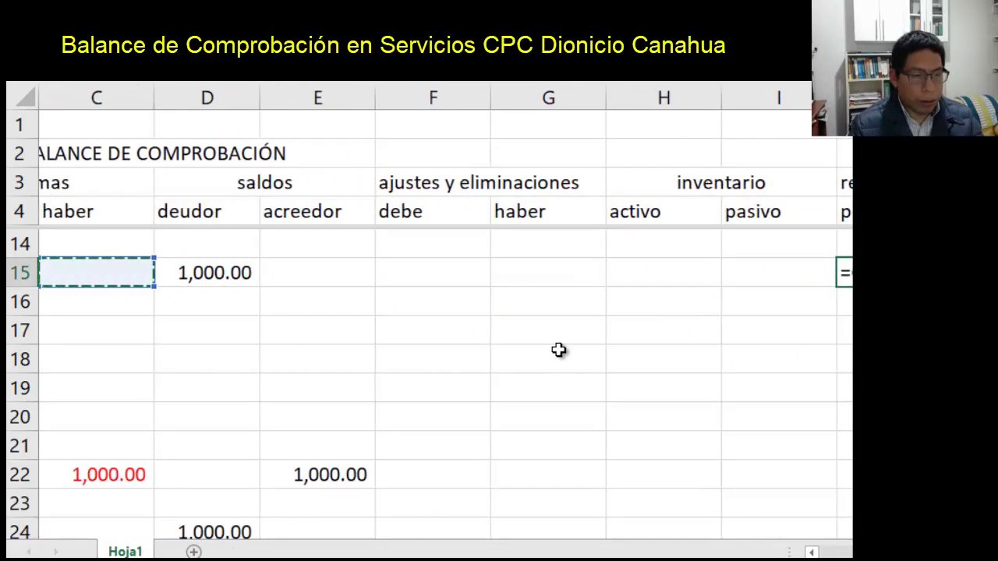
{"action": "key", "text": "Right"}
{"action": "key", "text": "Return"}
{"action": "key", "text": "Up"}
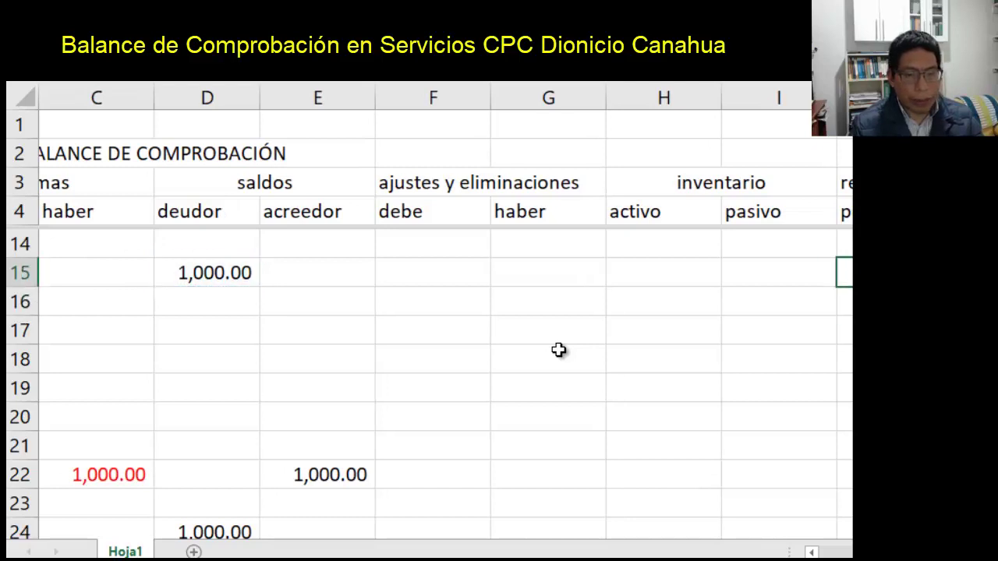
{"action": "scroll", "coordinate": [559, 350], "scroll_direction": "right", "scroll_amount": 4}
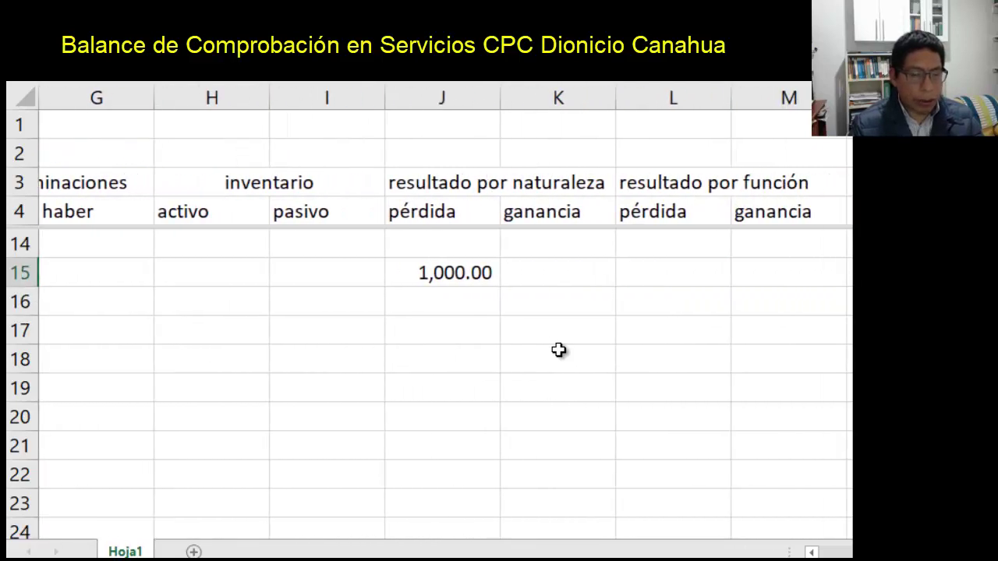
{"action": "key", "text": "Left"}
{"action": "key", "text": "Left"}
{"action": "key", "text": "Left"}
{"action": "key", "text": "Left"}
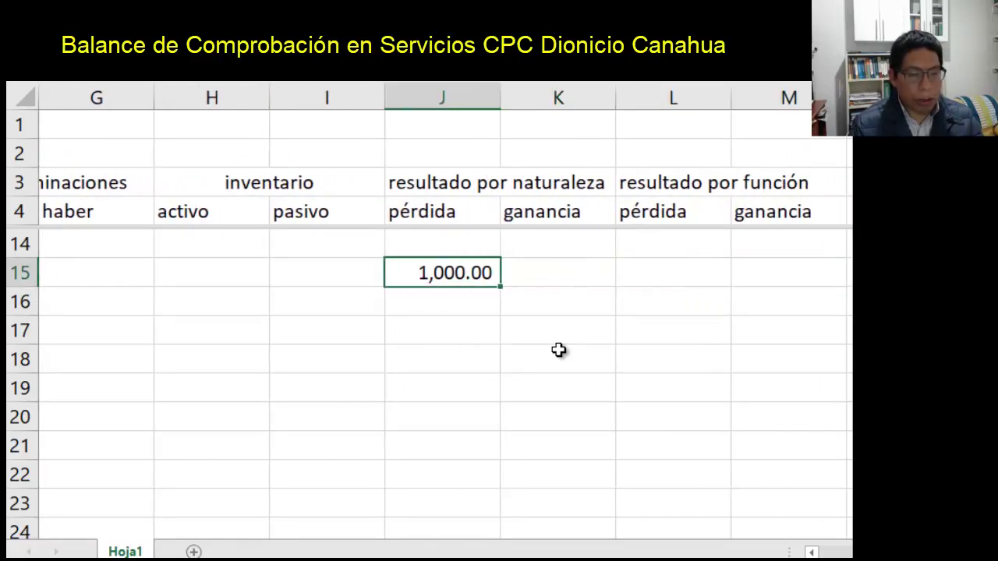
- Carry account 94's debtor balance from D24 into L24, the pérdida column of resultado por función, with a cell reference
{"action": "key", "text": "Left"}
{"action": "key", "text": "Left"}
{"action": "key", "text": "Home"}
{"action": "key", "text": "Down"}
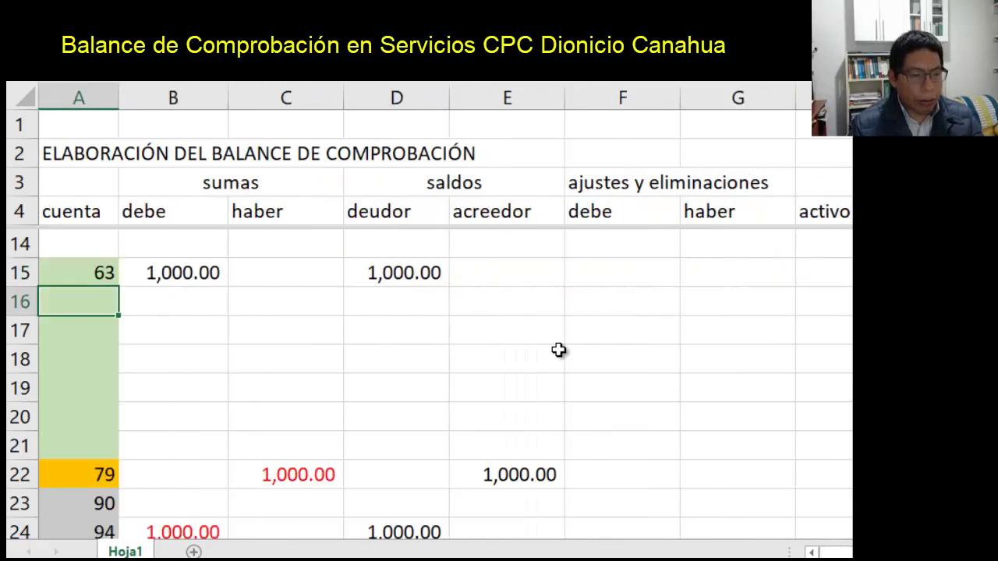
{"action": "key", "text": "Down"}
{"action": "key", "text": "Down"}
{"action": "key", "text": "Down"}
{"action": "key", "text": "Down"}
{"action": "key", "text": "Down"}
{"action": "key", "text": "Down"}
{"action": "key", "text": "Down"}
{"action": "key", "text": "Down"}
{"action": "key", "text": "Down"}
{"action": "key", "text": "Down"}
{"action": "key", "text": "Up"}
{"action": "key", "text": "Up"}
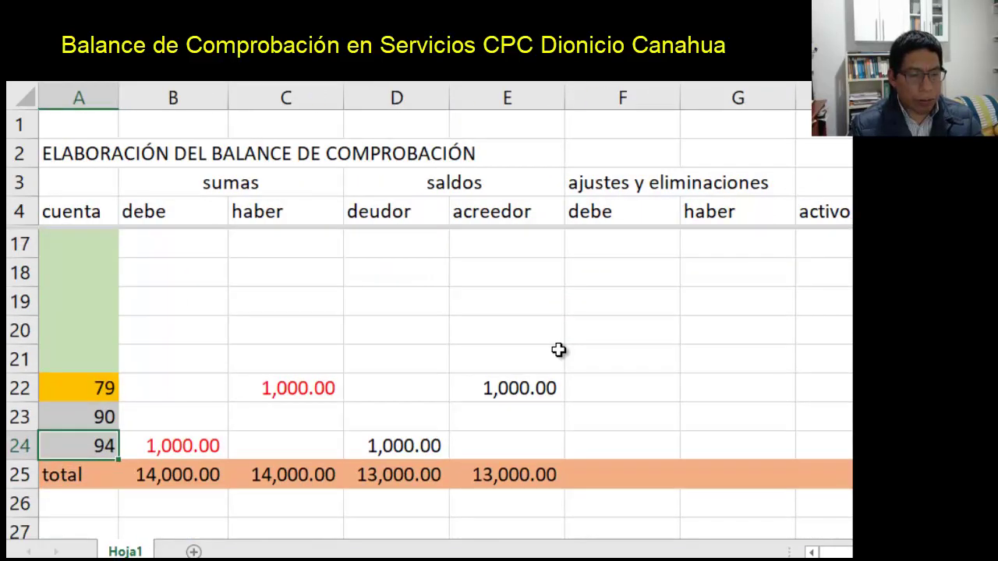
{"action": "key", "text": "Right"}
{"action": "key", "text": "Right"}
{"action": "key", "text": "Right"}
{"action": "key", "text": "Right"}
{"action": "key", "text": "Right"}
{"action": "key", "text": "Right"}
{"action": "key", "text": "Right"}
{"action": "key", "text": "Right"}
{"action": "key", "text": "Right"}
{"action": "key", "text": "Right"}
{"action": "key", "text": "Right"}
{"action": "key", "text": "Right"}
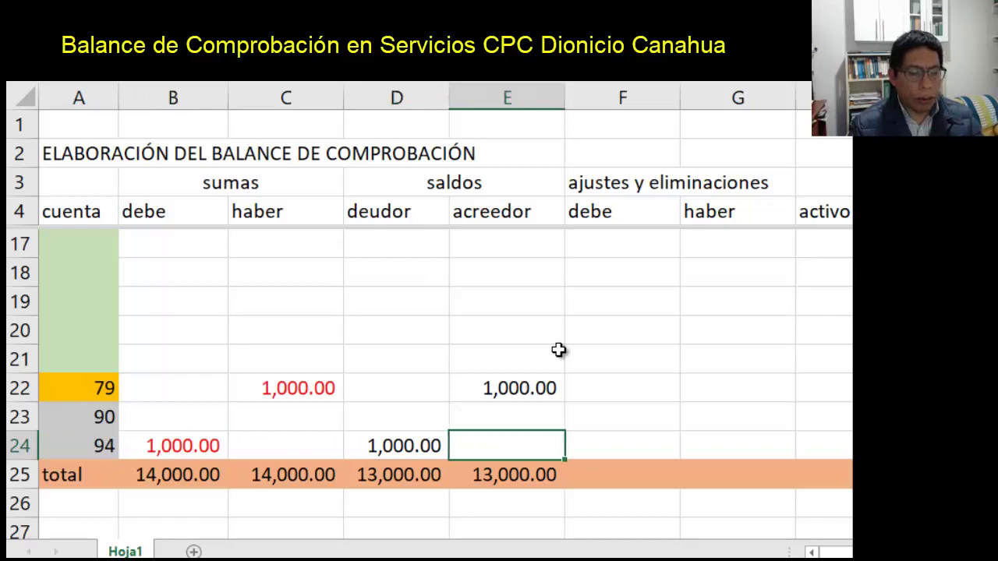
{"action": "key", "text": "Left"}
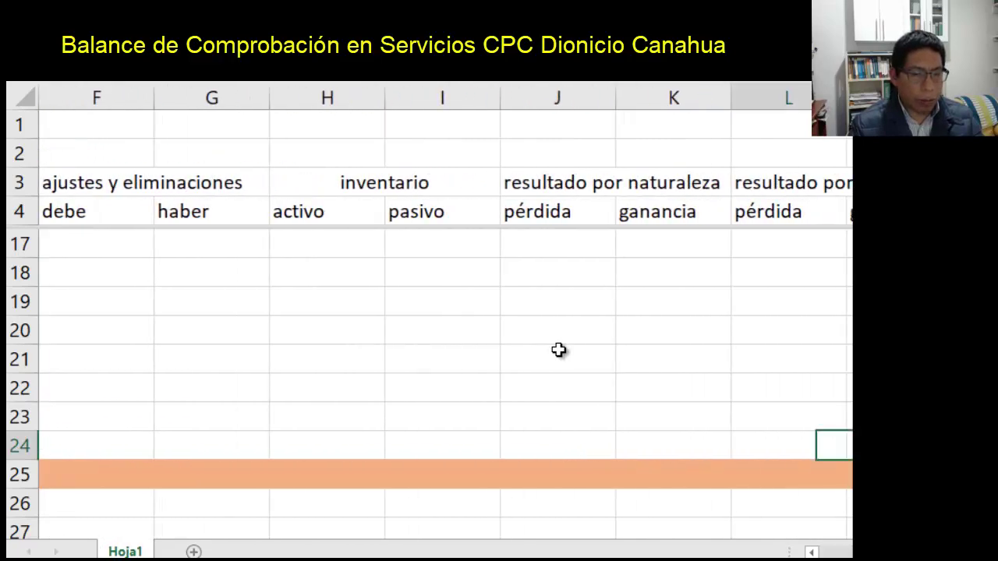
{"action": "type", "text": "="}
{"action": "key", "text": "Left"}
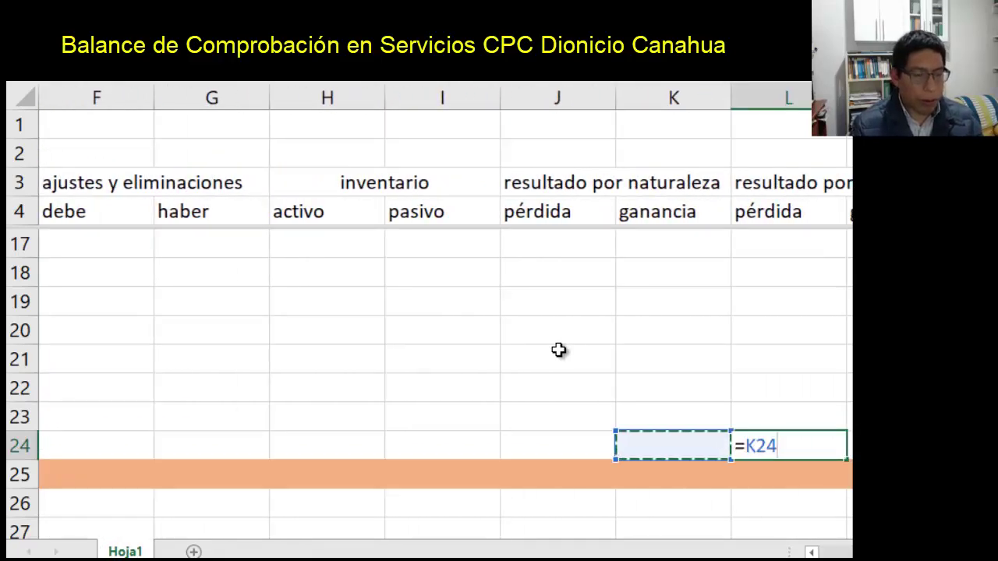
{"action": "key", "text": "Home"}
{"action": "key", "text": "Right"}
{"action": "key", "text": "Right"}
{"action": "key", "text": "Right"}
{"action": "key", "text": "Return"}
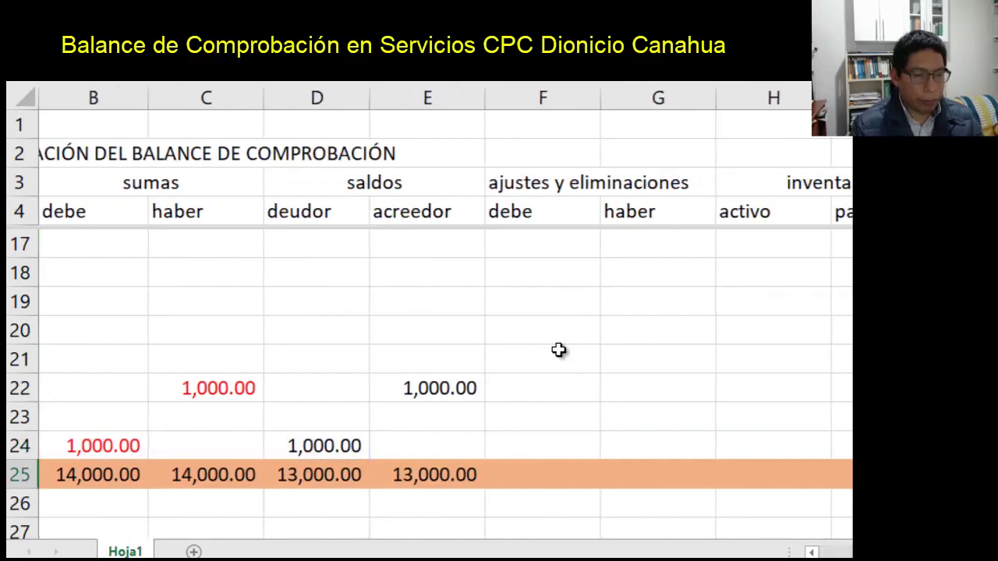
- Copy the total formula from E25 across F25:M25
{"action": "key", "text": "Left"}
{"action": "key", "text": "Left"}
{"action": "key", "text": "Left"}
{"action": "key", "text": "Left"}
{"action": "key", "text": "Left"}
{"action": "key", "text": "Left"}
{"action": "key", "text": "Left"}
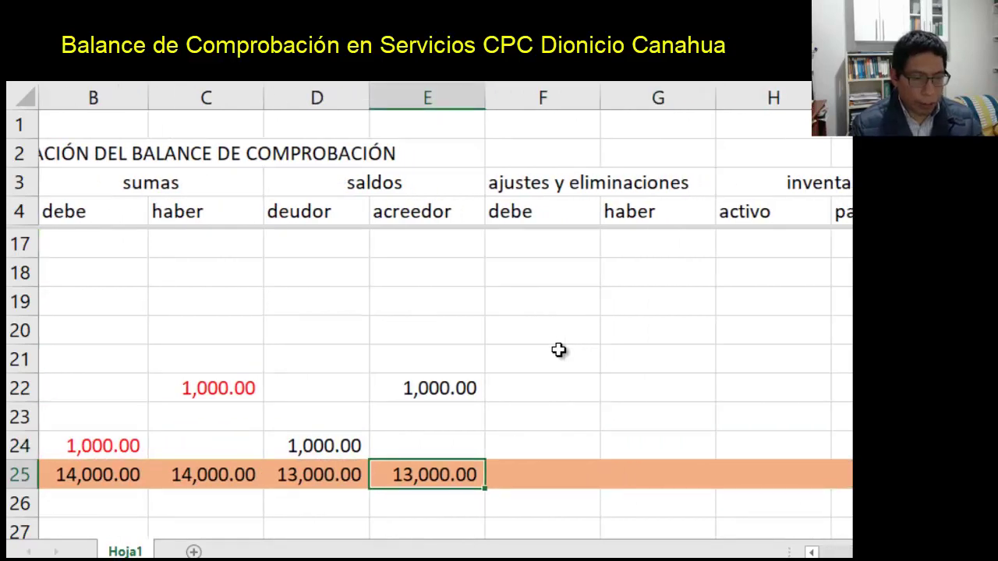
{"action": "key", "text": "ctrl+c"}
{"action": "key", "text": "Right"}
{"action": "key", "text": "shift+Right"}
{"action": "key", "text": "shift+Right"}
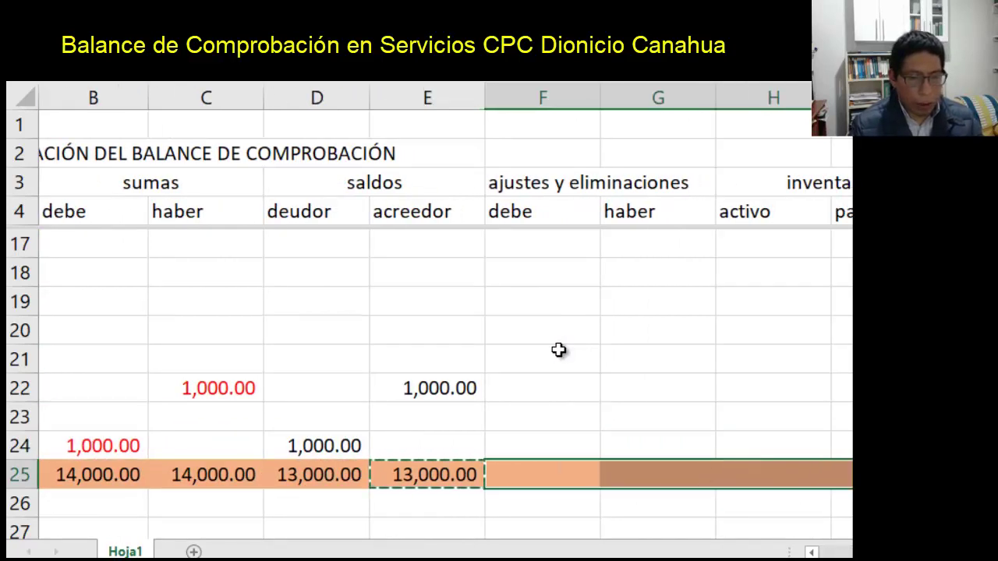
{"action": "key", "text": "shift+Right"}
{"action": "key", "text": "shift+Right"}
{"action": "key", "text": "shift+Right"}
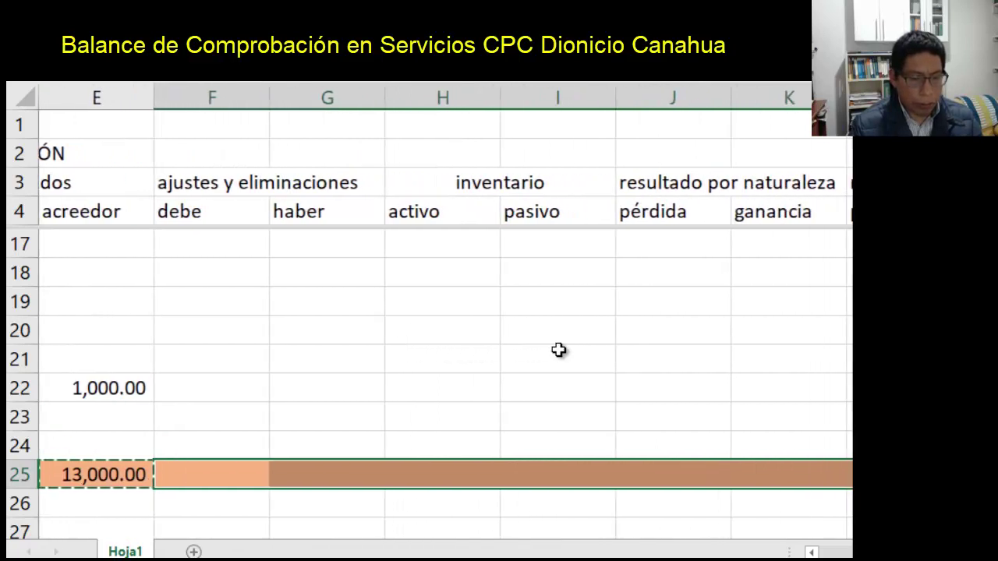
{"action": "key", "text": "ctrl+v"}
{"action": "key", "text": "Escape"}
{"action": "key", "text": "Down"}
{"action": "key", "text": "Down"}
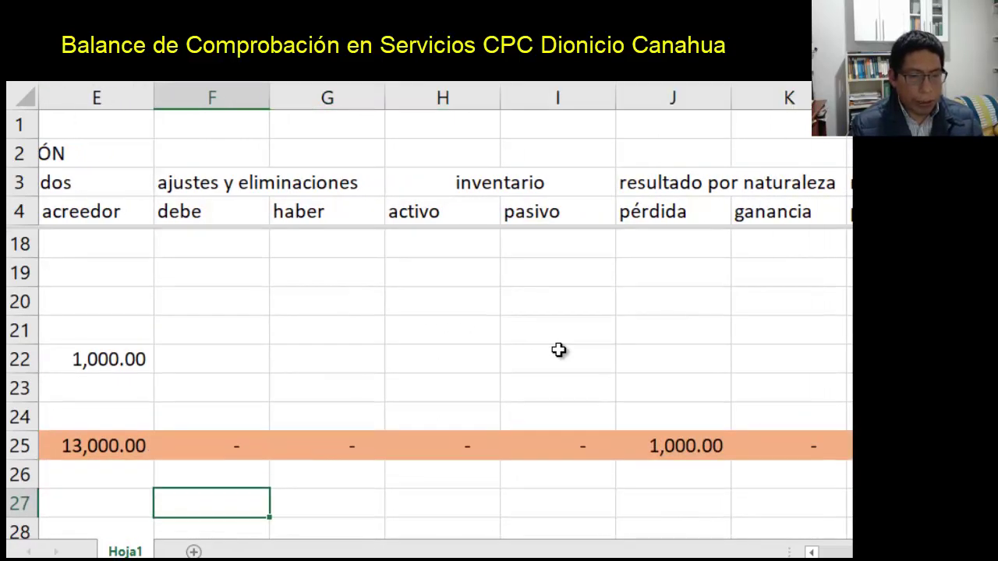
- Review the row 25 totals across the adjustment, inventory and both result sections
{"action": "key", "text": "Up"}
{"action": "key", "text": "Up"}
{"action": "key", "text": "Right"}
{"action": "key", "text": "Right"}
{"action": "key", "text": "Right"}
{"action": "key", "text": "Right"}
{"action": "key", "text": "Right"}
{"action": "key", "text": "Right"}
{"action": "key", "text": "Right"}
{"action": "key", "text": "Right"}
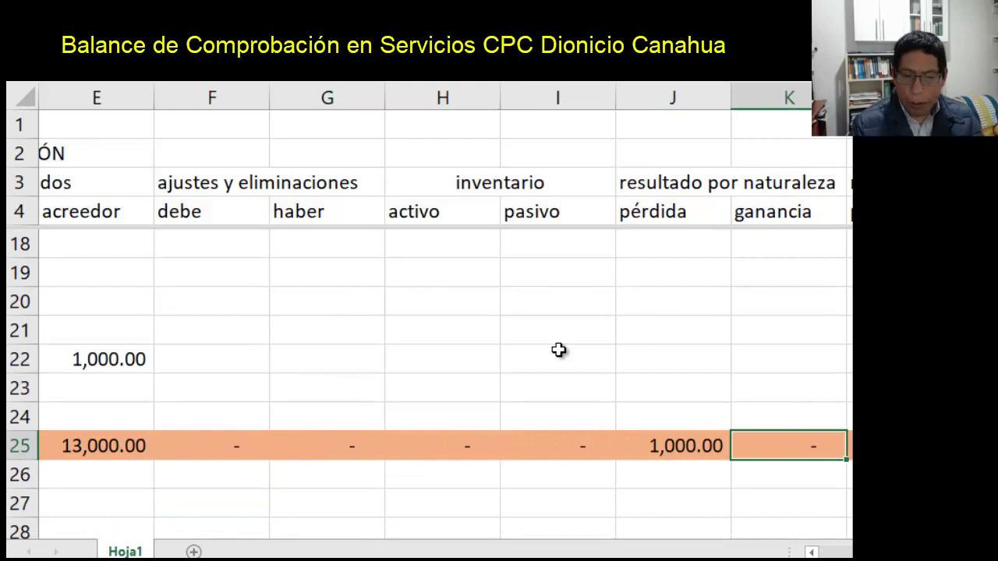
{"action": "key", "text": "Left"}
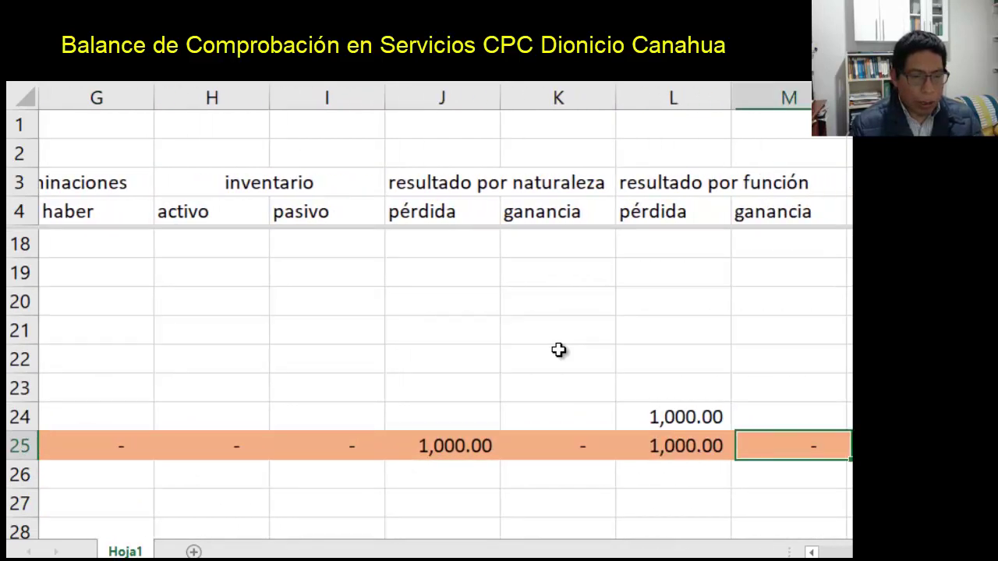
{"action": "key", "text": "Left"}
{"action": "key", "text": "Left"}
{"action": "key", "text": "Left"}
{"action": "key", "text": "Right"}
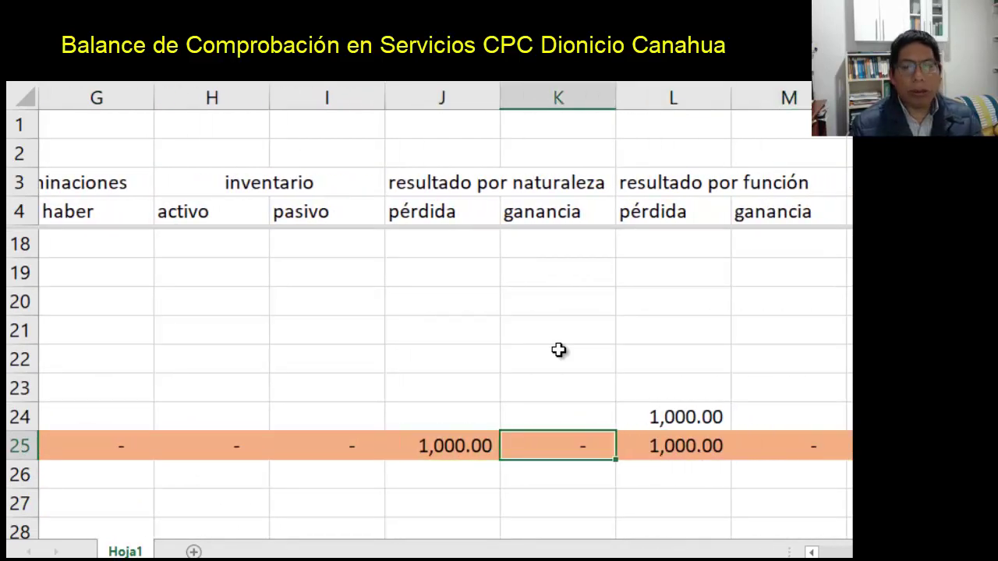
- Calculate the result by nature in J26 with the formula =J25-K25
{"action": "key", "text": "Down"}
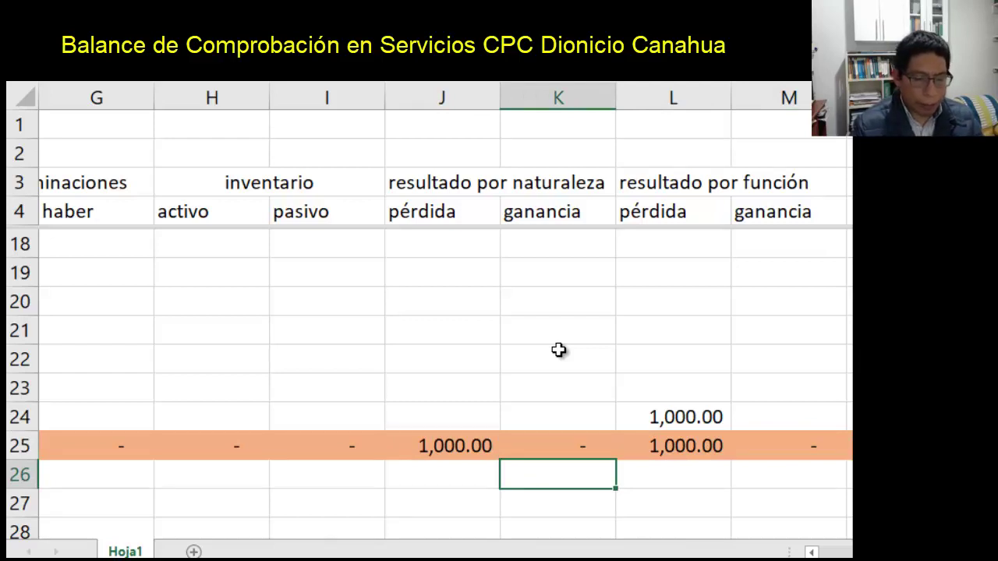
{"action": "type", "text": "="}
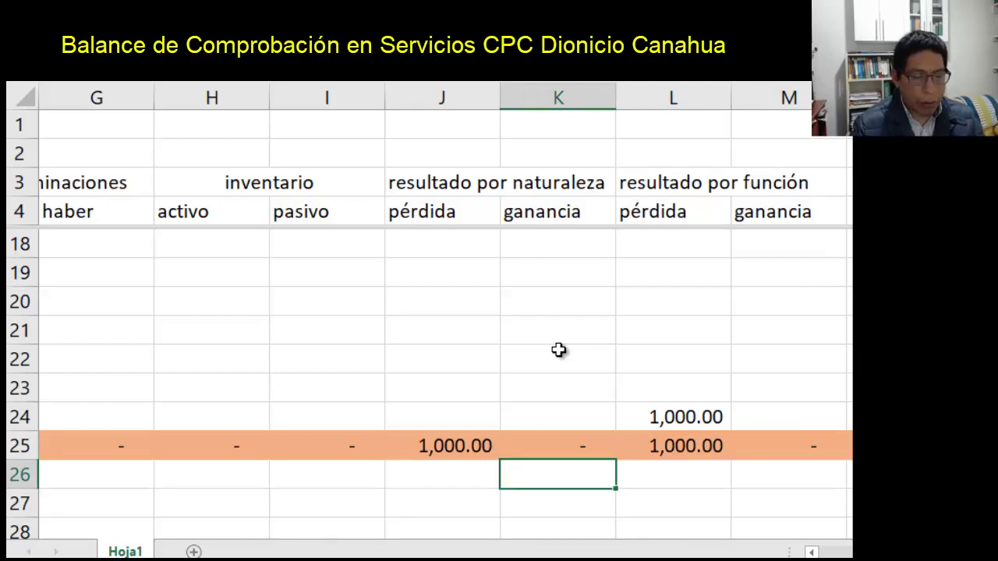
{"action": "key", "text": "Left"}
{"action": "type", "text": "="}
{"action": "key", "text": "Up"}
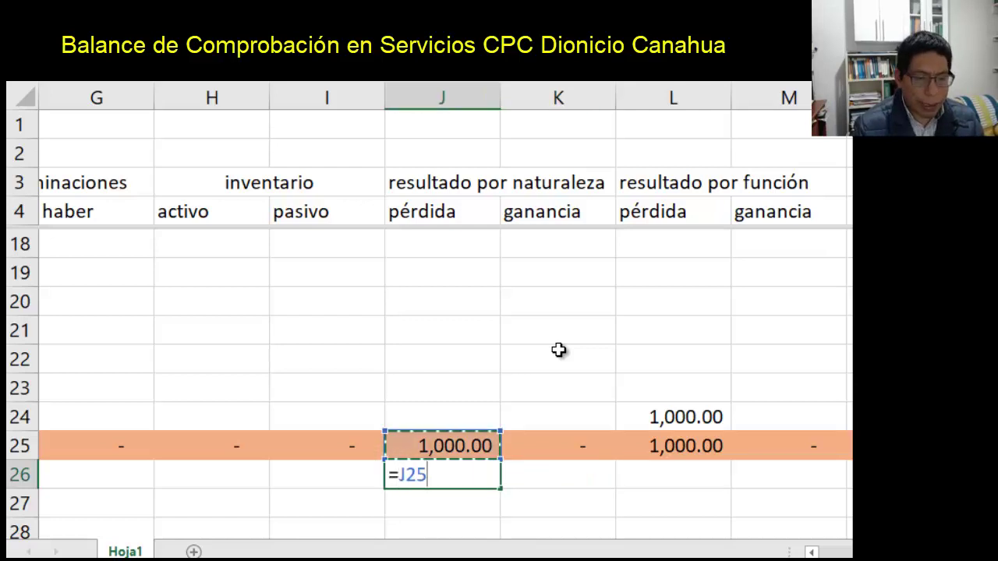
{"action": "type", "text": "-"}
{"action": "key", "text": "Up"}
{"action": "key", "text": "Right"}
{"action": "key", "text": "Return"}
{"action": "key", "text": "Up"}
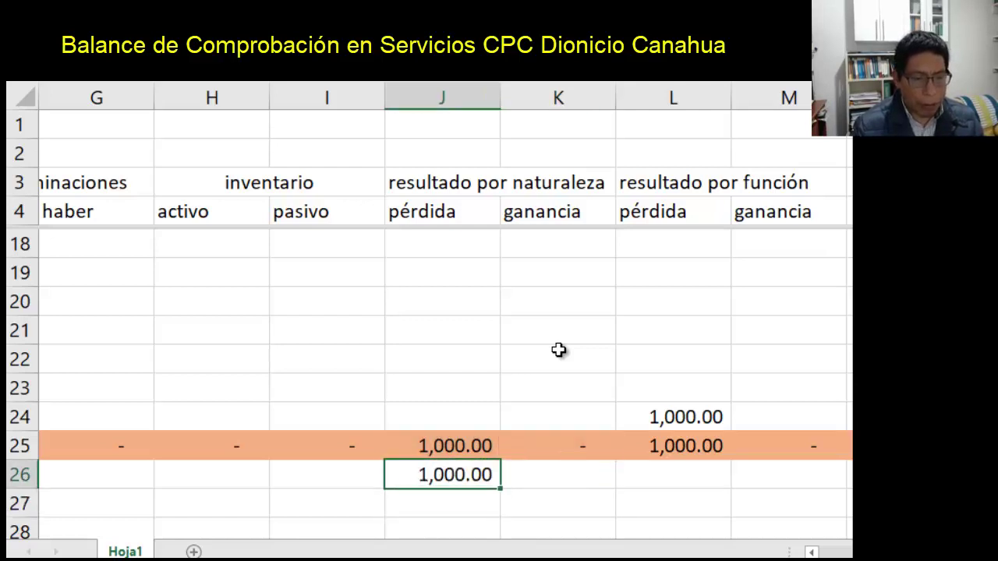
- Replace the formula in J26 with =K25-J25 to subtract the loss total from the gain total
{"action": "type", "text": "="}
{"action": "key", "text": "Right"}
{"action": "key", "text": "Up"}
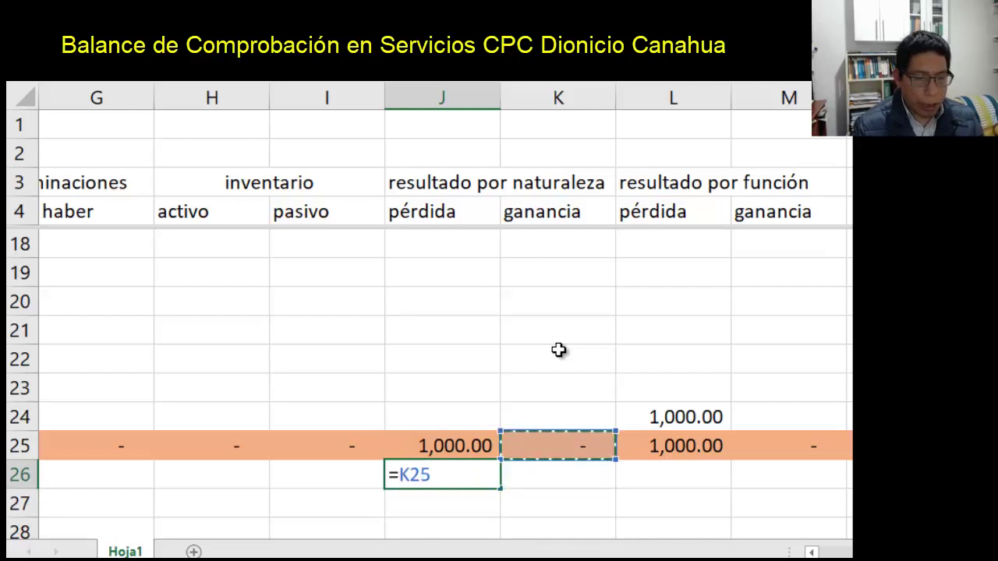
{"action": "type", "text": "-"}
{"action": "key", "text": "Up"}
{"action": "key", "text": "Return"}
{"action": "key", "text": "Up"}
{"action": "key", "text": "Right"}
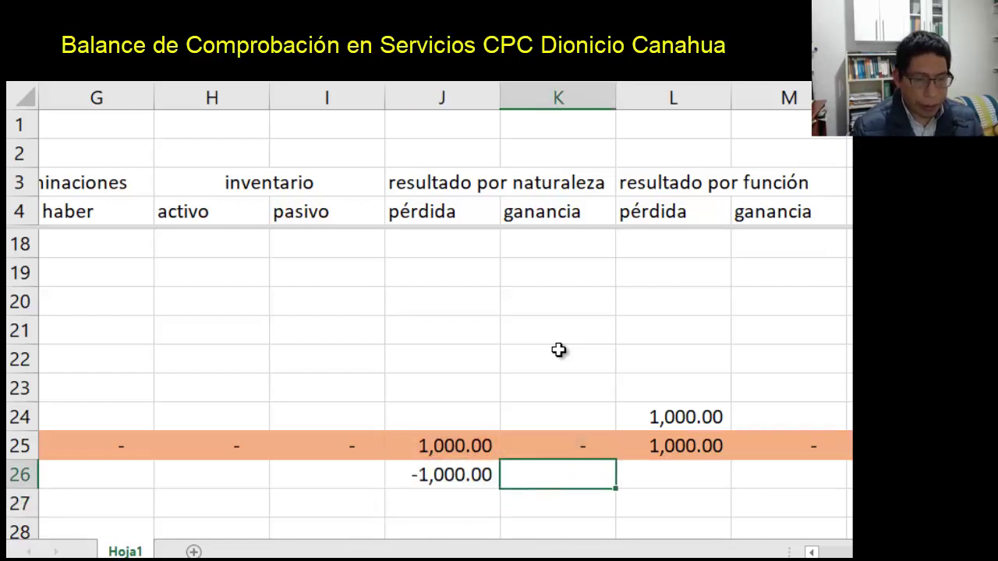
- Abandon the formula started in L26 and delete the difference formula in J26
{"action": "key", "text": "Right"}
{"action": "type", "text": "="}
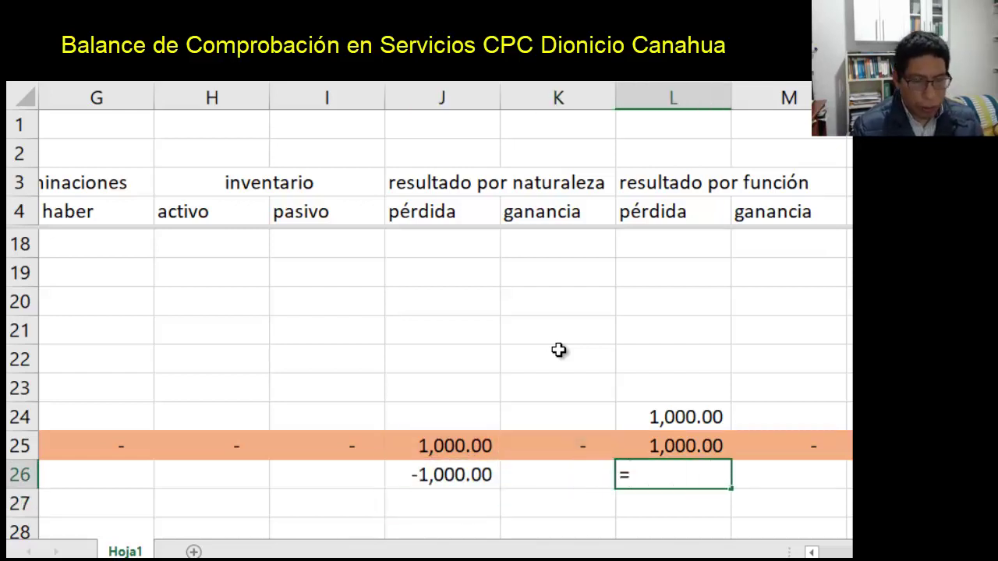
{"action": "key", "text": "Escape"}
{"action": "key", "text": "Left"}
{"action": "key", "text": "Left"}
{"action": "key", "text": "Delete"}
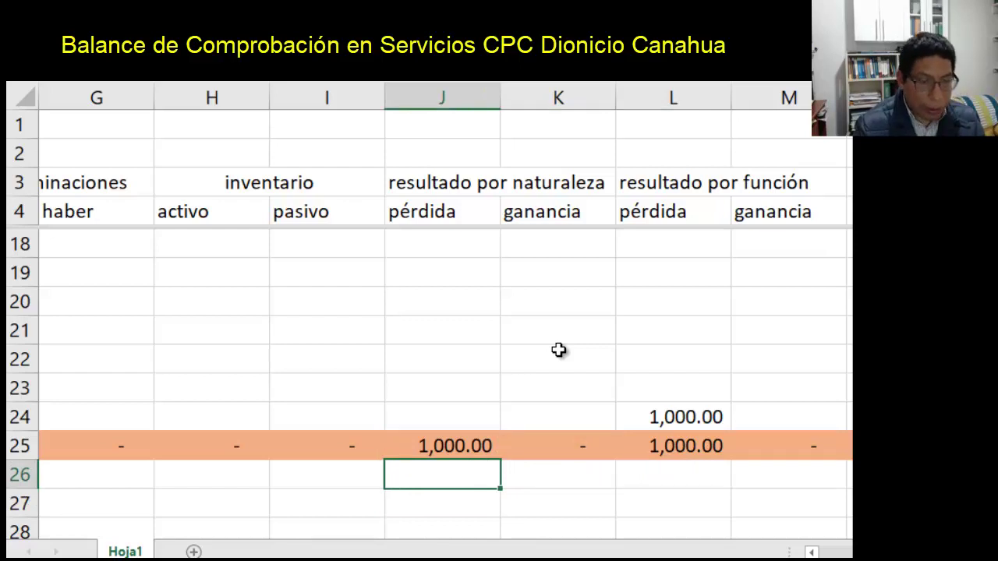
{"action": "key", "text": "Right"}
{"action": "type", "text": "="}
{"action": "key", "text": "Up"}
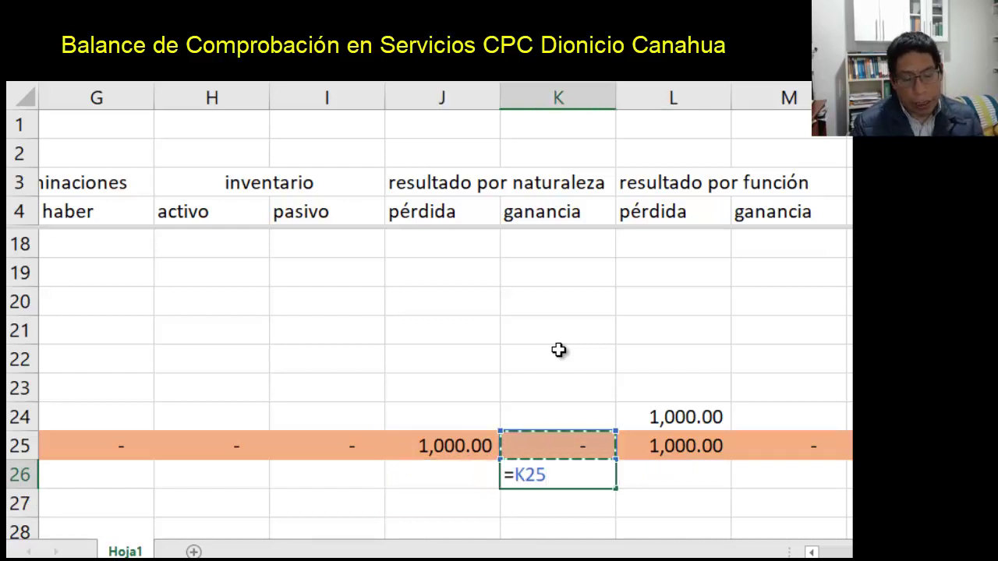
{"action": "key", "text": "Escape"}
{"action": "key", "text": "Left"}
- Calculate the result by nature in J26 with the formula =K25-J25
{"action": "type", "text": "="}
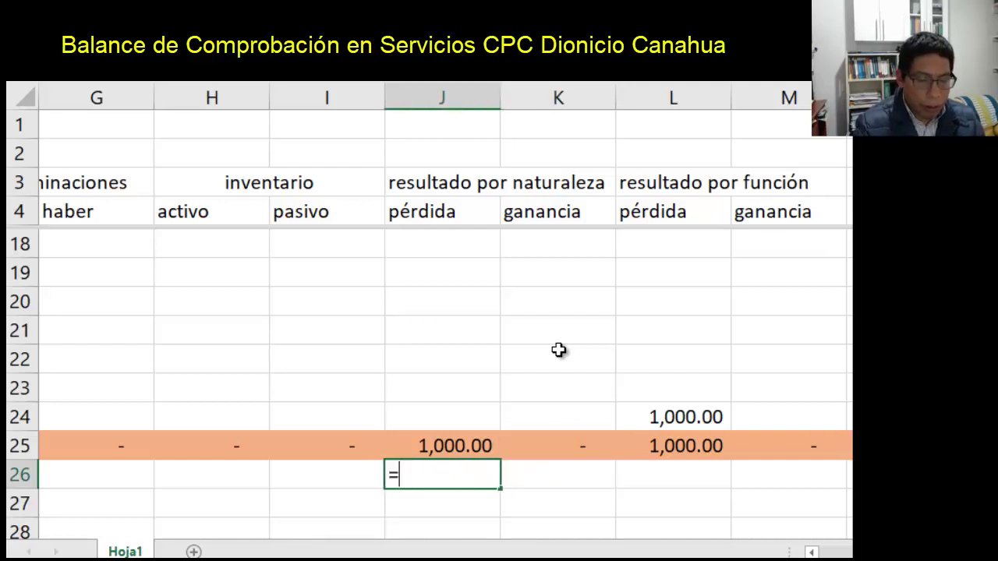
{"action": "key", "text": "Right"}
{"action": "key", "text": "Up"}
{"action": "type", "text": "-"}
{"action": "key", "text": "Left"}
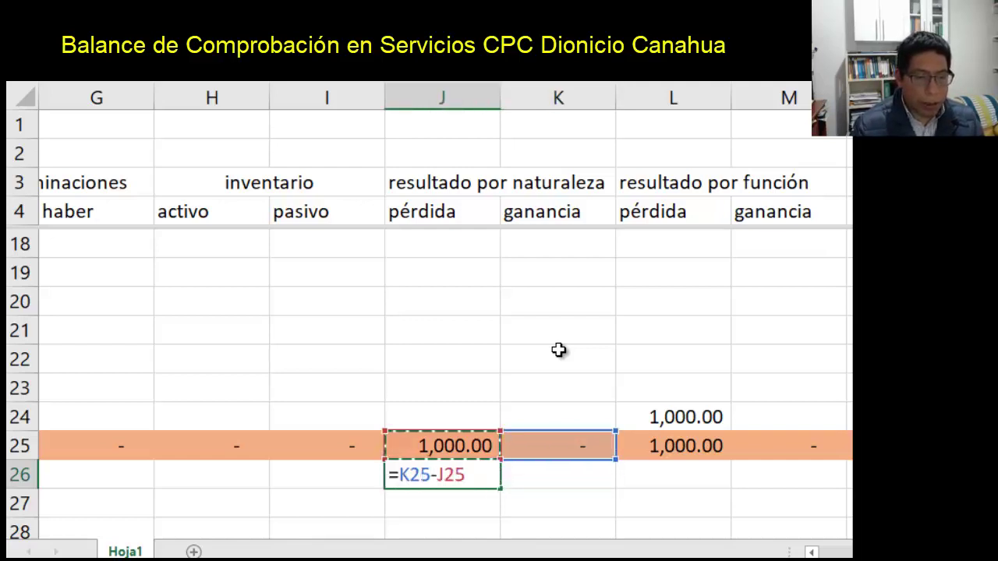
{"action": "key", "text": "Return"}
- Calculate the result by function in L26 with the formula =M25-L25
{"action": "key", "text": "Up"}
{"action": "key", "text": "Right"}
{"action": "key", "text": "Right"}
{"action": "type", "text": "="}
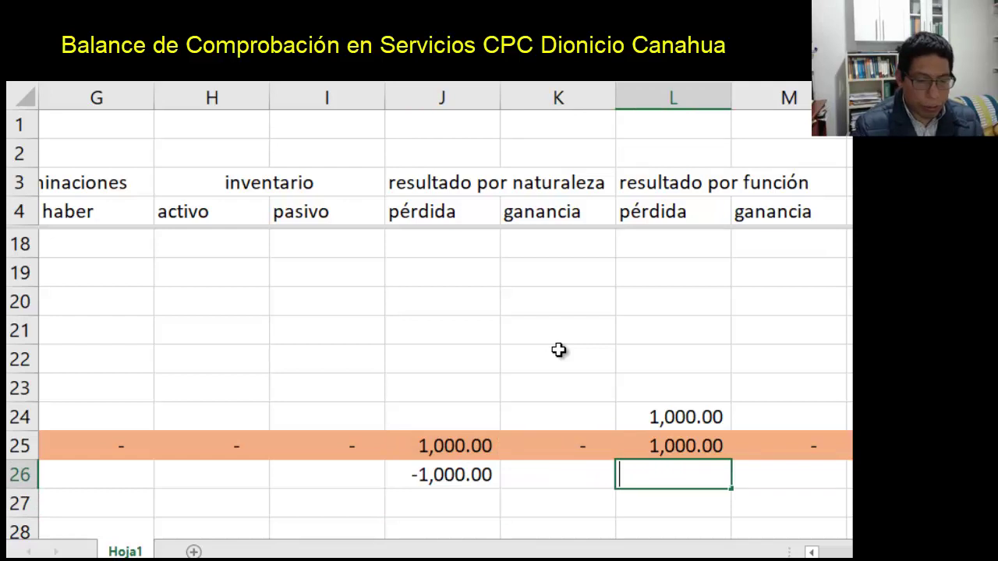
{"action": "key", "text": "Right"}
{"action": "key", "text": "Up"}
{"action": "type", "text": "-"}
{"action": "key", "text": "Left"}
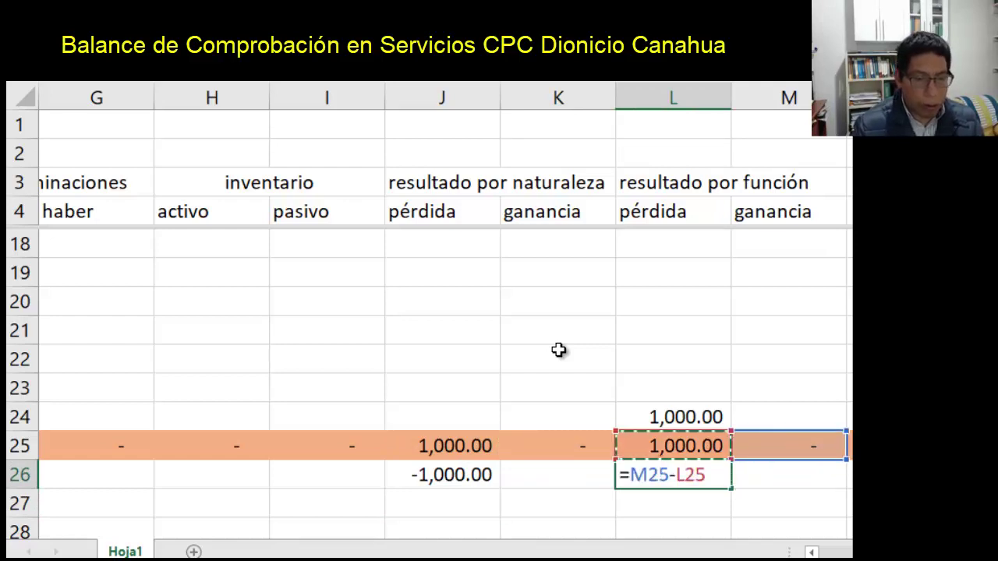
{"action": "key", "text": "Return"}
- Review the row 26 results, then the row 25 totals back to the debtor balance column
{"action": "key", "text": "Up"}
{"action": "key", "text": "Left"}
{"action": "key", "text": "Left"}
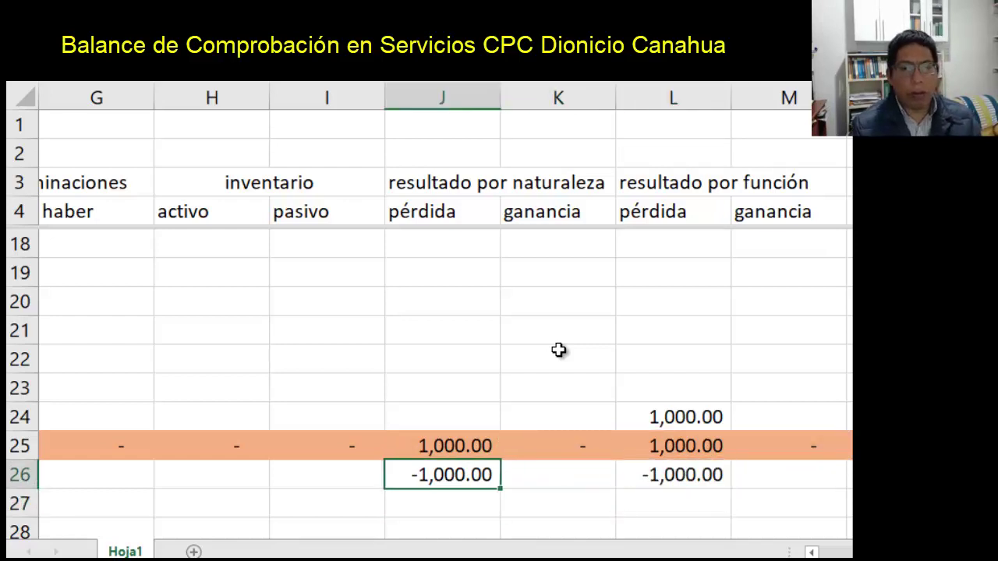
{"action": "key", "text": "Left"}
{"action": "key", "text": "Up"}
{"action": "key", "text": "Left"}
{"action": "key", "text": "Left"}
{"action": "key", "text": "Left"}
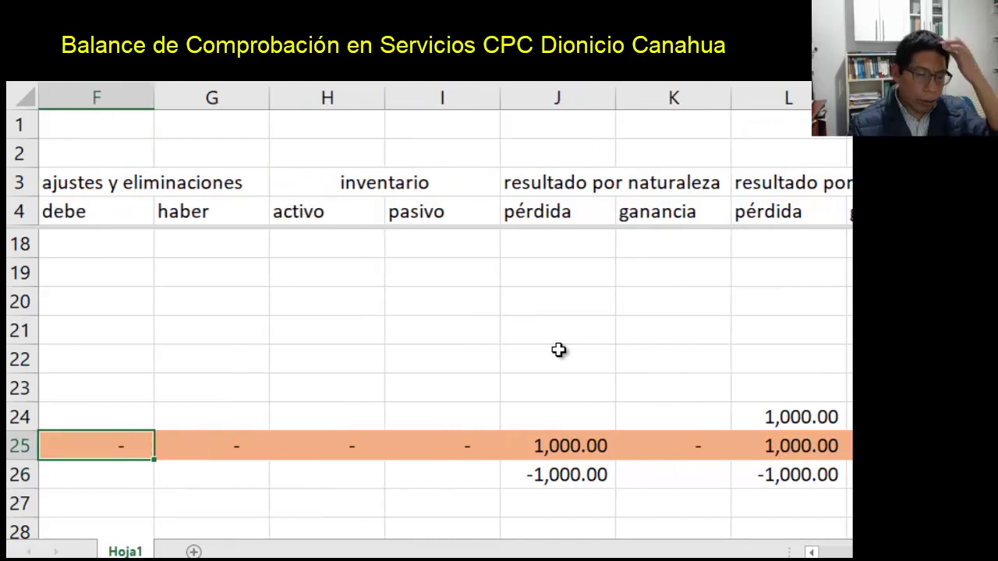
{"action": "key", "text": "Left"}
{"action": "key", "text": "Left"}
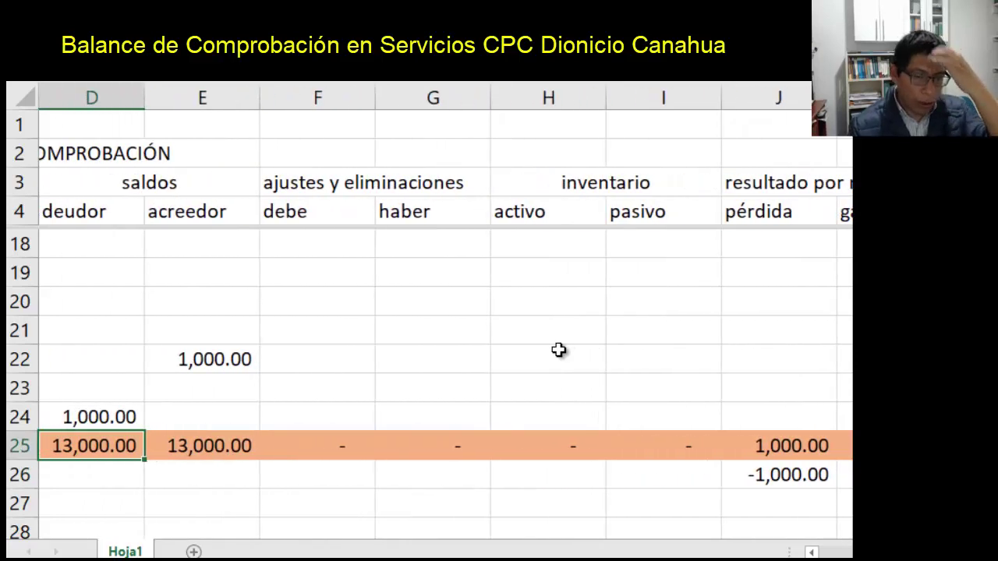
- Compare the loss by nature in J15 with the loss by function in L24
{"action": "left_click", "coordinate": [734, 328]}
{"action": "key", "text": "Up"}
{"action": "key", "text": "Up"}
{"action": "key", "text": "Up"}
{"action": "key", "text": "Up"}
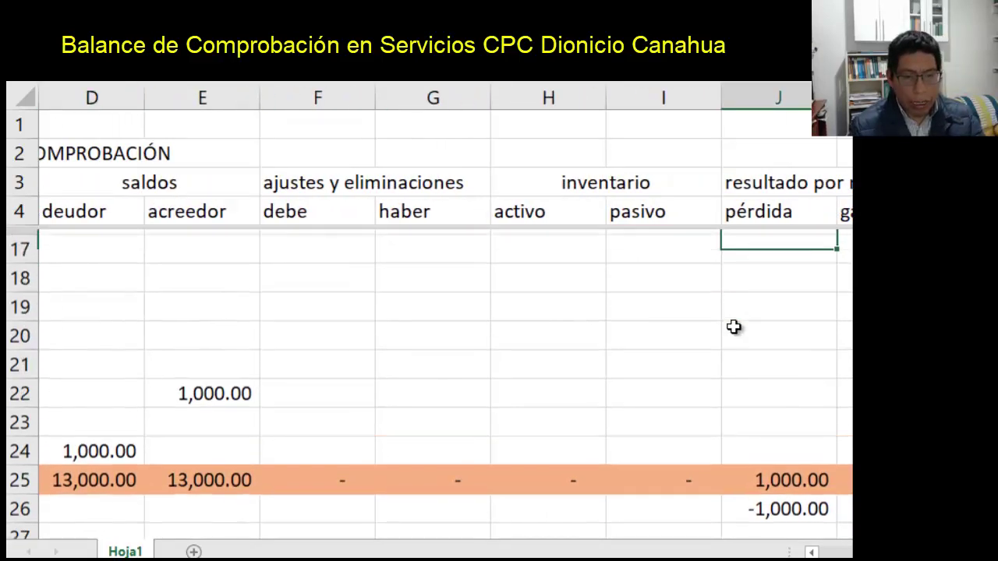
{"action": "key", "text": "Up"}
{"action": "key", "text": "Up"}
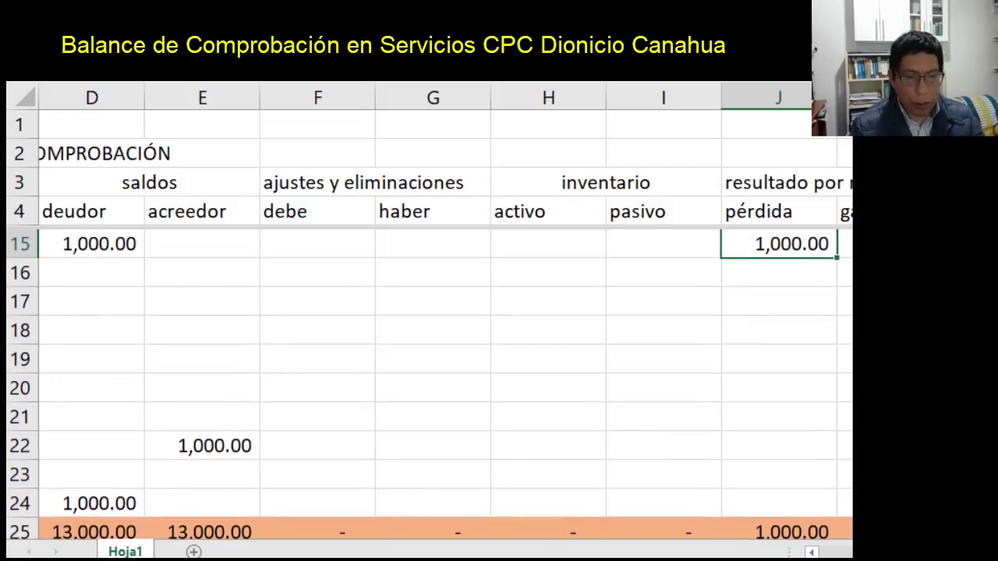
{"action": "scroll", "coordinate": [444, 351], "scroll_direction": "right", "scroll_amount": 4}
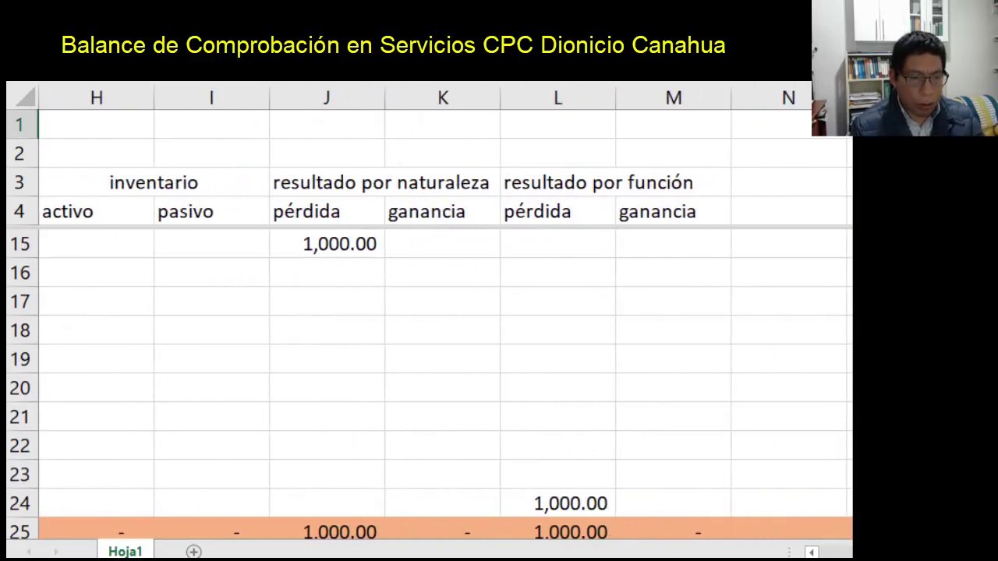
{"action": "left_click", "coordinate": [341, 237]}
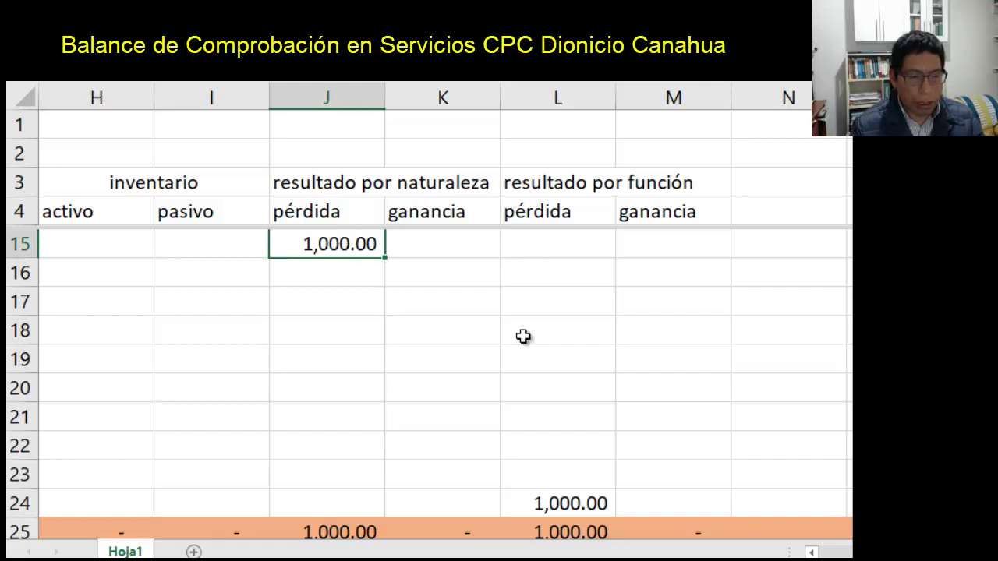
{"action": "left_click", "coordinate": [568, 503]}
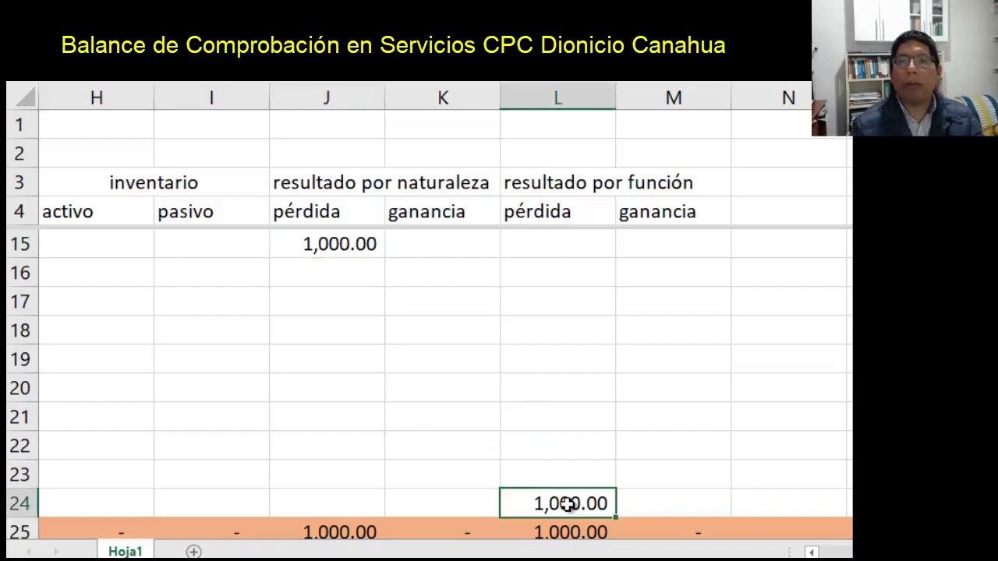
- Enter account code 4011 in A9 of the cuenta column
{"action": "left_click", "coordinate": [441, 363]}
{"action": "key", "text": "Left"}
{"action": "key", "text": "Left"}
{"action": "key", "text": "Left"}
{"action": "key", "text": "Left"}
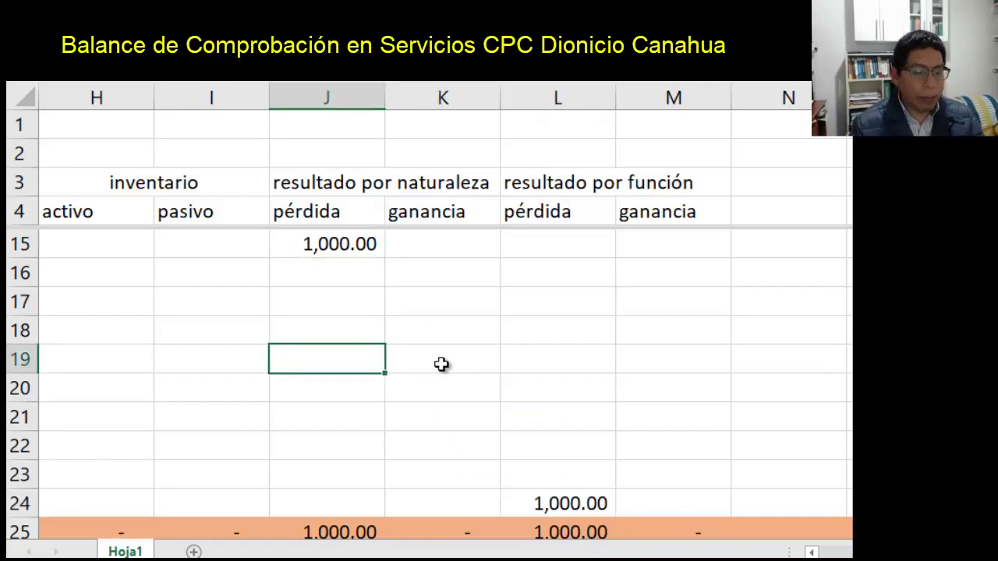
{"action": "key", "text": "Left"}
{"action": "key", "text": "Left"}
{"action": "key", "text": "Left"}
{"action": "key", "text": "Left"}
{"action": "key", "text": "Left"}
{"action": "key", "text": "Left"}
{"action": "key", "text": "Up"}
{"action": "key", "text": "Up"}
{"action": "key", "text": "Up"}
{"action": "key", "text": "Up"}
{"action": "key", "text": "Up"}
{"action": "key", "text": "Up"}
{"action": "key", "text": "Up"}
{"action": "key", "text": "Up"}
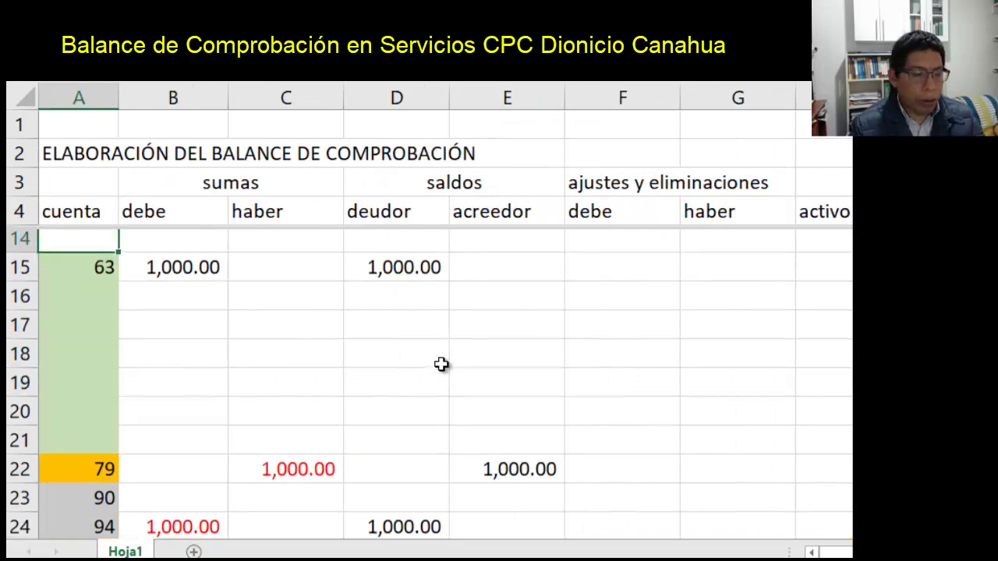
{"action": "key", "text": "Up"}
{"action": "key", "text": "Up"}
{"action": "key", "text": "Up"}
{"action": "key", "text": "Up"}
{"action": "key", "text": "Up"}
{"action": "key", "text": "Up"}
{"action": "key", "text": "Up"}
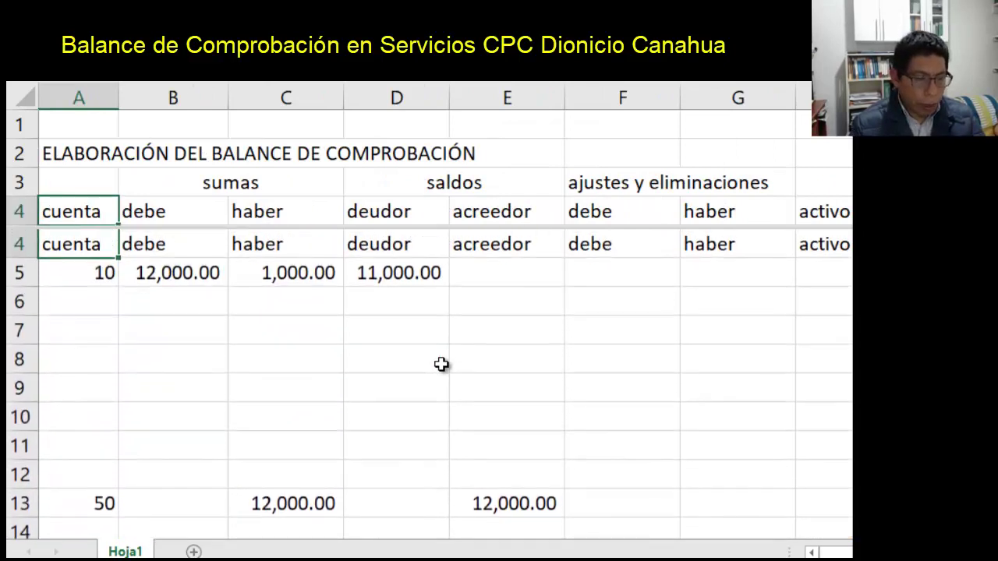
{"action": "key", "text": "Down"}
{"action": "key", "text": "Down"}
{"action": "key", "text": "Down"}
{"action": "key", "text": "Up"}
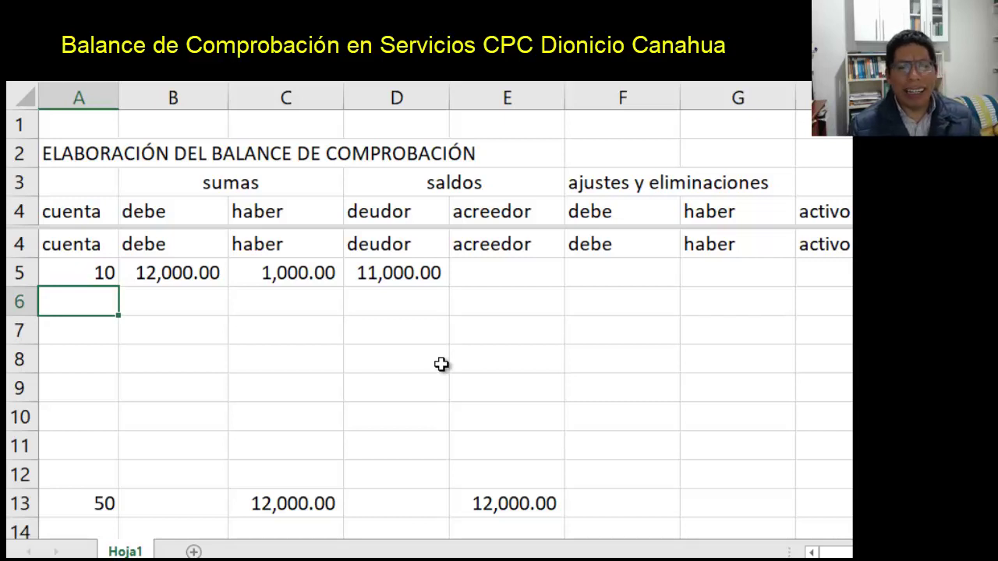
{"action": "key", "text": "Down"}
{"action": "key", "text": "Down"}
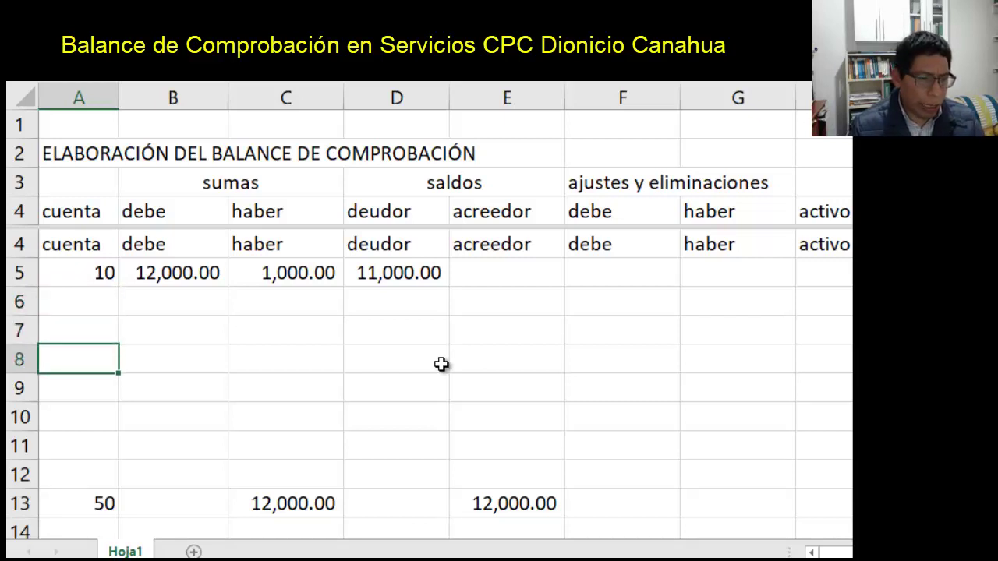
{"action": "key", "text": "Down"}
{"action": "type", "text": "4011"}
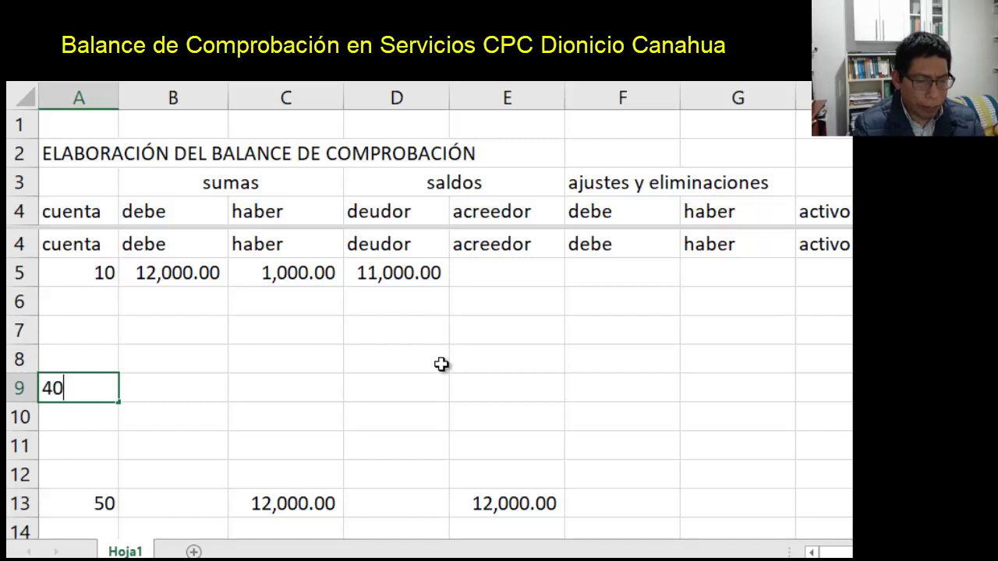
{"action": "key", "text": "Return"}
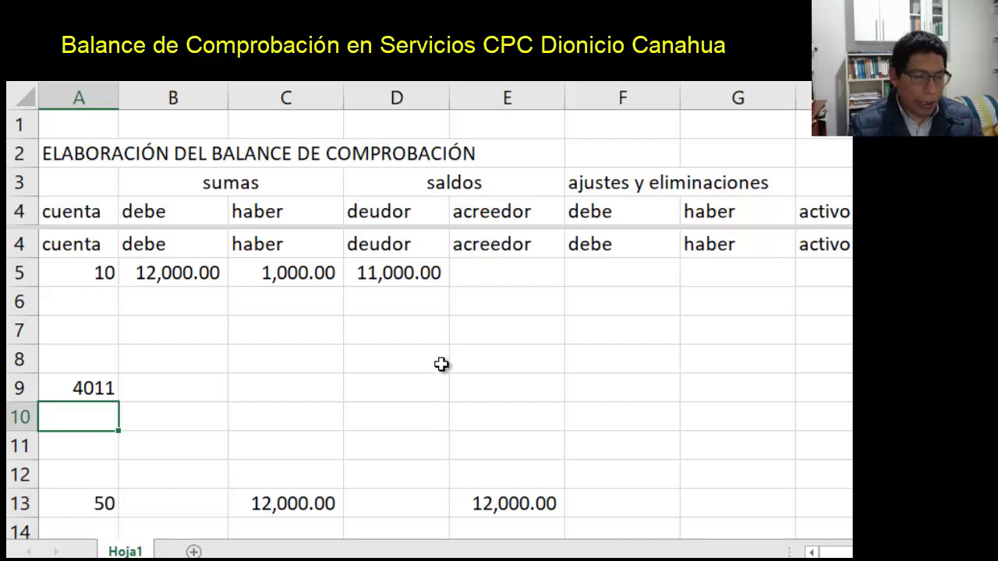
- Change the account code in A9 to 40111
{"action": "key", "text": "Up"}
{"action": "type", "text": "40111"}
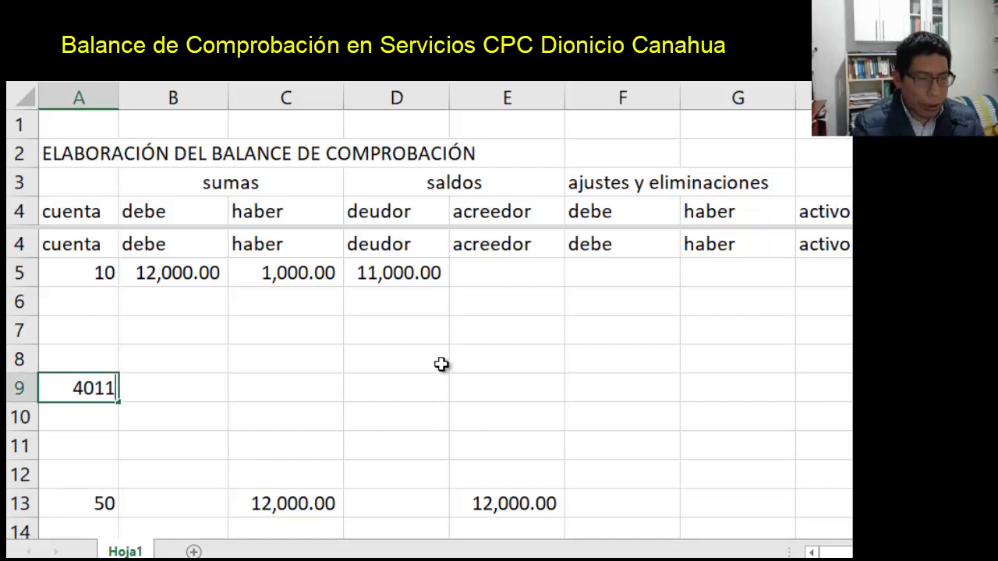
{"action": "key", "text": "Return"}
- Add account code 70 in A21, directly above account 79
{"action": "key", "text": "Right"}
{"action": "key", "text": "Right"}
{"action": "key", "text": "Down"}
{"action": "key", "text": "Down"}
{"action": "key", "text": "Down"}
{"action": "key", "text": "Down"}
{"action": "key", "text": "Down"}
{"action": "key", "text": "Down"}
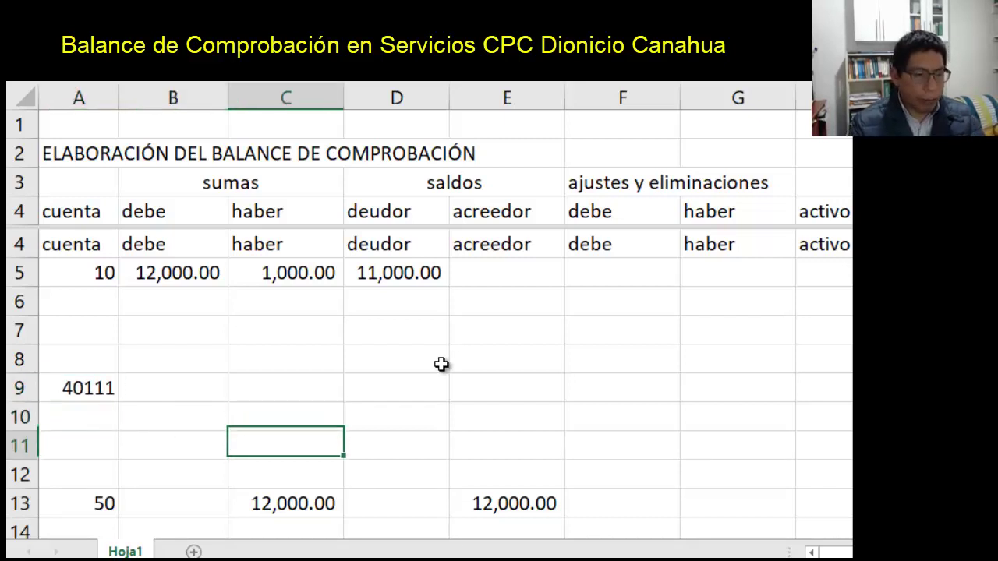
{"action": "key", "text": "Down"}
{"action": "key", "text": "Down"}
{"action": "key", "text": "Down"}
{"action": "key", "text": "Down"}
{"action": "key", "text": "Down"}
{"action": "key", "text": "Down"}
{"action": "key", "text": "Down"}
{"action": "key", "text": "Down"}
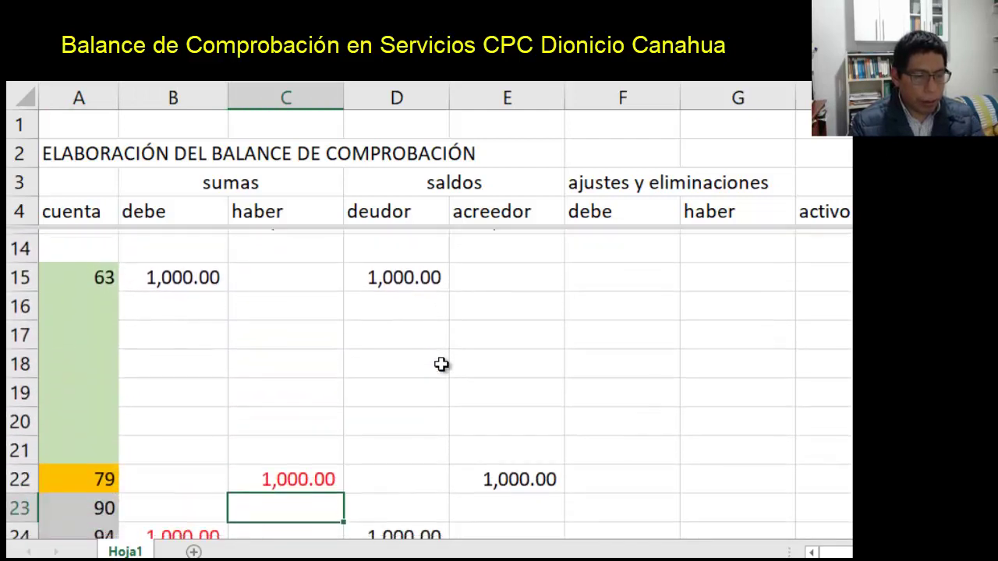
{"action": "key", "text": "Up"}
{"action": "key", "text": "Up"}
{"action": "key", "text": "Up"}
{"action": "key", "text": "Up"}
{"action": "key", "text": "Left"}
{"action": "key", "text": "Left"}
{"action": "key", "text": "Down"}
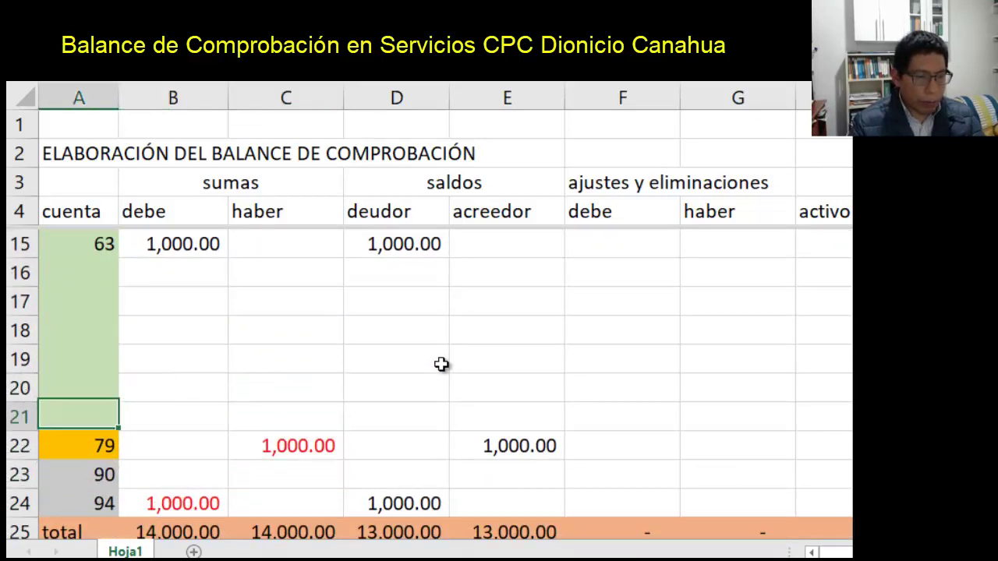
{"action": "type", "text": "70"}
{"action": "key", "text": "Return"}
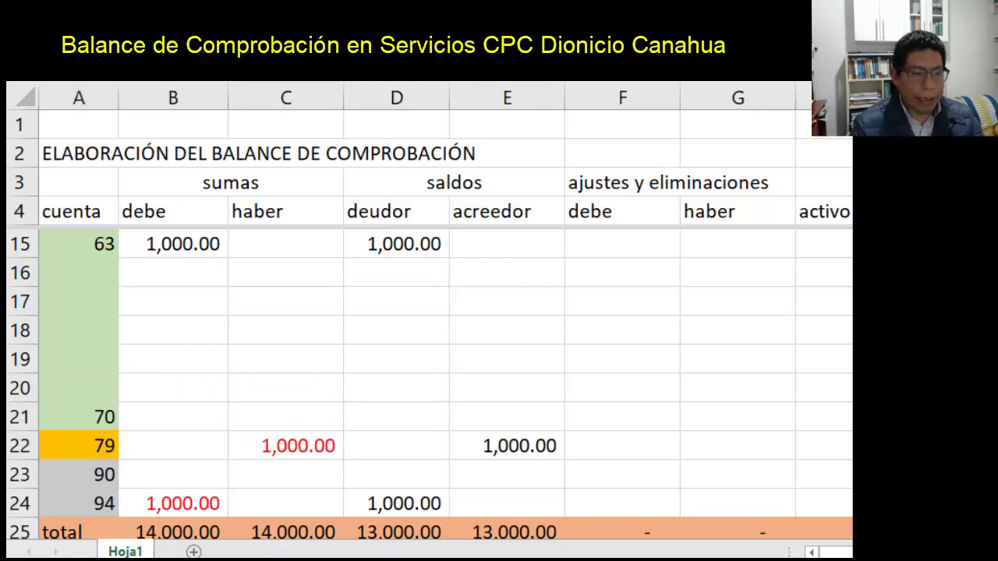
- Enter 30000 in C21 as the haber sum of account 70
{"action": "left_click", "coordinate": [259, 414]}
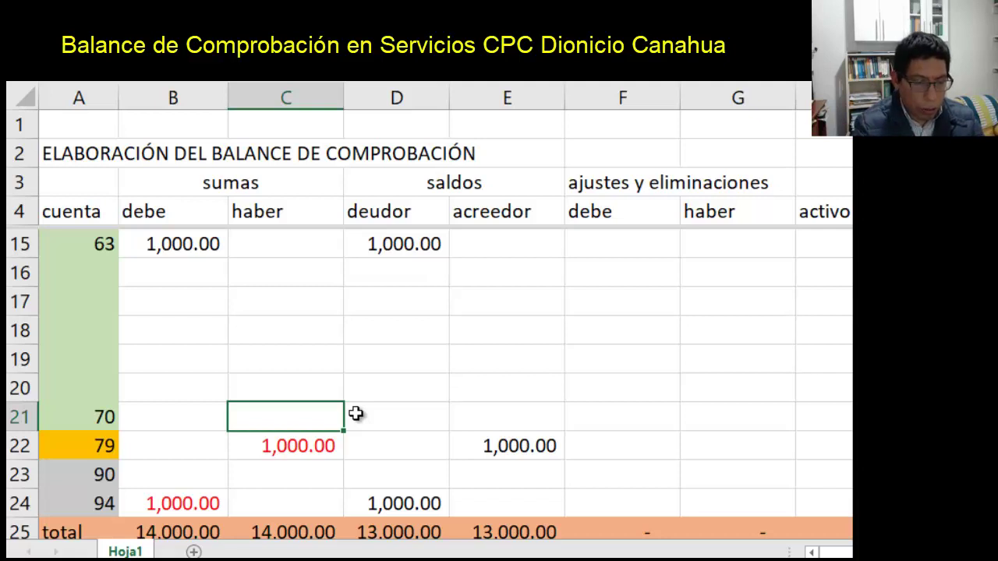
{"action": "type", "text": "30000"}
{"action": "key", "text": "Return"}
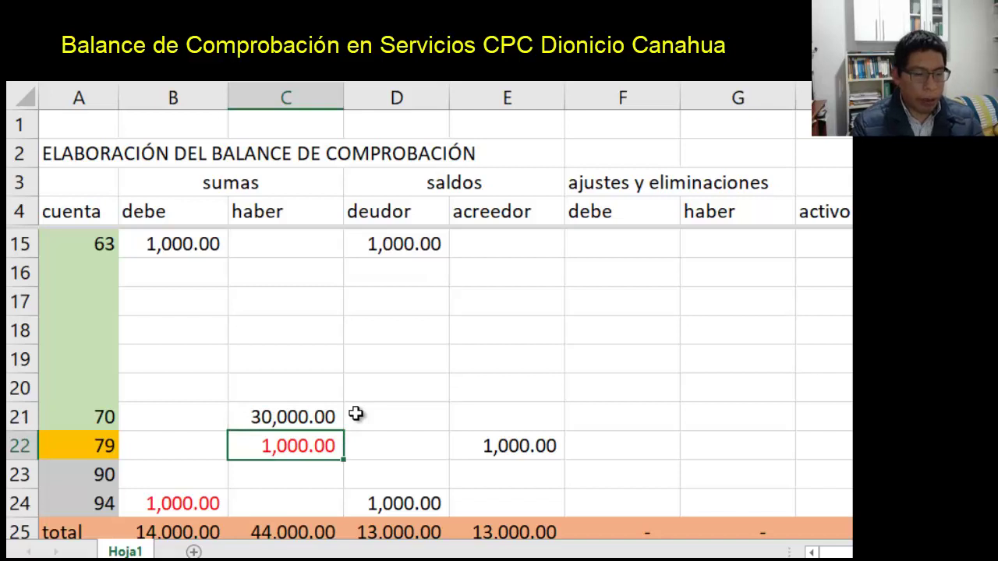
- Calculate the haber sum of account 40111 in C9 with a formula based on C21 that yields 5,400.00
{"action": "key", "text": "Up"}
{"action": "key", "text": "Up"}
{"action": "key", "text": "Up"}
{"action": "key", "text": "Up"}
{"action": "key", "text": "Up"}
{"action": "key", "text": "Up"}
{"action": "key", "text": "Up"}
{"action": "key", "text": "Up"}
{"action": "key", "text": "Up"}
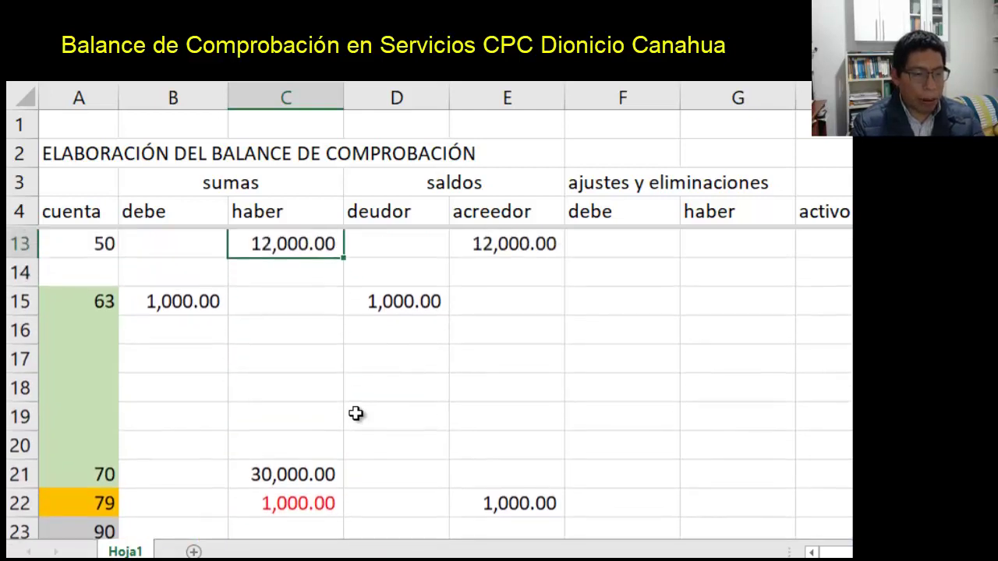
{"action": "key", "text": "Up"}
{"action": "key", "text": "Up"}
{"action": "key", "text": "Up"}
{"action": "key", "text": "Up"}
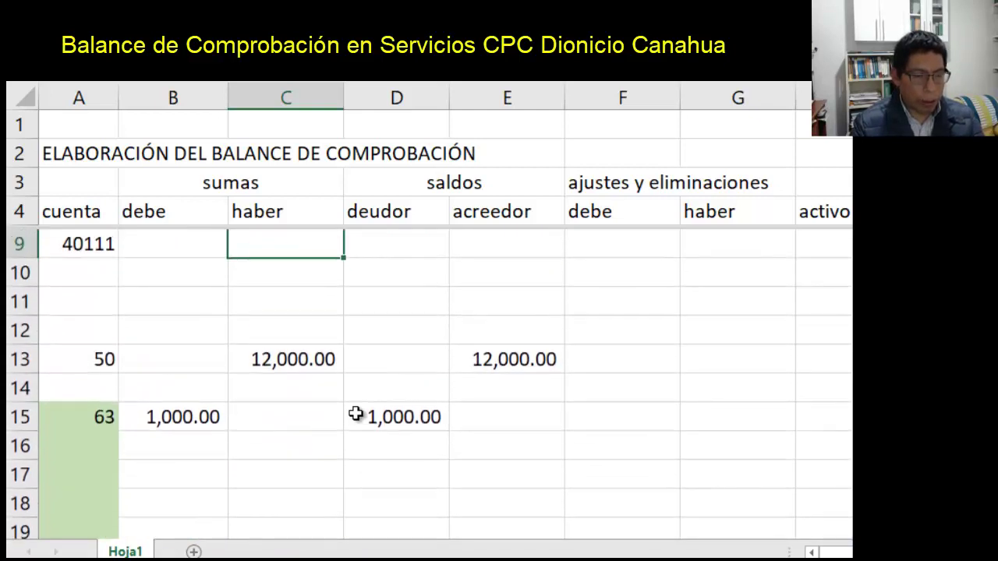
{"action": "type", "text": "="}
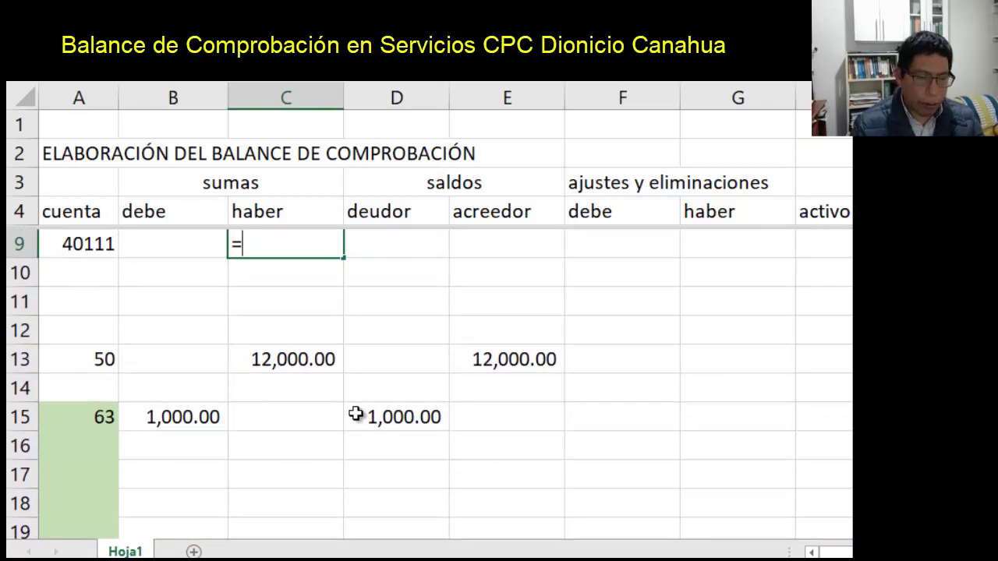
{"action": "key", "text": "Down"}
{"action": "key", "text": "Down"}
{"action": "key", "text": "Down"}
{"action": "key", "text": "Down"}
{"action": "key", "text": "Down"}
{"action": "key", "text": "Down"}
{"action": "key", "text": "Down"}
{"action": "key", "text": "Down"}
{"action": "key", "text": "Down"}
{"action": "key", "text": "Down"}
{"action": "key", "text": "Down"}
{"action": "key", "text": "Down"}
{"action": "key", "text": "Down"}
{"action": "key", "text": "Up"}
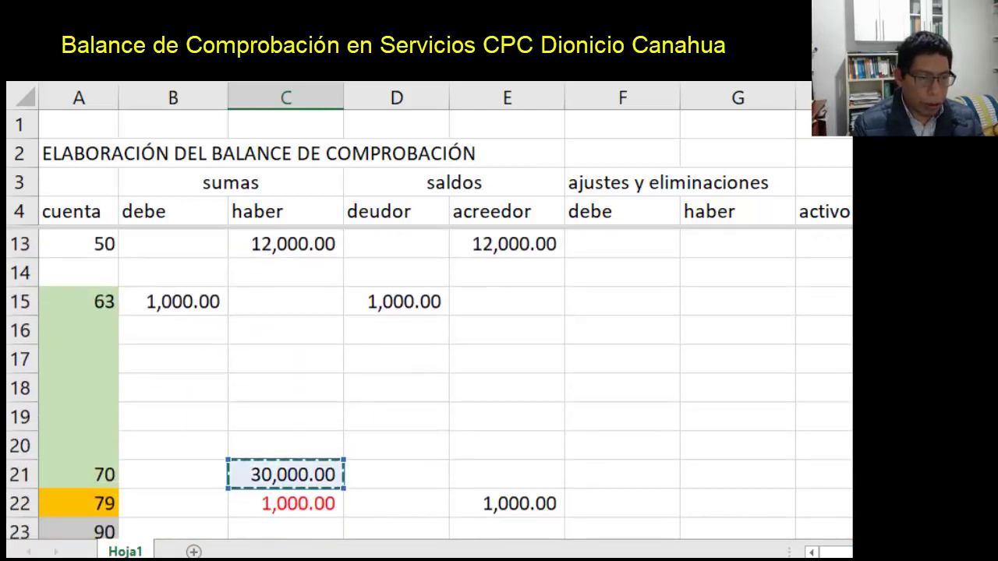
{"action": "type", "text": "+"}
{"action": "key", "text": "Num_Lock"}
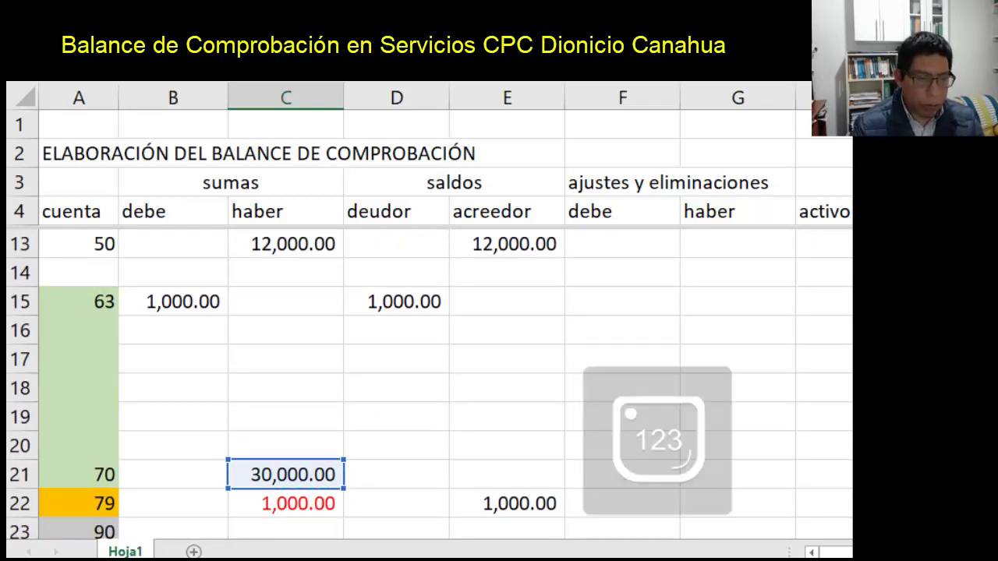
- Add the tax amount in C9 to the debe sum of account 10 in B5 with the formula =12000+C9
{"action": "key", "text": "Up"}
{"action": "key", "text": "Up"}
{"action": "key", "text": "Up"}
{"action": "key", "text": "Up"}
{"action": "key", "text": "Up"}
{"action": "key", "text": "Up"}
{"action": "key", "text": "Up"}
{"action": "key", "text": "Up"}
{"action": "key", "text": "Up"}
{"action": "key", "text": "Up"}
{"action": "key", "text": "Up"}
{"action": "key", "text": "Up"}
{"action": "key", "text": "Up"}
{"action": "key", "text": "Up"}
{"action": "key", "text": "Up"}
{"action": "key", "text": "Up"}
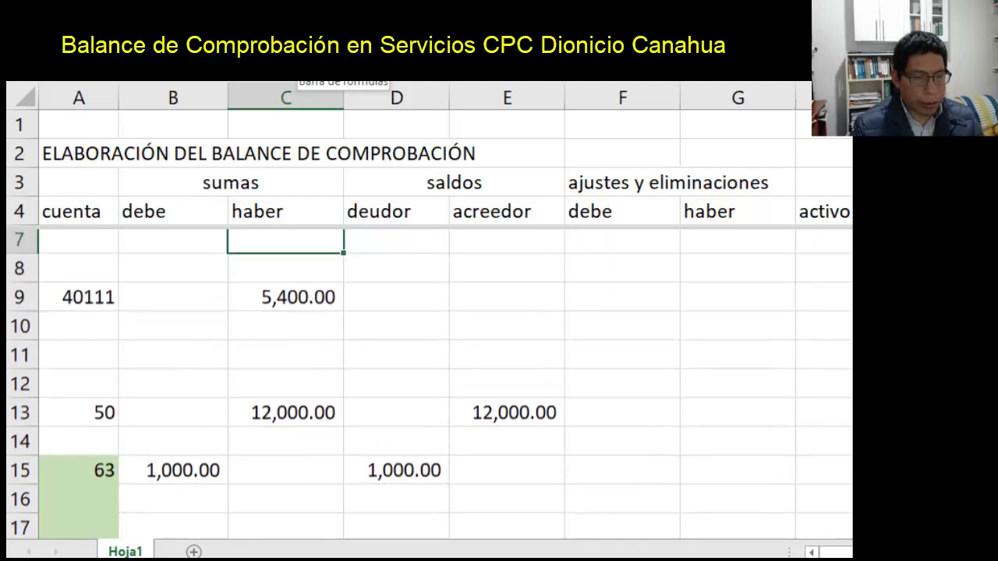
{"action": "key", "text": "Up"}
{"action": "key", "text": "Up"}
{"action": "key", "text": "Up"}
{"action": "key", "text": "Down"}
{"action": "key", "text": "Left"}
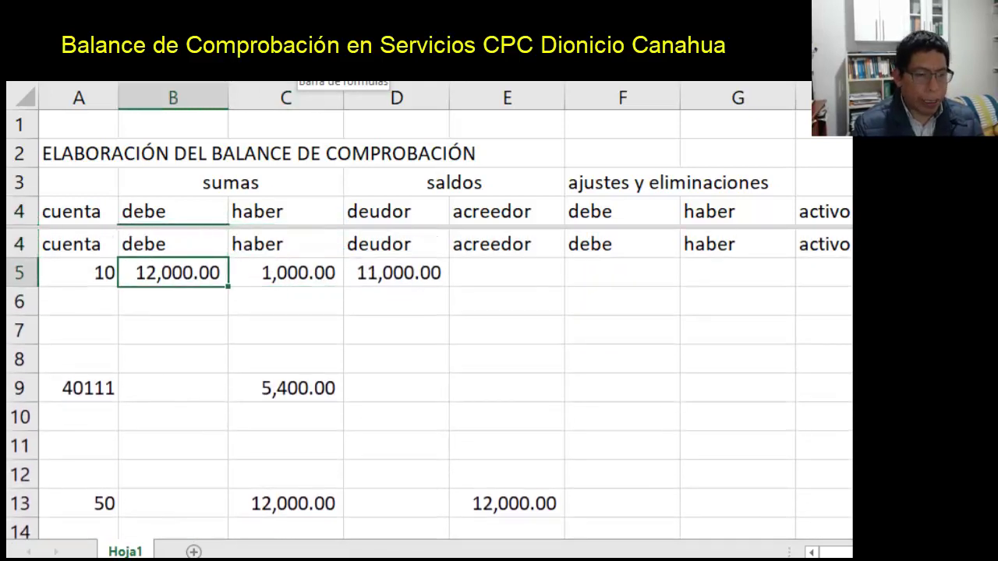
{"action": "key", "text": "F2"}
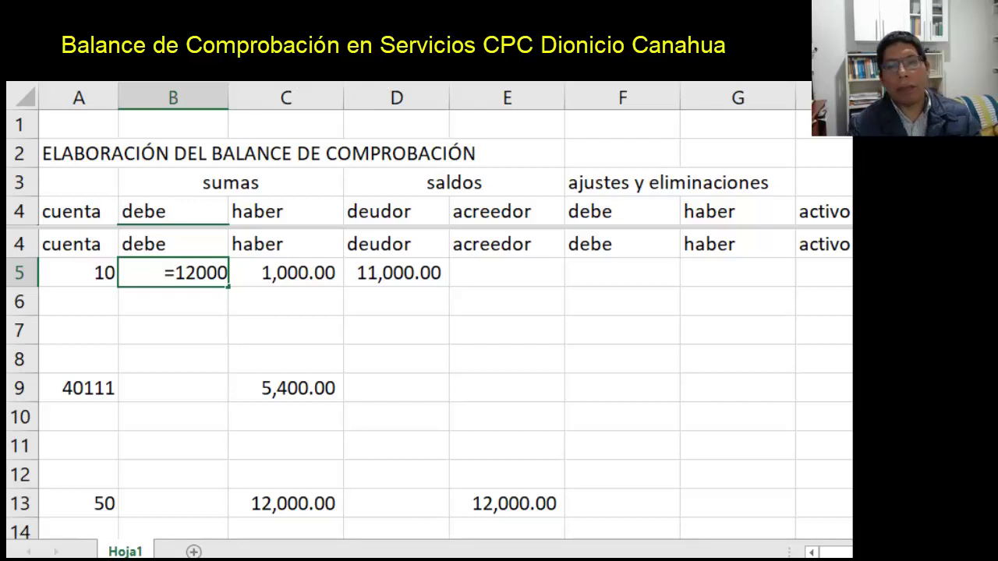
{"action": "type", "text": "+"}
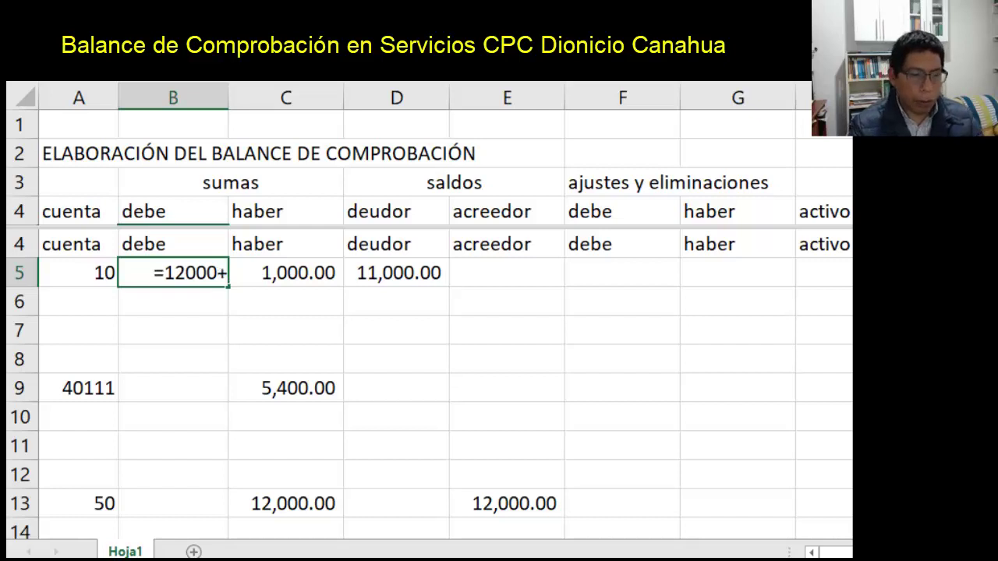
{"action": "left_click", "coordinate": [296, 390]}
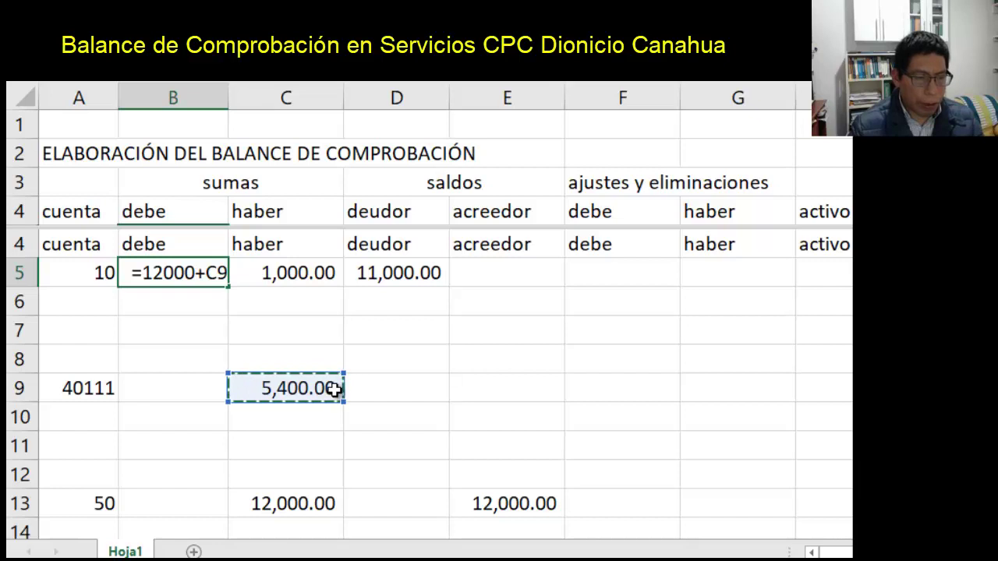
{"action": "key", "text": "Return"}
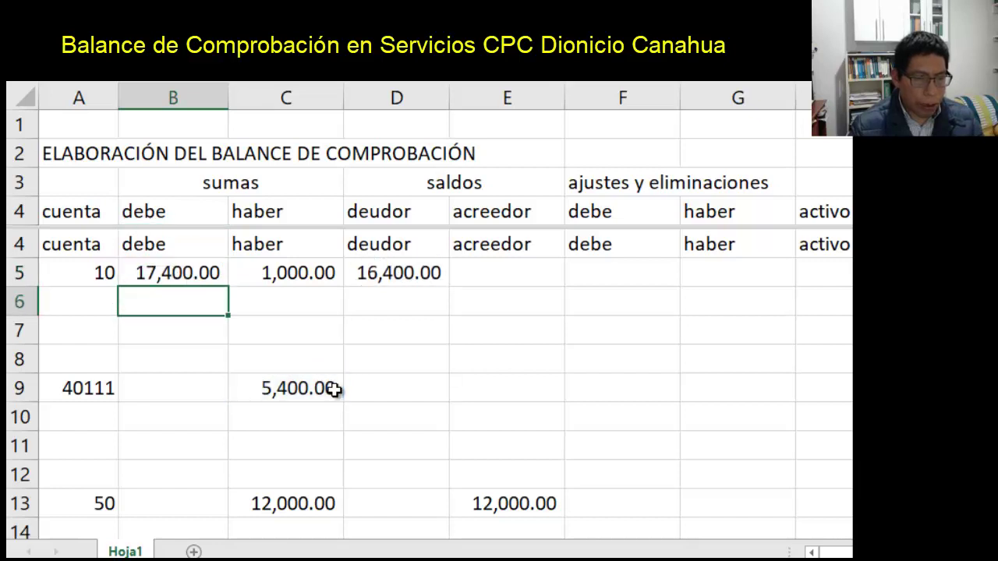
- Extend the debe formula of account 10 in B5 by adding the account 70 amount in C21
{"action": "left_click", "coordinate": [156, 277]}
{"action": "key", "text": "F2"}
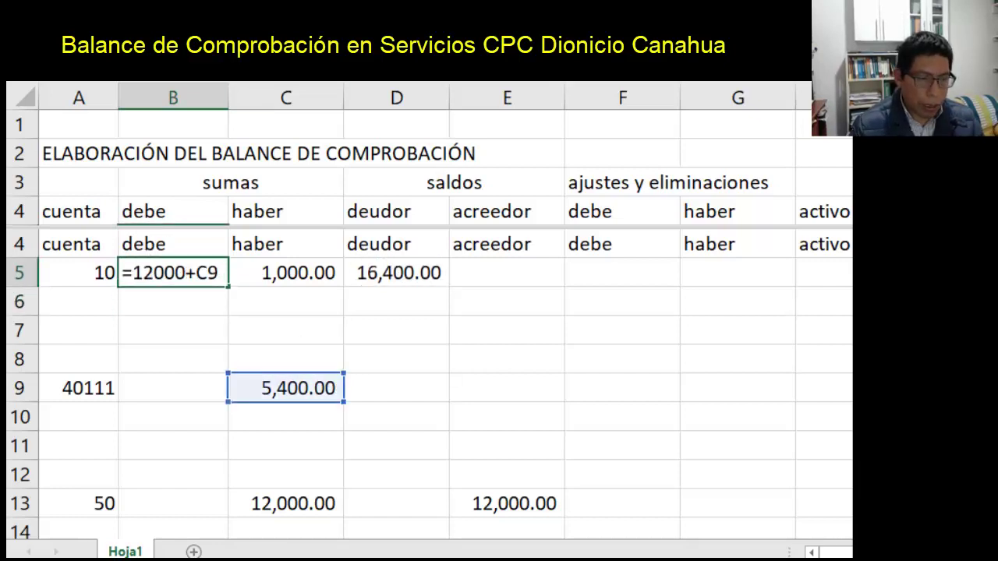
{"action": "key", "text": "shift+Home"}
{"action": "type", "text": "+"}
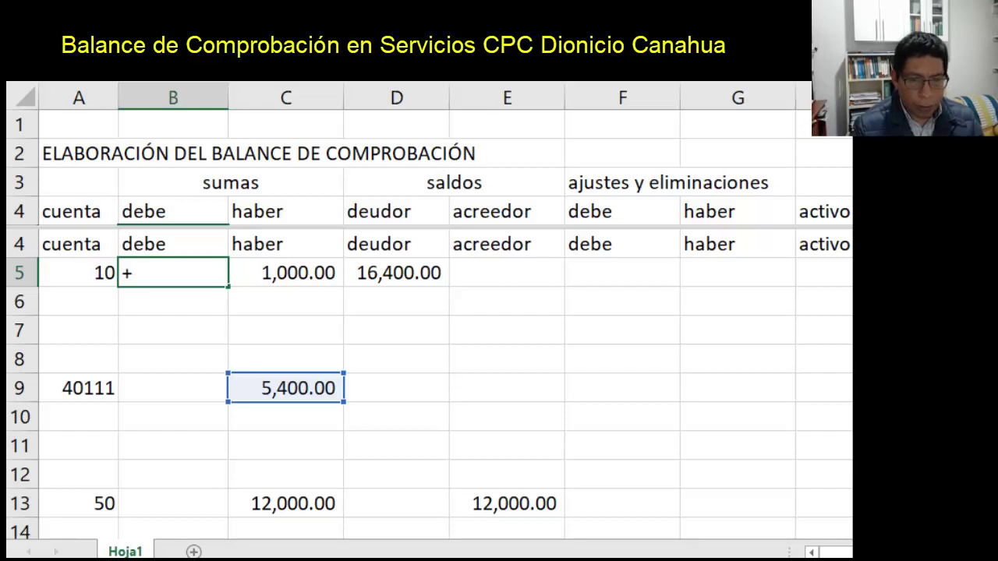
{"action": "scroll", "coordinate": [429, 382], "scroll_direction": "down", "scroll_amount": 3}
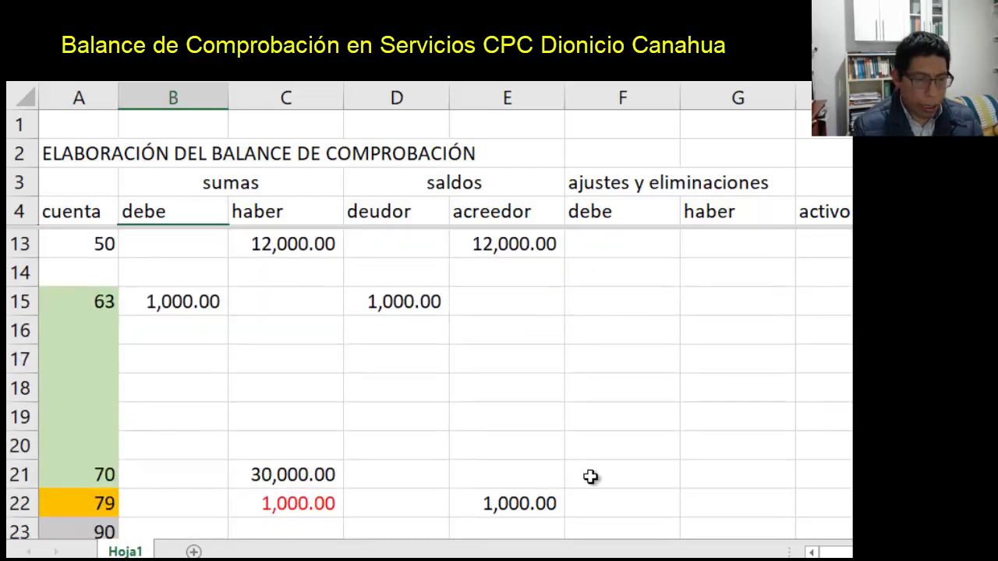
{"action": "left_click", "coordinate": [317, 477]}
{"action": "key", "text": "Return"}
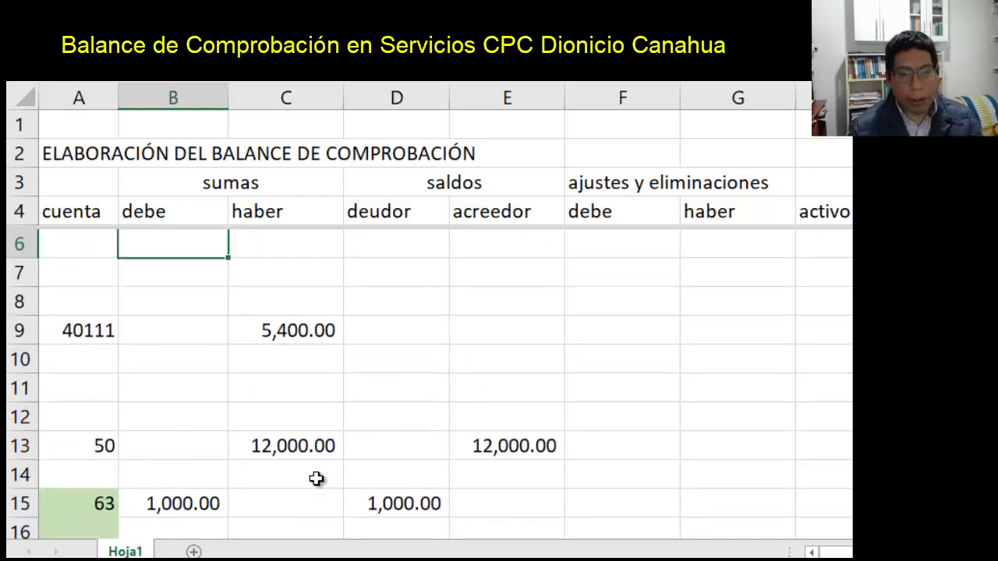
- Carry the haber sum of account 70 from C21 into its acreedor balance in E21 with a formula
{"action": "key", "text": "Down"}
{"action": "key", "text": "Down"}
{"action": "key", "text": "Down"}
{"action": "key", "text": "Down"}
{"action": "key", "text": "Down"}
{"action": "key", "text": "Down"}
{"action": "key", "text": "Down"}
{"action": "key", "text": "Down"}
{"action": "key", "text": "Down"}
{"action": "key", "text": "Down"}
{"action": "key", "text": "Down"}
{"action": "key", "text": "Down"}
{"action": "key", "text": "Down"}
{"action": "key", "text": "Down"}
{"action": "key", "text": "Down"}
{"action": "key", "text": "Down"}
{"action": "key", "text": "Down"}
{"action": "key", "text": "Down"}
{"action": "key", "text": "Down"}
{"action": "key", "text": "Down"}
{"action": "key", "text": "Down"}
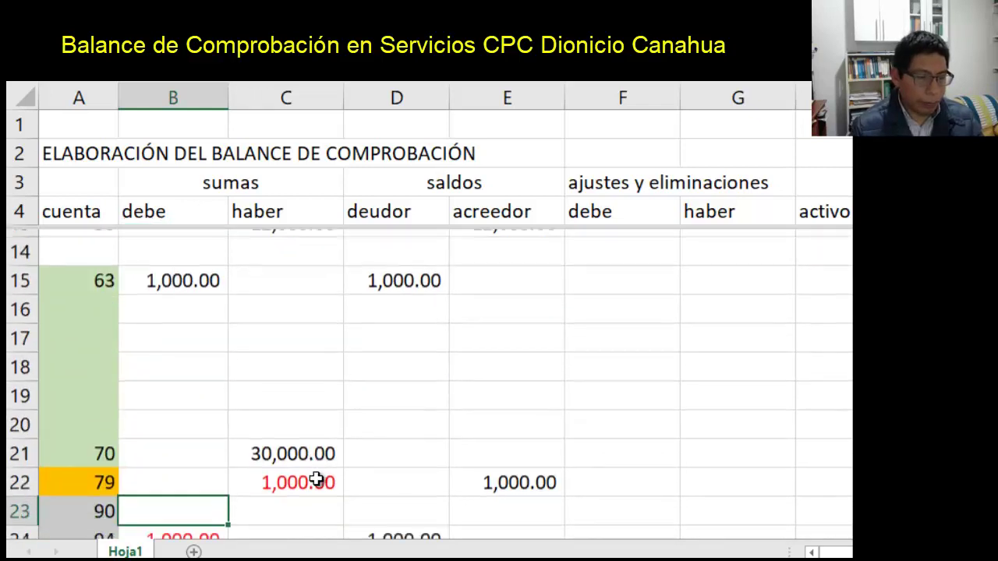
{"action": "key", "text": "Up"}
{"action": "key", "text": "Up"}
{"action": "key", "text": "Right"}
{"action": "key", "text": "Right"}
{"action": "key", "text": "Right"}
{"action": "key", "text": "Right"}
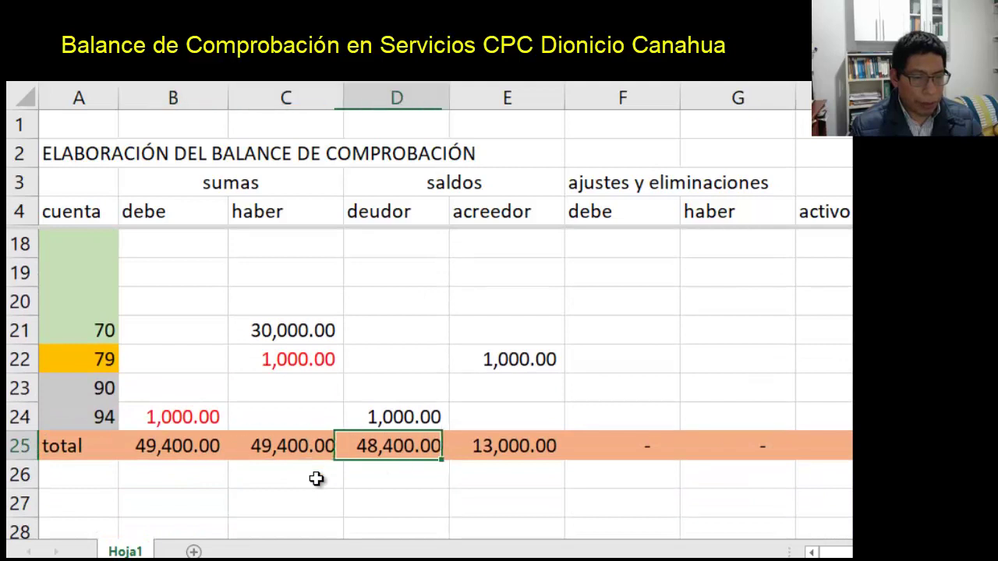
{"action": "key", "text": "Up"}
{"action": "key", "text": "Up"}
{"action": "key", "text": "Up"}
{"action": "key", "text": "Up"}
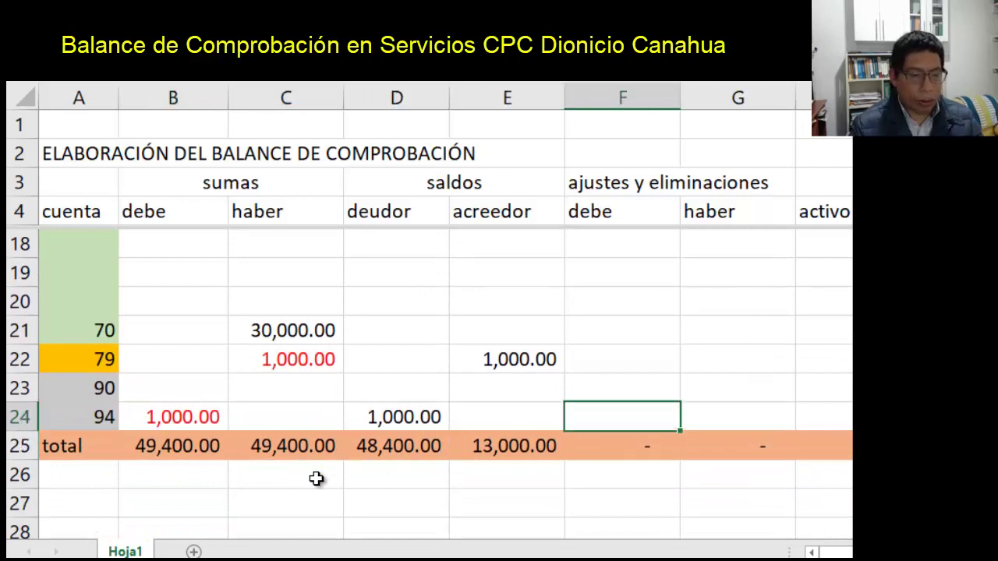
{"action": "key", "text": "Left"}
{"action": "type", "text": "="}
{"action": "key", "text": "Left"}
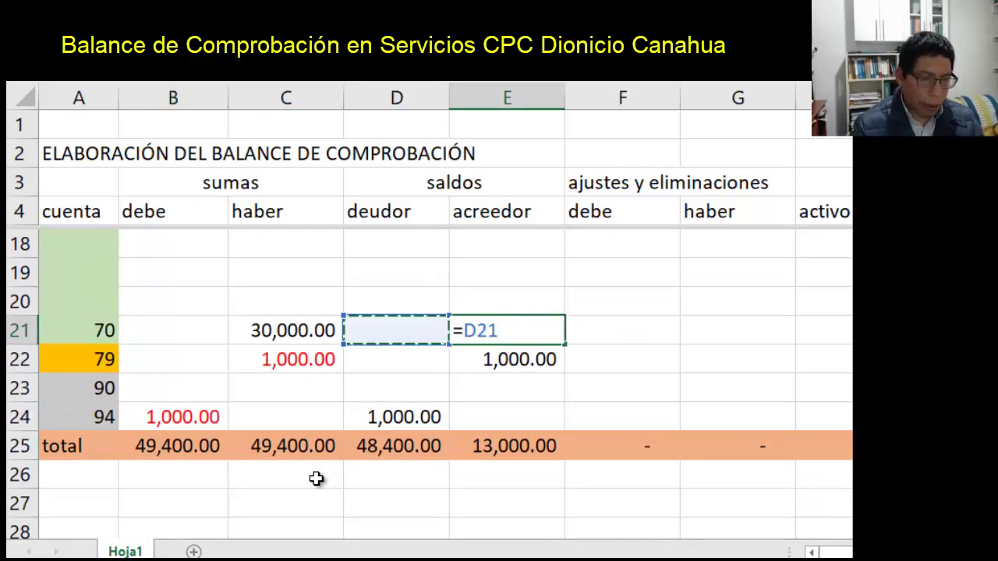
{"action": "key", "text": "Left"}
{"action": "key", "text": "Return"}
- Carry the haber sum of account 40111 from C9 into its acreedor balance in E9 with a formula
{"action": "key", "text": "Up"}
{"action": "key", "text": "Up"}
{"action": "key", "text": "Up"}
{"action": "key", "text": "Up"}
{"action": "key", "text": "Up"}
{"action": "key", "text": "Up"}
{"action": "key", "text": "Up"}
{"action": "key", "text": "Up"}
{"action": "key", "text": "Up"}
{"action": "key", "text": "Up"}
{"action": "key", "text": "Up"}
{"action": "key", "text": "Up"}
{"action": "key", "text": "Up"}
{"action": "key", "text": "Up"}
{"action": "key", "text": "Up"}
{"action": "key", "text": "Up"}
{"action": "key", "text": "Up"}
{"action": "key", "text": "Up"}
{"action": "key", "text": "Up"}
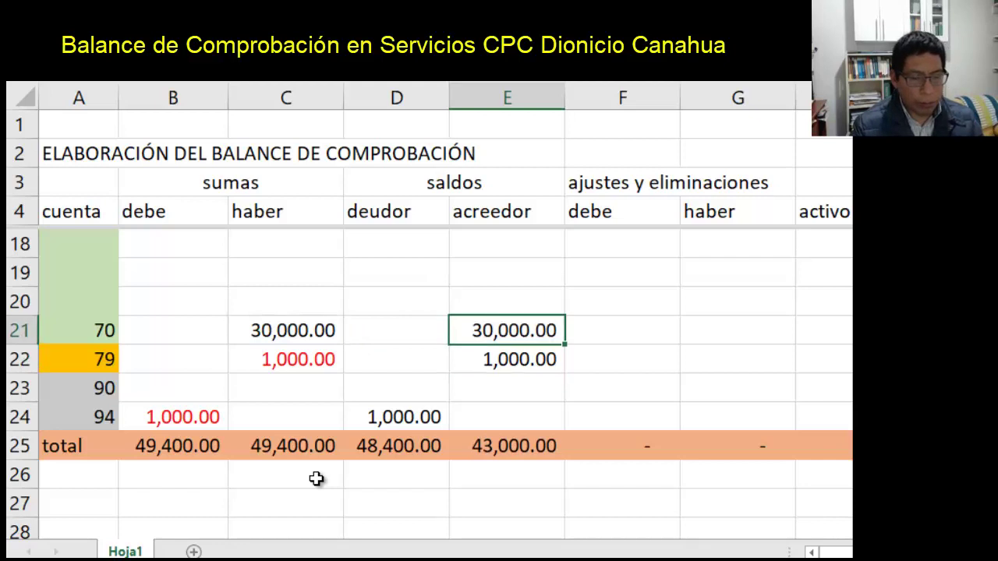
{"action": "key", "text": "Down"}
{"action": "key", "text": "Down"}
{"action": "key", "text": "Down"}
{"action": "key", "text": "Down"}
{"action": "key", "text": "Down"}
{"action": "key", "text": "Down"}
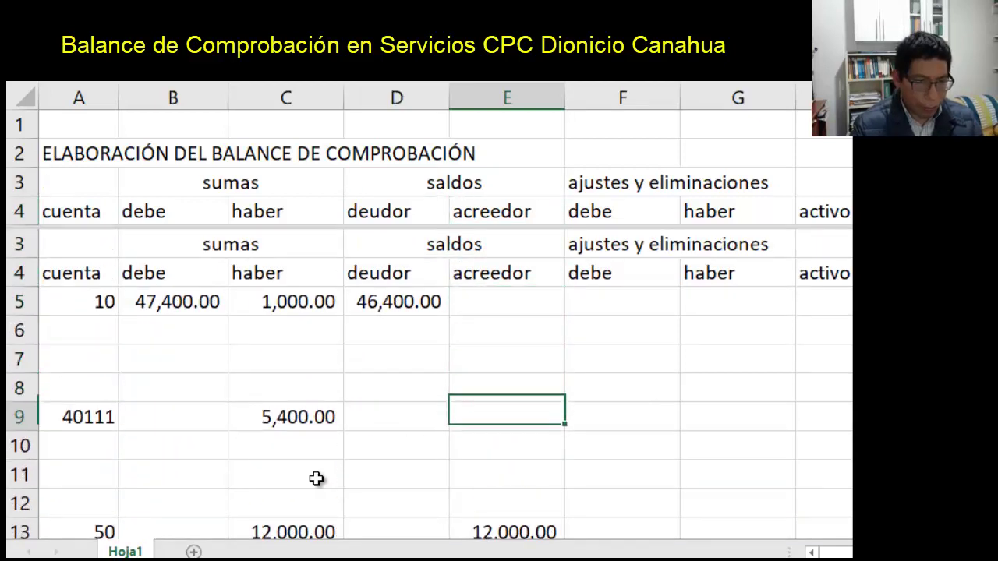
{"action": "type", "text": "="}
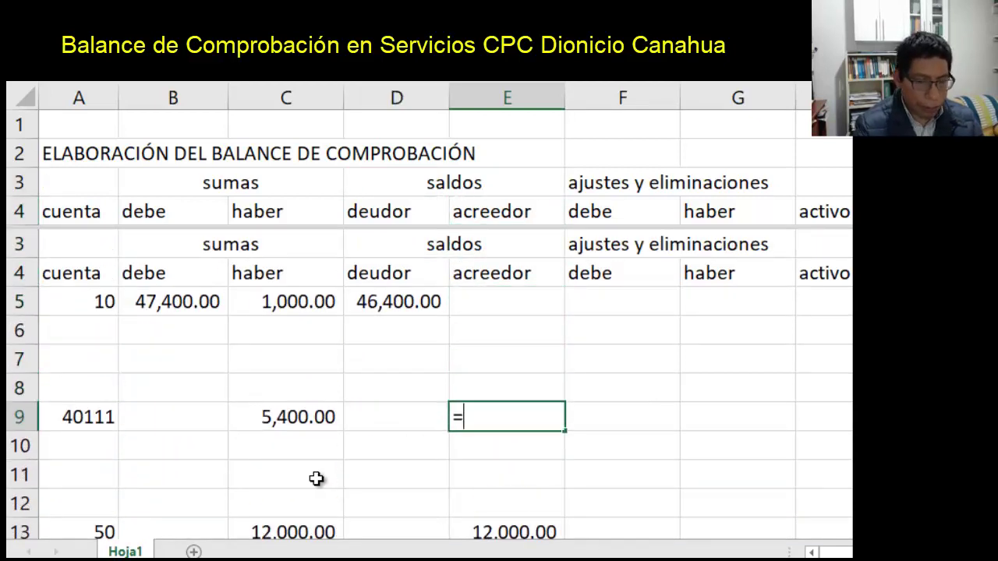
{"action": "key", "text": "Left"}
{"action": "key", "text": "Left"}
{"action": "key", "text": "Return"}
- Check that the sumas and saldos totals in row 25 balance, and return to the account 10 row
{"action": "key", "text": "Down"}
{"action": "key", "text": "Down"}
{"action": "key", "text": "Down"}
{"action": "key", "text": "Down"}
{"action": "key", "text": "Down"}
{"action": "key", "text": "Down"}
{"action": "key", "text": "Down"}
{"action": "key", "text": "Down"}
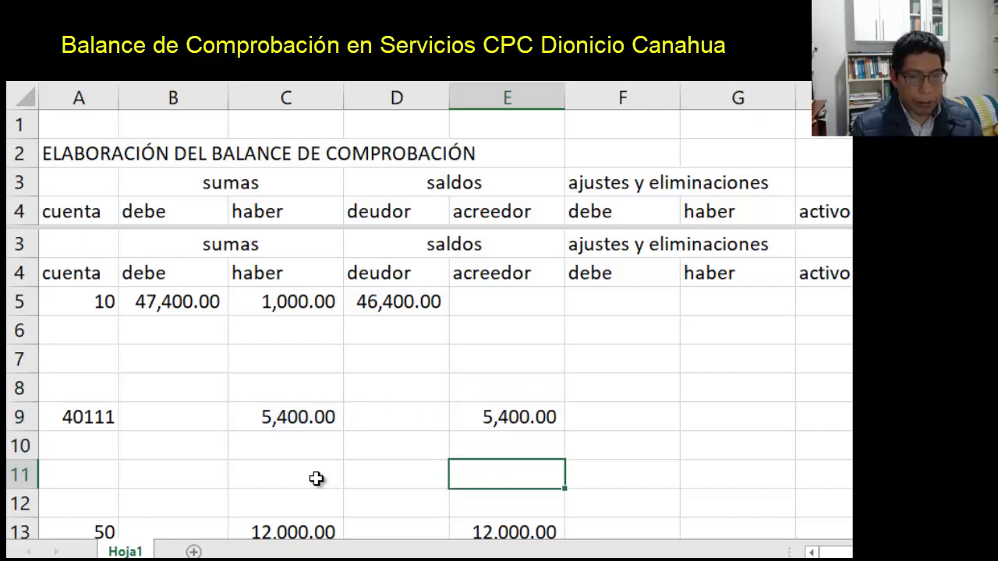
{"action": "key", "text": "Down"}
{"action": "key", "text": "Down"}
{"action": "key", "text": "Down"}
{"action": "key", "text": "Down"}
{"action": "key", "text": "Down"}
{"action": "key", "text": "Down"}
{"action": "key", "text": "Down"}
{"action": "key", "text": "Down"}
{"action": "key", "text": "Down"}
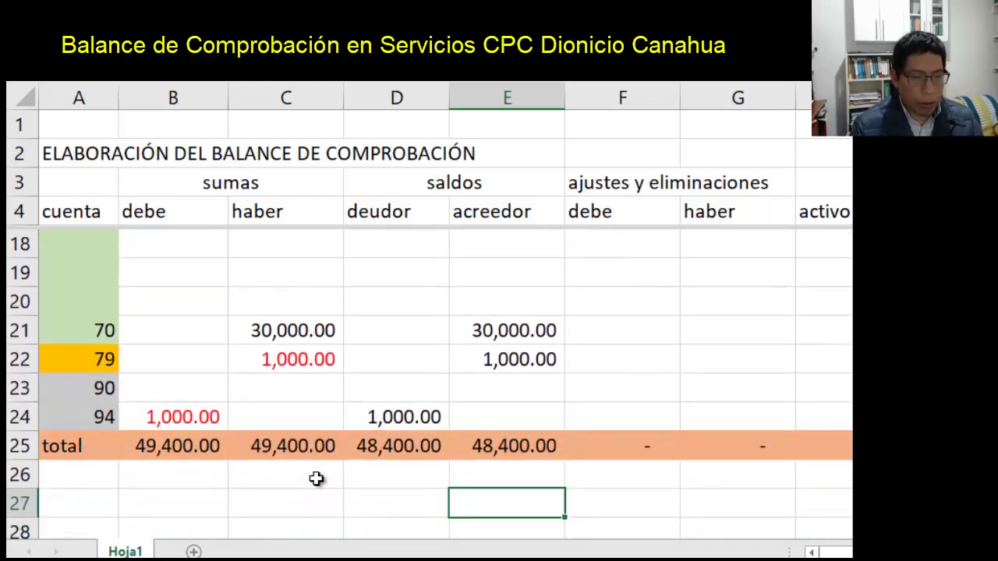
{"action": "key", "text": "Up"}
{"action": "key", "text": "Up"}
{"action": "key", "text": "Up"}
{"action": "key", "text": "Up"}
{"action": "key", "text": "Up"}
{"action": "key", "text": "Up"}
{"action": "key", "text": "Up"}
{"action": "key", "text": "Up"}
{"action": "key", "text": "Up"}
{"action": "key", "text": "Up"}
{"action": "key", "text": "Up"}
{"action": "key", "text": "Up"}
{"action": "key", "text": "Up"}
{"action": "key", "text": "Up"}
{"action": "key", "text": "Up"}
{"action": "key", "text": "Up"}
{"action": "key", "text": "Up"}
{"action": "key", "text": "Up"}
{"action": "key", "text": "Up"}
{"action": "key", "text": "Up"}
{"action": "key", "text": "Up"}
{"action": "key", "text": "Up"}
{"action": "key", "text": "Up"}
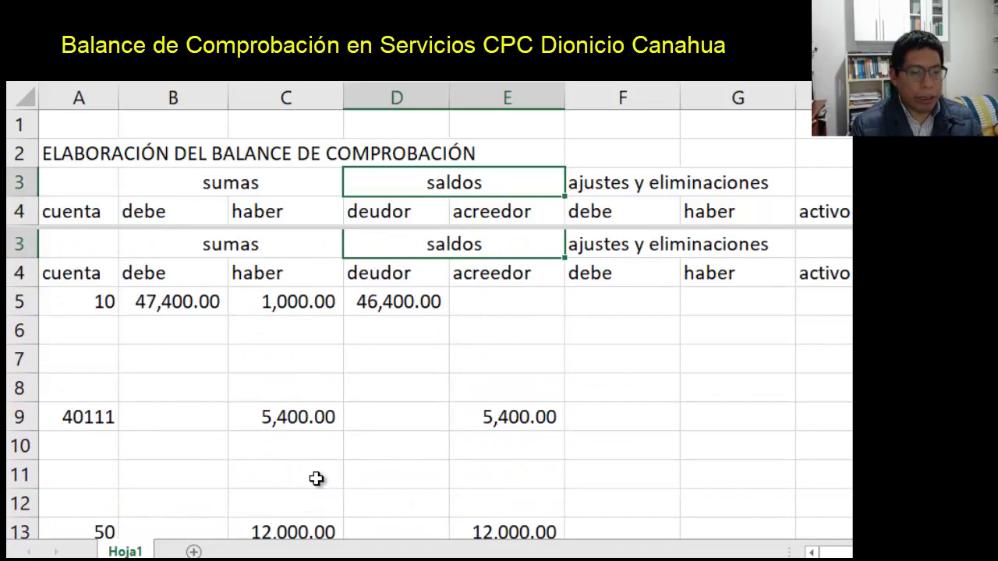
{"action": "key", "text": "Down"}
{"action": "key", "text": "Down"}
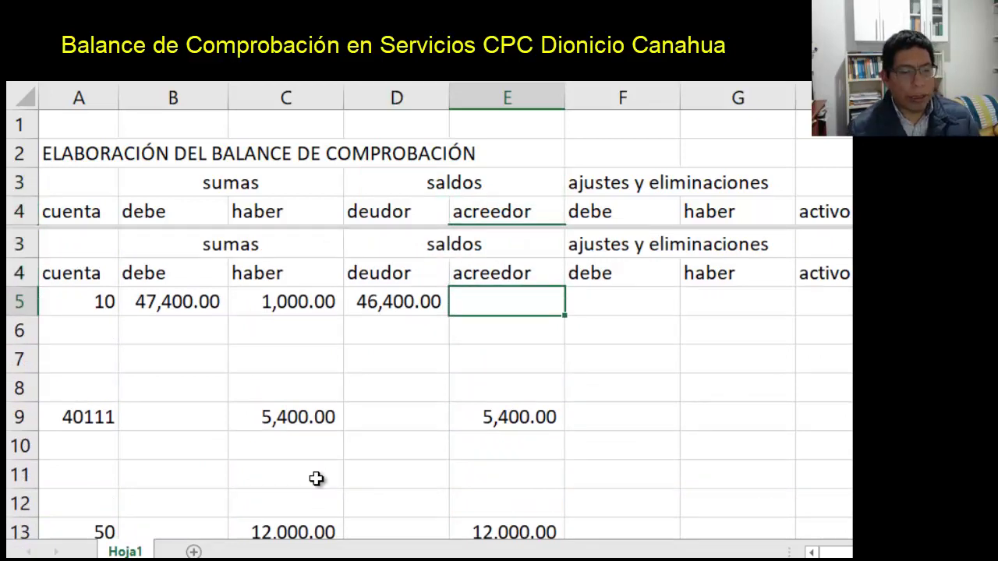
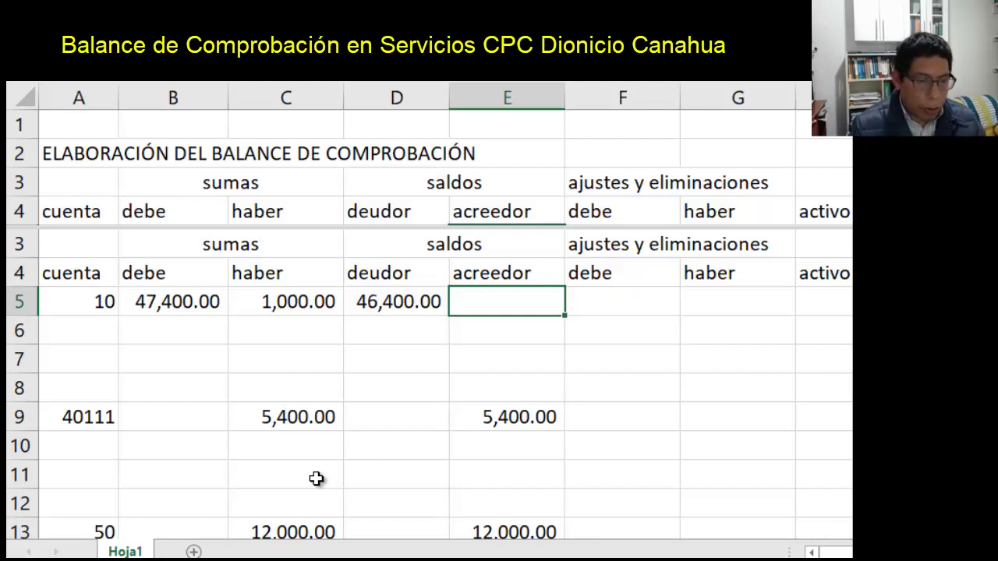
- Review the deudor and acreedor balances of accounts 10, 40111 and 50
{"action": "key", "text": "Down"}
{"action": "key", "text": "Down"}
{"action": "key", "text": "Down"}
{"action": "key", "text": "Down"}
{"action": "key", "text": "Down"}
{"action": "key", "text": "Down"}
{"action": "key", "text": "Down"}
{"action": "key", "text": "Down"}
{"action": "key", "text": "Down"}
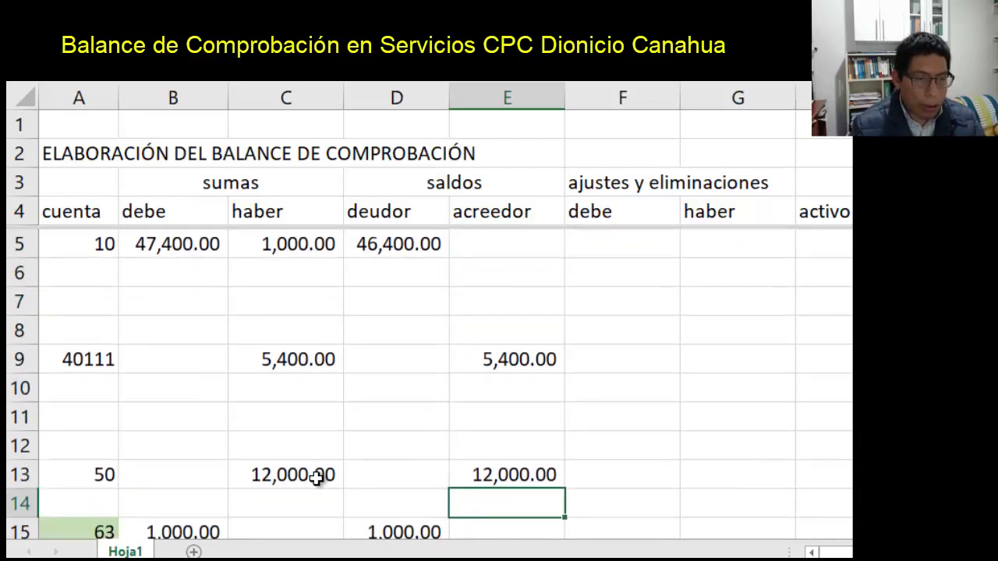
{"action": "key", "text": "Up"}
{"action": "key", "text": "Up"}
{"action": "key", "text": "Up"}
{"action": "key", "text": "Up"}
{"action": "key", "text": "Up"}
{"action": "key", "text": "Up"}
{"action": "key", "text": "Up"}
{"action": "key", "text": "Up"}
{"action": "key", "text": "Up"}
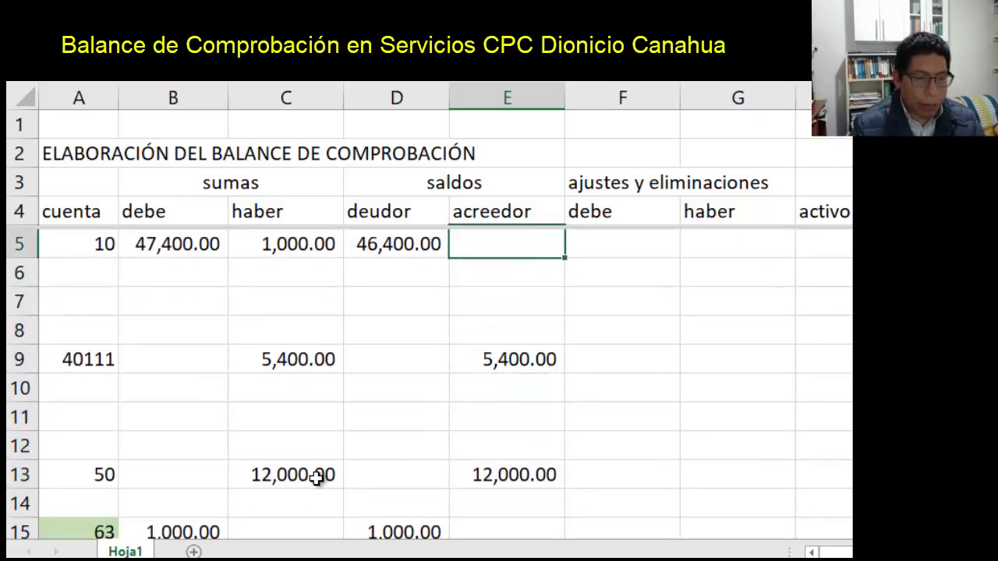
{"action": "key", "text": "Left"}
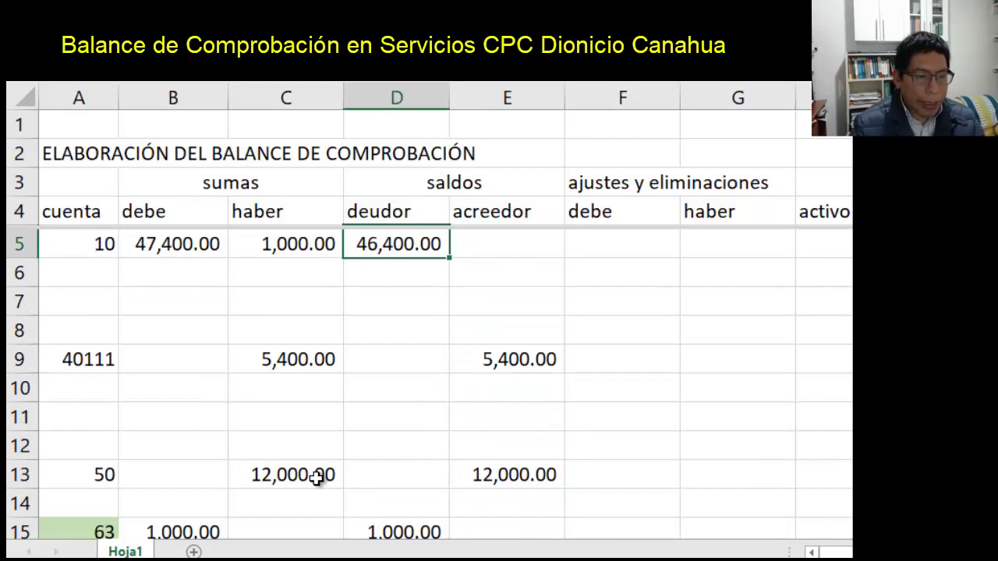
- Hide the sumas debe and haber columns, B and C
{"action": "left_click_drag", "start_coordinate": [307, 98], "coordinate": [206, 95]}
{"action": "right_click", "coordinate": [175, 98]}
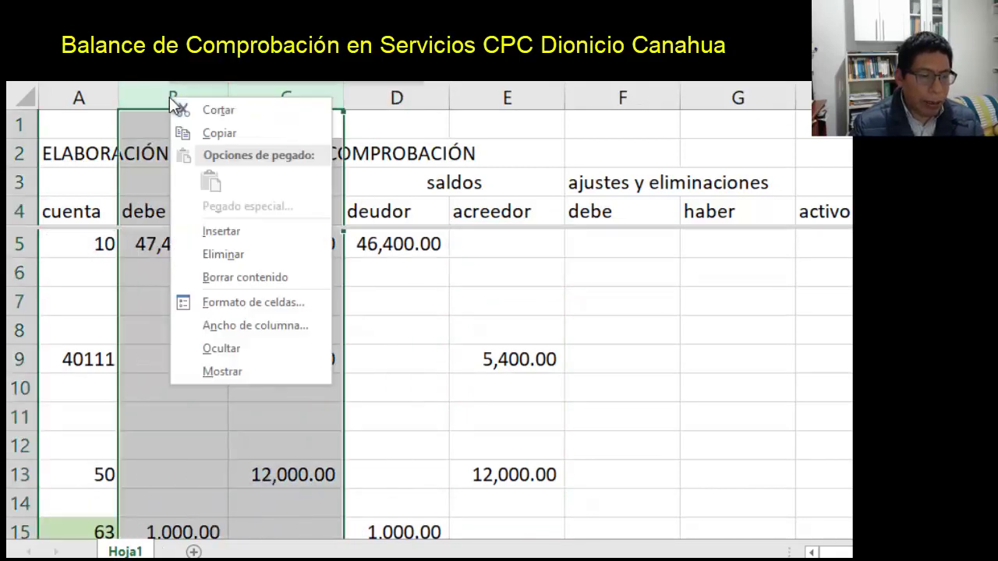
{"action": "left_click", "coordinate": [273, 351]}
{"action": "left_click", "coordinate": [438, 272]}
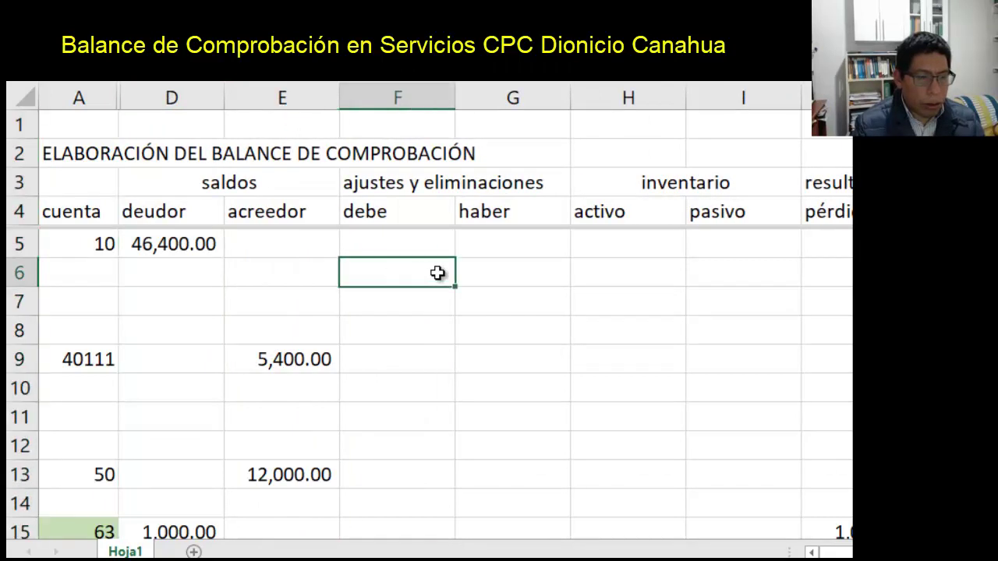
- Carry the deudor balance of account 10 from D5 into its inventario activo cell H5 with a formula
{"action": "key", "text": "Up"}
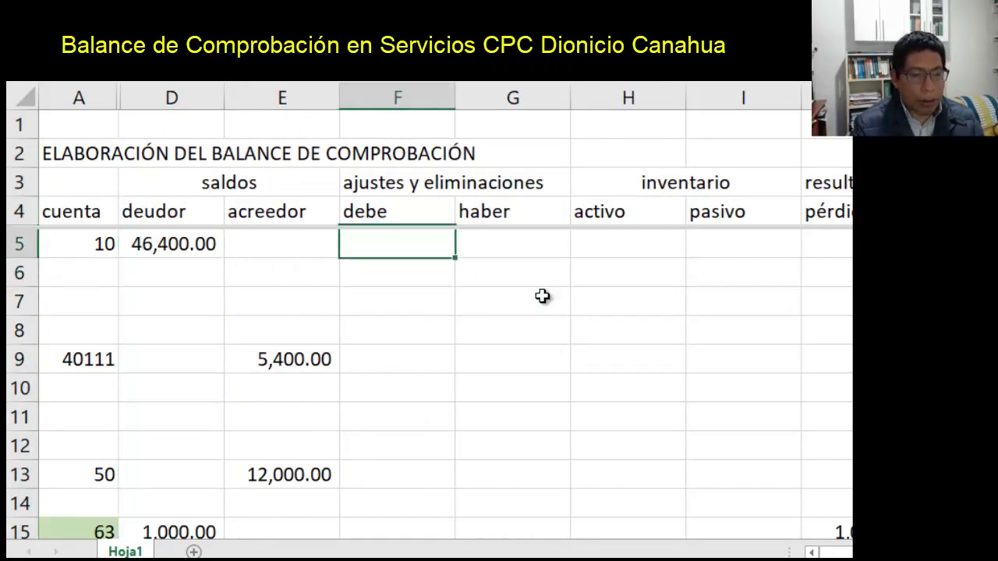
{"action": "key", "text": "Right"}
{"action": "key", "text": "Right"}
{"action": "type", "text": "="}
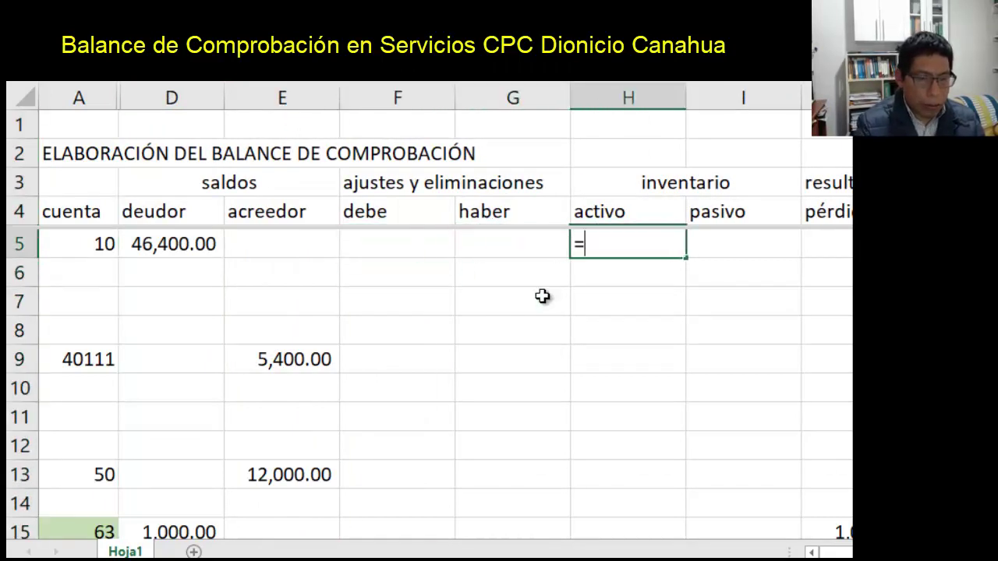
{"action": "key", "text": "Left"}
{"action": "key", "text": "Left"}
{"action": "key", "text": "Left"}
{"action": "key", "text": "Left"}
{"action": "key", "text": "Return"}
{"action": "key", "text": "Up"}
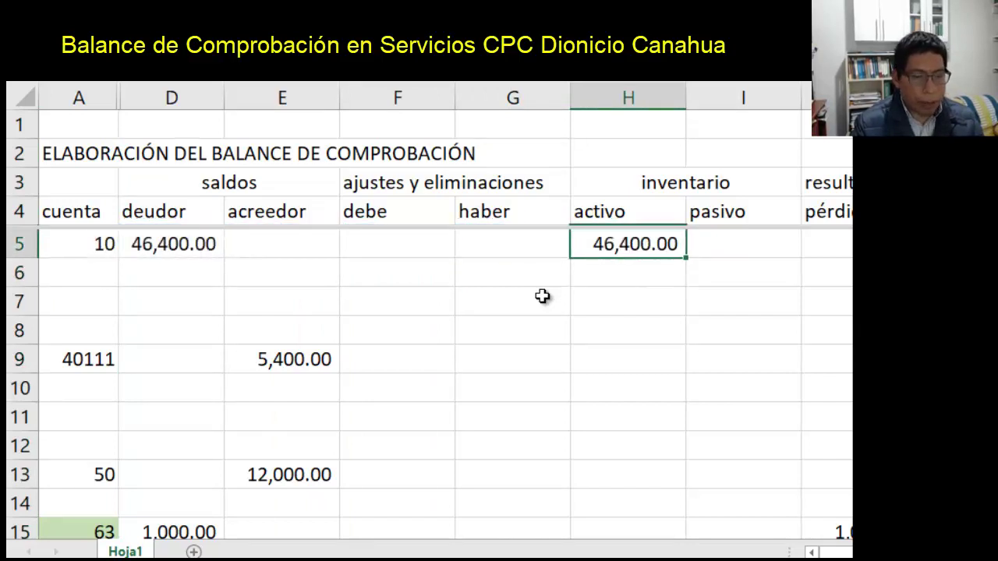
- Carry the acreedor balance of account 40111 from E9 into its inventario pasivo cell I9 with a formula
{"action": "key", "text": "Right"}
{"action": "key", "text": "Right"}
{"action": "key", "text": "Down"}
{"action": "key", "text": "Down"}
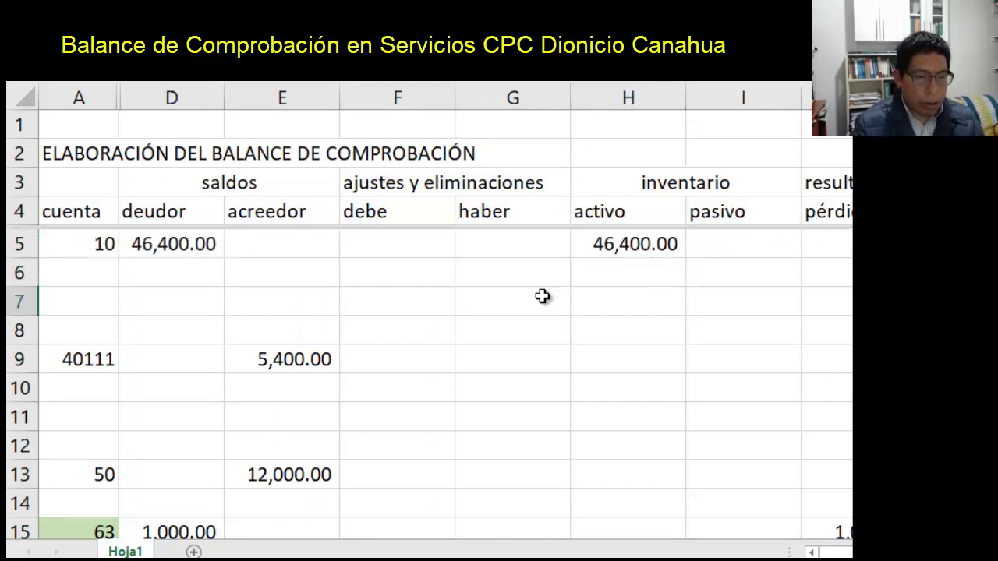
{"action": "key", "text": "Down"}
{"action": "key", "text": "Left"}
{"action": "key", "text": "Left"}
{"action": "key", "text": "Down"}
{"action": "key", "text": "Right"}
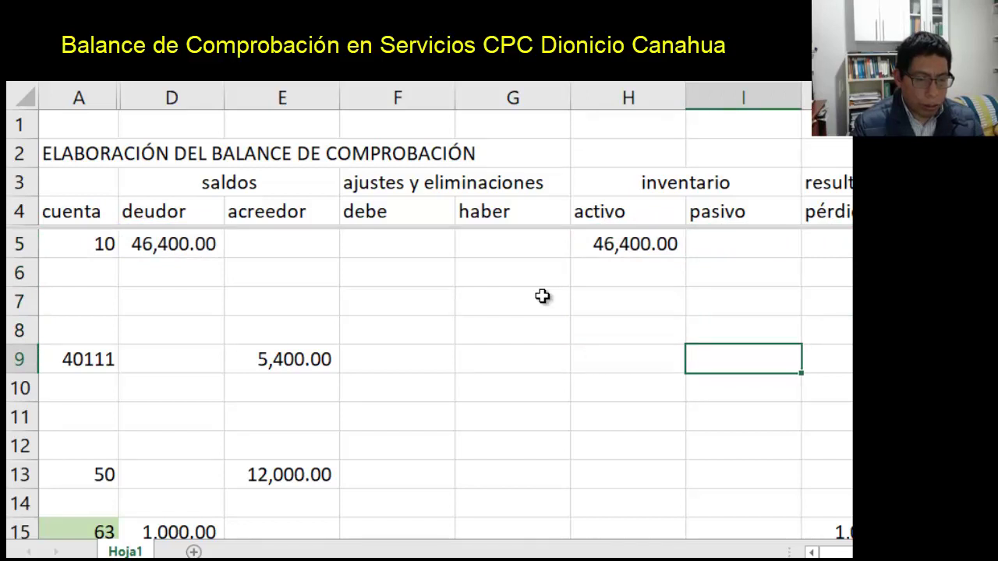
{"action": "type", "text": "="}
{"action": "key", "text": "Left"}
{"action": "key", "text": "Left"}
{"action": "key", "text": "Left"}
{"action": "key", "text": "Left"}
{"action": "key", "text": "Return"}
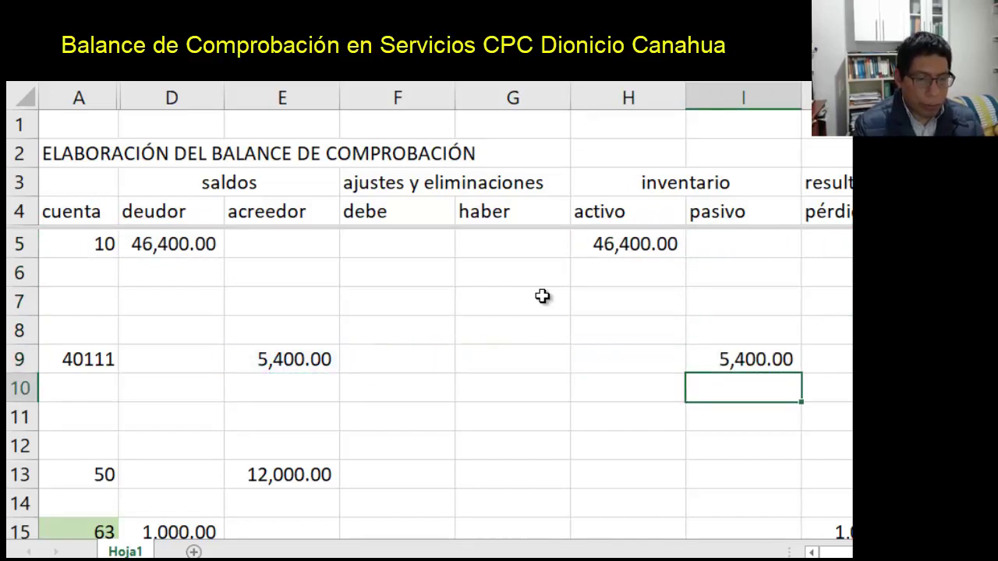
- Carry the acreedor balance of account 50 from E13 into its inventario pasivo cell I13 with a formula
{"action": "key", "text": "Down"}
{"action": "key", "text": "Down"}
{"action": "key", "text": "Down"}
{"action": "type", "text": "="}
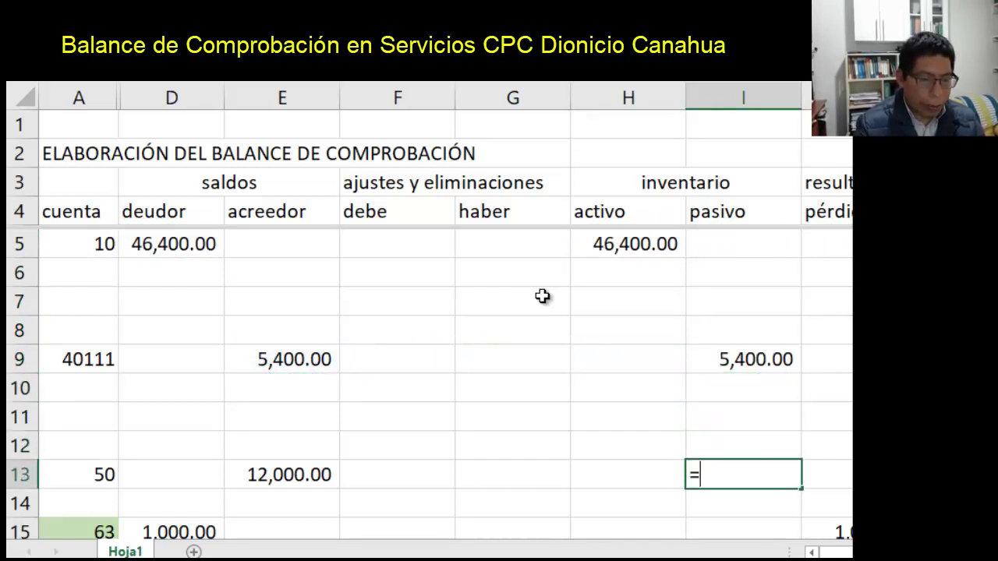
{"action": "key", "text": "Left"}
{"action": "key", "text": "Left"}
{"action": "key", "text": "Left"}
{"action": "key", "text": "Left"}
{"action": "key", "text": "Return"}
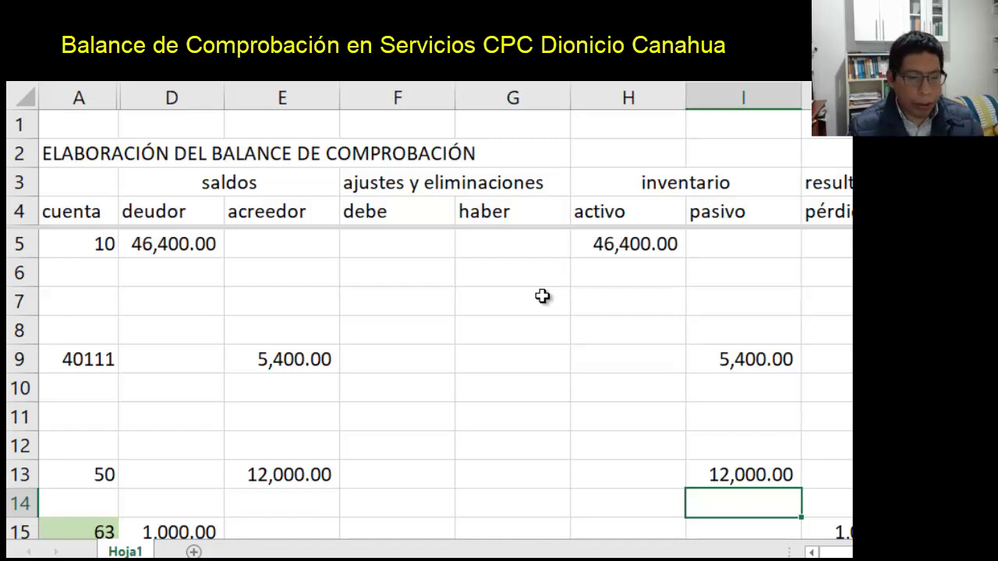
- Calculate the inventario result in I26 as total activo minus total pasivo, using =H25-I25
{"action": "key", "text": "Down"}
{"action": "key", "text": "Down"}
{"action": "key", "text": "Down"}
{"action": "key", "text": "Down"}
{"action": "key", "text": "Down"}
{"action": "key", "text": "Down"}
{"action": "key", "text": "Down"}
{"action": "key", "text": "Down"}
{"action": "key", "text": "Down"}
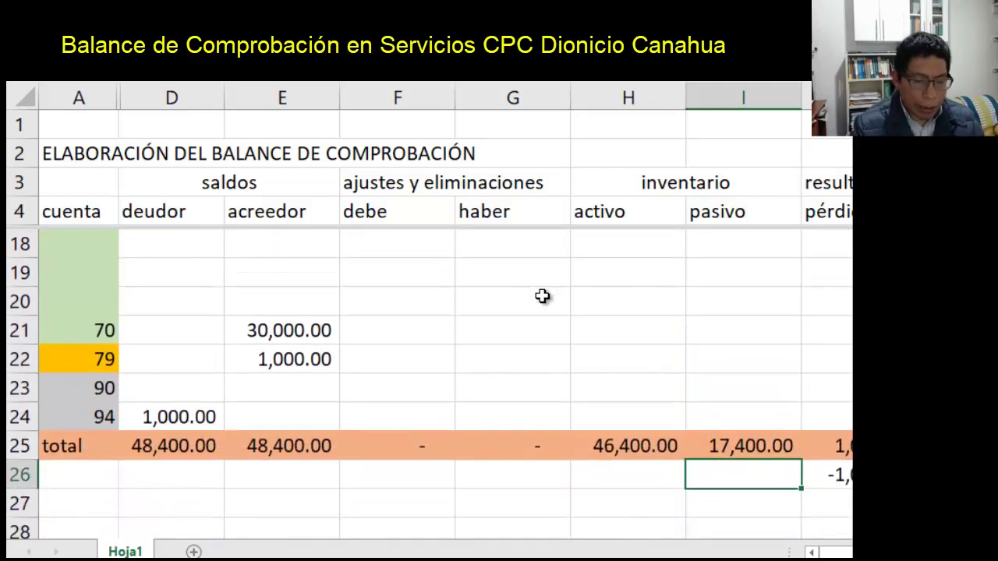
{"action": "type", "text": "="}
{"action": "key", "text": "Left"}
{"action": "key", "text": "Up"}
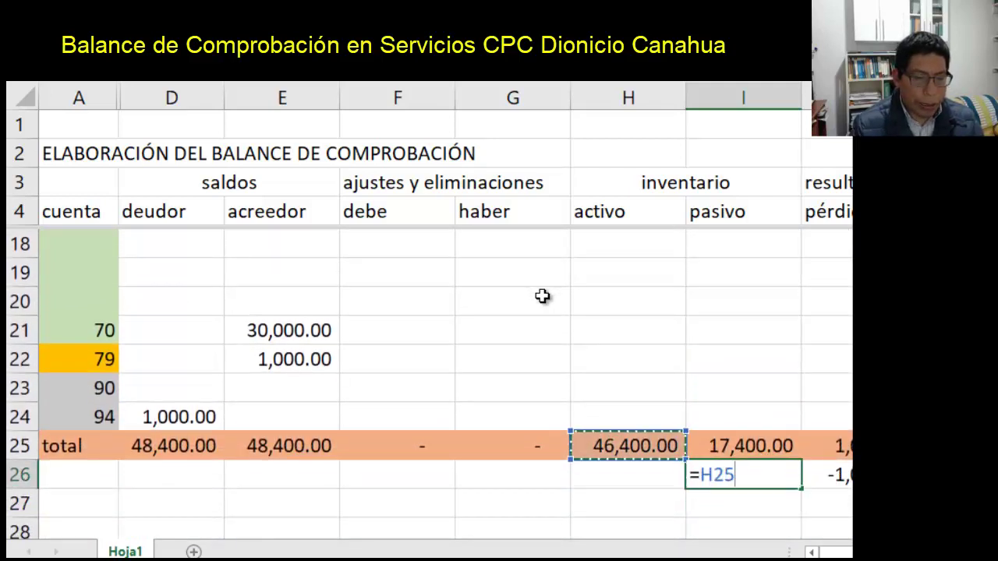
{"action": "type", "text": "-"}
{"action": "key", "text": "Up"}
{"action": "key", "text": "Return"}
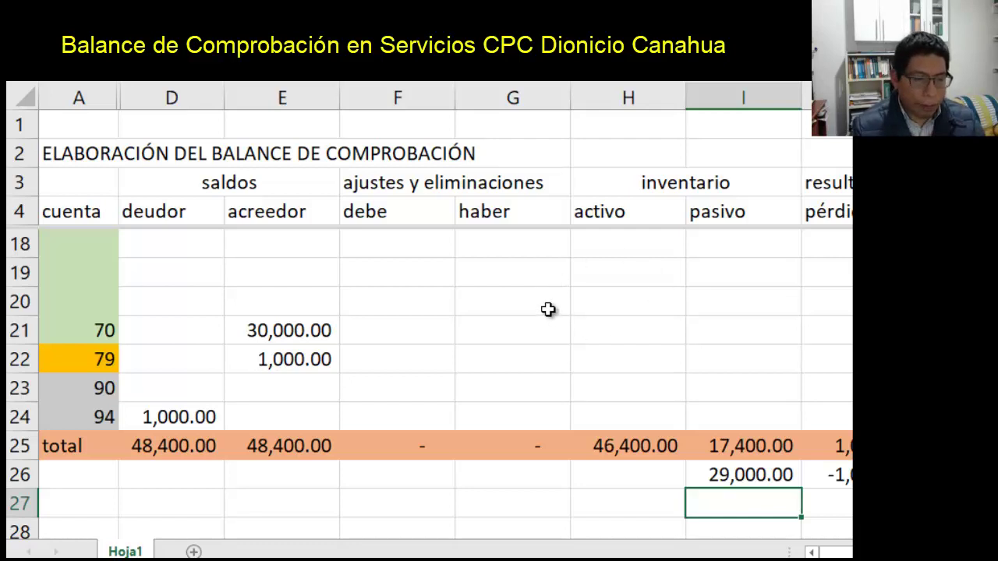
- Try carrying the acreedor balance of account 70 from E21 into inventario pasivo cell I21, and clear that cell again
{"action": "left_click", "coordinate": [541, 329]}
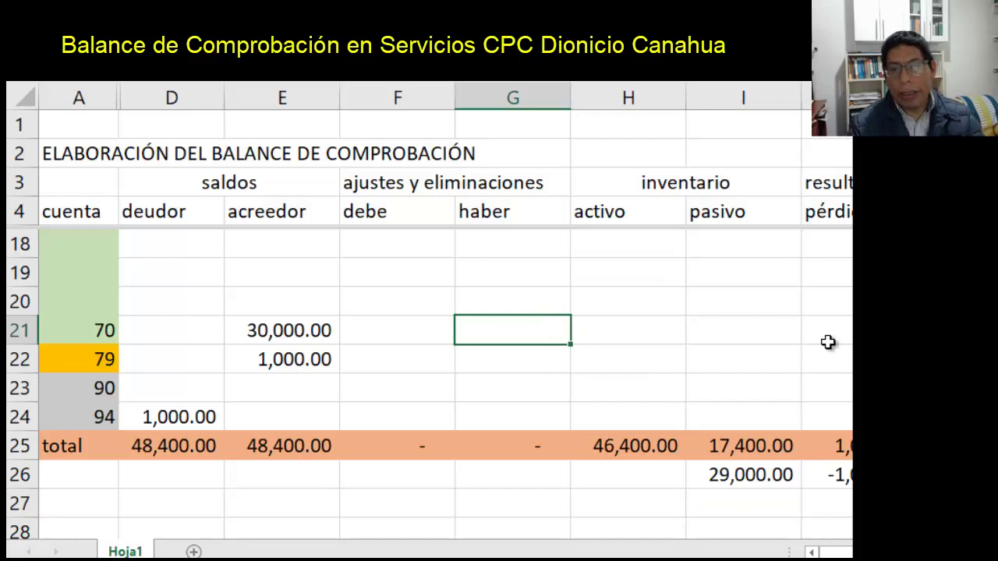
{"action": "key", "text": "Right"}
{"action": "key", "text": "Right"}
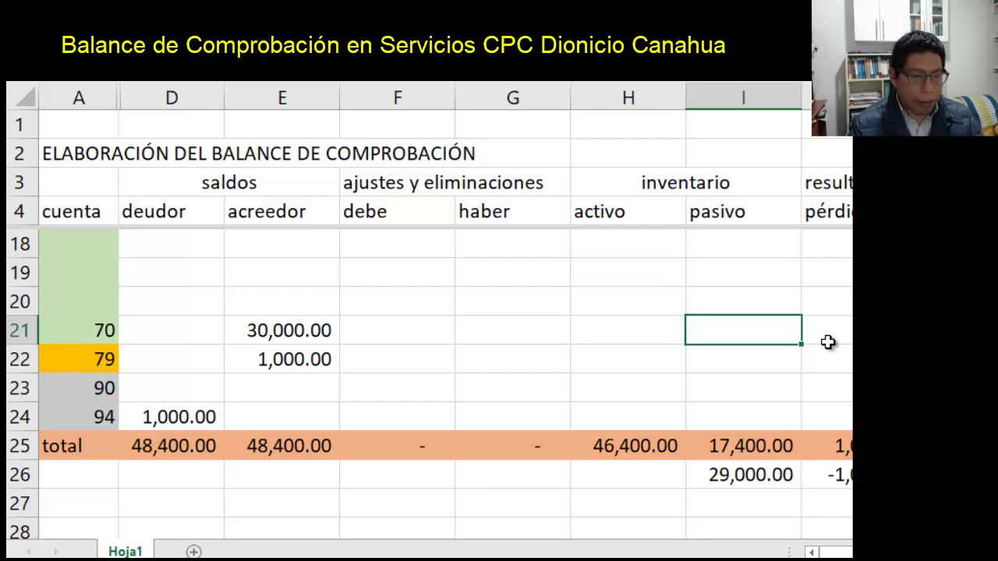
{"action": "type", "text": "="}
{"action": "key", "text": "Left"}
{"action": "key", "text": "Left"}
{"action": "key", "text": "Left"}
{"action": "key", "text": "Left"}
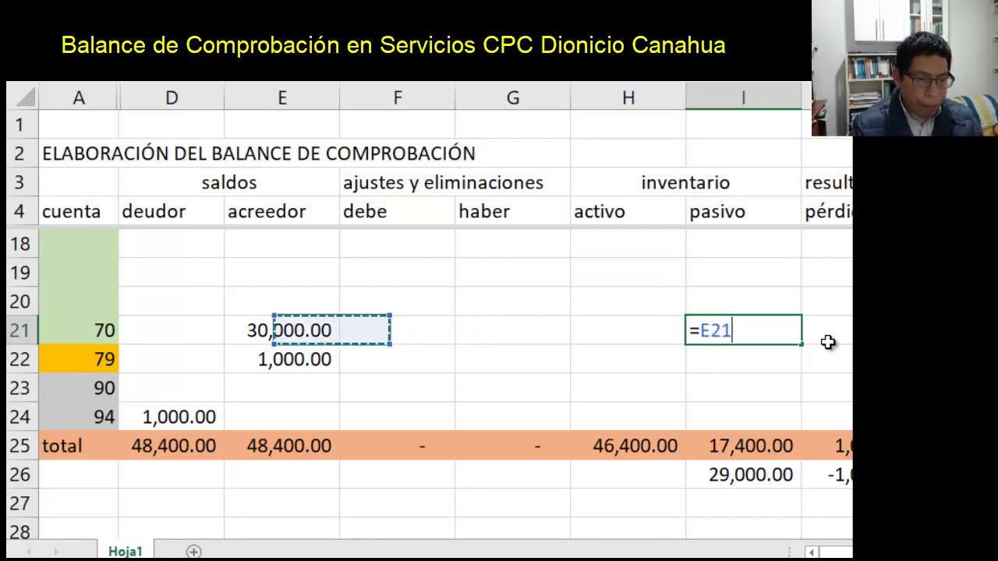
{"action": "key", "text": "Return"}
{"action": "key", "text": "Up"}
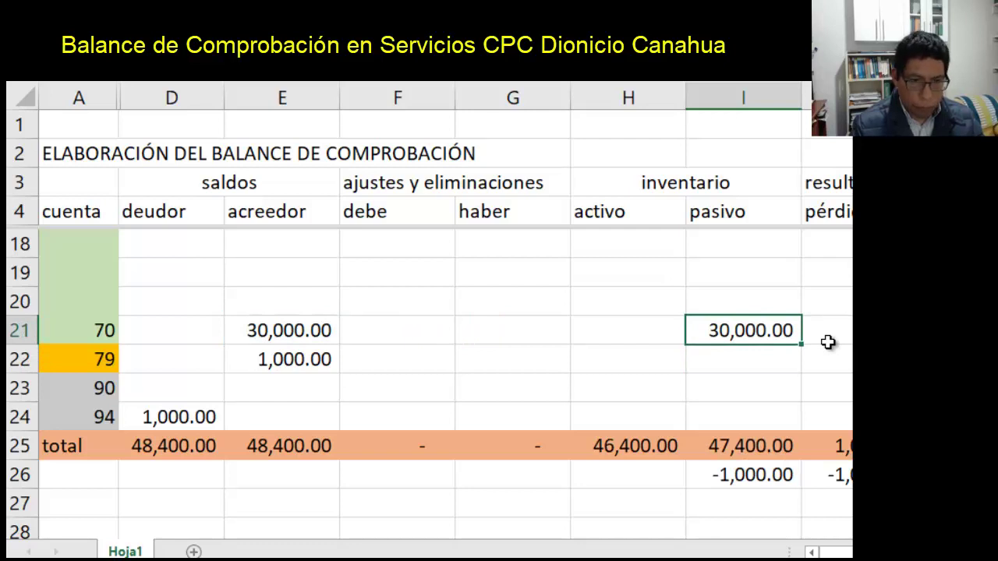
{"action": "key", "text": "Delete"}
- Go to the results columns in the row of account 70
{"action": "key", "text": "Right"}
{"action": "key", "text": "Right"}
{"action": "key", "text": "Right"}
{"action": "key", "text": "Right"}
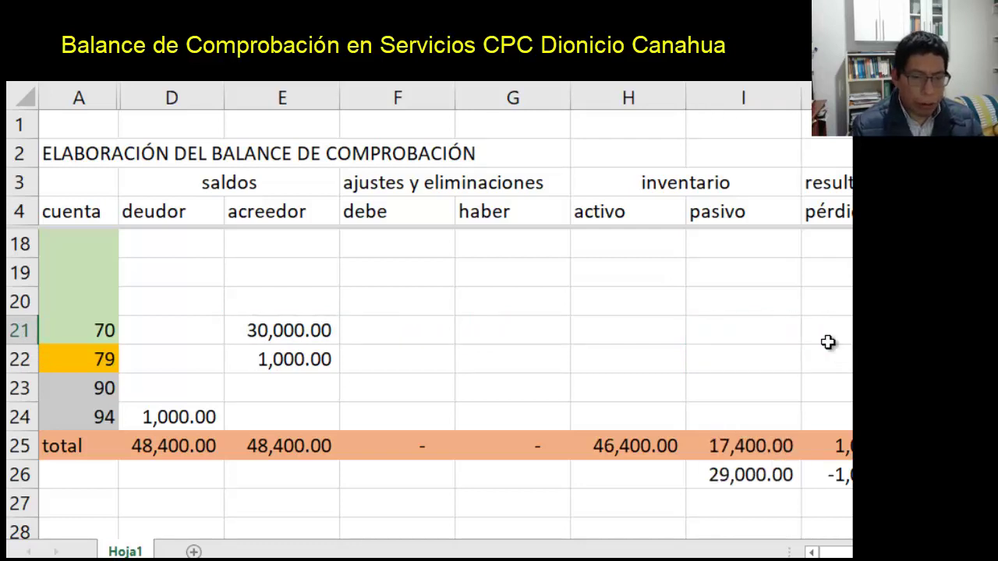
- Enter a formula in K21 that carries account 70's acreedor balance from E21 into ganancia under resultado por naturaleza
{"action": "key", "text": "Left"}
{"action": "key", "text": "Left"}
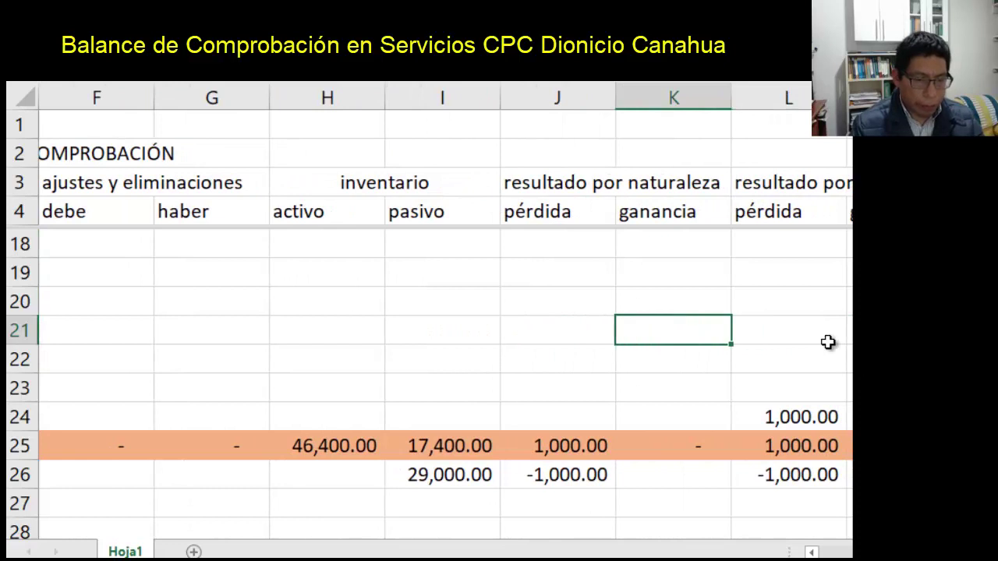
{"action": "key", "text": "F2"}
{"action": "type", "text": "="}
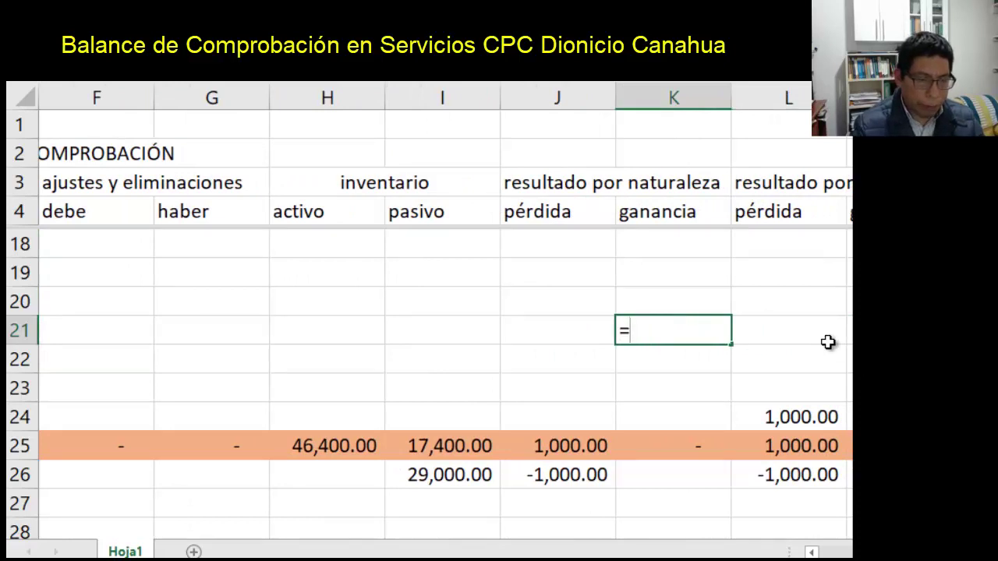
{"action": "key", "text": "Left"}
{"action": "key", "text": "Left"}
{"action": "key", "text": "Left"}
{"action": "key", "text": "Left"}
{"action": "key", "text": "Left"}
{"action": "key", "text": "Return"}
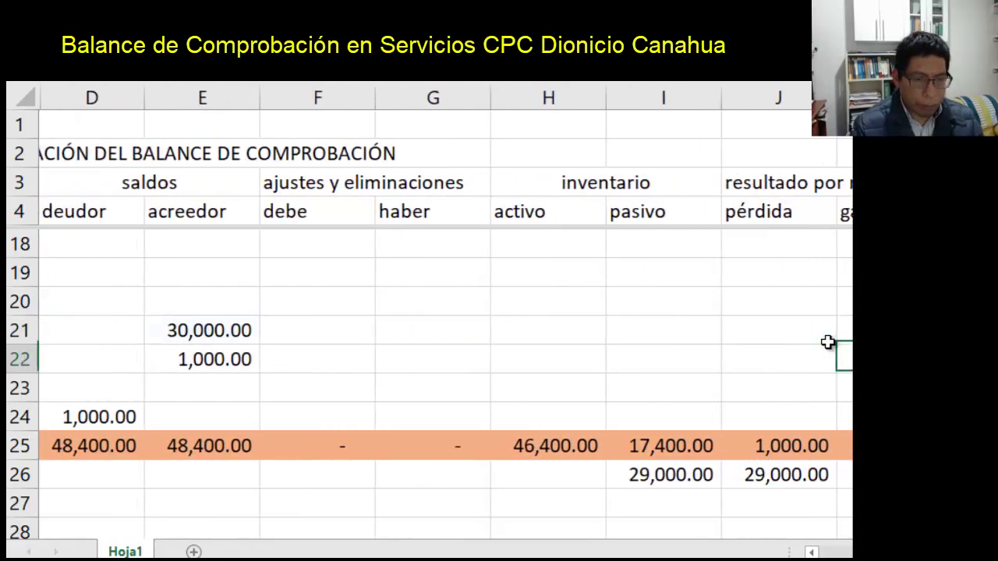
- Set M21, ganancia under resultado por función, equal to account 70's ganancia in K21
{"action": "key", "text": "Up"}
{"action": "key", "text": "Right"}
{"action": "key", "text": "Right"}
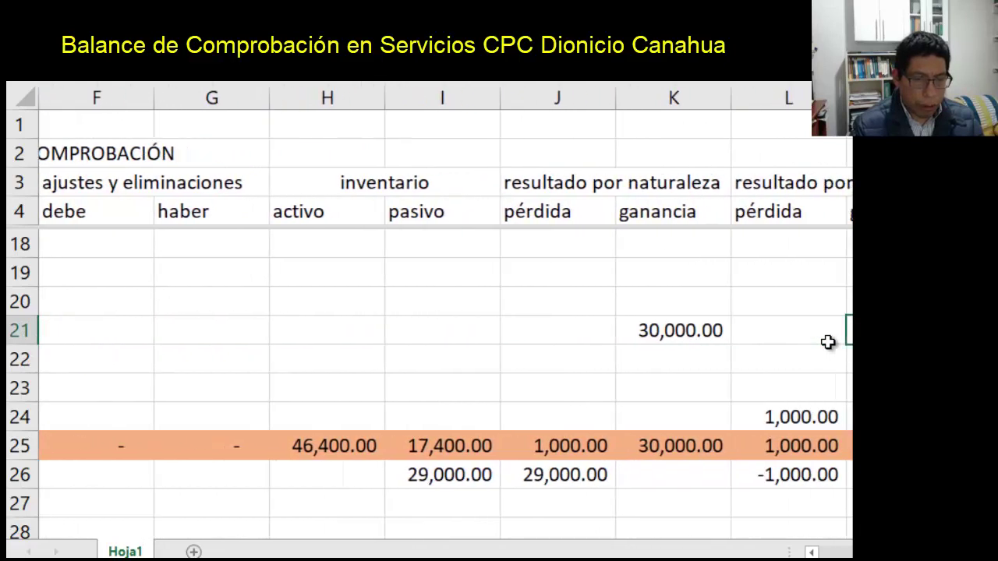
{"action": "type", "text": "="}
{"action": "key", "text": "Left"}
{"action": "key", "text": "Left"}
{"action": "key", "text": "Return"}
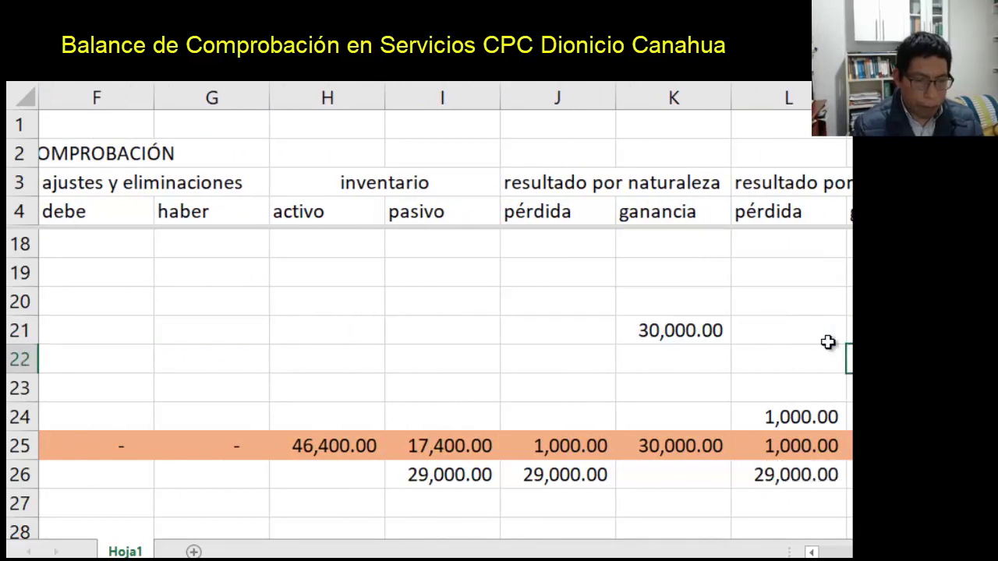
- Compare the balancing results in row 26 under the inventario and resultado por naturaleza columns
{"action": "left_click", "coordinate": [828, 347]}
{"action": "key", "text": "Left"}
{"action": "key", "text": "Left"}
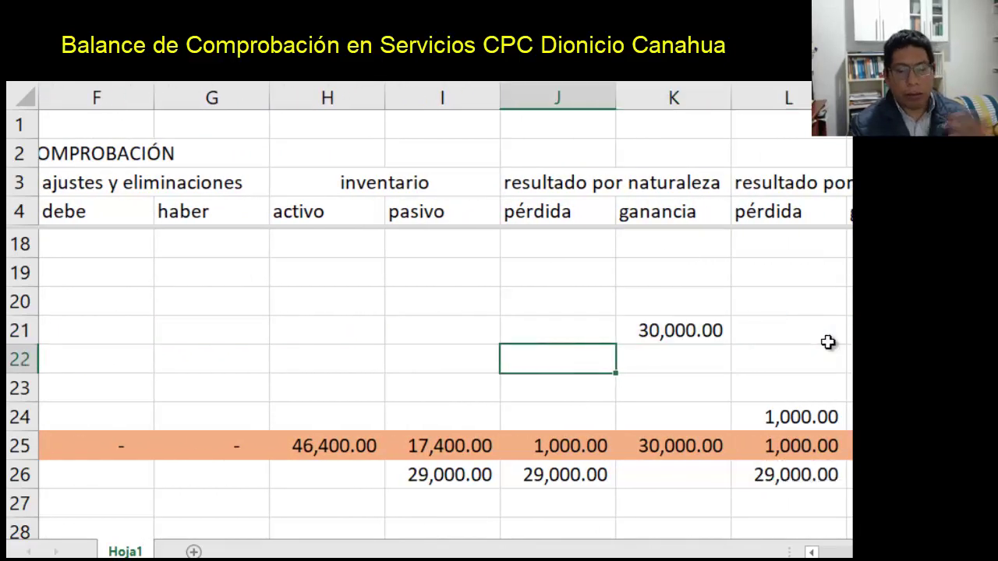
{"action": "key", "text": "Down"}
{"action": "key", "text": "Down"}
{"action": "key", "text": "Down"}
{"action": "key", "text": "Down"}
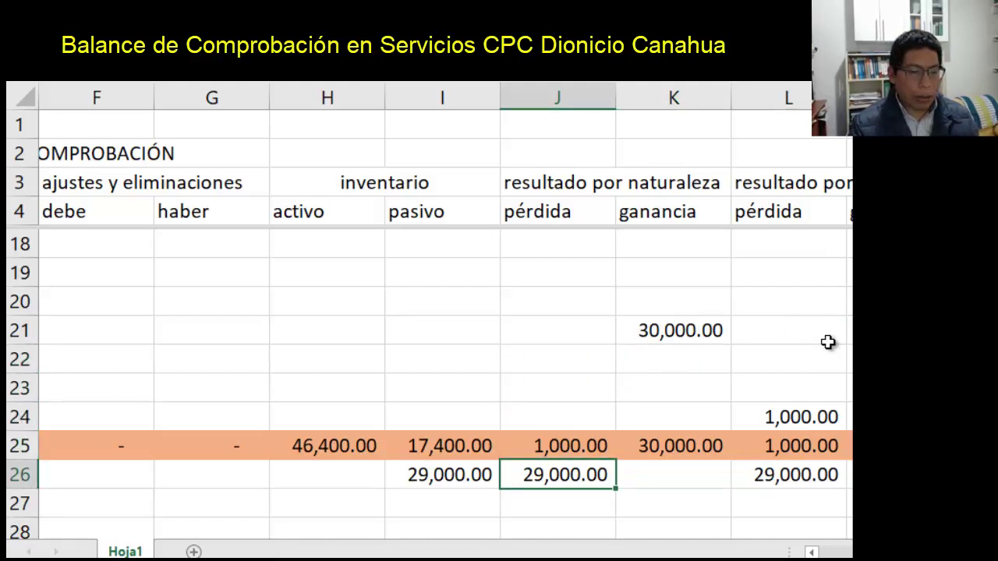
{"action": "key", "text": "Left"}
{"action": "key", "text": "Right"}
{"action": "key", "text": "Right"}
{"action": "key", "text": "Left"}
{"action": "key", "text": "Left"}
{"action": "key", "text": "Left"}
- Trace account 70 along row 21 from its balance to the ganancia columns by naturaleza and función
{"action": "key", "text": "Up"}
{"action": "key", "text": "Up"}
{"action": "key", "text": "Up"}
{"action": "key", "text": "Up"}
{"action": "key", "text": "Up"}
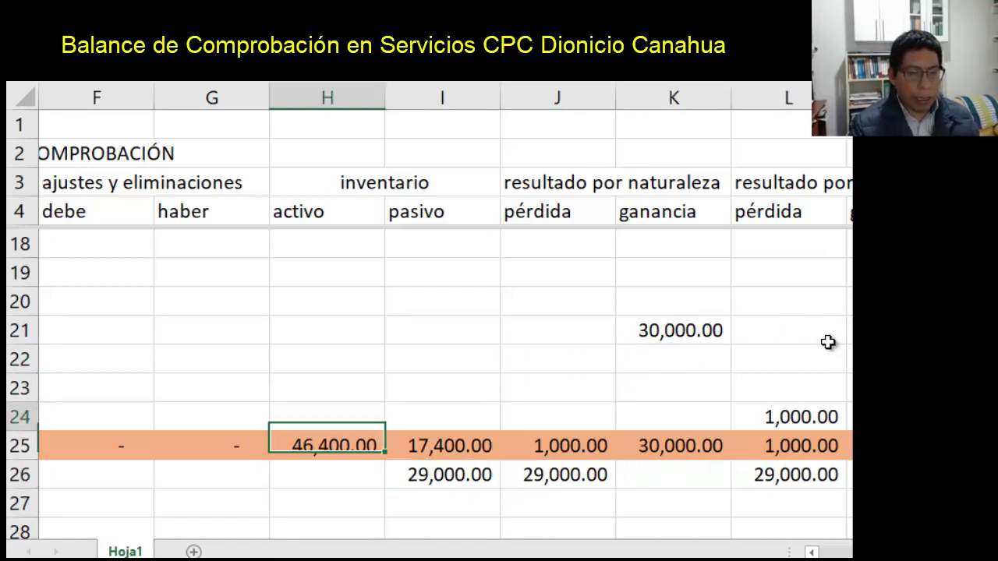
{"action": "key", "text": "Up"}
{"action": "key", "text": "Left"}
{"action": "key", "text": "Left"}
{"action": "key", "text": "Left"}
{"action": "key", "text": "Left"}
{"action": "key", "text": "Left"}
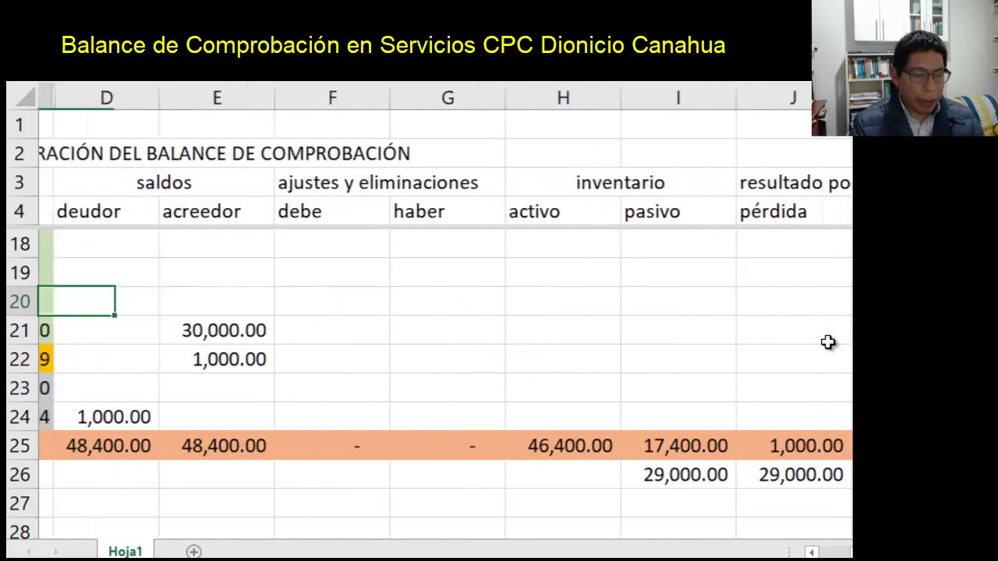
{"action": "key", "text": "Down"}
{"action": "key", "text": "Right"}
{"action": "key", "text": "Right"}
{"action": "key", "text": "Right"}
{"action": "key", "text": "Right"}
{"action": "key", "text": "Right"}
{"action": "key", "text": "Right"}
{"action": "key", "text": "Right"}
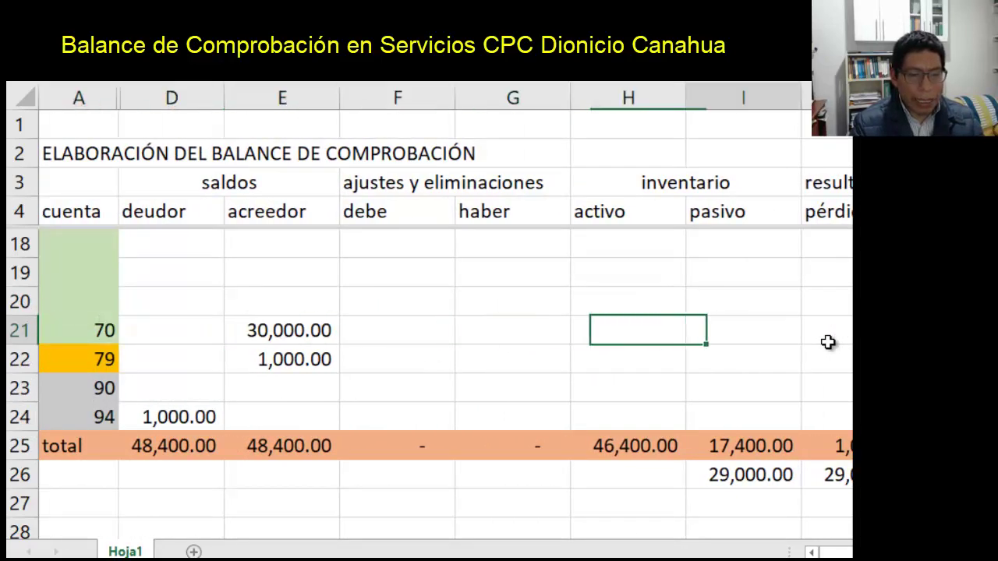
{"action": "key", "text": "Right"}
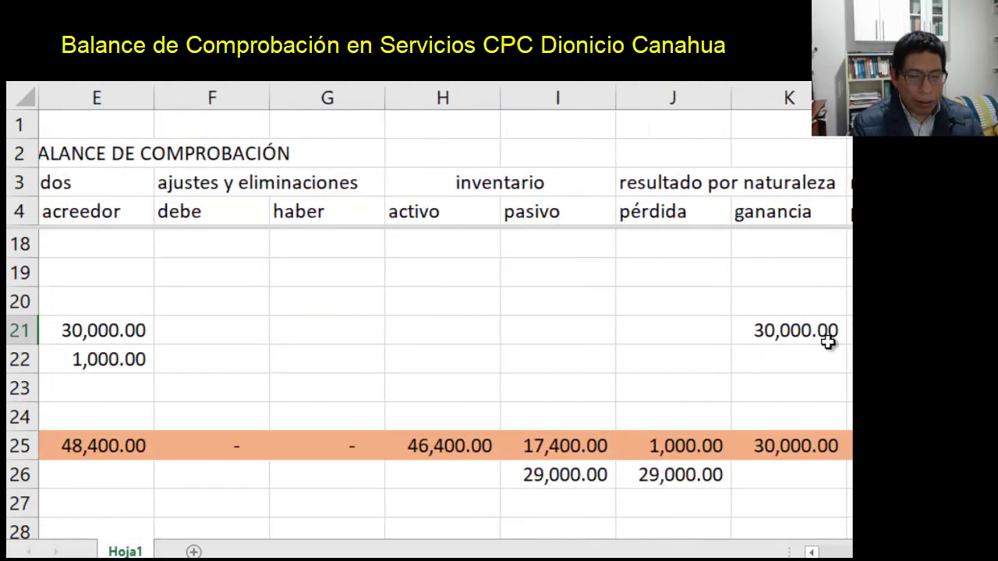
{"action": "key", "text": "Right"}
{"action": "key", "text": "Right"}
{"action": "key", "text": "Right"}
{"action": "key", "text": "Right"}
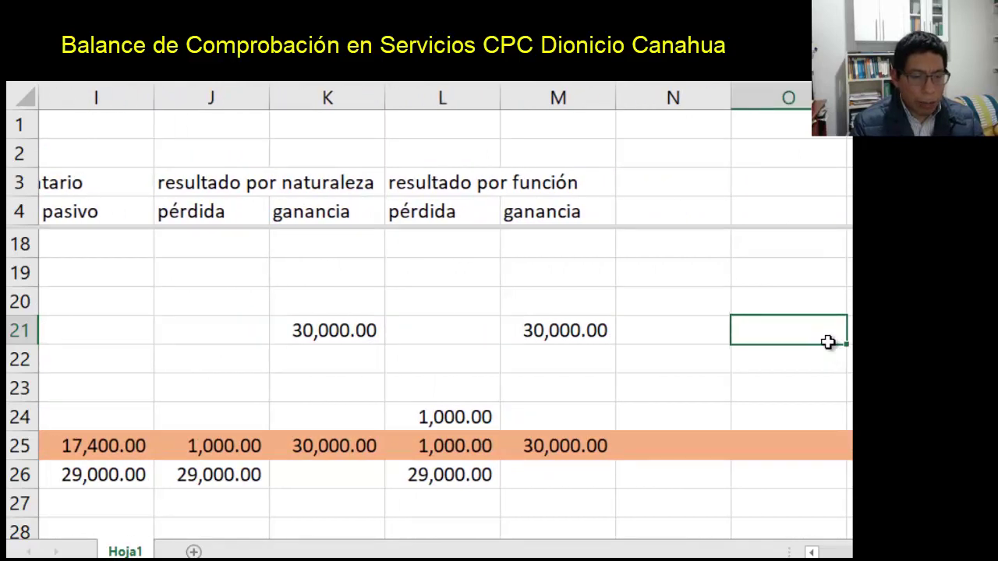
- Shrink the upper split pane to two rows and show only header rows 3 and 4 in it
{"action": "key", "text": "Left"}
{"action": "key", "text": "Up"}
{"action": "key", "text": "Up"}
{"action": "key", "text": "Up"}
{"action": "key", "text": "Up"}
{"action": "key", "text": "Up"}
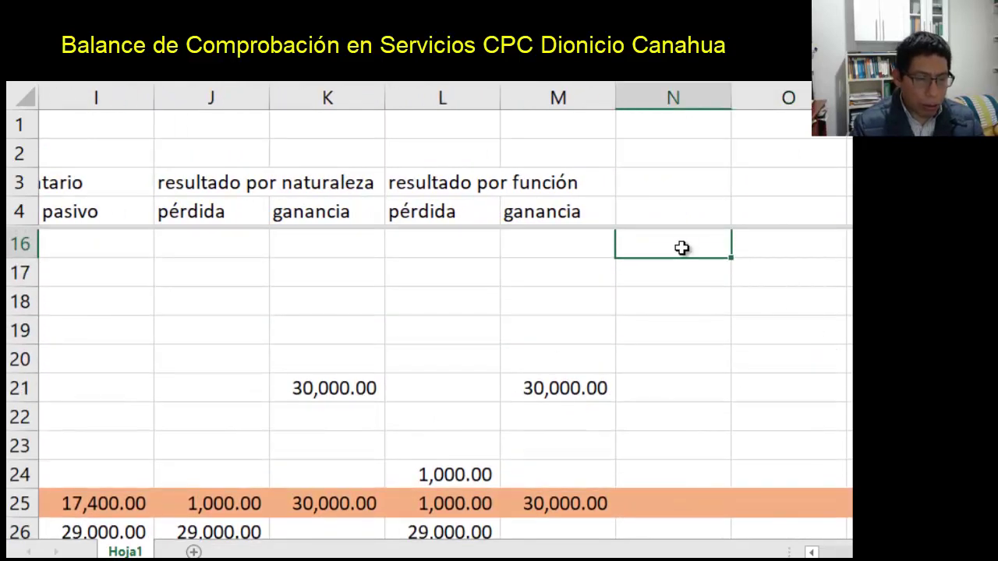
{"action": "left_click_drag", "start_coordinate": [613, 223], "coordinate": [617, 163]}
{"action": "left_click", "coordinate": [593, 151]}
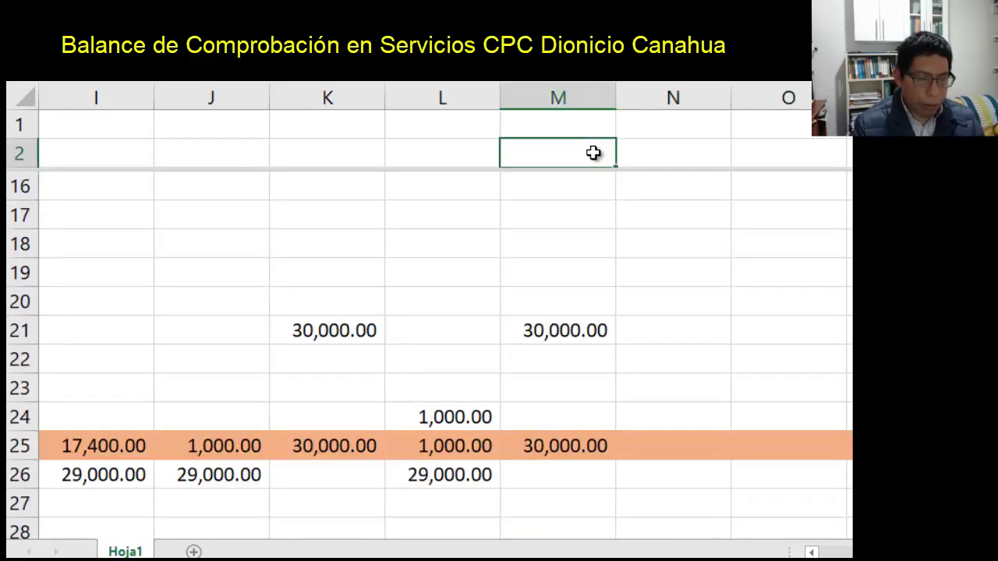
{"action": "key", "text": "Up"}
{"action": "key", "text": "Down"}
{"action": "key", "text": "Down"}
{"action": "key", "text": "Down"}
{"action": "key", "text": "Down"}
{"action": "key", "text": "Down"}
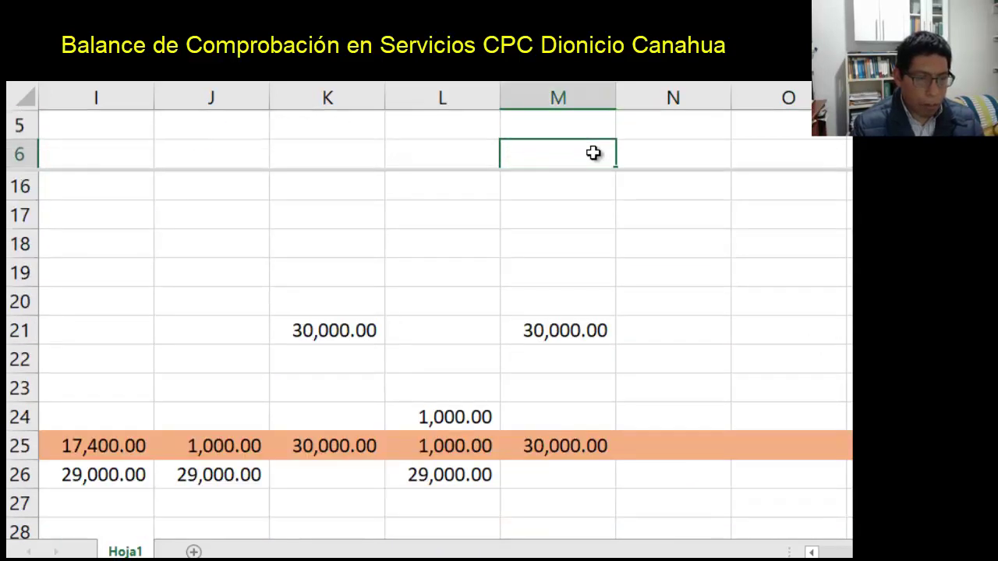
{"action": "key", "text": "Up"}
{"action": "key", "text": "Up"}
{"action": "key", "text": "Up"}
{"action": "left_click", "coordinate": [496, 350]}
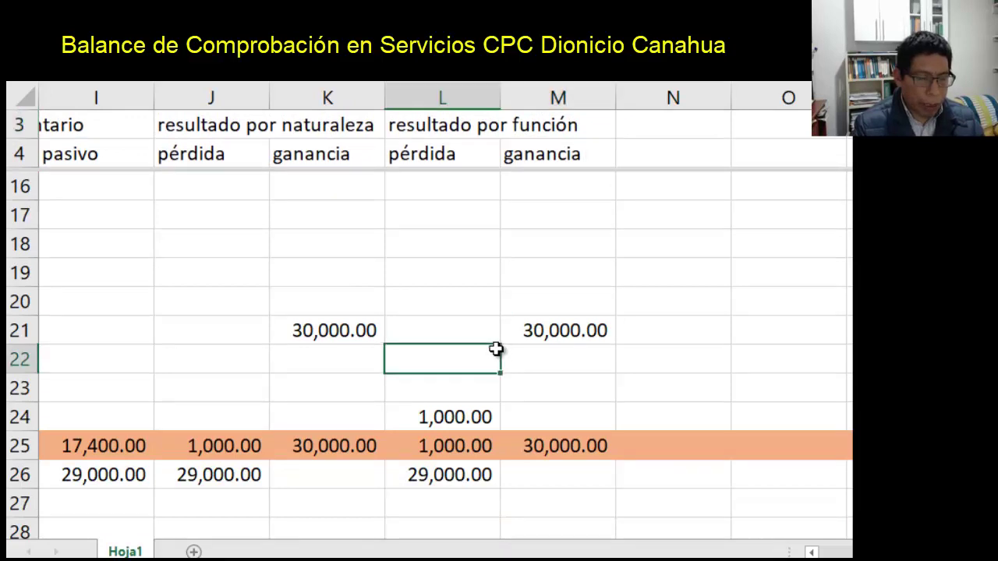
- Hide columns F through I, covering ajustes y eliminaciones and inventario
{"action": "key", "text": "Left"}
{"action": "key", "text": "Left"}
{"action": "key", "text": "Left"}
{"action": "key", "text": "Left"}
{"action": "key", "text": "Left"}
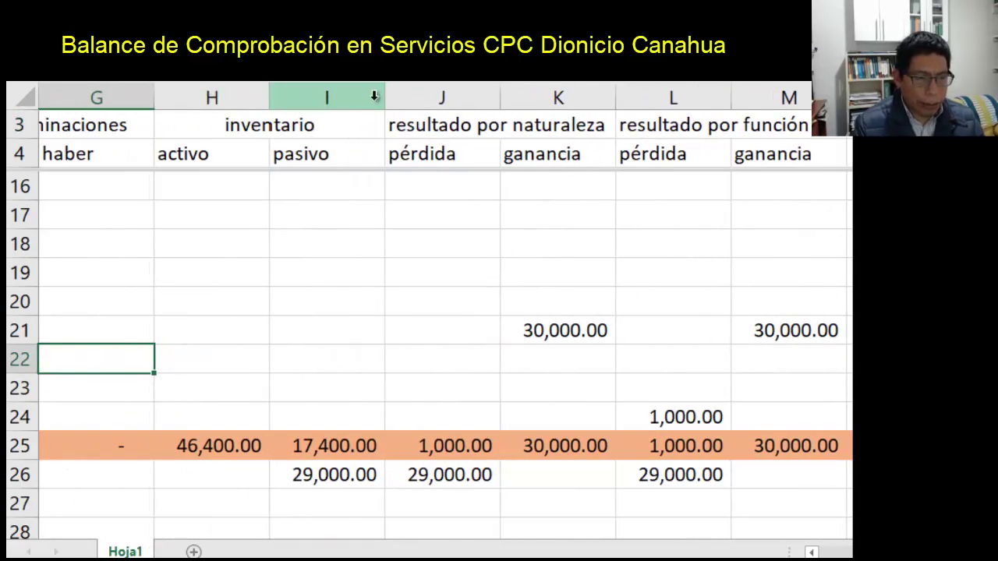
{"action": "left_click", "coordinate": [342, 99]}
{"action": "left_click_drag", "start_coordinate": [342, 99], "coordinate": [279, 85]}
{"action": "right_click", "coordinate": [305, 93]}
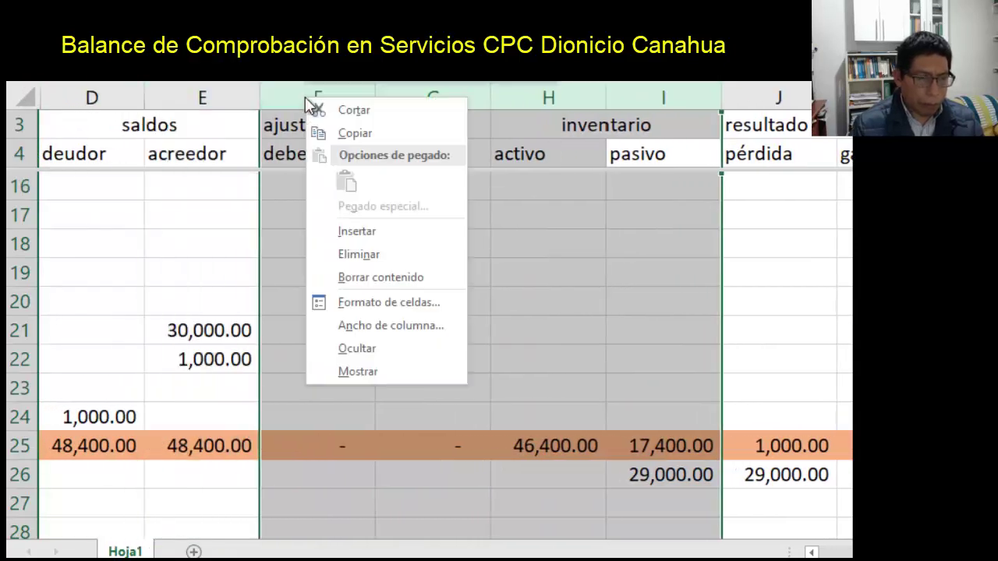
{"action": "left_click", "coordinate": [390, 348]}
{"action": "left_click", "coordinate": [367, 304]}
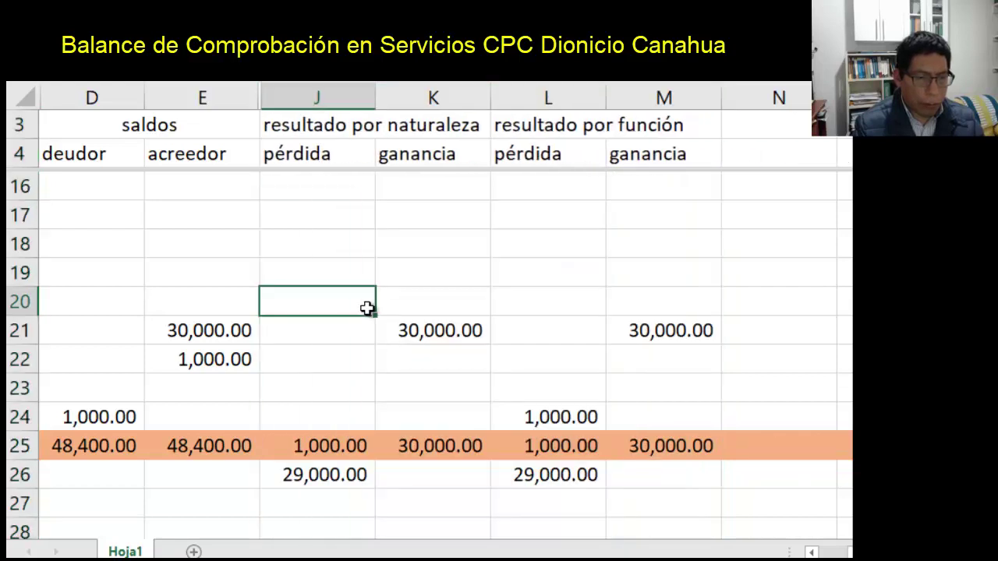
- Fill account 70's ganancia amounts in K21 and M21 with orange
{"action": "key", "text": "Left"}
{"action": "key", "text": "Left"}
{"action": "key", "text": "Left"}
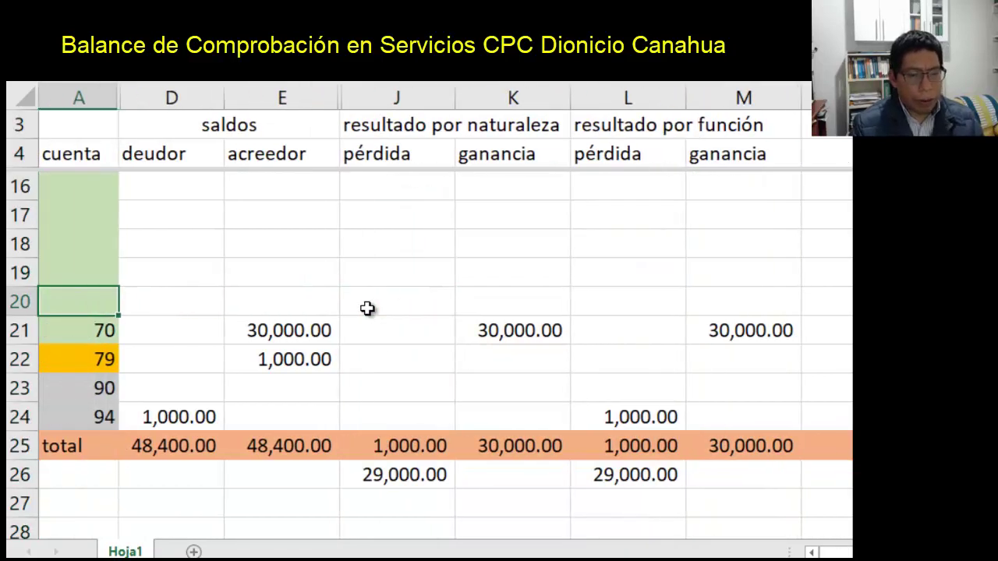
{"action": "key", "text": "Up"}
{"action": "key", "text": "Up"}
{"action": "key", "text": "Up"}
{"action": "key", "text": "Up"}
{"action": "key", "text": "Up"}
{"action": "key", "text": "Up"}
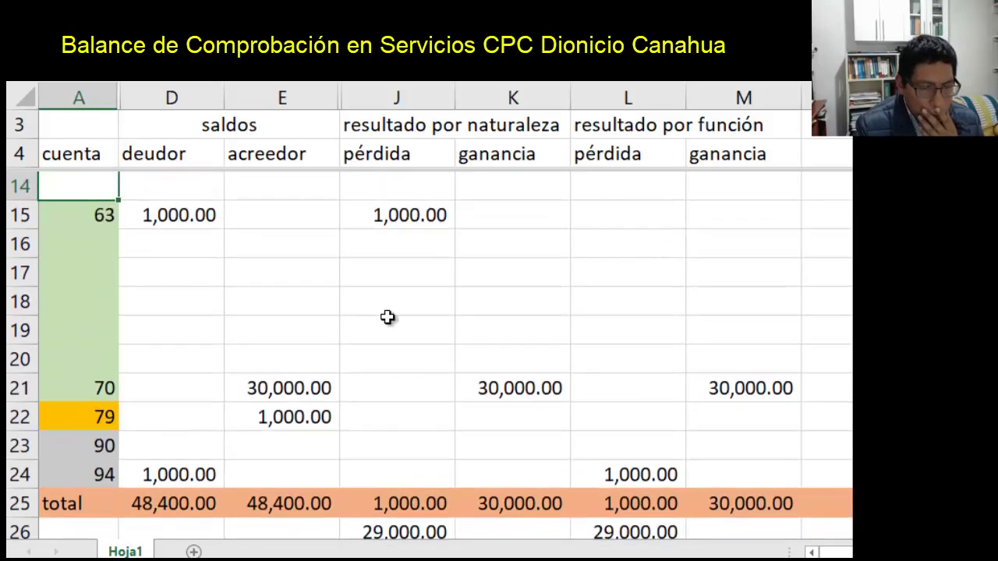
{"action": "left_click", "coordinate": [546, 397]}
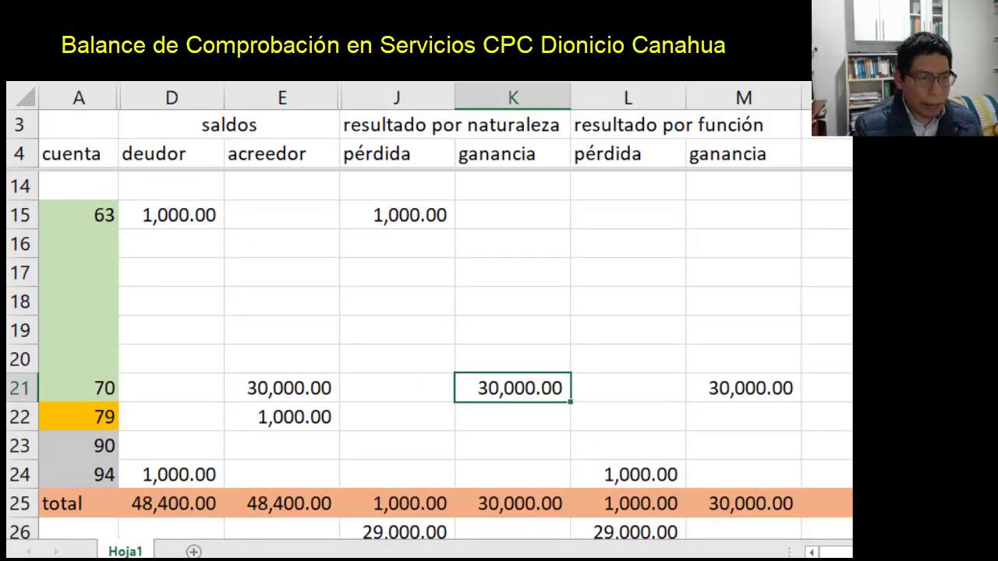
{"action": "key", "text": "F4"}
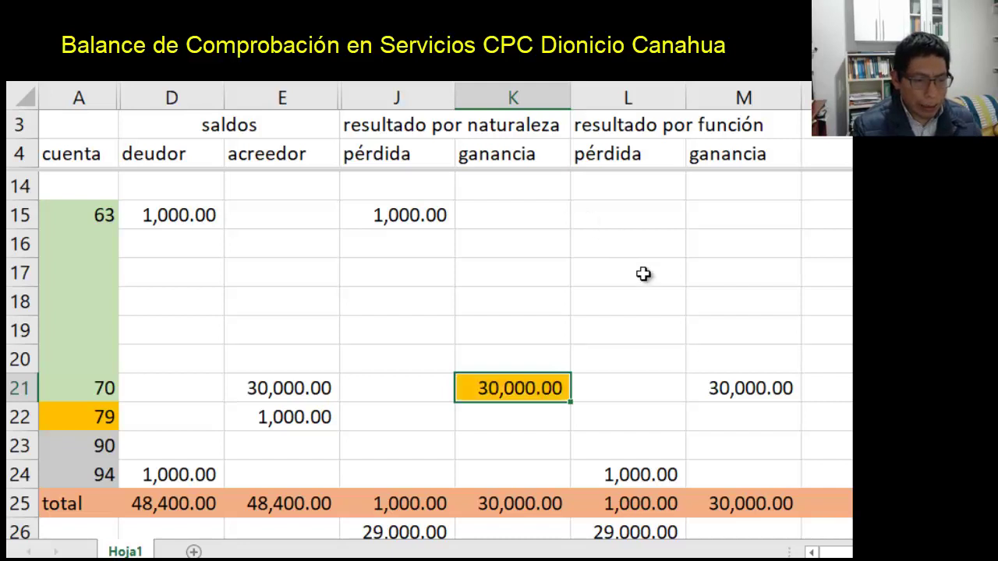
{"action": "left_click", "coordinate": [738, 385]}
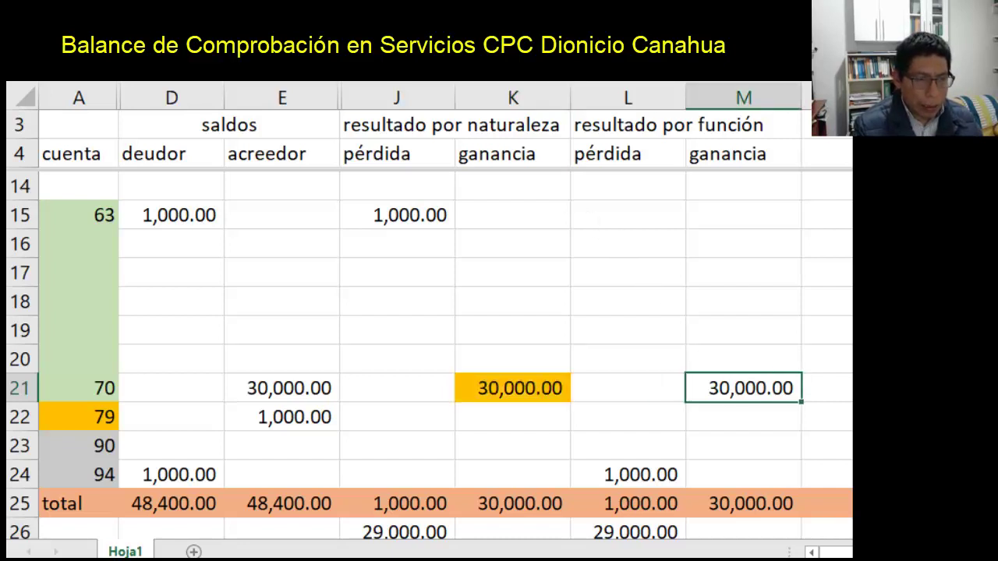
{"action": "key", "text": "F4"}
{"action": "left_click", "coordinate": [558, 265]}
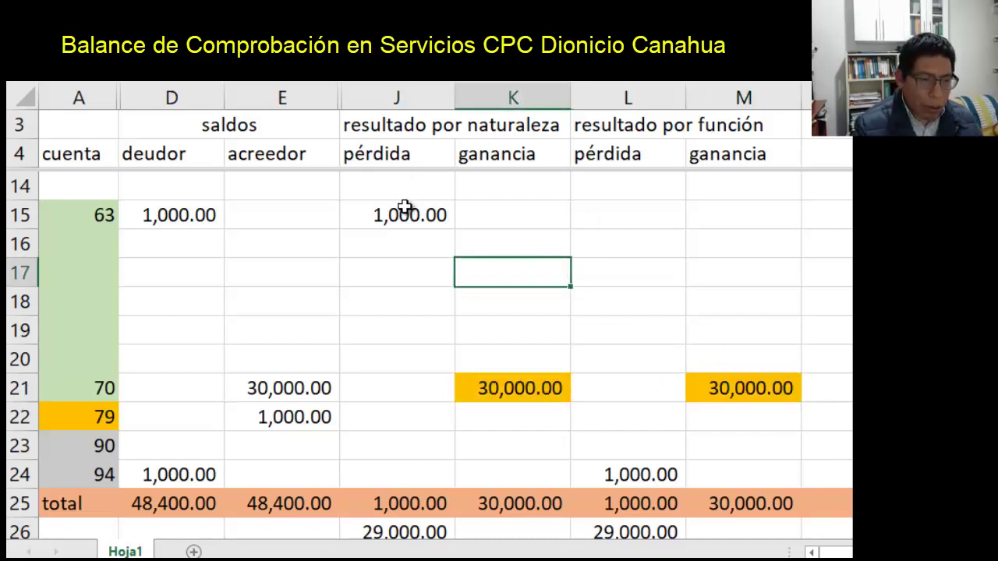
- Fill the pérdida amounts of account 63 in J15 and account 94 in L24 with light blue
{"action": "left_click", "coordinate": [405, 207]}
{"action": "key", "text": "alt+h"}
{"action": "key", "text": "h"}
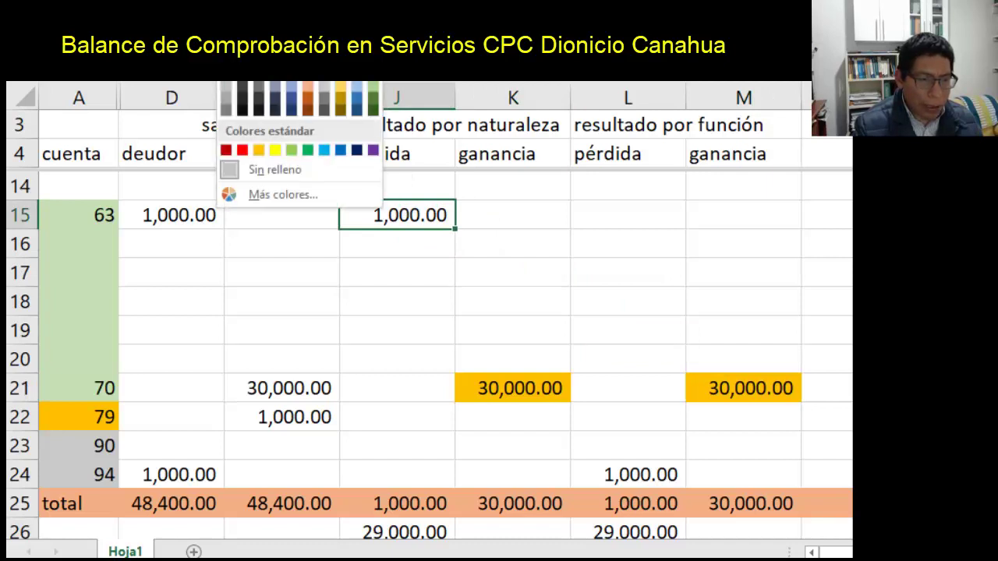
{"action": "left_click", "coordinate": [359, 84]}
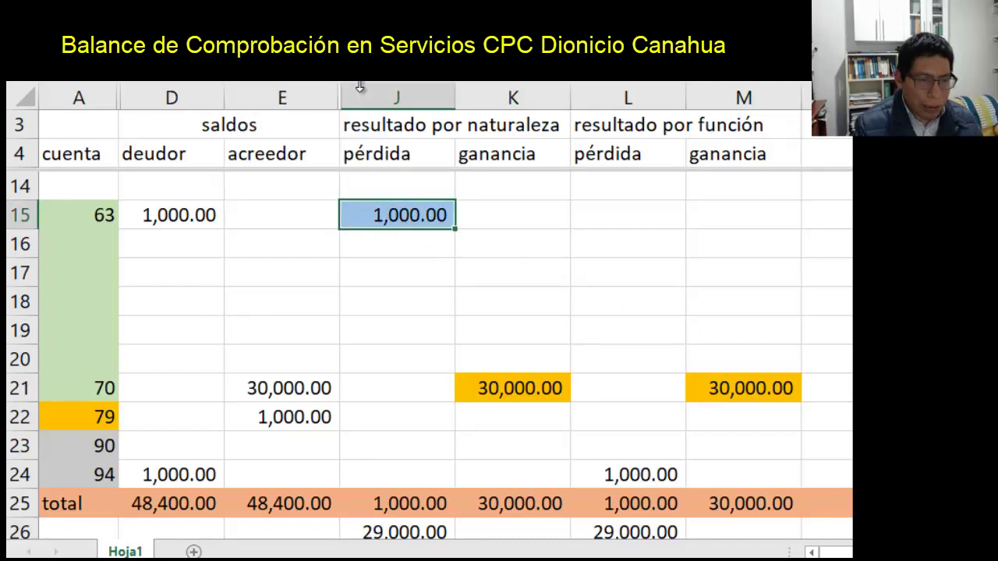
{"action": "left_click", "coordinate": [620, 468]}
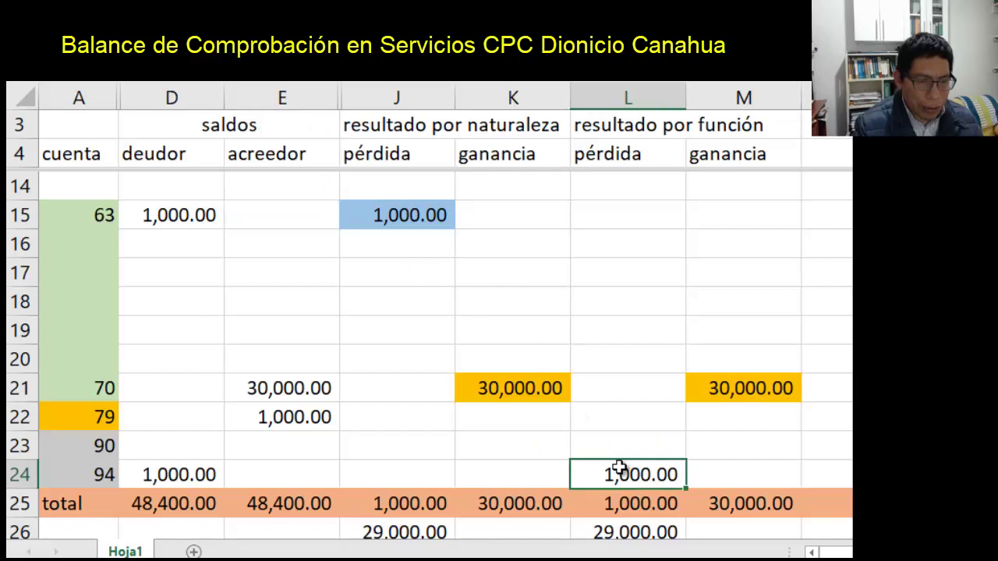
{"action": "left_click", "coordinate": [268, 78]}
{"action": "left_click", "coordinate": [418, 276]}
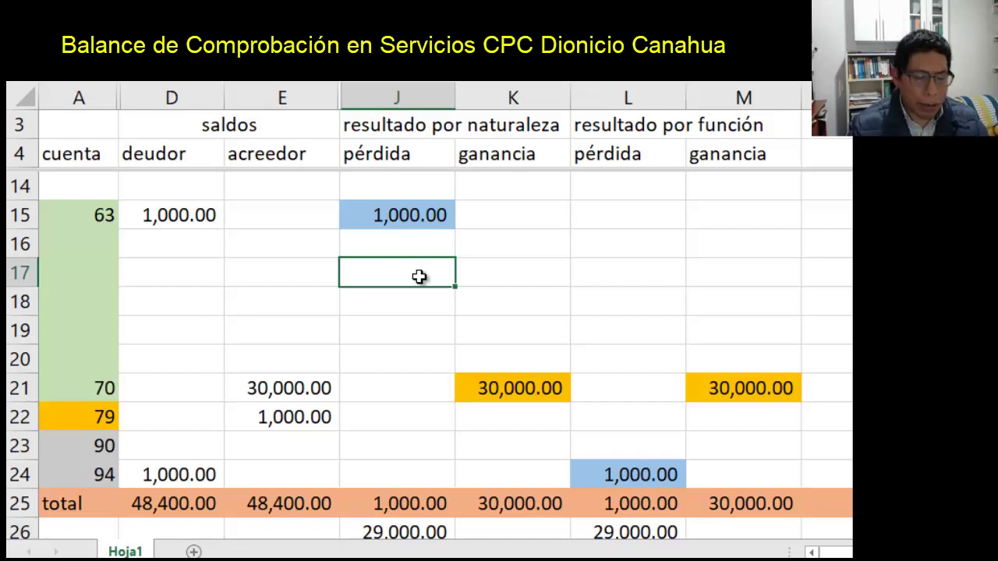
- Unhide the sumas columns B and C between columns A and D
{"action": "key", "text": "Left"}
{"action": "key", "text": "Left"}
{"action": "key", "text": "Left"}
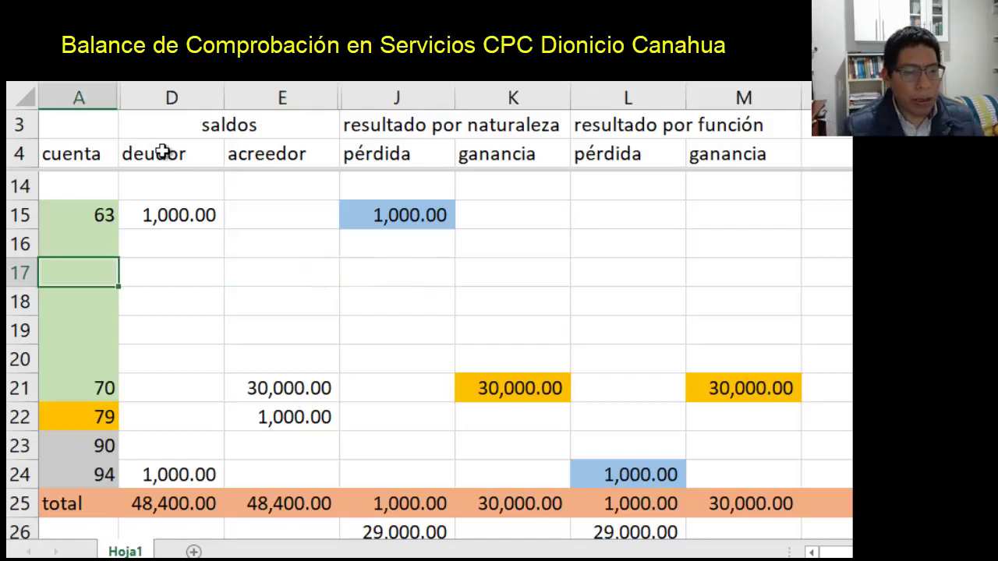
{"action": "left_click_drag", "start_coordinate": [149, 97], "coordinate": [103, 95]}
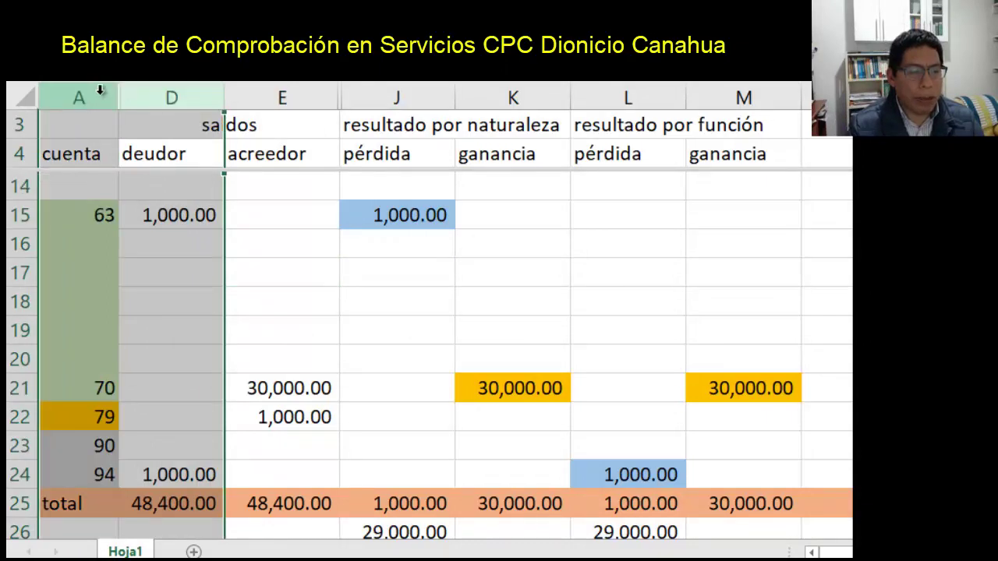
{"action": "right_click", "coordinate": [103, 95]}
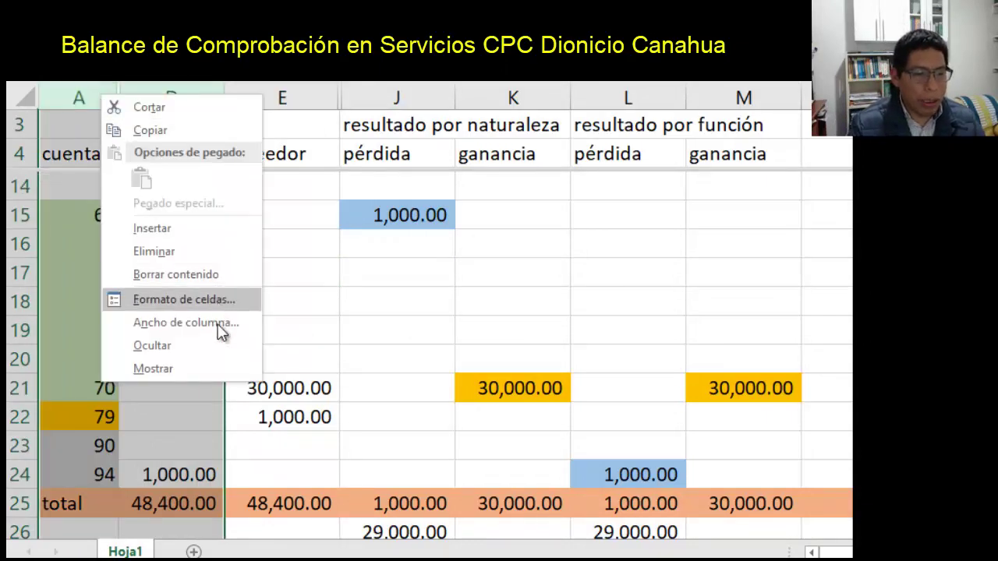
{"action": "left_click", "coordinate": [223, 367]}
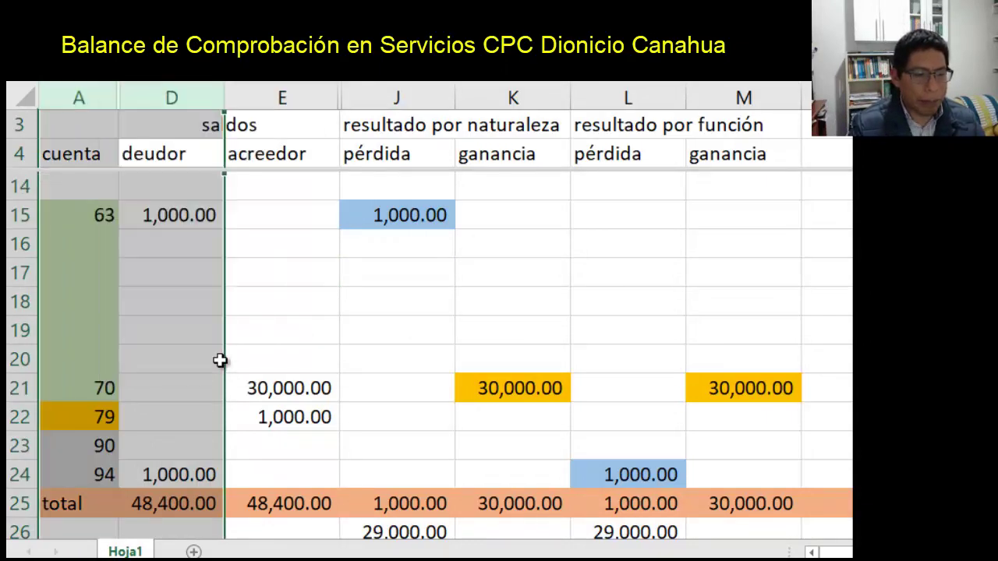
{"action": "left_click", "coordinate": [251, 336]}
- Review the sumas and saldos of the accounts upward from row 17 along the cuenta column
{"action": "key", "text": "Up"}
{"action": "key", "text": "Up"}
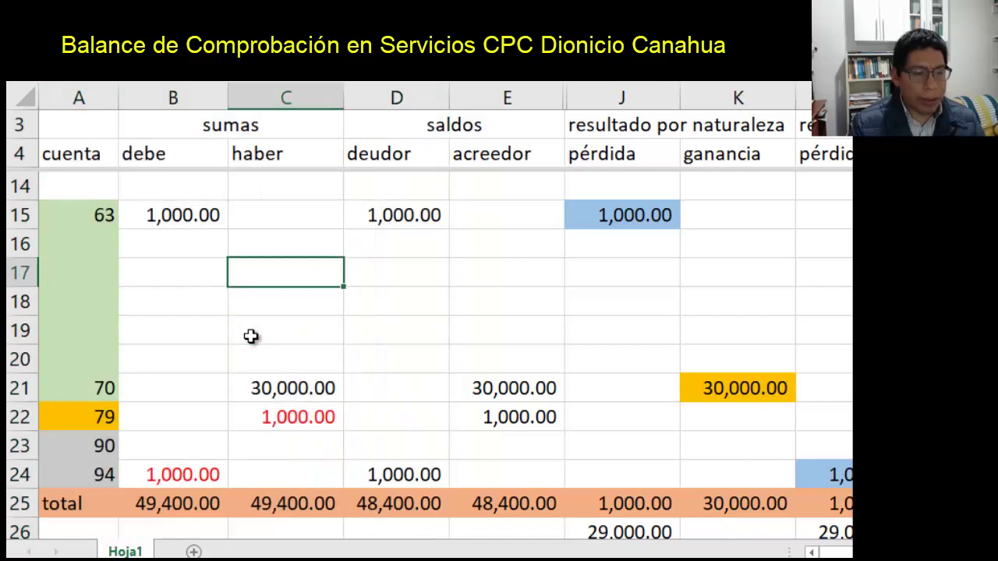
{"action": "key", "text": "Up"}
{"action": "key", "text": "Up"}
{"action": "key", "text": "Left"}
{"action": "key", "text": "Left"}
{"action": "key", "text": "Up"}
{"action": "key", "text": "Up"}
{"action": "key", "text": "Up"}
{"action": "key", "text": "Up"}
{"action": "key", "text": "Up"}
{"action": "key", "text": "Up"}
{"action": "key", "text": "Up"}
{"action": "key", "text": "Up"}
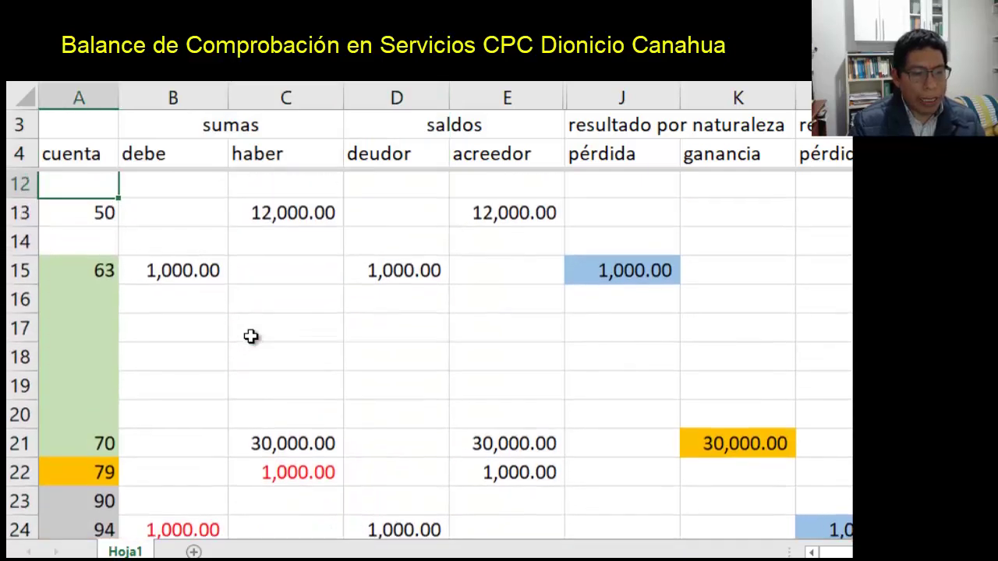
- Enter account 65 in A16 of the cuenta column, directly below account 63
{"action": "key", "text": "Down"}
{"action": "key", "text": "Down"}
{"action": "key", "text": "Down"}
{"action": "key", "text": "Down"}
{"action": "key", "text": "Down"}
{"action": "key", "text": "Down"}
{"action": "key", "text": "Down"}
{"action": "key", "text": "Down"}
{"action": "key", "text": "Down"}
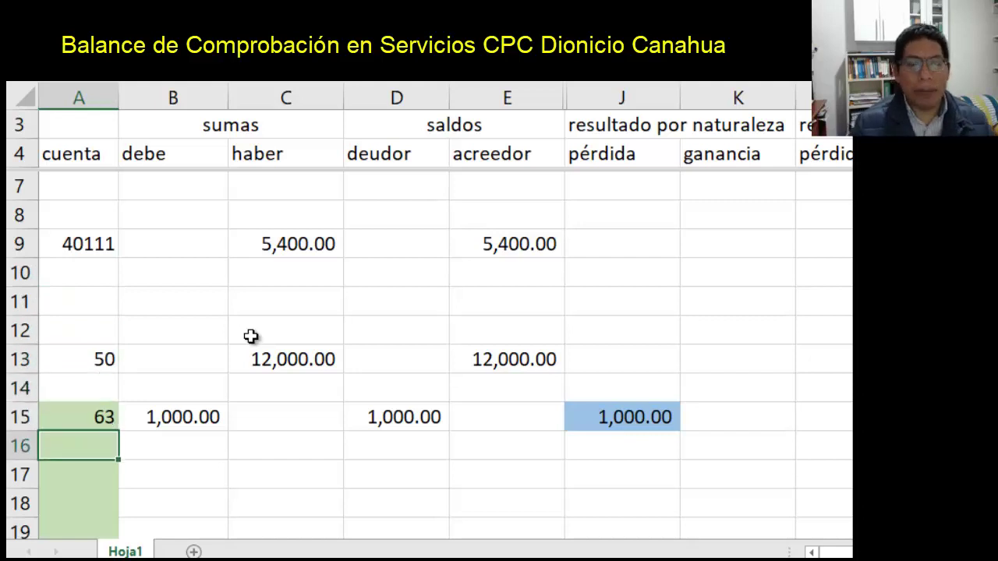
{"action": "type", "text": "656"}
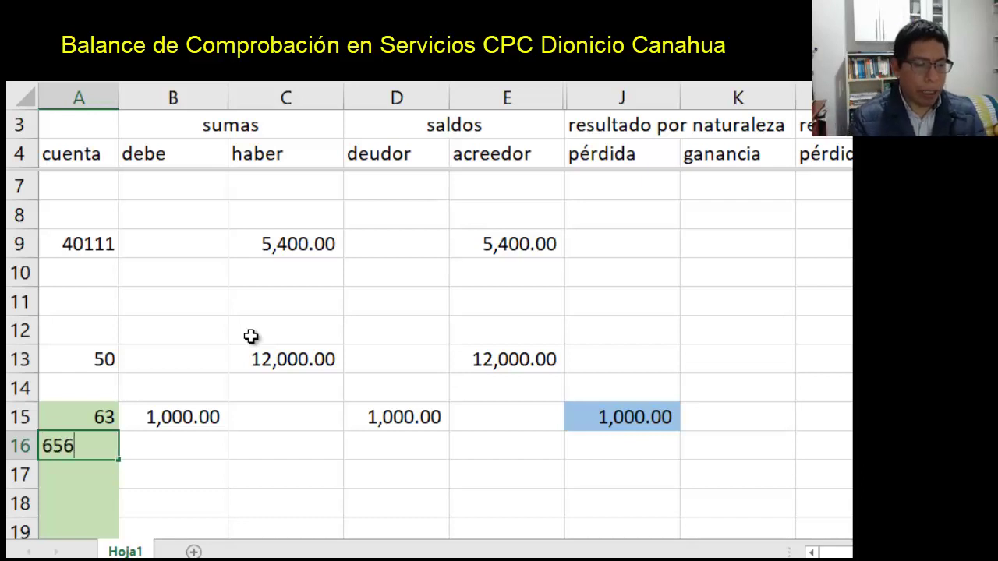
{"action": "key", "text": "BackSpace"}
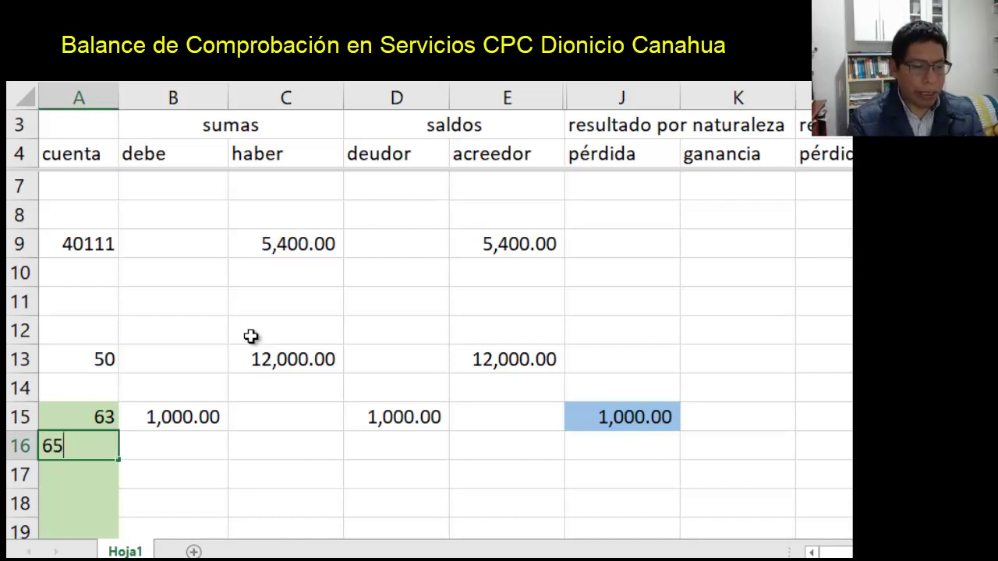
{"action": "key", "text": "Return"}
- Enter 7000 as account 65's debe amount in B16
{"action": "key", "text": "Up"}
{"action": "key", "text": "Right"}
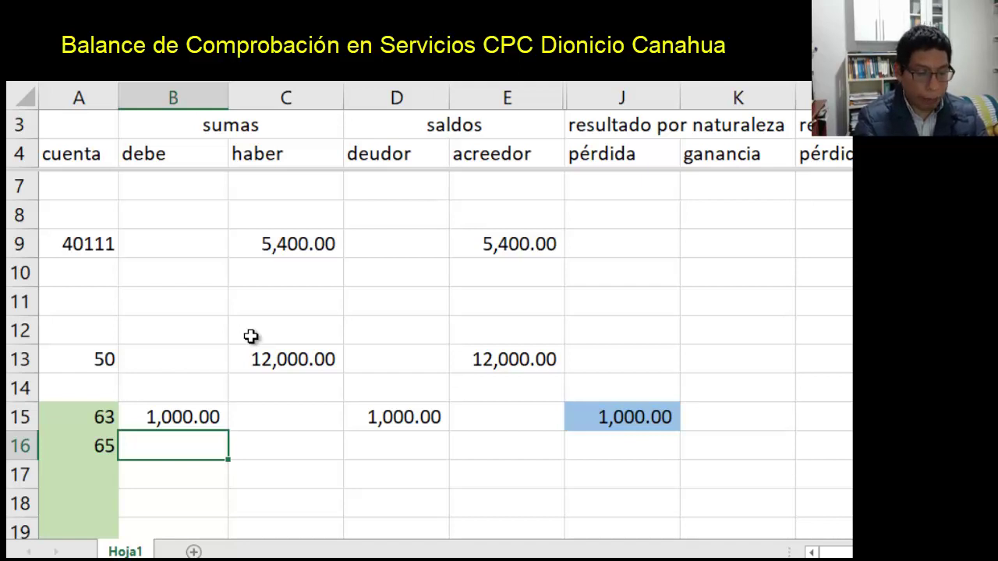
{"action": "type", "text": "7000"}
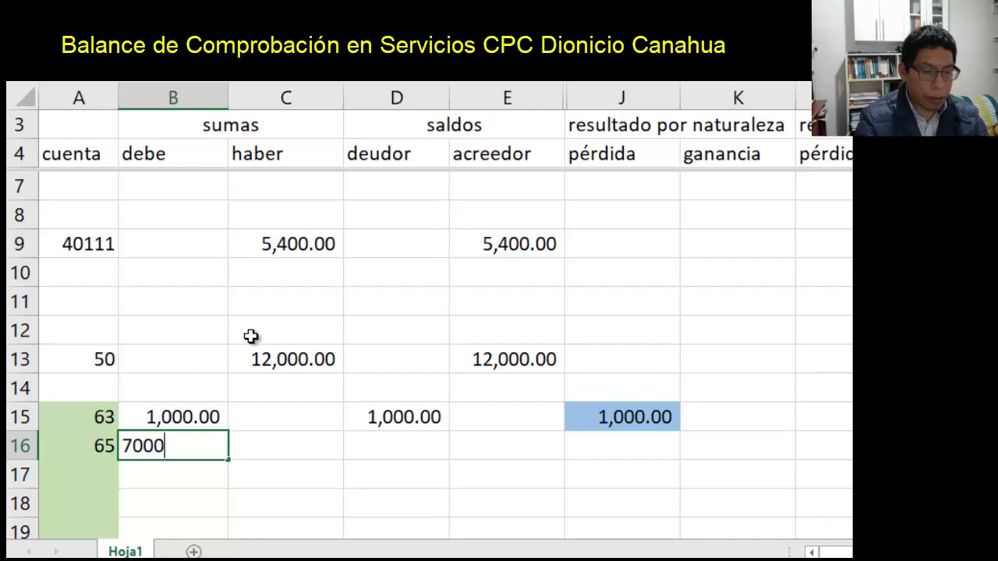
{"action": "key", "text": "ctrl+Return"}
{"action": "key", "text": "Down"}
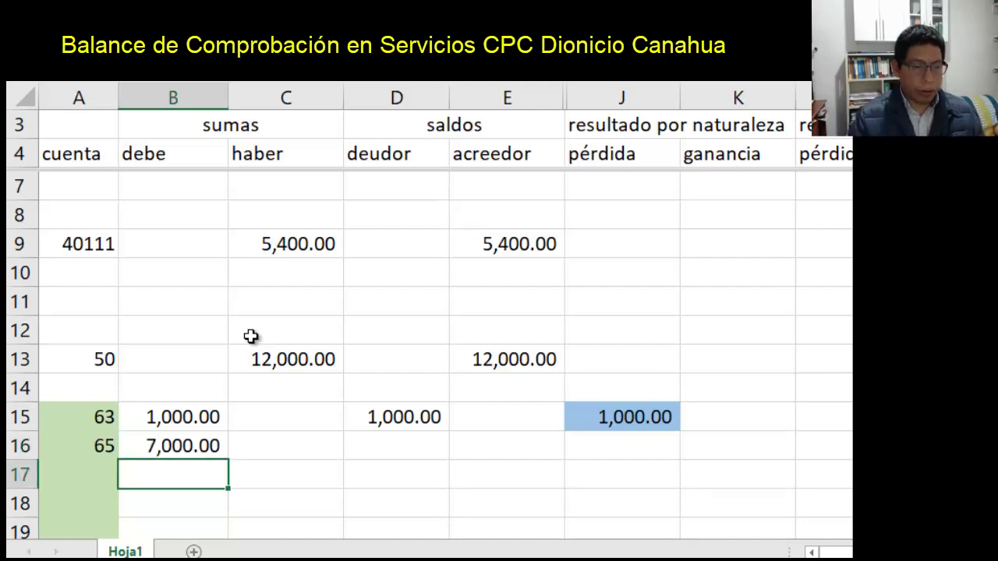
- Set account 65's saldo deudor in D16 to equal its debe amount with =B16
{"action": "key", "text": "Up"}
{"action": "key", "text": "Right"}
{"action": "key", "text": "Right"}
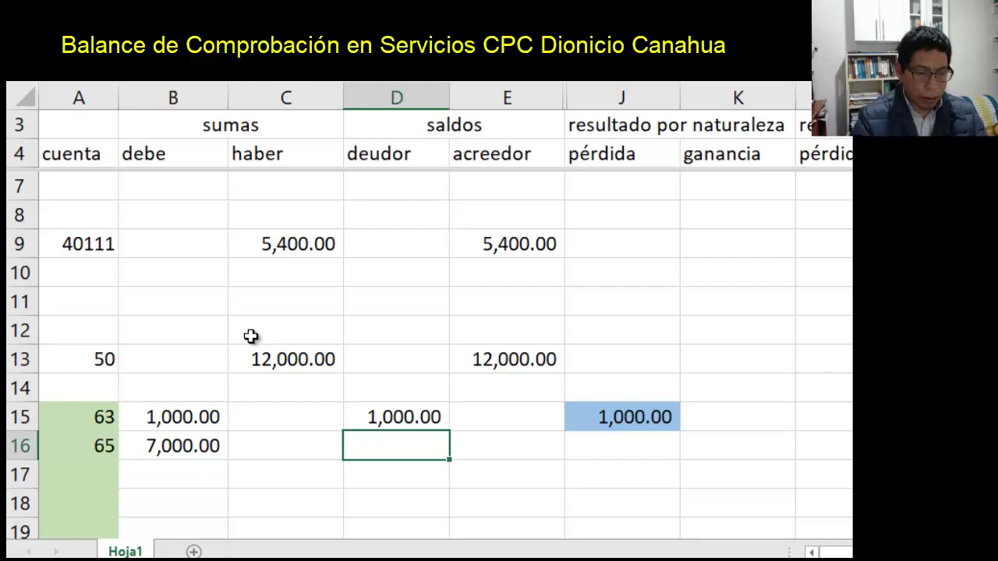
{"action": "type", "text": "="}
{"action": "key", "text": "Left"}
{"action": "key", "text": "Left"}
{"action": "key", "text": "Return"}
{"action": "key", "text": "Up"}
{"action": "key", "text": "Up"}
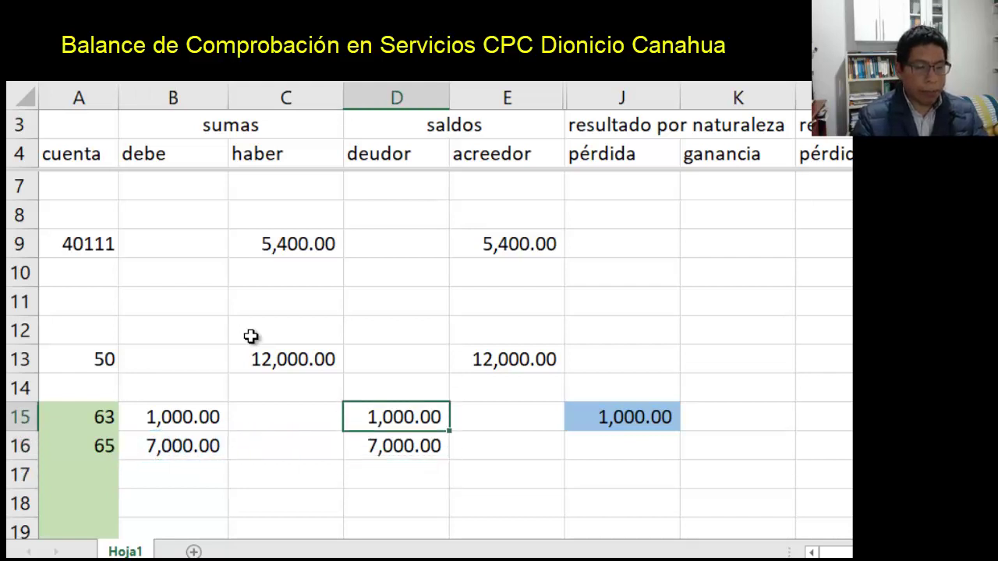
- Calculate account 40111's debe in B9 as 18% of account 65's amount with =B16*0.18
{"action": "key", "text": "Left"}
{"action": "key", "text": "Left"}
{"action": "key", "text": "Left"}
{"action": "key", "text": "Down"}
{"action": "key", "text": "Up"}
{"action": "key", "text": "Up"}
{"action": "key", "text": "Up"}
{"action": "key", "text": "Up"}
{"action": "key", "text": "Up"}
{"action": "key", "text": "Up"}
{"action": "key", "text": "Up"}
{"action": "key", "text": "Up"}
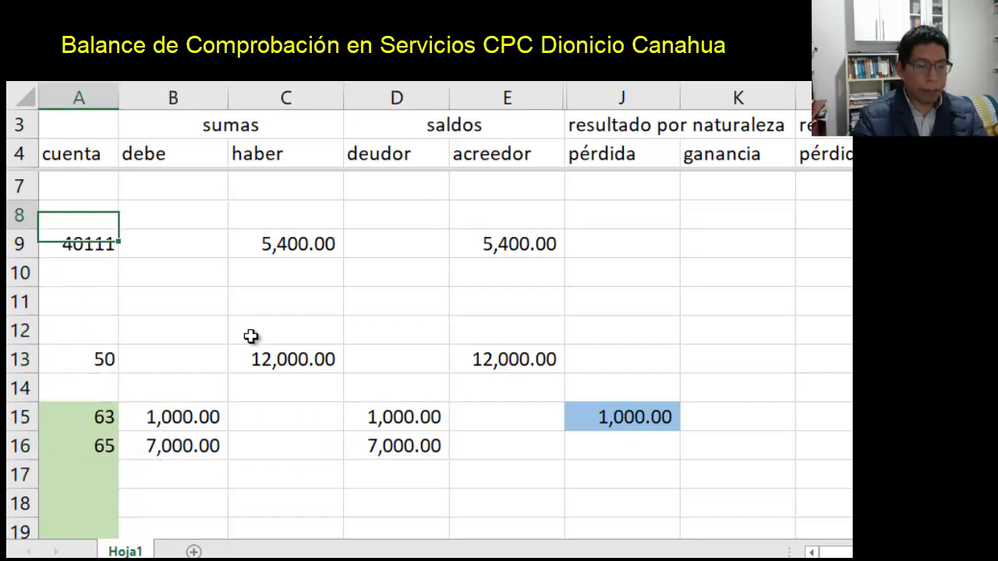
{"action": "key", "text": "Down"}
{"action": "key", "text": "Right"}
{"action": "type", "text": "="}
{"action": "key", "text": "Down"}
{"action": "key", "text": "Down"}
{"action": "key", "text": "Down"}
{"action": "key", "text": "Down"}
{"action": "key", "text": "Down"}
{"action": "key", "text": "Down"}
{"action": "key", "text": "Down"}
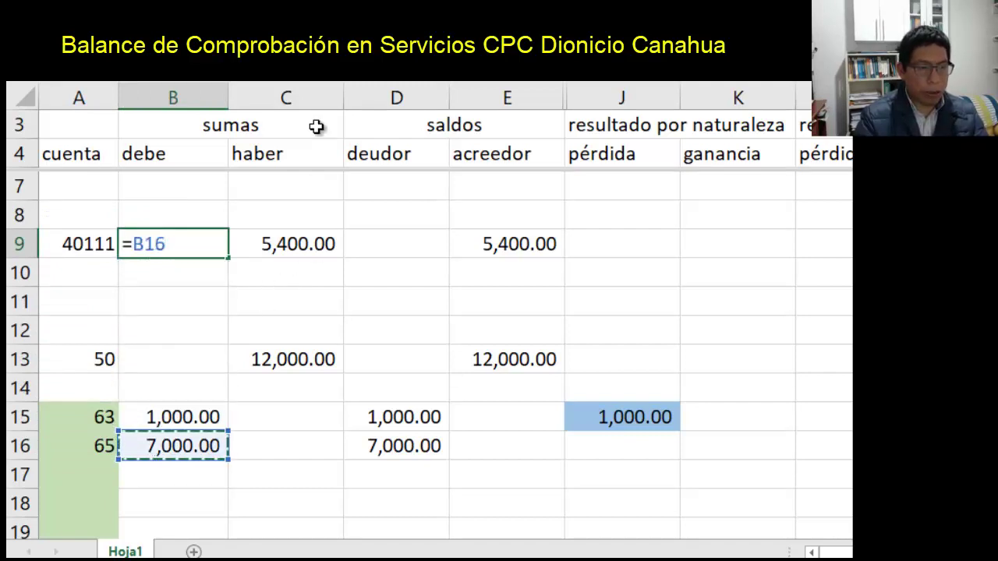
{"action": "left_click", "coordinate": [312, 68]}
{"action": "type", "text": "*0.18"}
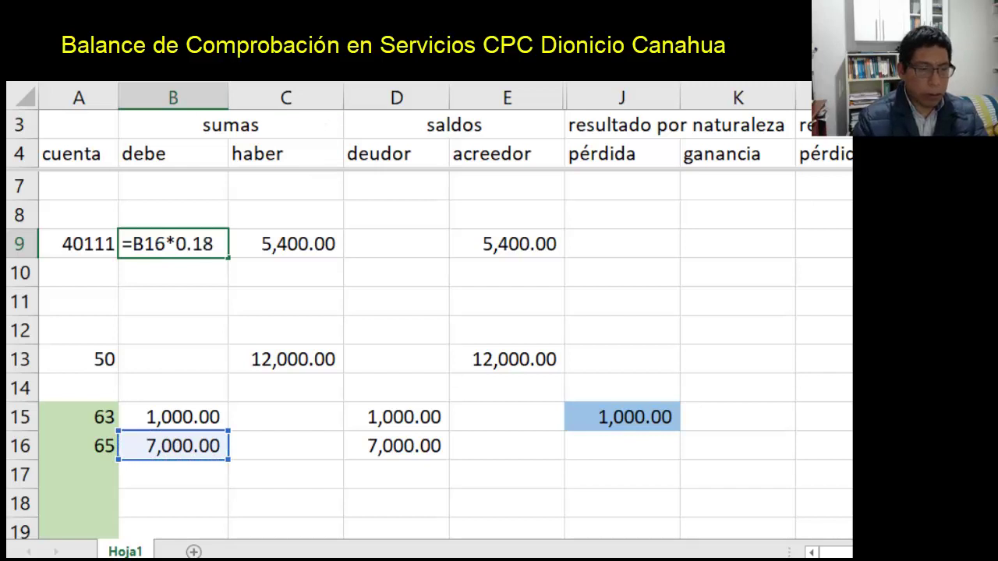
{"action": "key", "text": "Return"}
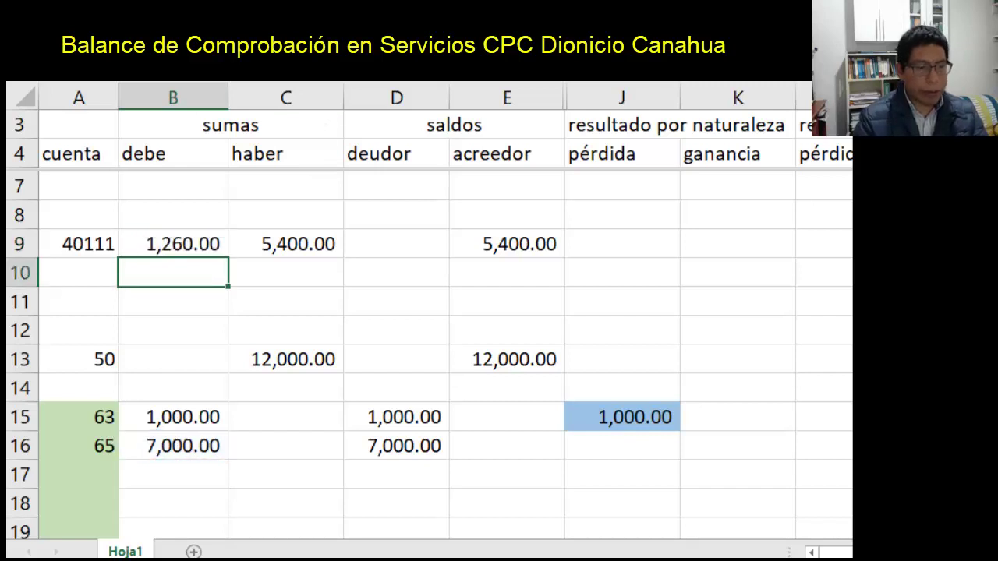
- Replace account 10's haber in C5 with the formula =1000+B9+B16 to include the new purchase and its tax
{"action": "key", "text": "Up"}
{"action": "key", "text": "Up"}
{"action": "key", "text": "Up"}
{"action": "key", "text": "Up"}
{"action": "key", "text": "Up"}
{"action": "key", "text": "Up"}
{"action": "key", "text": "Up"}
{"action": "key", "text": "Down"}
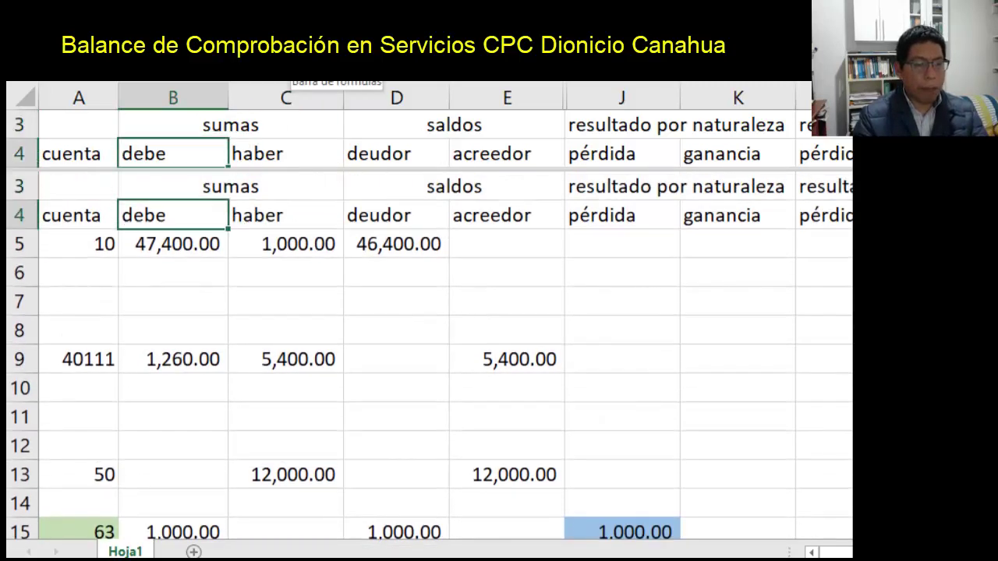
{"action": "key", "text": "Down"}
{"action": "key", "text": "Right"}
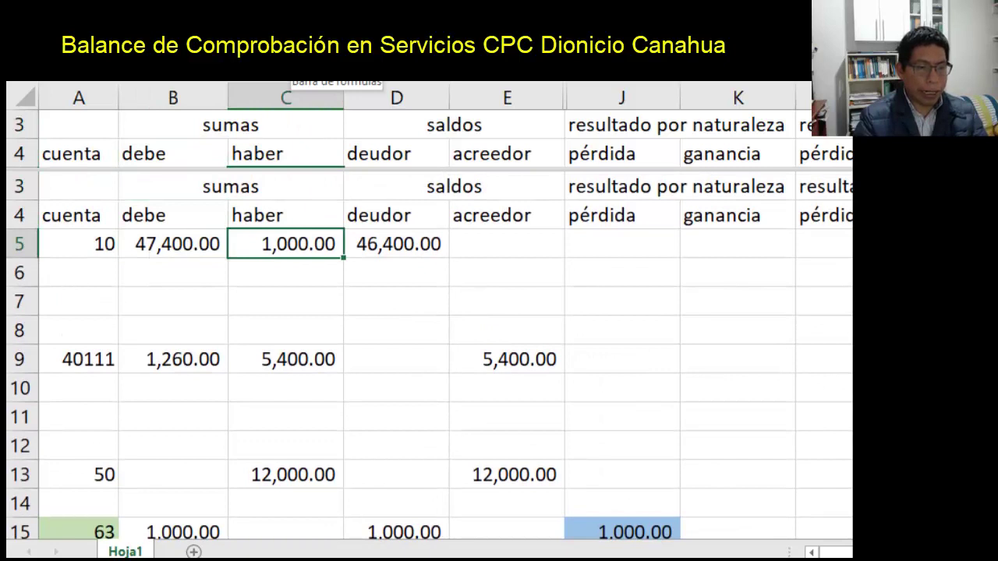
{"action": "key", "text": "F2"}
{"action": "key", "text": "Home"}
{"action": "type", "text": "=1000"}
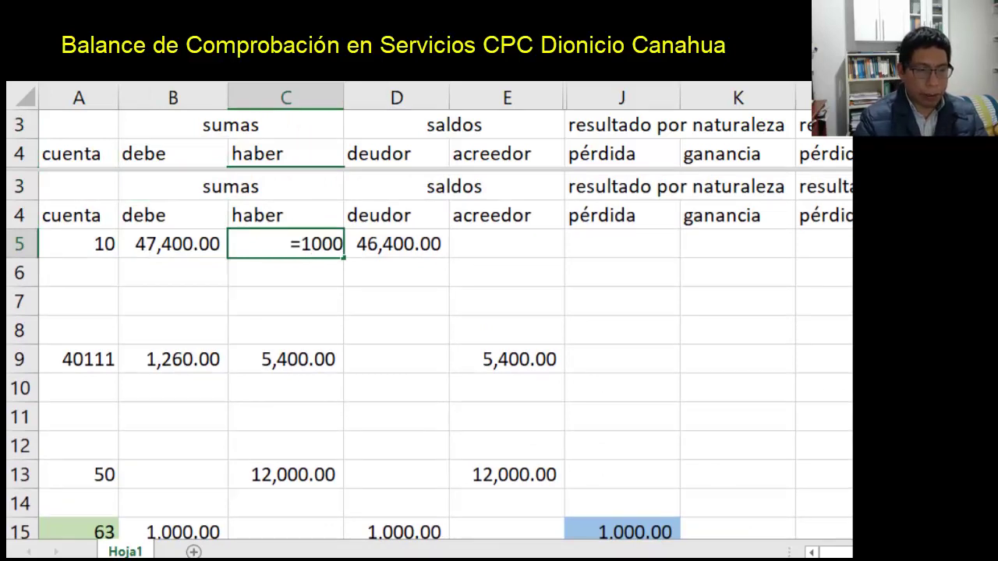
{"action": "type", "text": "+"}
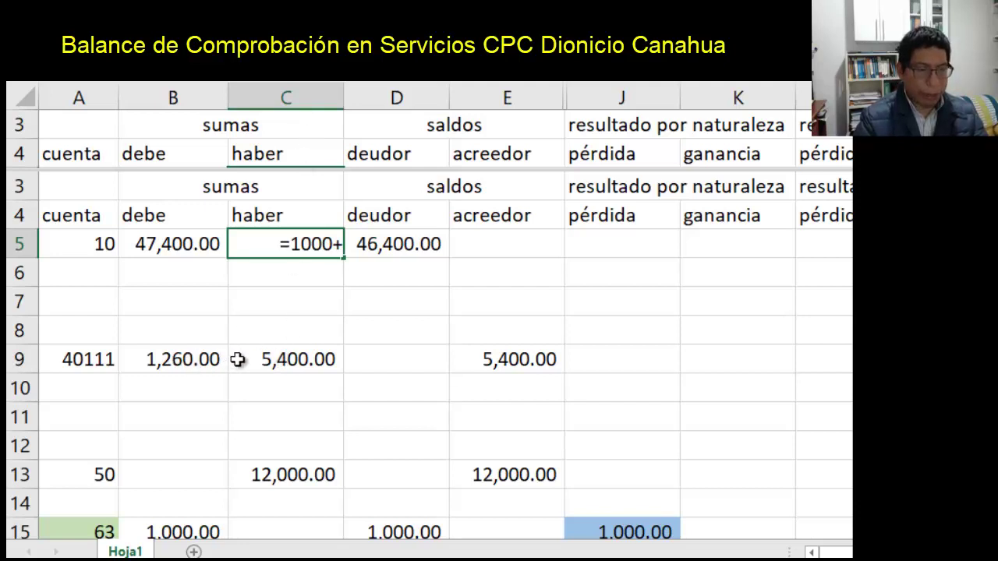
{"action": "left_click", "coordinate": [178, 360]}
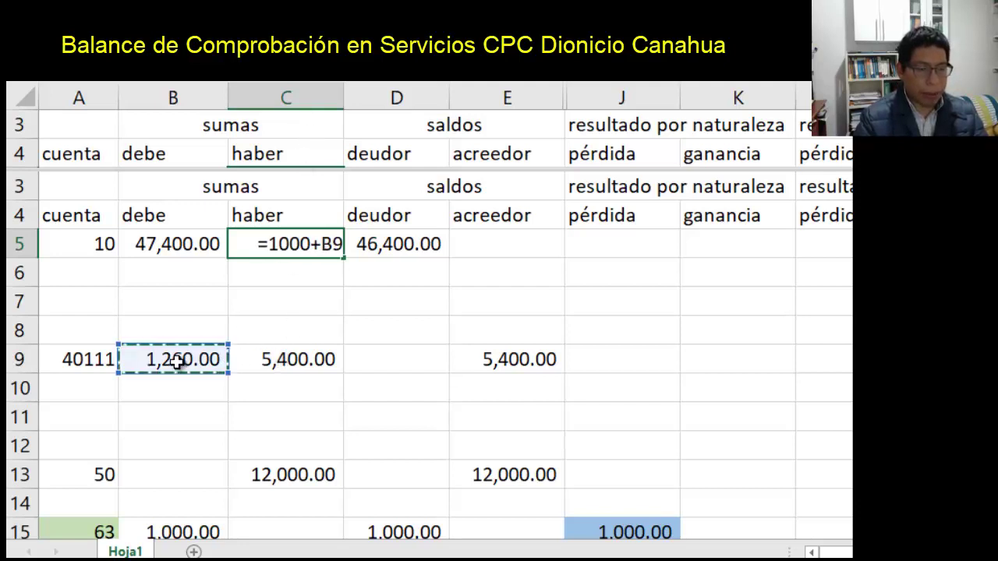
{"action": "type", "text": "+"}
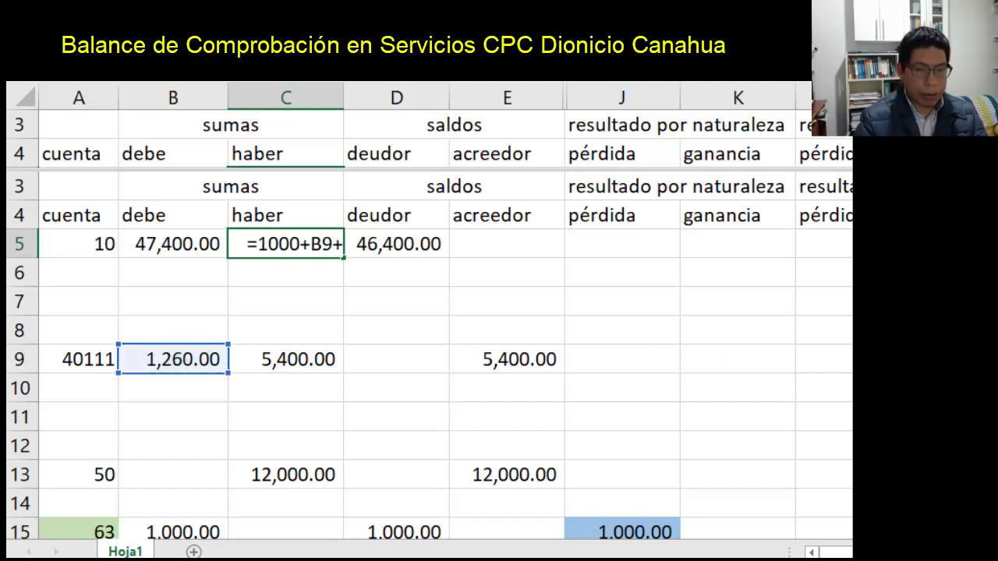
{"action": "scroll", "coordinate": [620, 474], "scroll_direction": "down", "scroll_amount": 1}
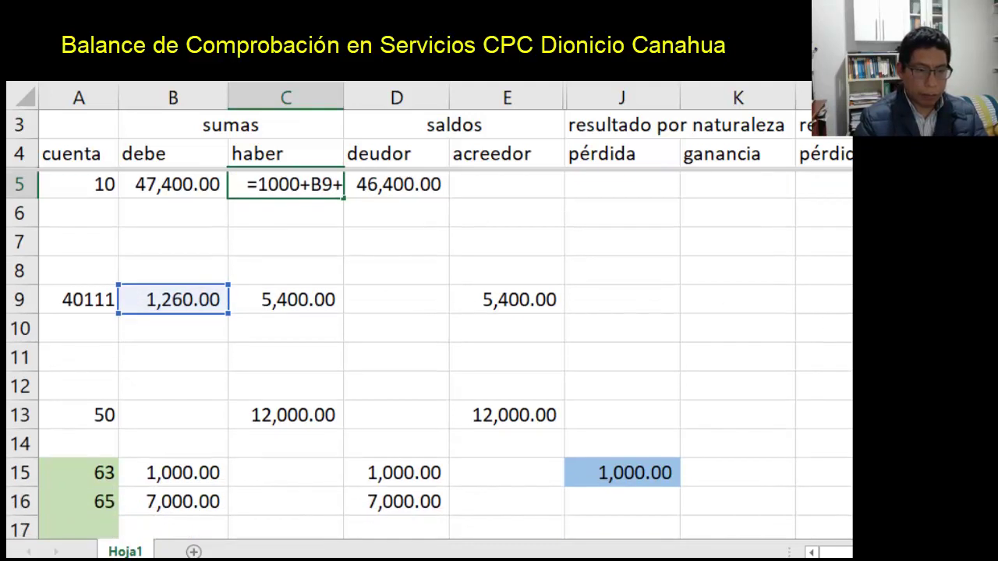
{"action": "left_click", "coordinate": [187, 508]}
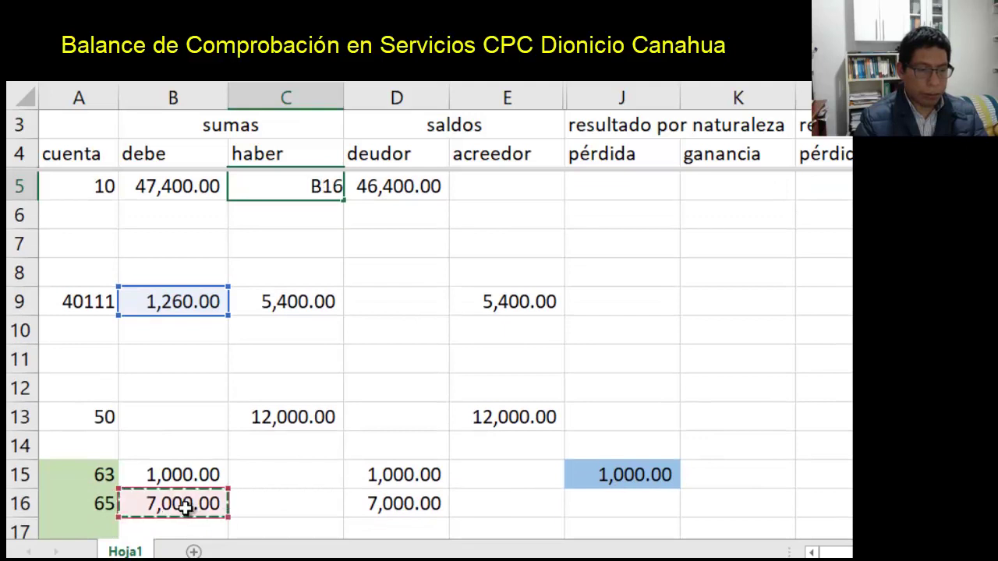
{"action": "key", "text": "Return"}
- Check the sumas and saldos totals in row 25 for equality between debe and haber and between deudor and acreedor
{"action": "key", "text": "Down"}
{"action": "key", "text": "Down"}
{"action": "key", "text": "Down"}
{"action": "key", "text": "Down"}
{"action": "key", "text": "Down"}
{"action": "key", "text": "Down"}
{"action": "key", "text": "Down"}
{"action": "key", "text": "Down"}
{"action": "key", "text": "Down"}
{"action": "key", "text": "Down"}
{"action": "key", "text": "Down"}
{"action": "key", "text": "Down"}
{"action": "key", "text": "Down"}
{"action": "key", "text": "Down"}
{"action": "key", "text": "Down"}
{"action": "key", "text": "Down"}
{"action": "key", "text": "Down"}
{"action": "key", "text": "Down"}
{"action": "key", "text": "Down"}
{"action": "key", "text": "Down"}
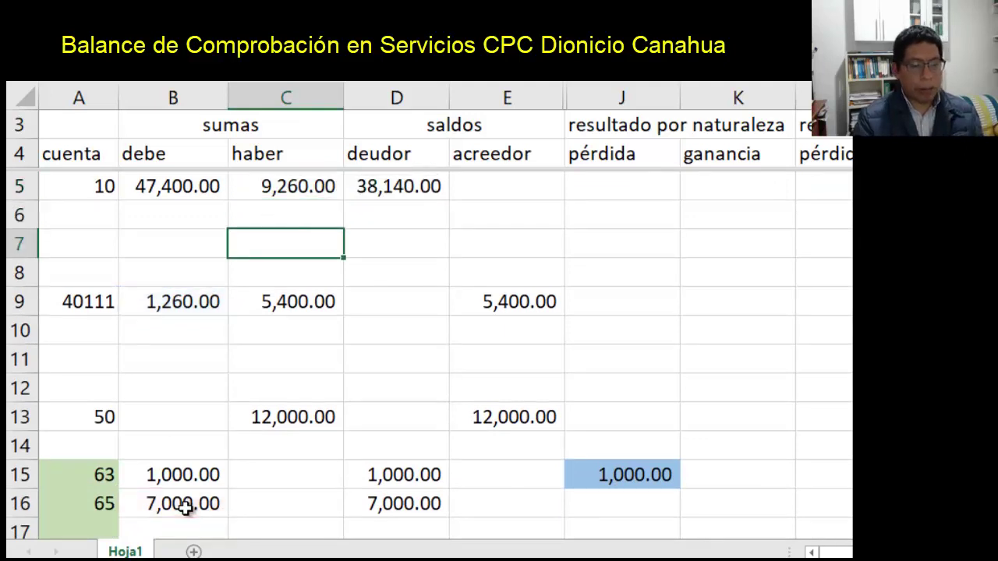
{"action": "scroll", "coordinate": [186, 509], "scroll_direction": "down", "scroll_amount": 1}
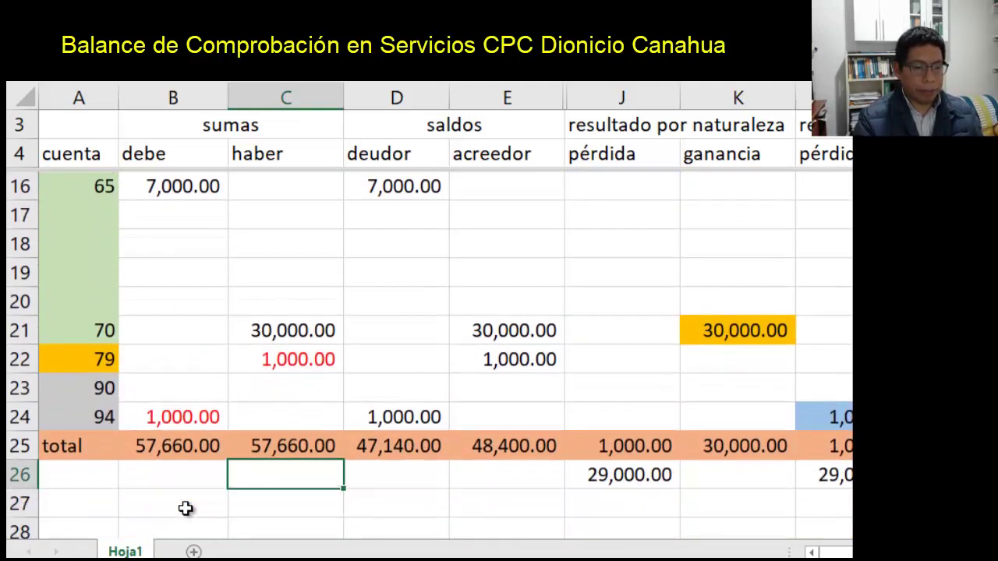
- Replace account 40111's saldo acreedor in E9 with the haber minus debe formula =C9-B9
{"action": "key", "text": "Up"}
{"action": "key", "text": "Up"}
{"action": "key", "text": "Up"}
{"action": "key", "text": "Up"}
{"action": "key", "text": "Up"}
{"action": "key", "text": "Up"}
{"action": "key", "text": "Up"}
{"action": "key", "text": "Up"}
{"action": "key", "text": "Up"}
{"action": "key", "text": "Up"}
{"action": "key", "text": "Up"}
{"action": "key", "text": "Up"}
{"action": "key", "text": "Up"}
{"action": "key", "text": "Up"}
{"action": "key", "text": "Up"}
{"action": "key", "text": "Up"}
{"action": "key", "text": "Up"}
{"action": "key", "text": "Up"}
{"action": "key", "text": "Up"}
{"action": "key", "text": "Up"}
{"action": "key", "text": "Up"}
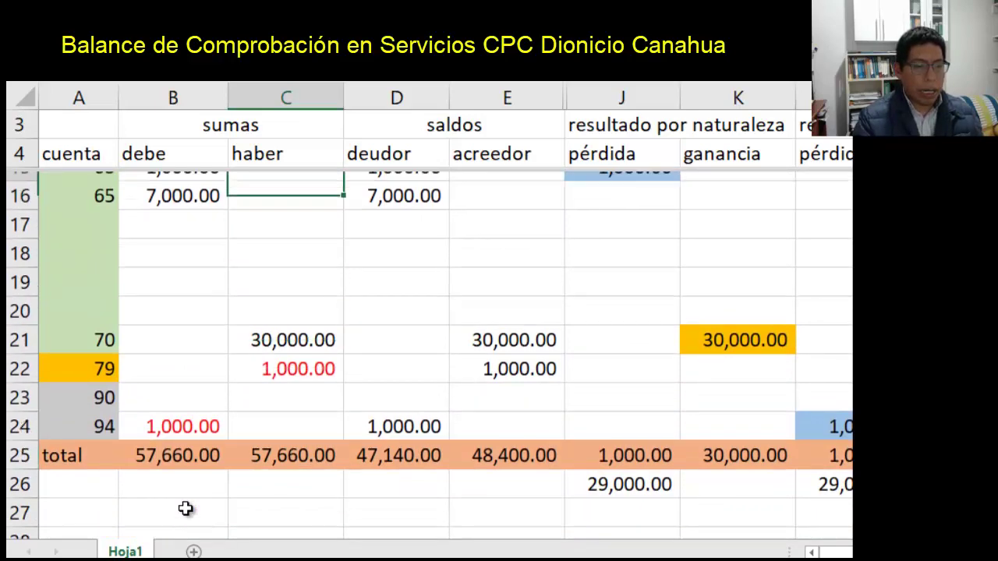
{"action": "key", "text": "Up"}
{"action": "key", "text": "Down"}
{"action": "key", "text": "Down"}
{"action": "key", "text": "Down"}
{"action": "key", "text": "Down"}
{"action": "key", "text": "Down"}
{"action": "key", "text": "Down"}
{"action": "key", "text": "Down"}
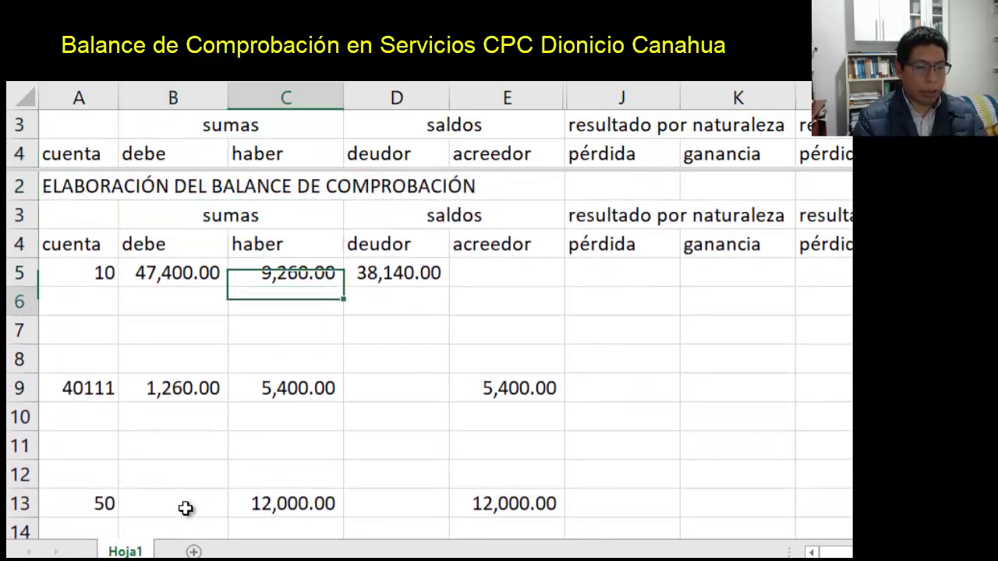
{"action": "key", "text": "Right"}
{"action": "key", "text": "Right"}
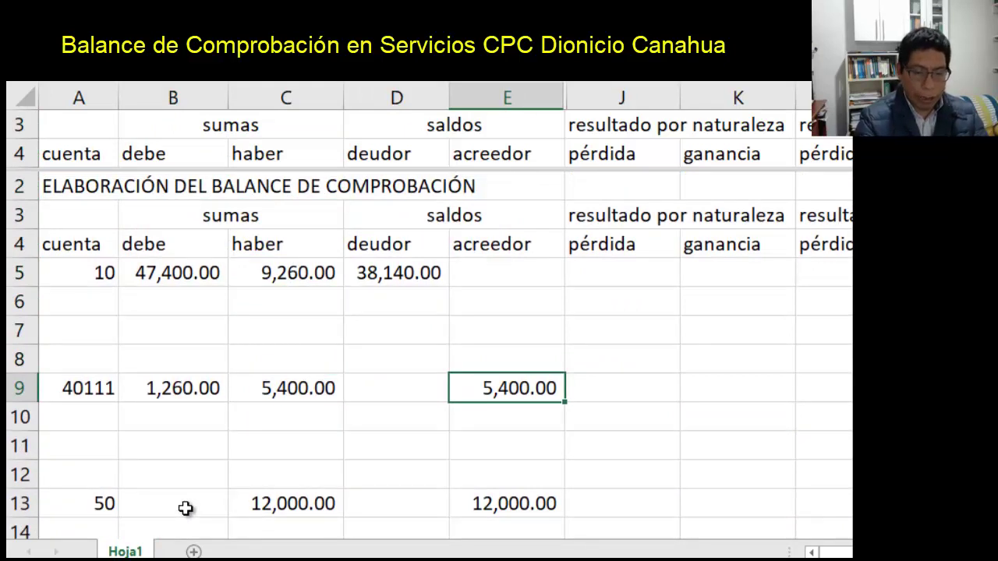
{"action": "key", "text": "Delete"}
{"action": "type", "text": "="}
{"action": "key", "text": "Left"}
{"action": "key", "text": "Left"}
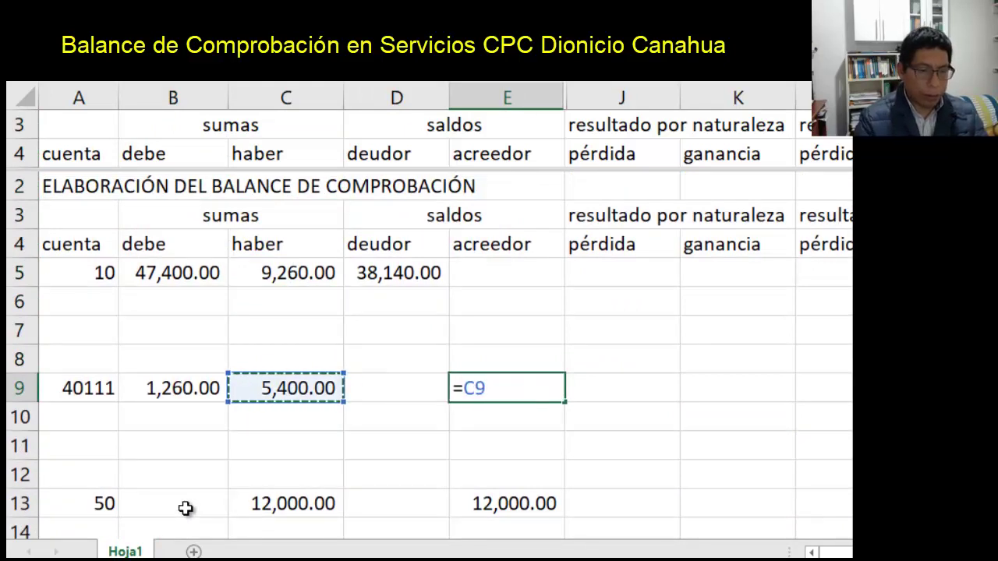
{"action": "type", "text": "-"}
{"action": "key", "text": "Left"}
{"action": "key", "text": "Left"}
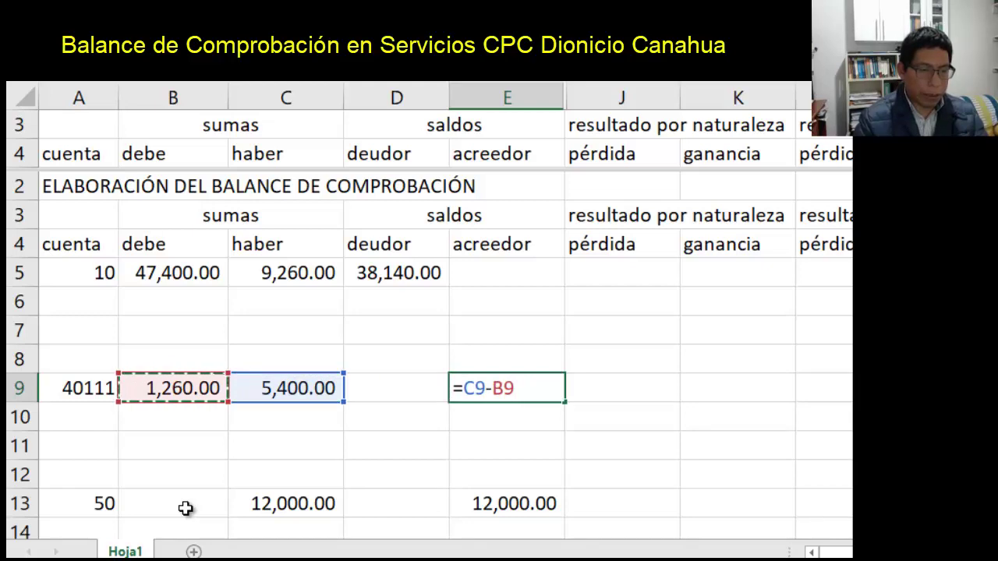
{"action": "key", "text": "Return"}
- Recheck the saldos deudor and acreedor totals in row 25 for equality
{"action": "key", "text": "Left"}
{"action": "key", "text": "Left"}
{"action": "key", "text": "Left"}
{"action": "key", "text": "Left"}
{"action": "key", "text": "Left"}
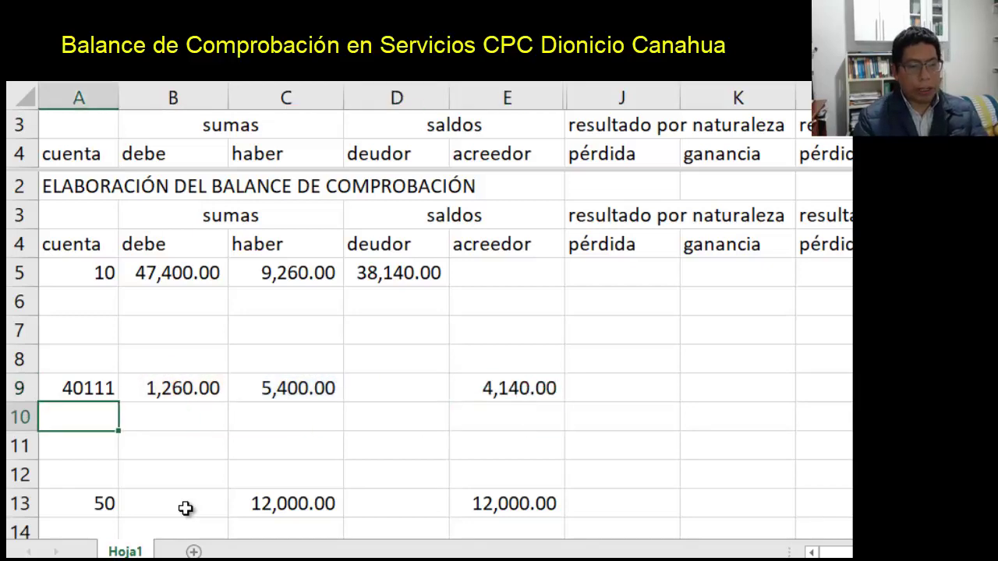
{"action": "key", "text": "Down"}
{"action": "key", "text": "Down"}
{"action": "key", "text": "Down"}
{"action": "key", "text": "Down"}
{"action": "key", "text": "Down"}
{"action": "key", "text": "Down"}
{"action": "key", "text": "Down"}
{"action": "key", "text": "Down"}
{"action": "key", "text": "Down"}
{"action": "key", "text": "Down"}
{"action": "key", "text": "Down"}
{"action": "key", "text": "Down"}
{"action": "key", "text": "Down"}
{"action": "key", "text": "Down"}
{"action": "key", "text": "Down"}
{"action": "key", "text": "Down"}
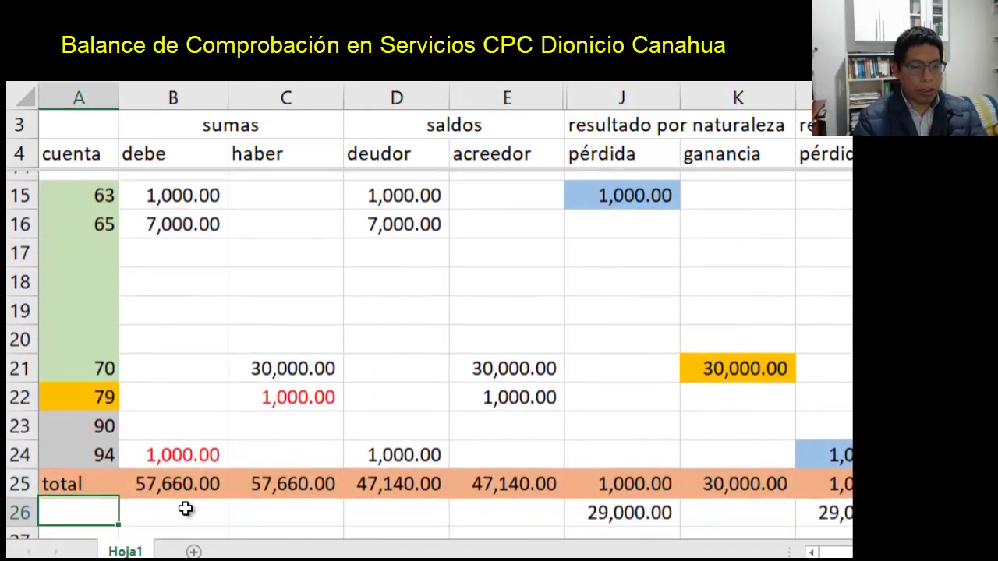
- Review the saldo deudor column from account 94 up to the headers and back, comparing each account's sumas and saldos
{"action": "key", "text": "Up"}
{"action": "key", "text": "Up"}
{"action": "key", "text": "Right"}
{"action": "key", "text": "Right"}
{"action": "key", "text": "Right"}
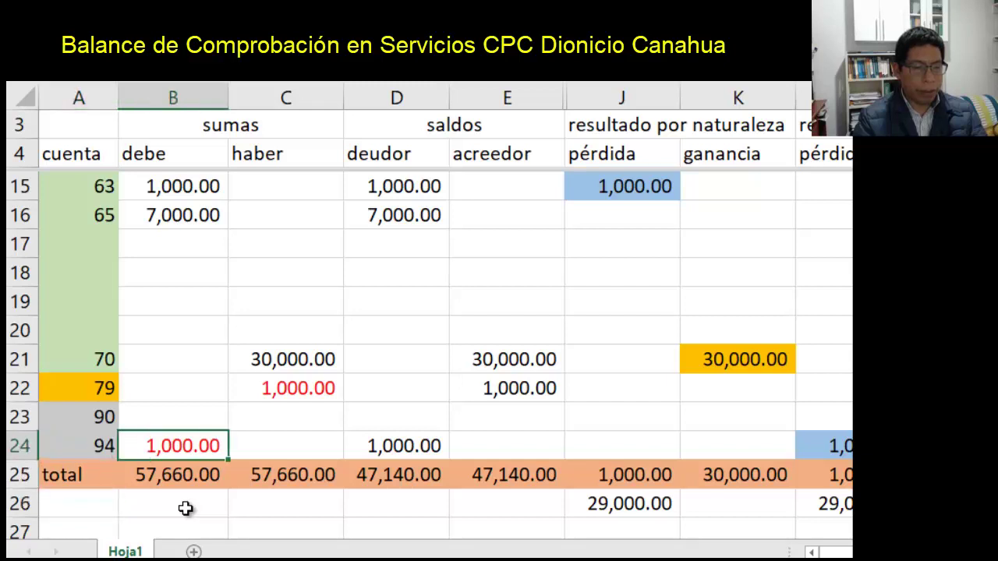
{"action": "key", "text": "Down"}
{"action": "key", "text": "Up"}
{"action": "key", "text": "Up"}
{"action": "key", "text": "Up"}
{"action": "key", "text": "Up"}
{"action": "key", "text": "Up"}
{"action": "key", "text": "Up"}
{"action": "key", "text": "Up"}
{"action": "key", "text": "Up"}
{"action": "key", "text": "Up"}
{"action": "key", "text": "Up"}
{"action": "key", "text": "Up"}
{"action": "key", "text": "Up"}
{"action": "key", "text": "Up"}
{"action": "key", "text": "Up"}
{"action": "key", "text": "Up"}
{"action": "key", "text": "Up"}
{"action": "key", "text": "Up"}
{"action": "key", "text": "Up"}
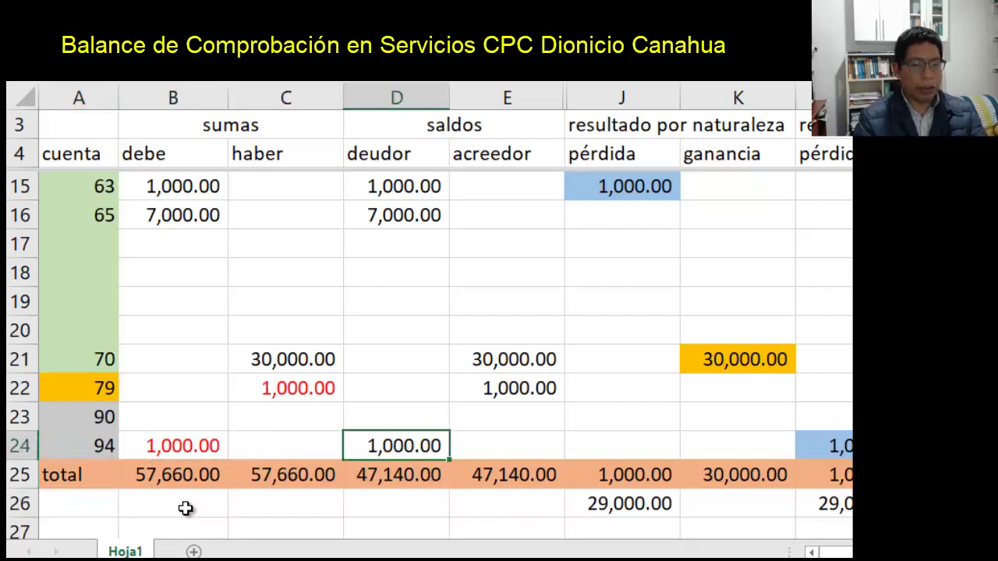
{"action": "key", "text": "Up"}
{"action": "key", "text": "Up"}
{"action": "key", "text": "Up"}
{"action": "key", "text": "Up"}
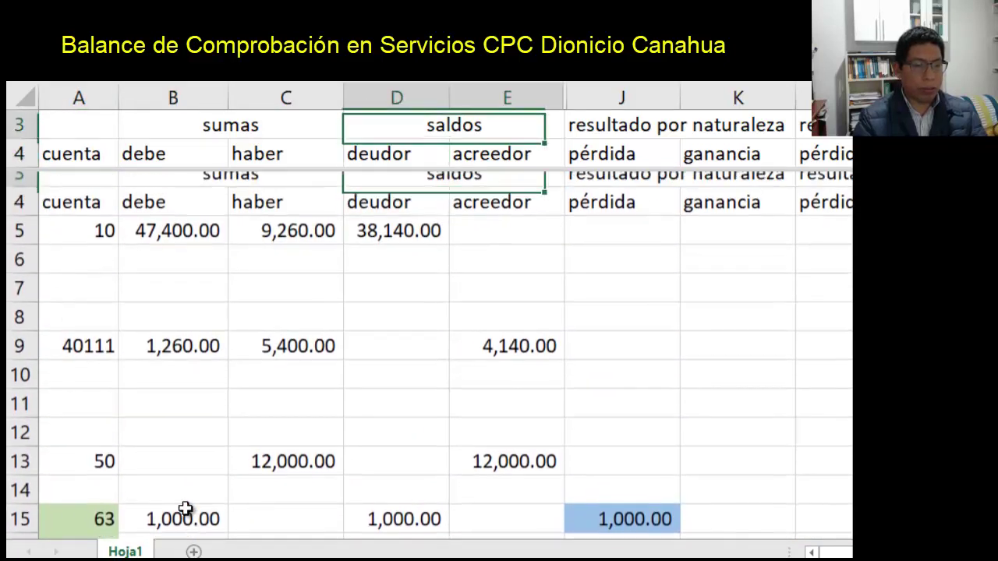
{"action": "key", "text": "Down"}
{"action": "key", "text": "Down"}
{"action": "key", "text": "Down"}
{"action": "key", "text": "Down"}
{"action": "key", "text": "Down"}
{"action": "key", "text": "Down"}
{"action": "key", "text": "Down"}
{"action": "key", "text": "Down"}
{"action": "key", "text": "Down"}
{"action": "key", "text": "Down"}
{"action": "key", "text": "Down"}
{"action": "key", "text": "Down"}
{"action": "key", "text": "Down"}
{"action": "key", "text": "Down"}
{"action": "key", "text": "Down"}
{"action": "key", "text": "Down"}
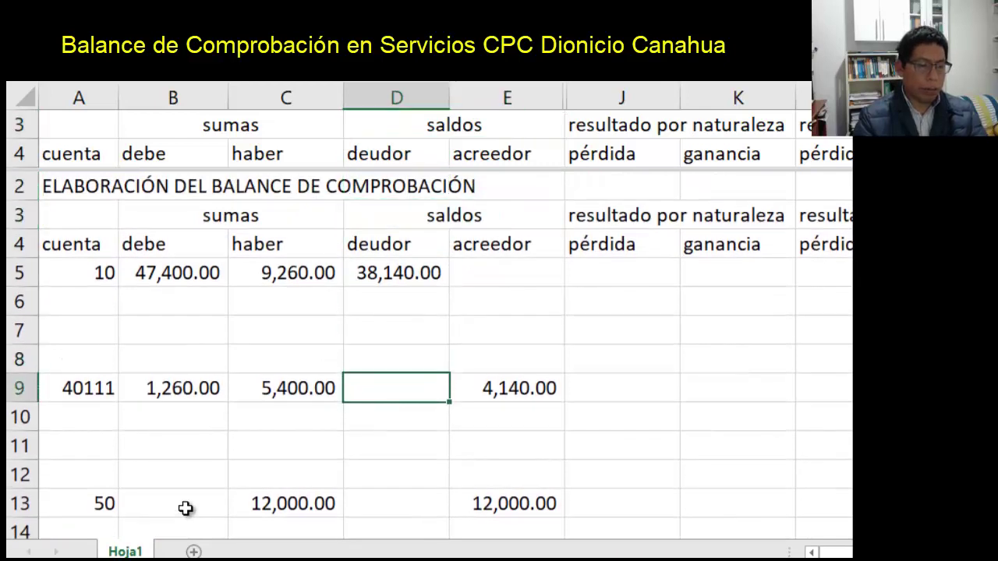
{"action": "key", "text": "Down"}
{"action": "key", "text": "Down"}
{"action": "key", "text": "Down"}
{"action": "key", "text": "Down"}
{"action": "key", "text": "Down"}
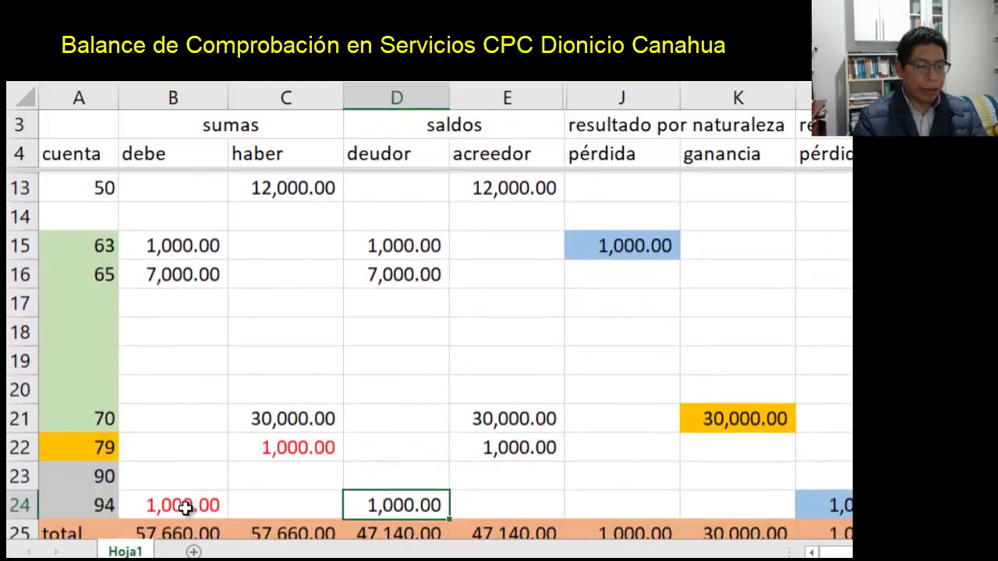
- Change the font colour of account 65's debe amount in B16 to red
{"action": "left_click", "coordinate": [169, 276]}
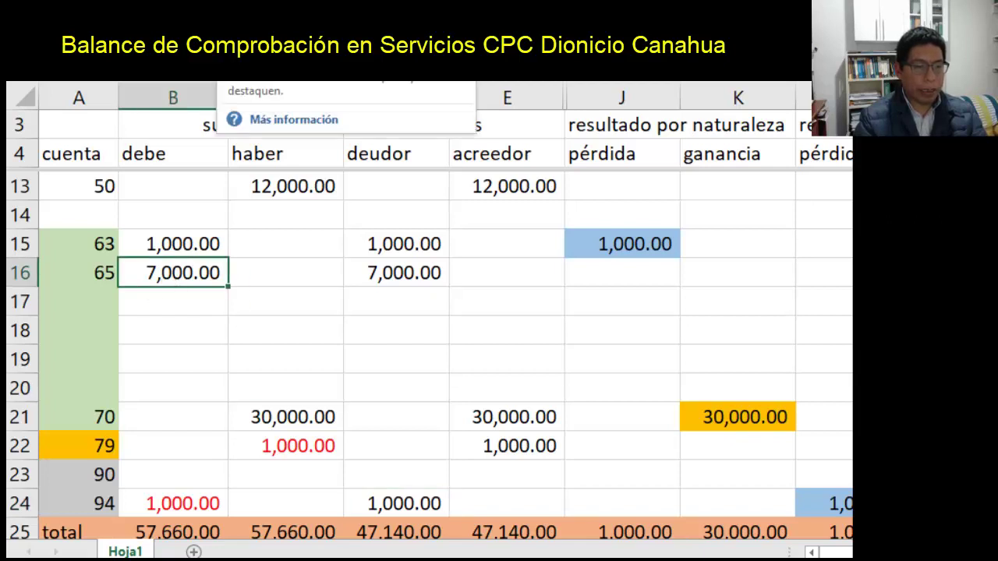
{"action": "left_click", "coordinate": [265, 74]}
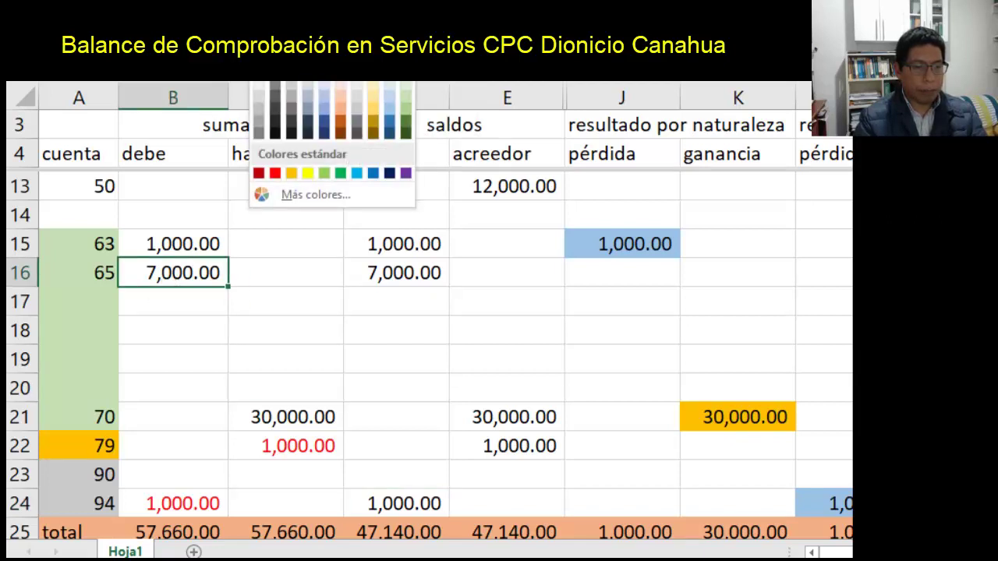
{"action": "left_click", "coordinate": [278, 175]}
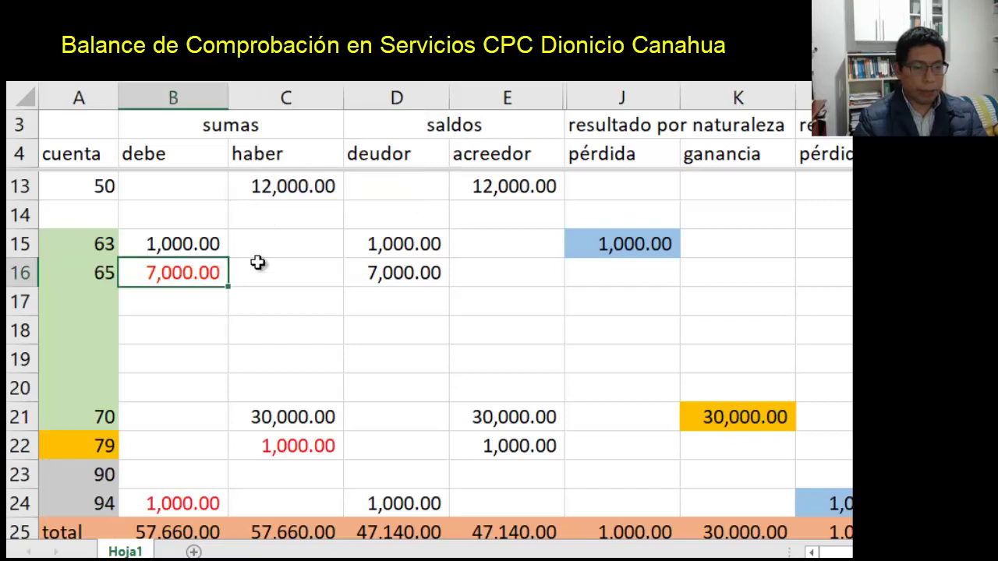
- Return the font colour of the debe and haber cells B22:C24 for accounts 79, 90 and 94 to black
{"action": "left_click", "coordinate": [226, 439]}
{"action": "left_click_drag", "start_coordinate": [227, 439], "coordinate": [290, 490]}
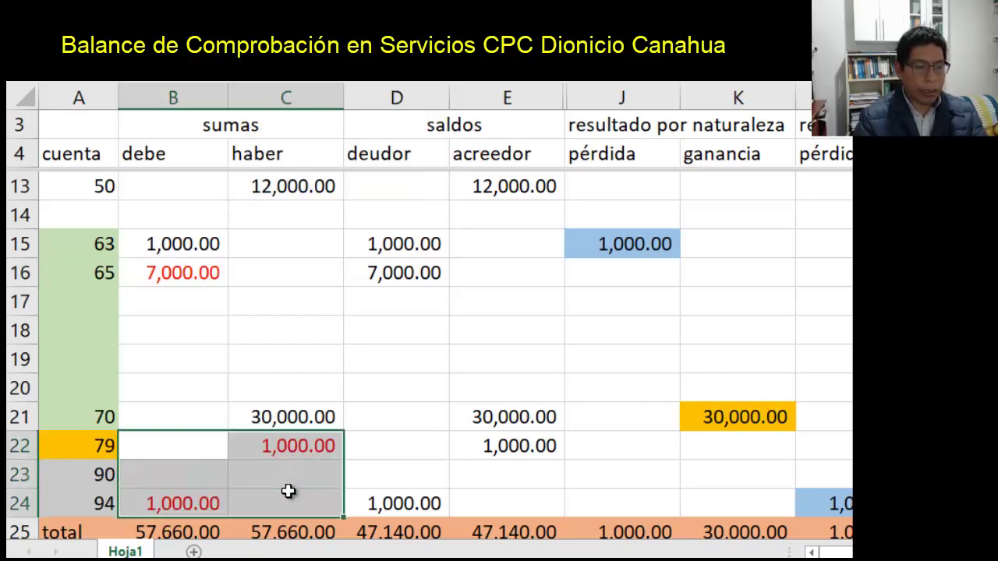
{"action": "left_click", "coordinate": [265, 74]}
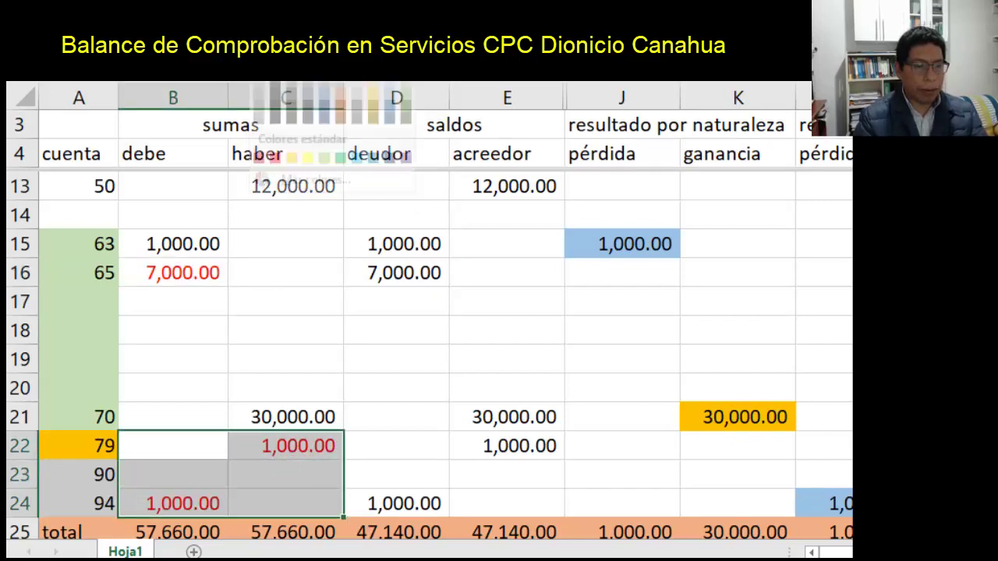
{"action": "left_click", "coordinate": [277, 92]}
- Enter the formula =B16 in B23 to carry account 65's debe into account 90's debe
{"action": "left_click", "coordinate": [192, 272]}
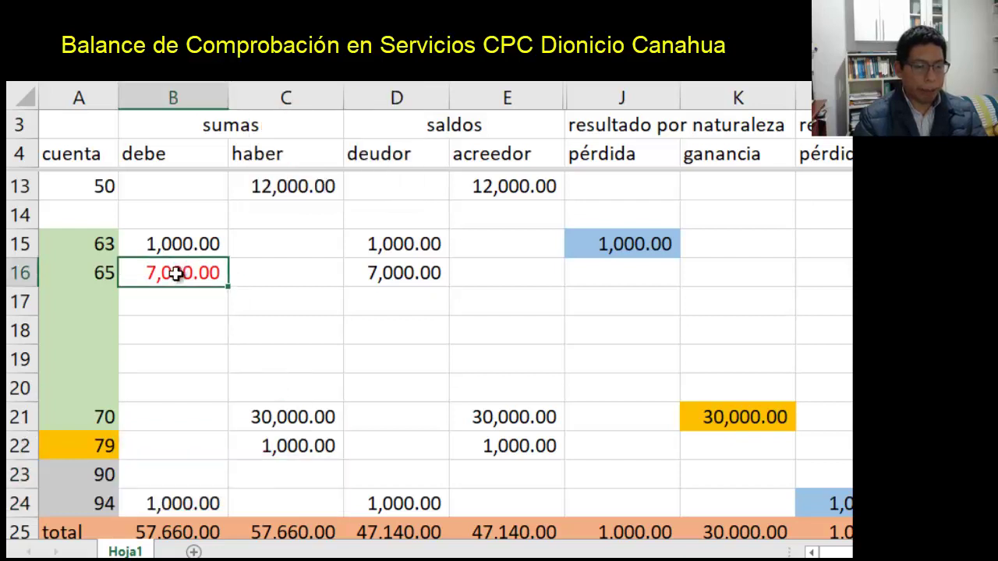
{"action": "left_click", "coordinate": [173, 309]}
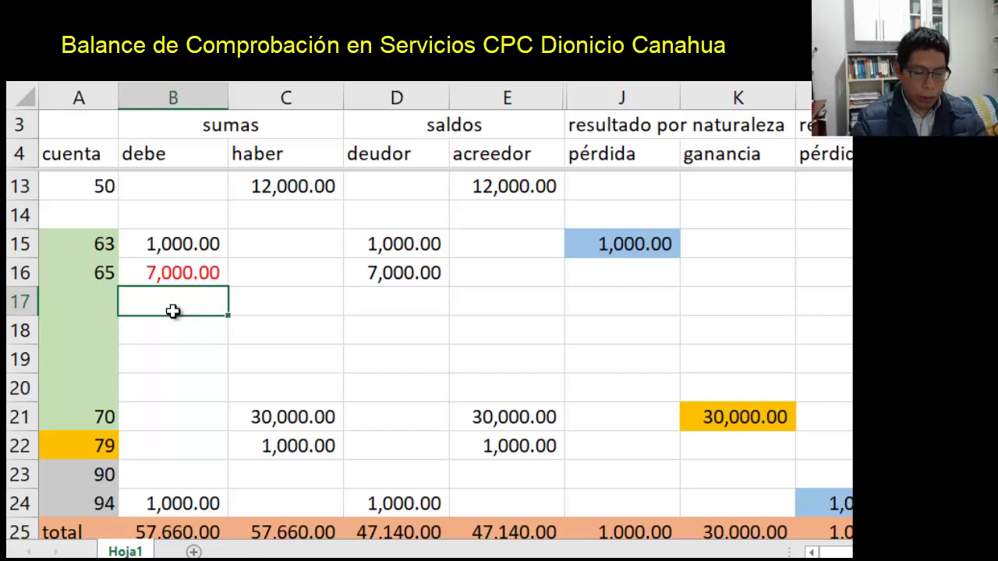
{"action": "key", "text": "Down"}
{"action": "key", "text": "Down"}
{"action": "key", "text": "Down"}
{"action": "key", "text": "Down"}
{"action": "key", "text": "Down"}
{"action": "key", "text": "Down"}
{"action": "type", "text": "="}
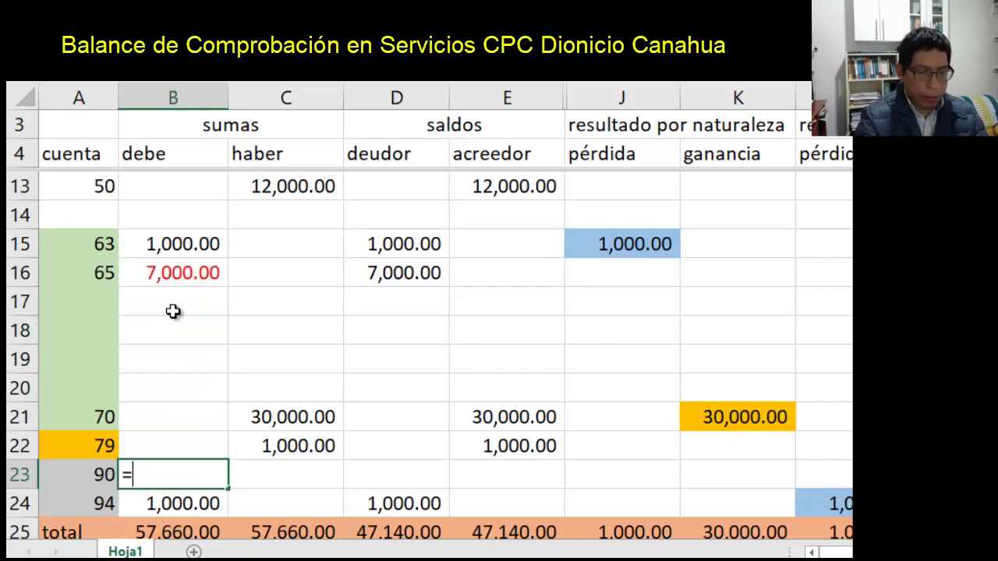
{"action": "key", "text": "Up"}
{"action": "key", "text": "Up"}
{"action": "key", "text": "Up"}
{"action": "key", "text": "Up"}
{"action": "key", "text": "Up"}
{"action": "key", "text": "Up"}
{"action": "key", "text": "Up"}
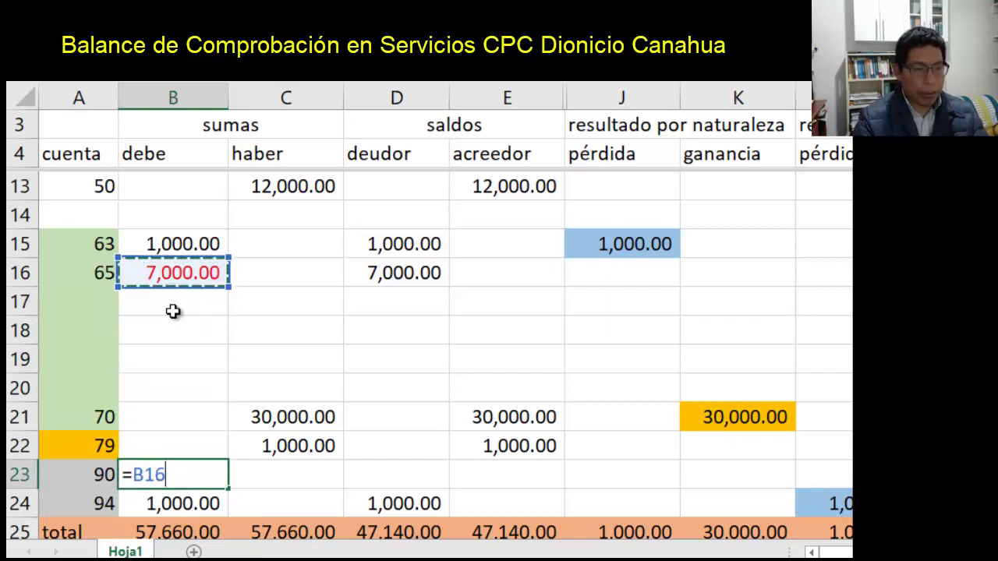
{"action": "key", "text": "Return"}
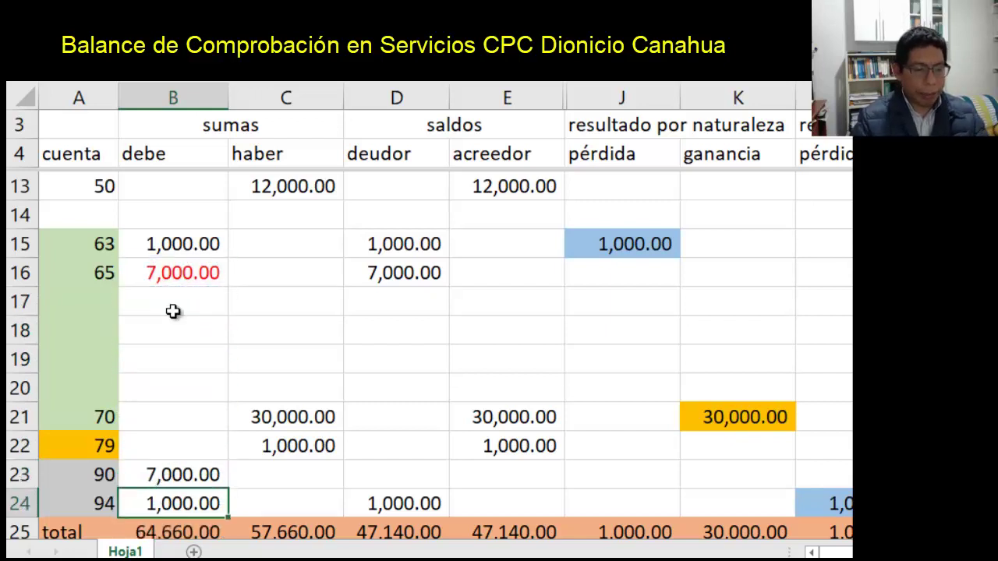
- Format account 90's debe cell B23 with a light green fill and red font
{"action": "key", "text": "Up"}
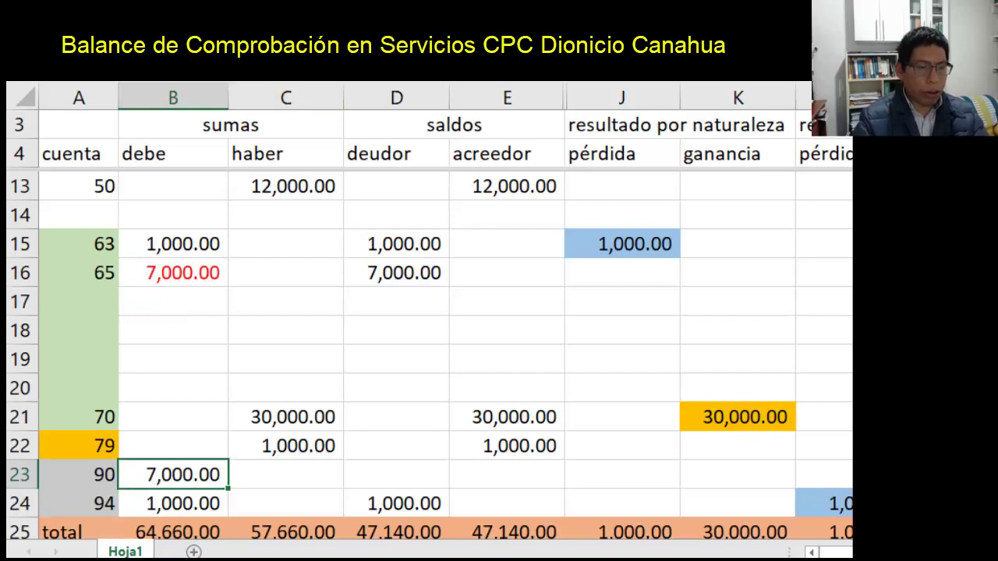
{"action": "left_click", "coordinate": [227, 81]}
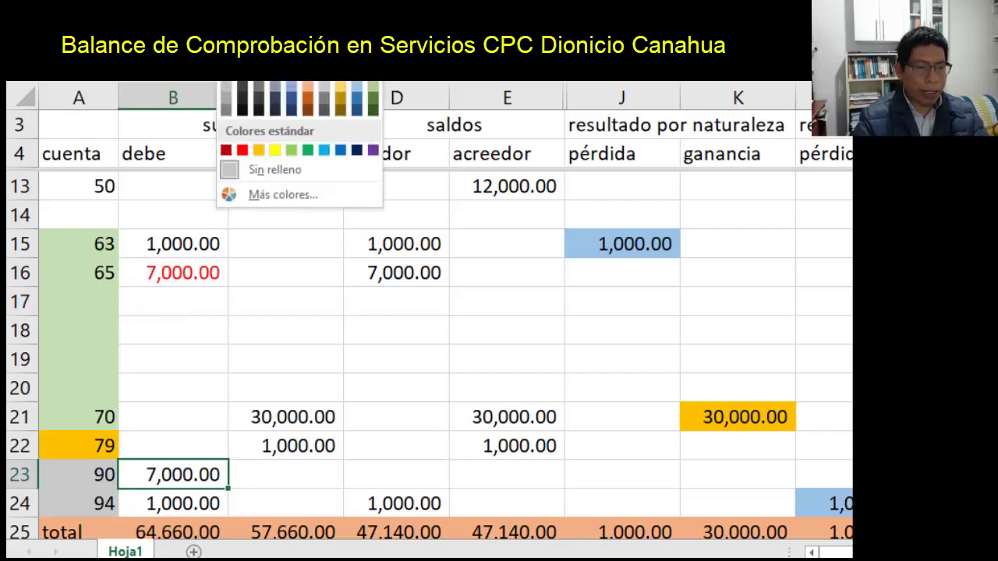
{"action": "left_click", "coordinate": [242, 152]}
{"action": "left_click", "coordinate": [226, 81]}
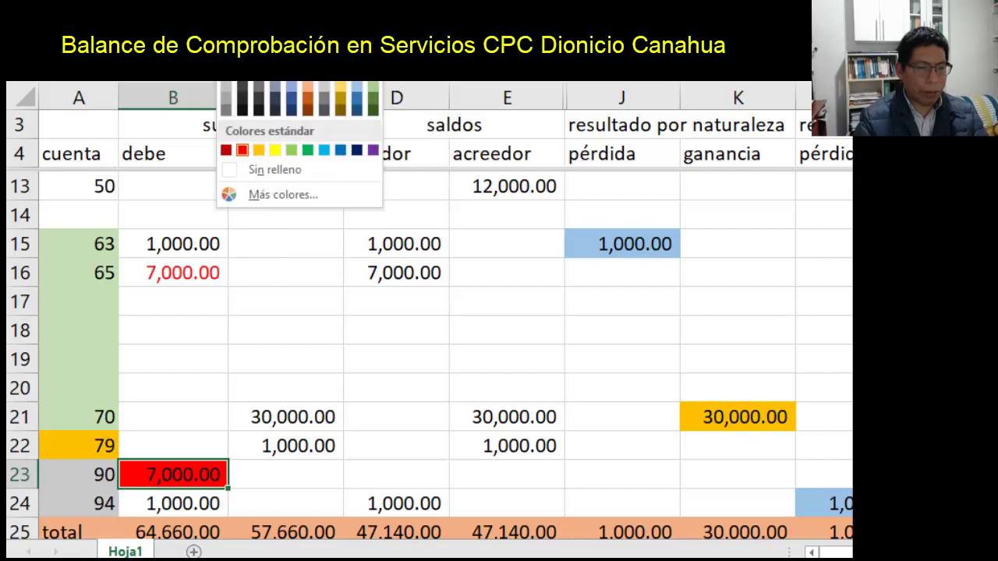
{"action": "left_click", "coordinate": [373, 84]}
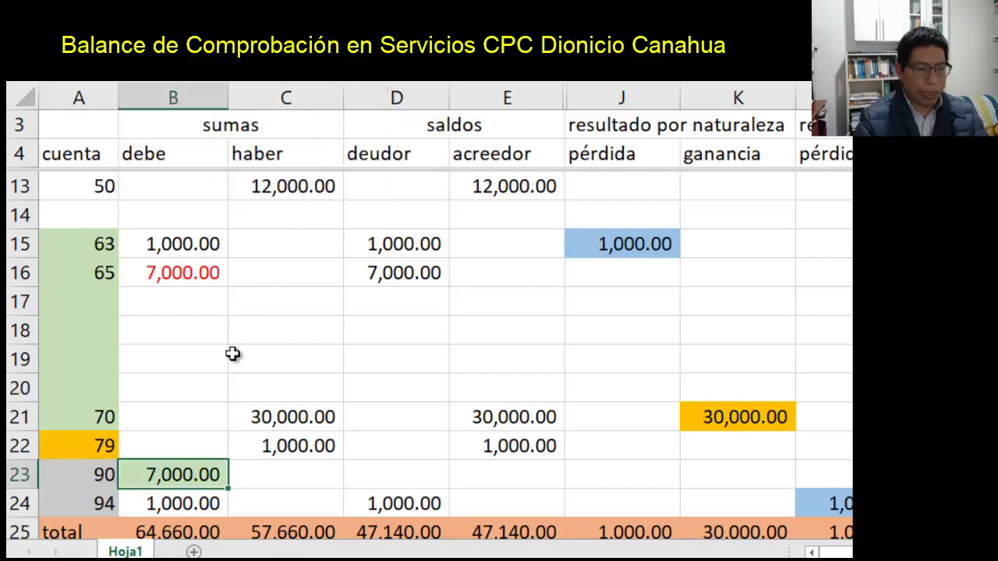
{"action": "left_click", "coordinate": [257, 81]}
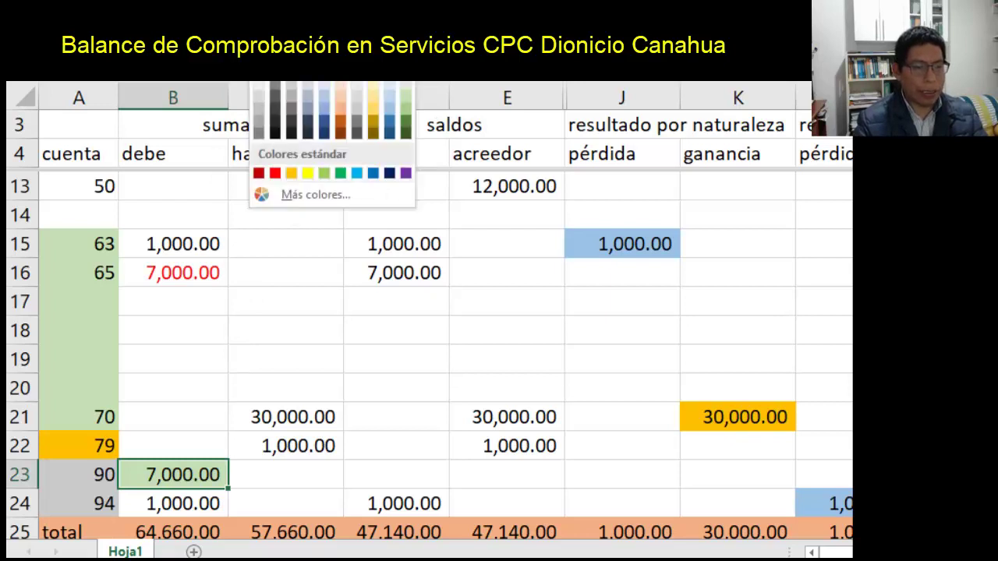
{"action": "left_click", "coordinate": [269, 171]}
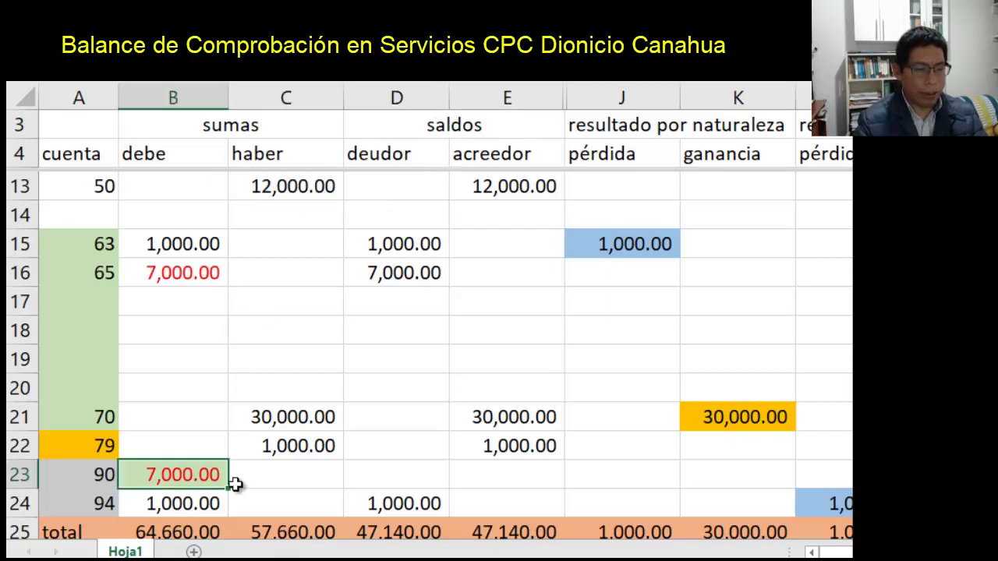
- Replace account 79's haber in C22 with the formula =B24+B23 to cover accounts 94 and 90
{"action": "left_click", "coordinate": [272, 453]}
{"action": "type", "text": "="}
{"action": "key", "text": "Down"}
{"action": "key", "text": "Down"}
{"action": "key", "text": "Left"}
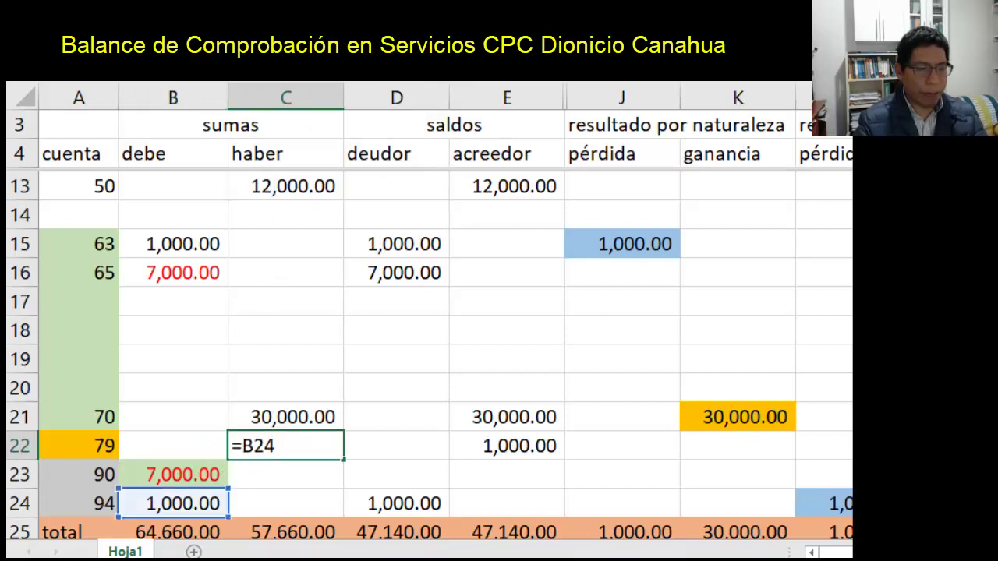
{"action": "type", "text": "+"}
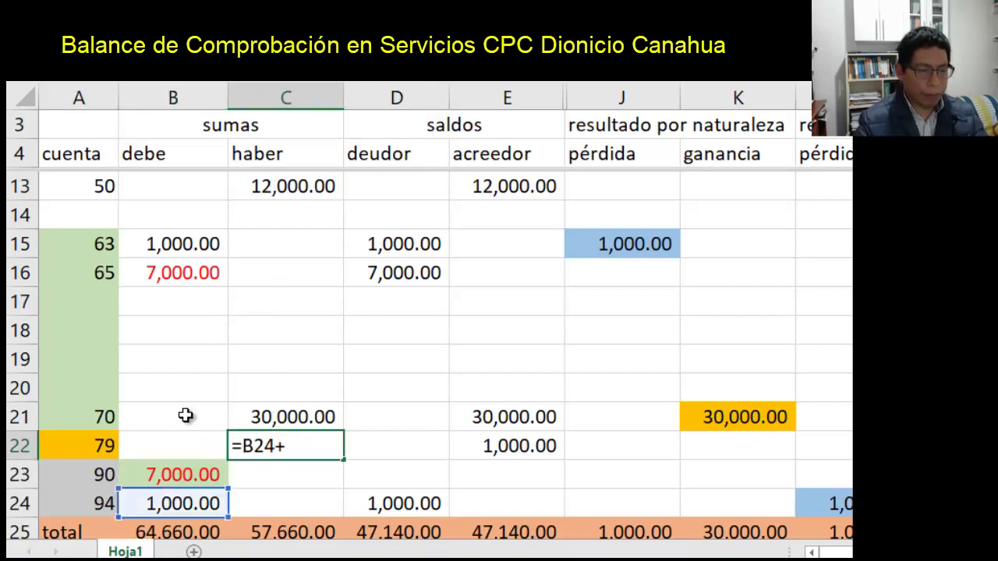
{"action": "left_click", "coordinate": [173, 474]}
{"action": "key", "text": "Return"}
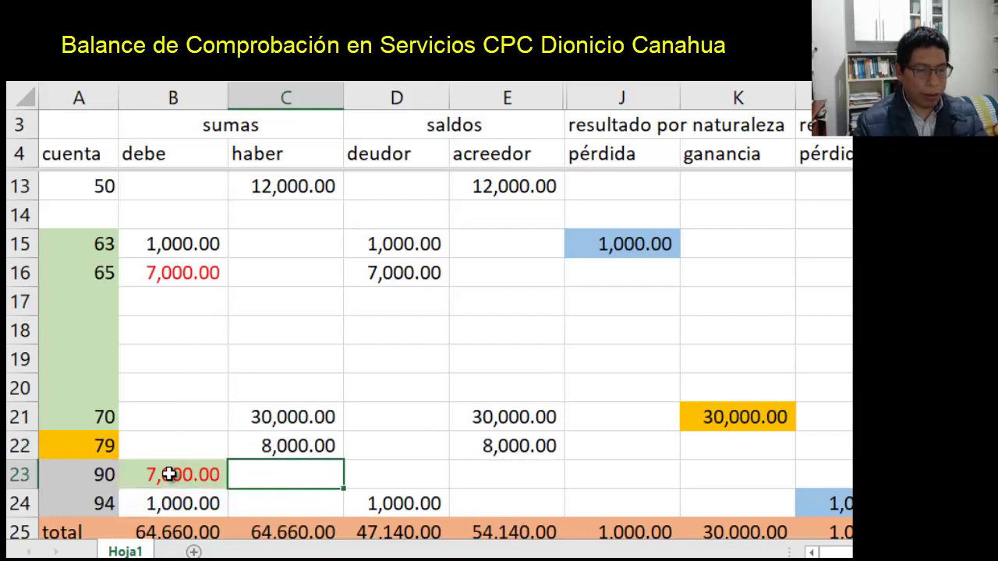
- Check the debe and haber totals in row 25 for equality and review the entries of accounts 90 and 79
{"action": "key", "text": "Down"}
{"action": "key", "text": "Down"}
{"action": "key", "text": "Down"}
{"action": "key", "text": "Up"}
{"action": "key", "text": "Up"}
{"action": "key", "text": "Up"}
{"action": "key", "text": "Up"}
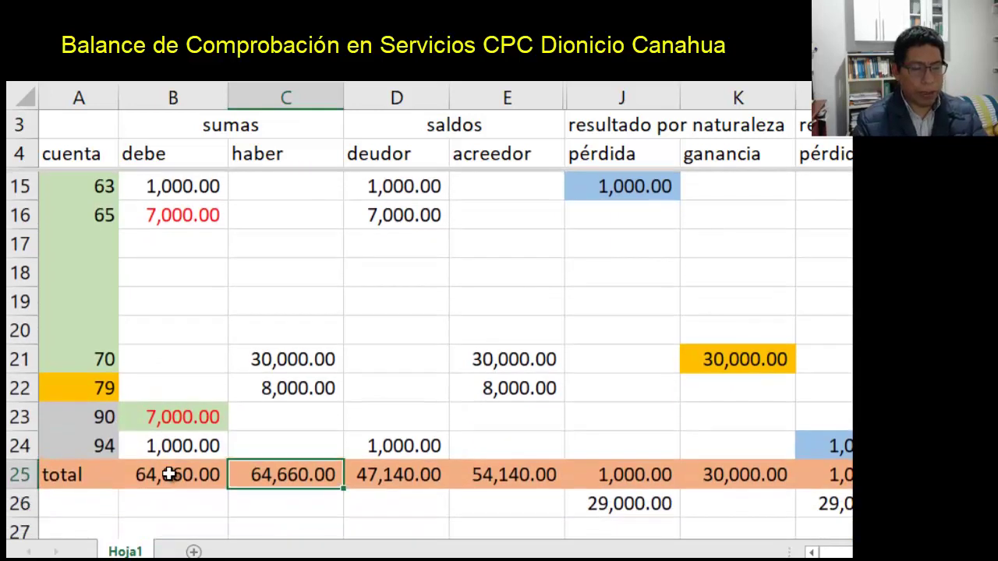
{"action": "key", "text": "Down"}
{"action": "key", "text": "Right"}
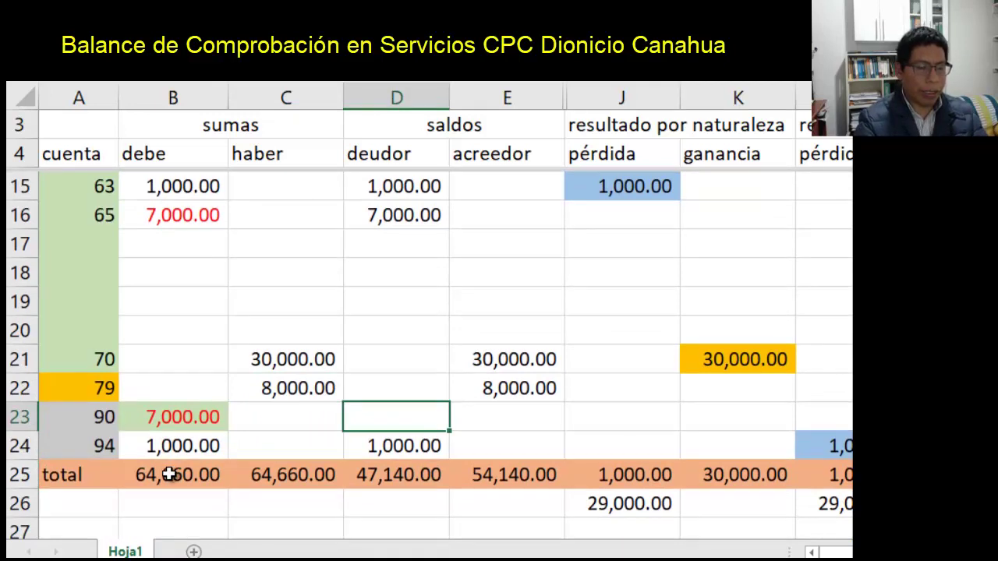
{"action": "key", "text": "Left"}
{"action": "key", "text": "Left"}
{"action": "key", "text": "Right"}
{"action": "key", "text": "Right"}
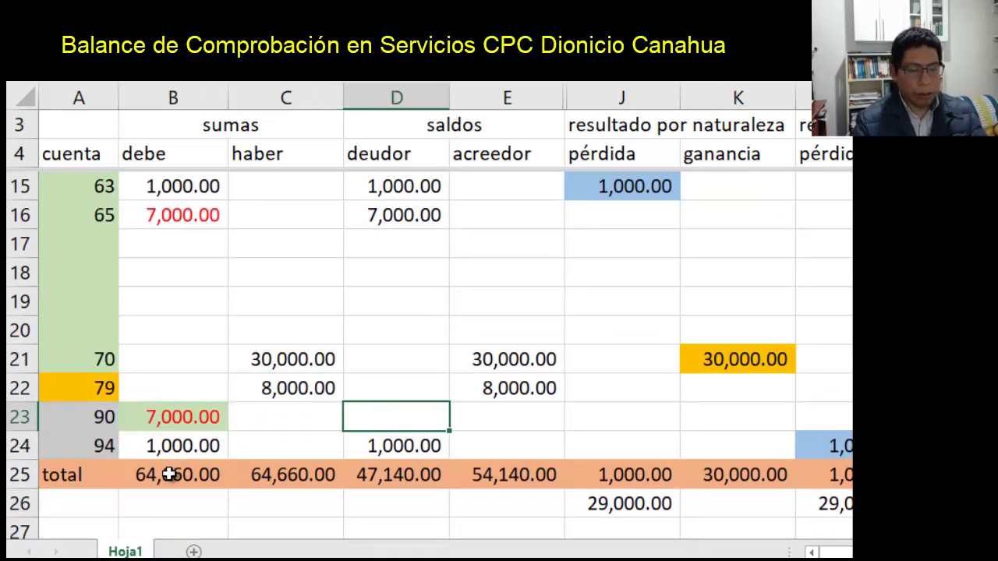
{"action": "key", "text": "Left"}
{"action": "key", "text": "Up"}
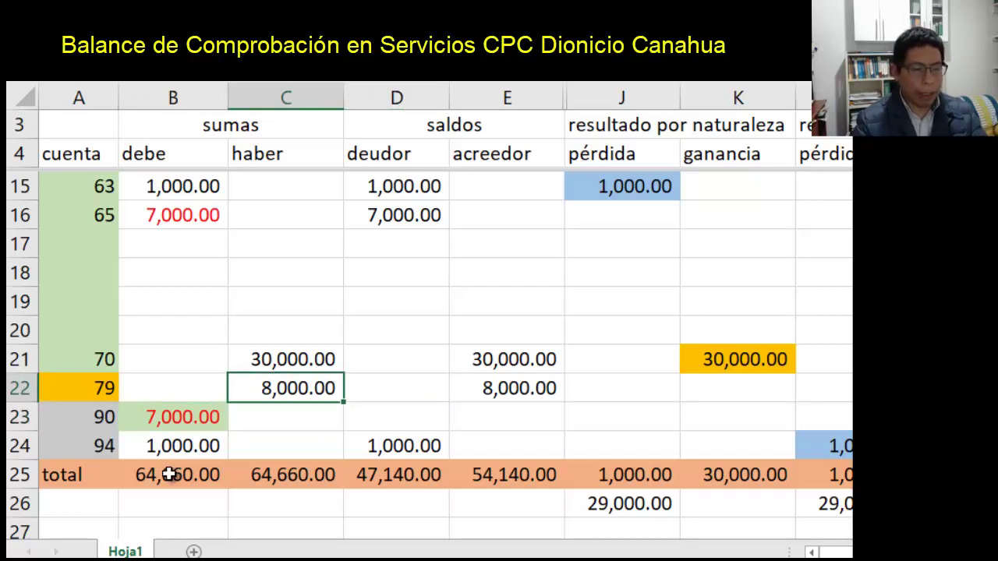
- Enter the formula =B23 in D23 as account 90's saldo deudor
{"action": "key", "text": "Down"}
{"action": "key", "text": "Right"}
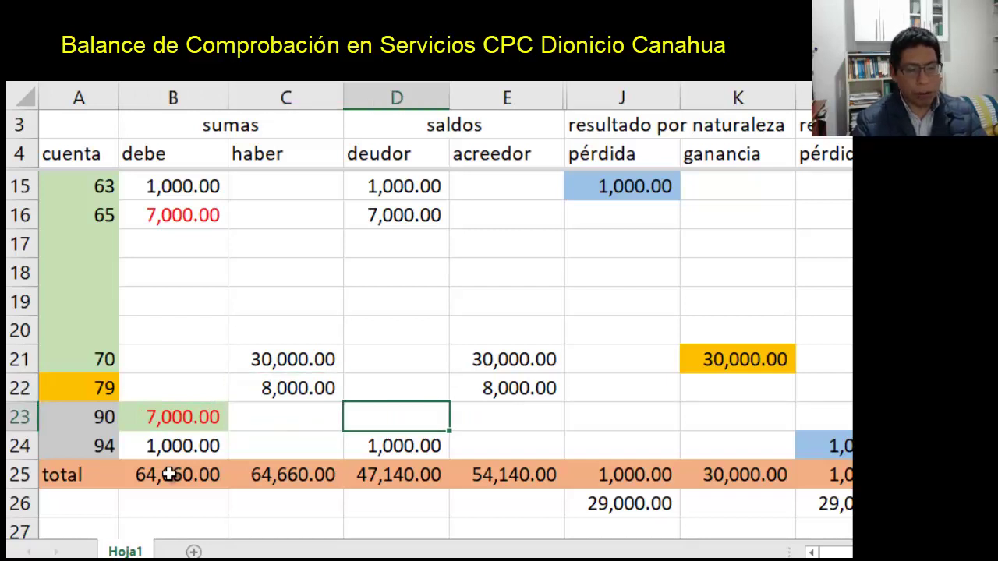
{"action": "type", "text": "="}
{"action": "key", "text": "Left"}
{"action": "key", "text": "Left"}
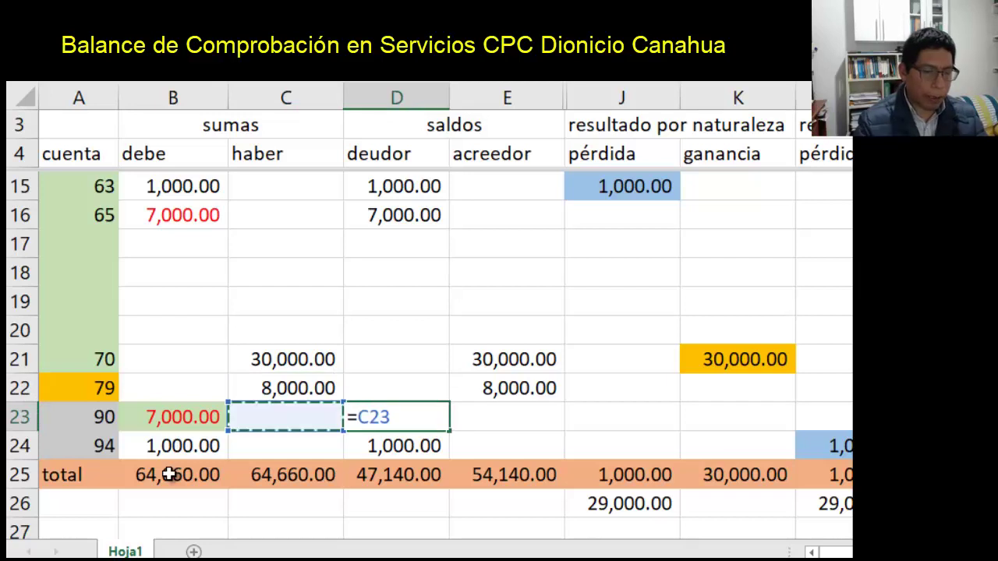
{"action": "key", "text": "Return"}
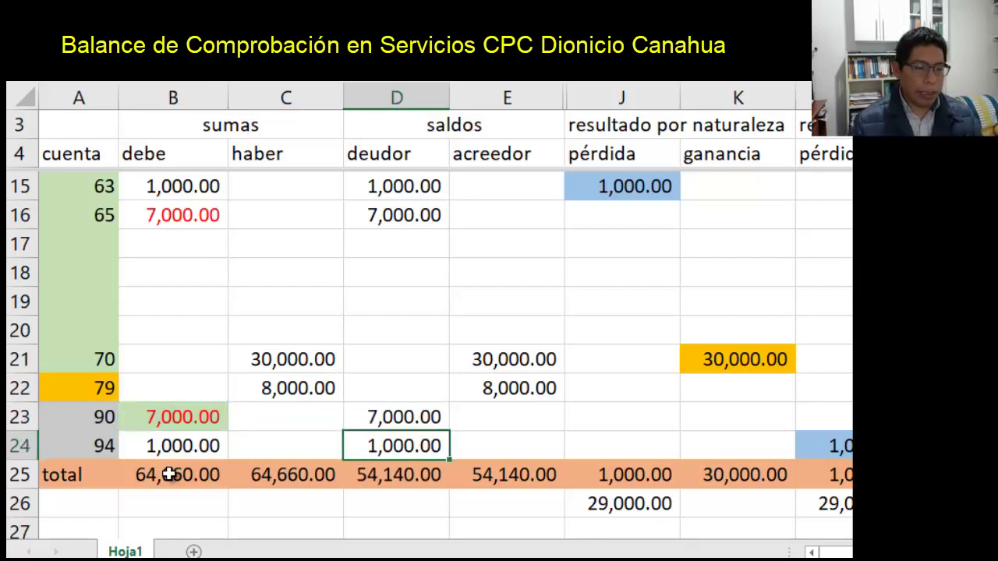
- Add a comment reading COSTO DE SERVICIO to the account 90 cell, A23
{"action": "key", "text": "Up"}
{"action": "key", "text": "Left"}
{"action": "key", "text": "Left"}
{"action": "key", "text": "Left"}
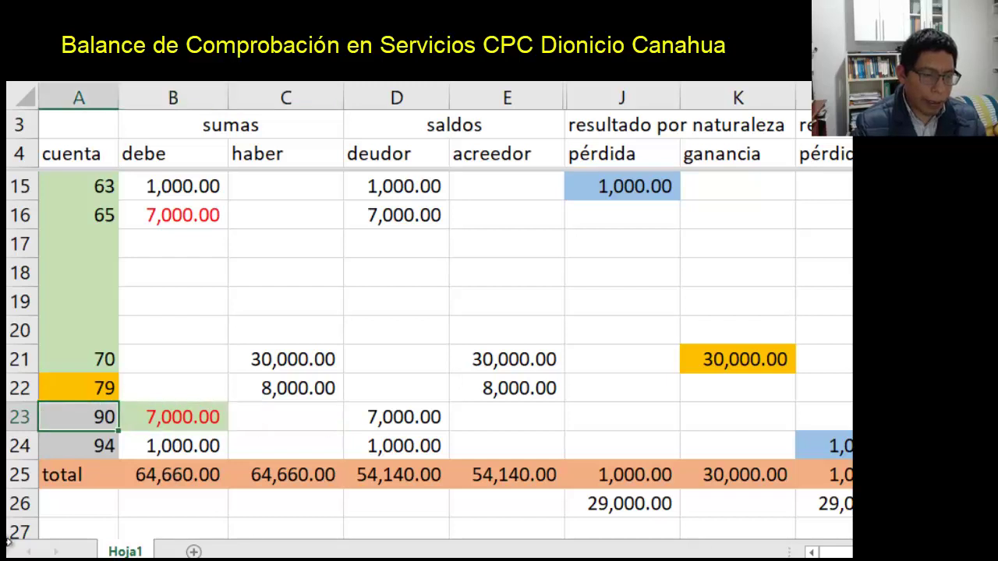
{"action": "right_click", "coordinate": [83, 415]}
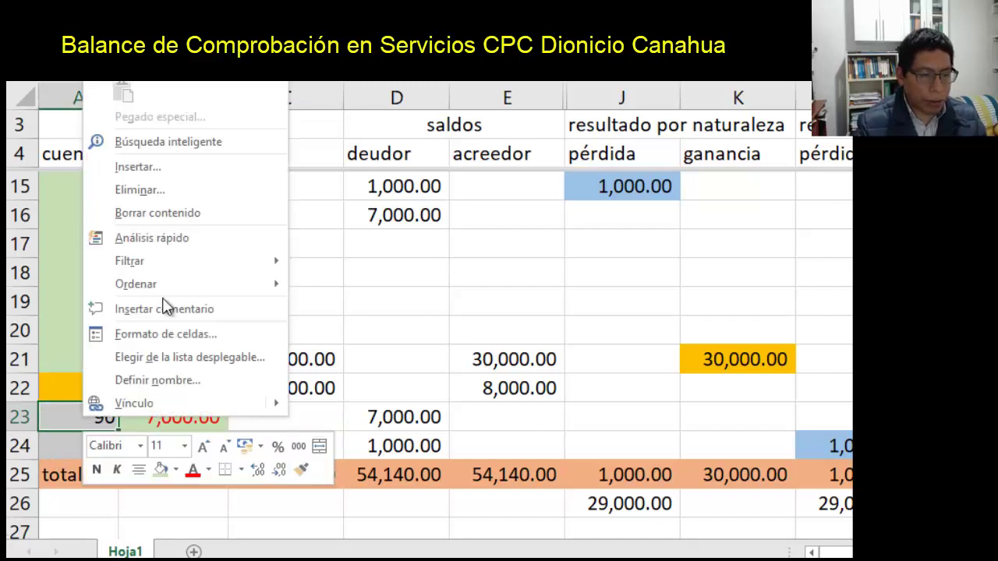
{"action": "left_click", "coordinate": [221, 309]}
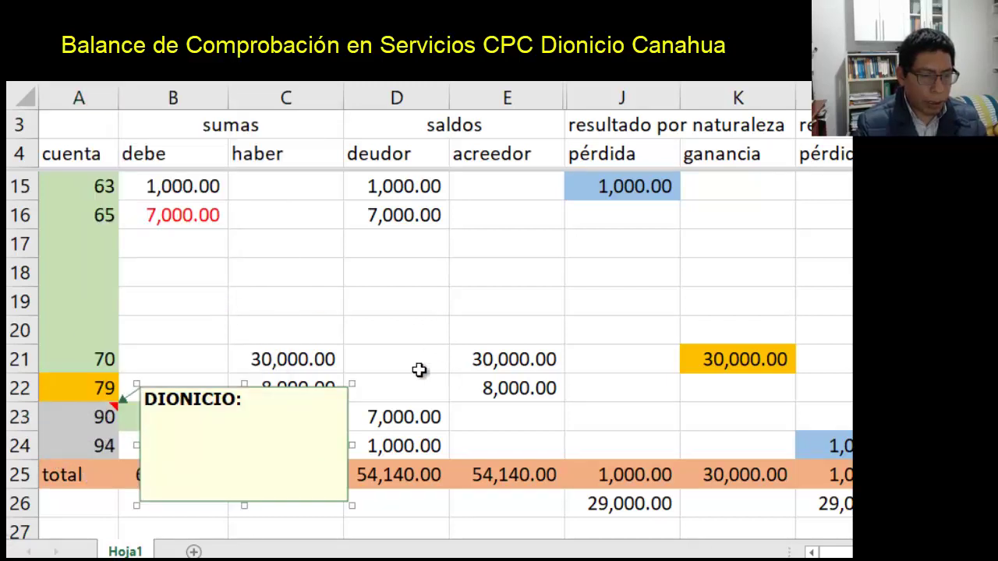
{"action": "key", "text": "Caps_Lock"}
{"action": "type", "text": "cos"}
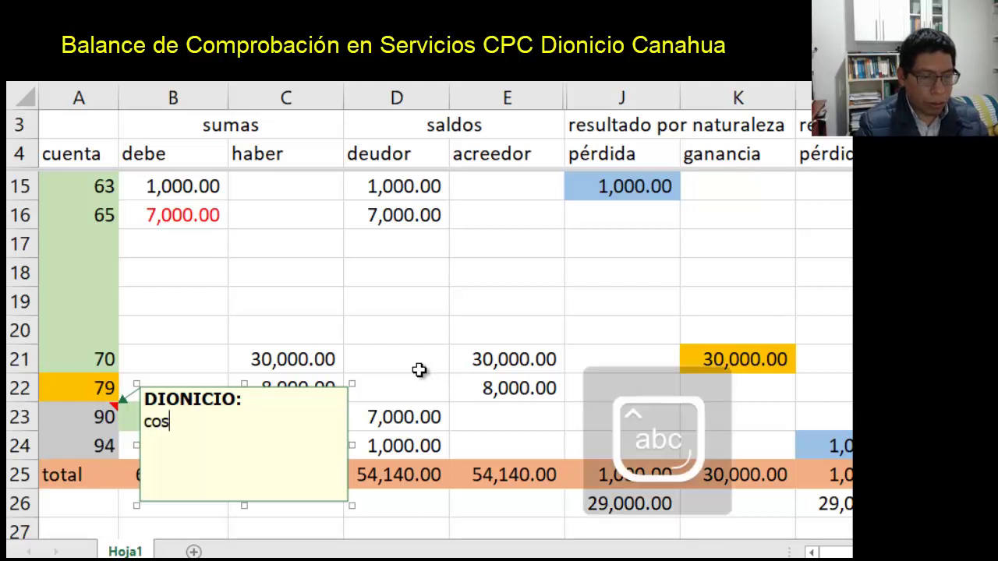
{"action": "key", "text": "Caps_Lock"}
{"action": "key", "text": "BackSpace"}
{"action": "key", "text": "BackSpace"}
{"action": "key", "text": "BackSpace"}
{"action": "type", "text": "COSTO DE"}
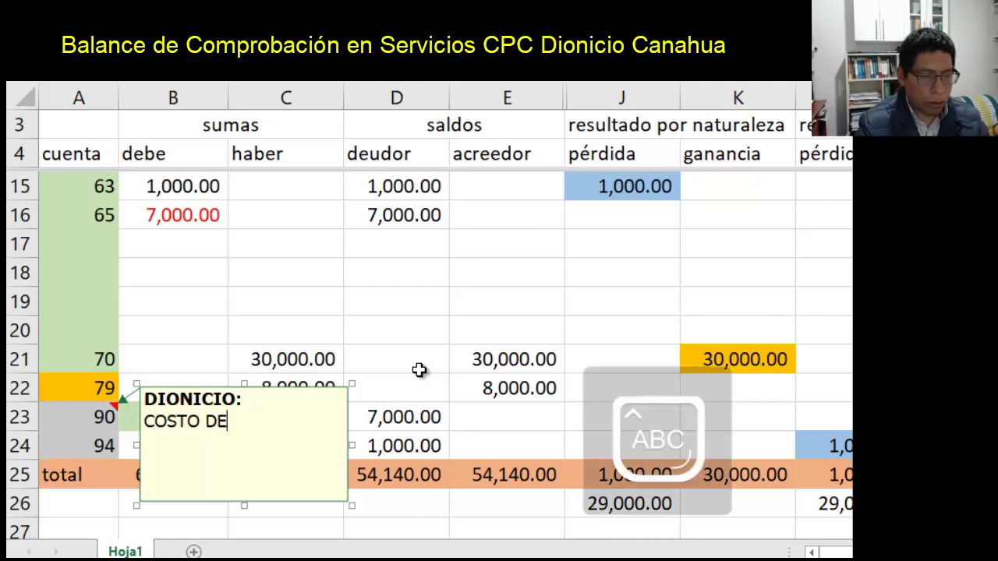
{"action": "type", "text": " SERVICIO"}
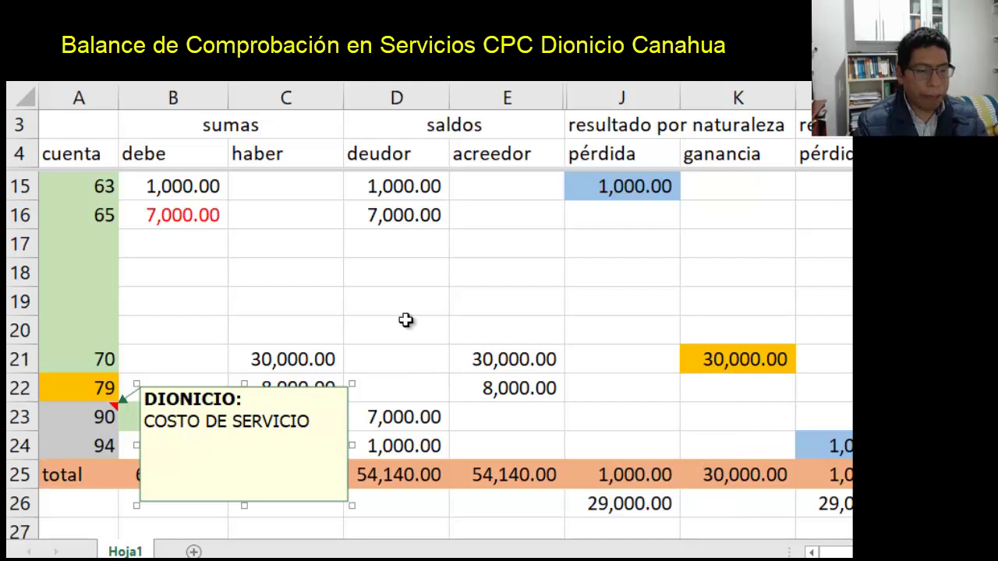
{"action": "left_click", "coordinate": [179, 319]}
{"action": "left_click", "coordinate": [177, 298]}
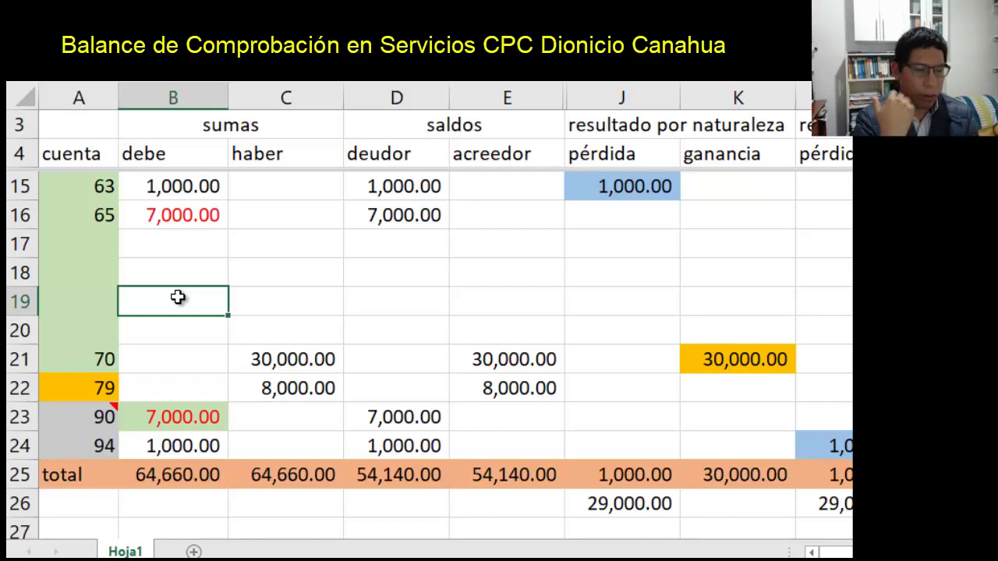
- Enter the formula =B23 in C23 as account 90's haber to cancel its debe
{"action": "key", "text": "Left"}
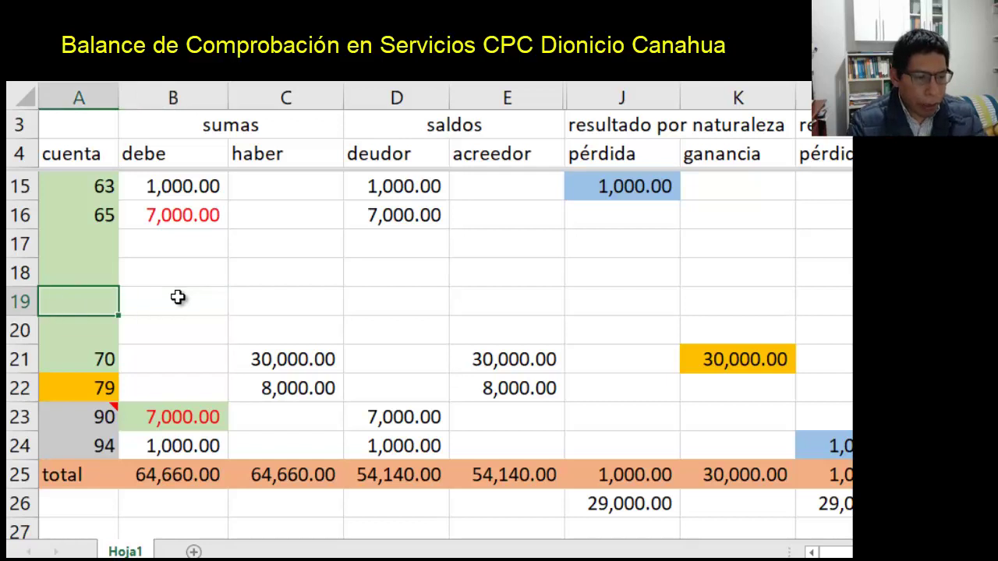
{"action": "key", "text": "Down"}
{"action": "key", "text": "Down"}
{"action": "key", "text": "Down"}
{"action": "key", "text": "Down"}
{"action": "key", "text": "Right"}
{"action": "key", "text": "Right"}
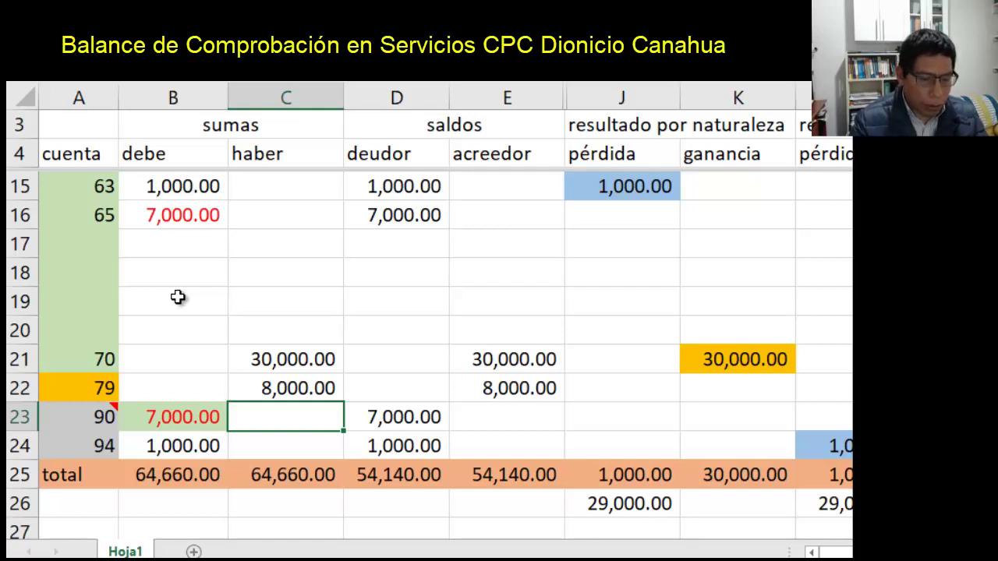
{"action": "type", "text": "="}
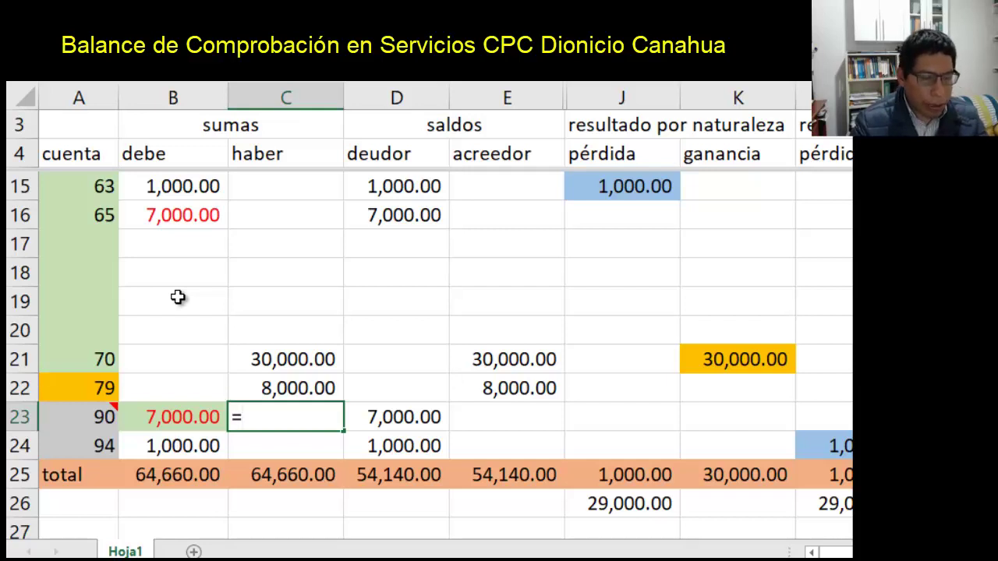
{"action": "key", "text": "Left"}
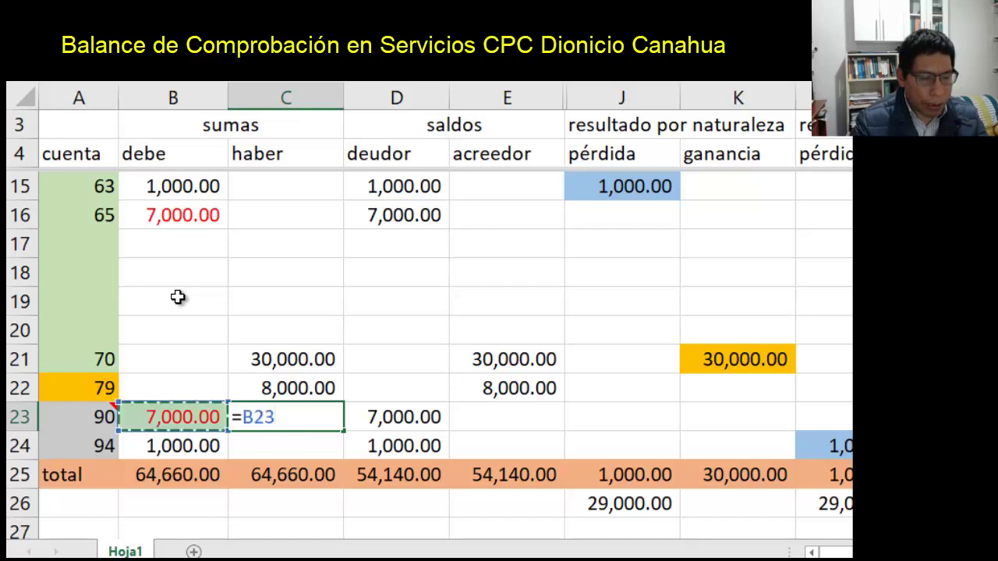
{"action": "key", "text": "Return"}
- Enter the formula =C23 in B22 as account 79's debe, the counterpart of account 90's haber
{"action": "key", "text": "Up"}
{"action": "key", "text": "Up"}
{"action": "key", "text": "Left"}
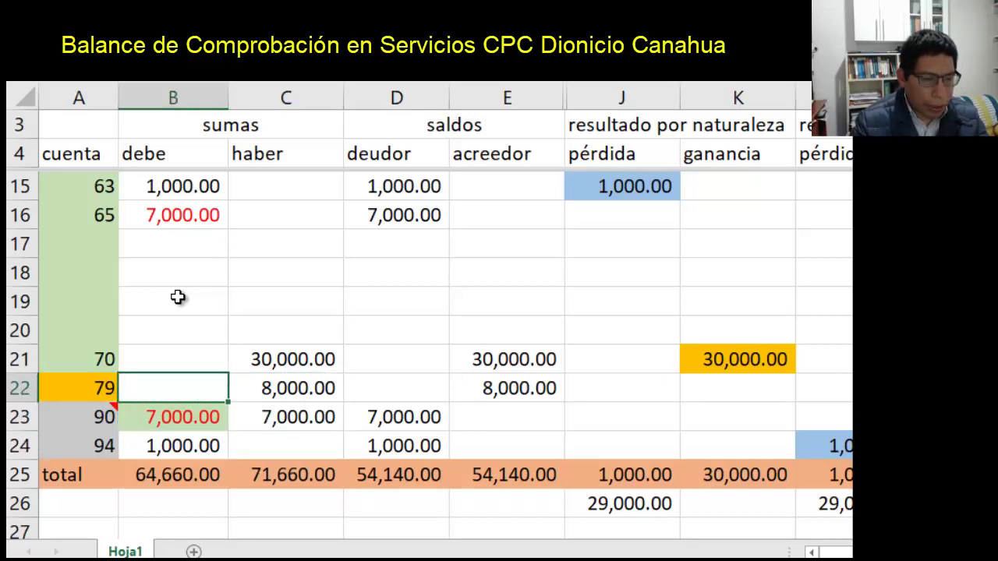
{"action": "type", "text": "="}
{"action": "key", "text": "Right"}
{"action": "key", "text": "Down"}
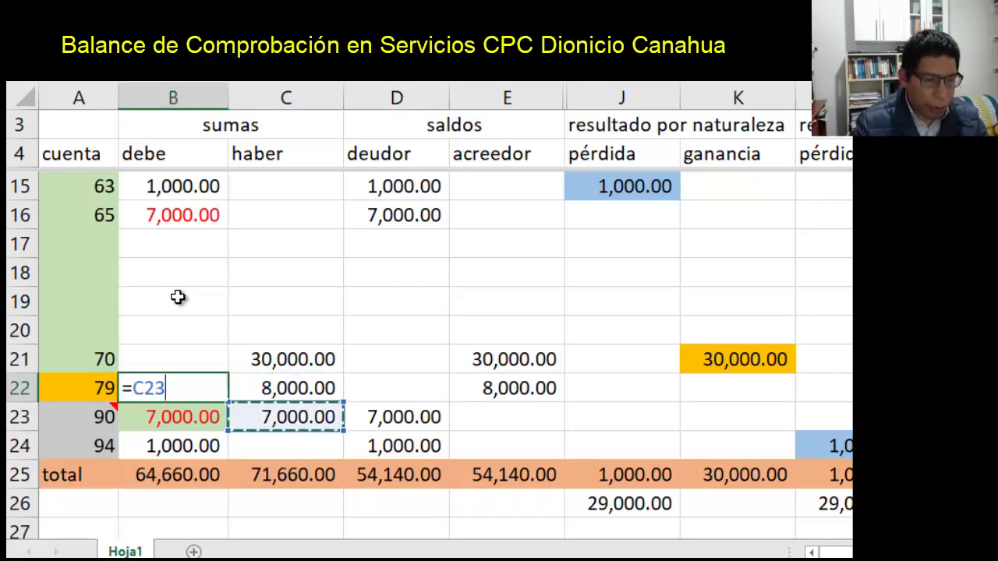
{"action": "key", "text": "Return"}
{"action": "key", "text": "Up"}
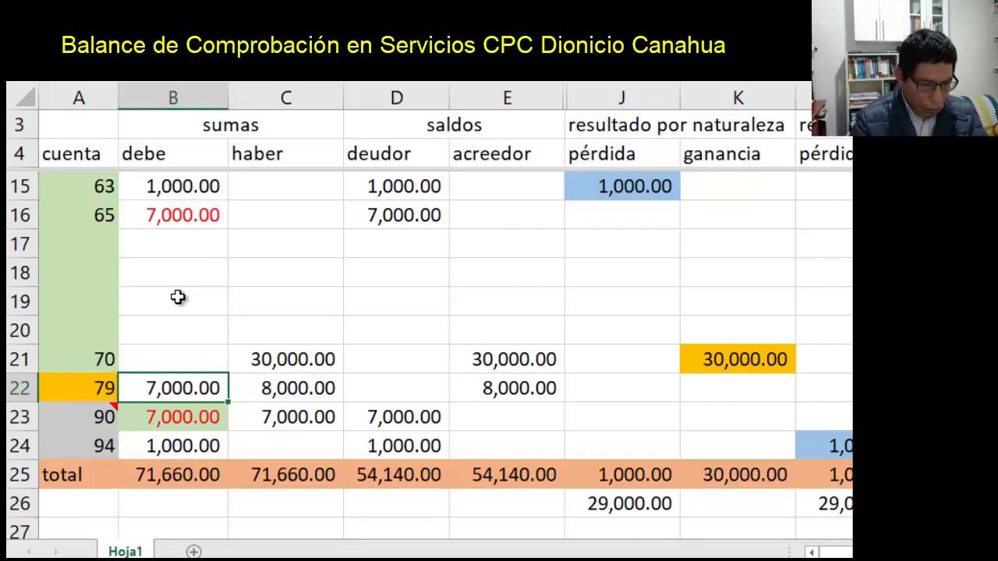
- Replace account 90's saldo deudor in D23 with the formula =B23-C23
{"action": "key", "text": "Right"}
{"action": "key", "text": "Right"}
{"action": "key", "text": "Down"}
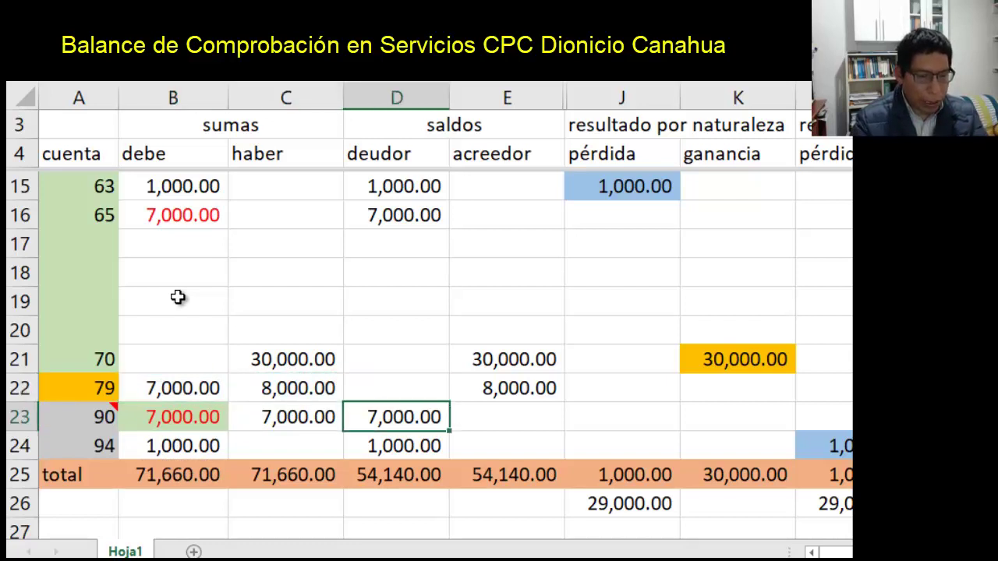
{"action": "type", "text": "="}
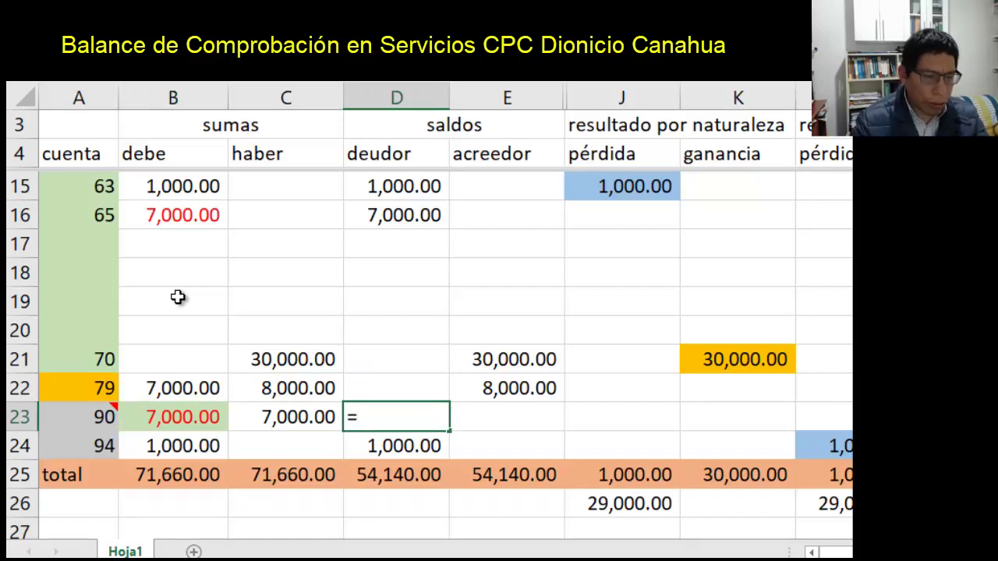
{"action": "key", "text": "Left"}
{"action": "key", "text": "Left"}
{"action": "type", "text": "-"}
{"action": "key", "text": "Left"}
{"action": "key", "text": "Return"}
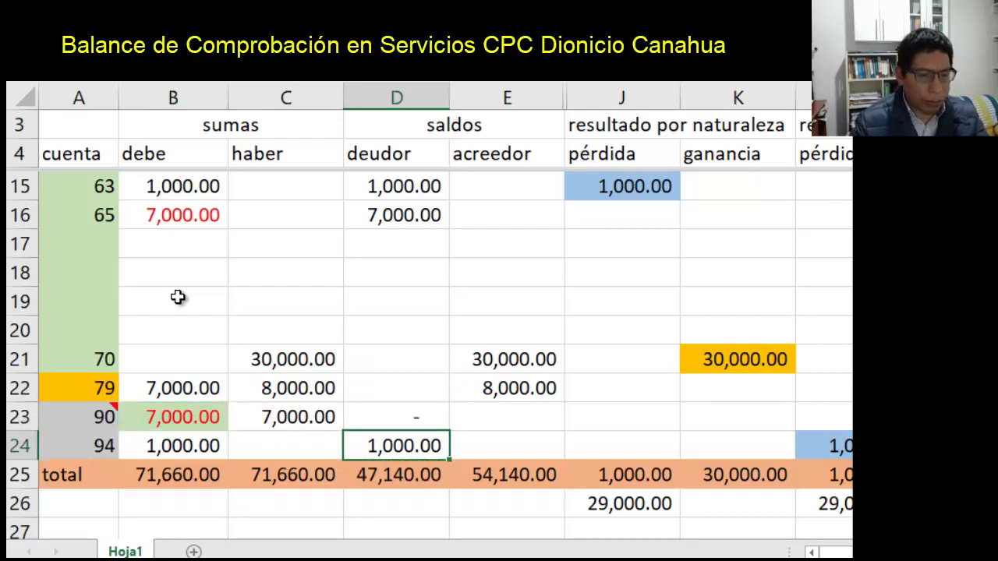
- Replace account 79's saldo acreedor in E22 with the formula =C22-B22
{"action": "key", "text": "Up"}
{"action": "key", "text": "Up"}
{"action": "key", "text": "Right"}
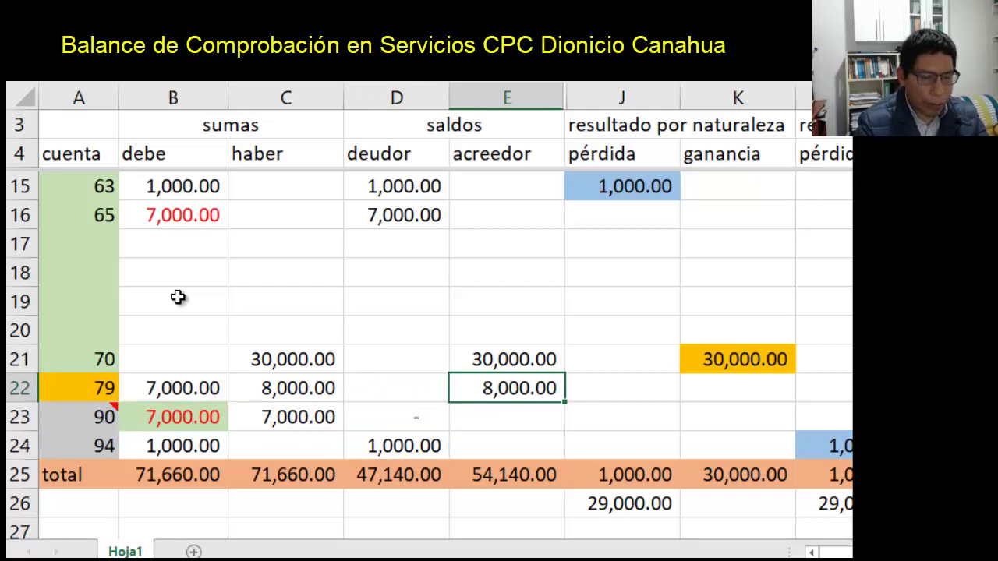
{"action": "type", "text": "="}
{"action": "key", "text": "Left"}
{"action": "key", "text": "Left"}
{"action": "type", "text": "-"}
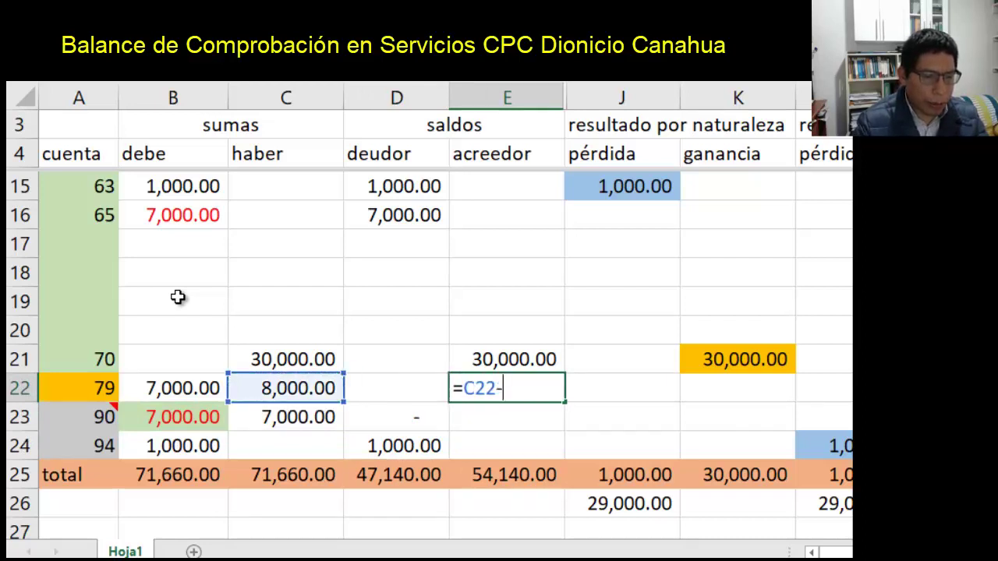
{"action": "key", "text": "Left"}
{"action": "key", "text": "Left"}
{"action": "key", "text": "Left"}
{"action": "key", "text": "Return"}
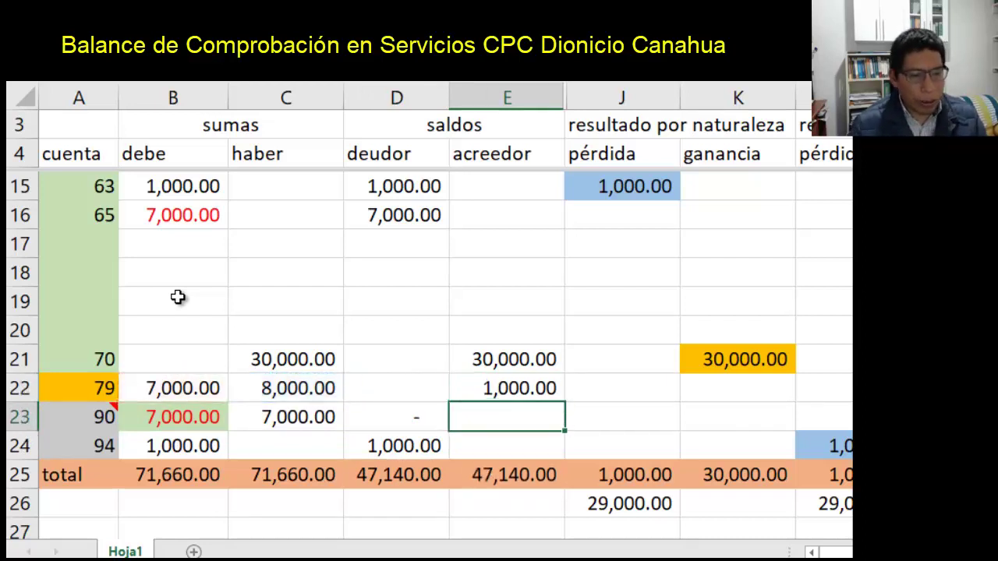
- Apply the light green fill to account 79's debe in B22 and account 90's haber in C23
{"action": "left_click", "coordinate": [169, 391]}
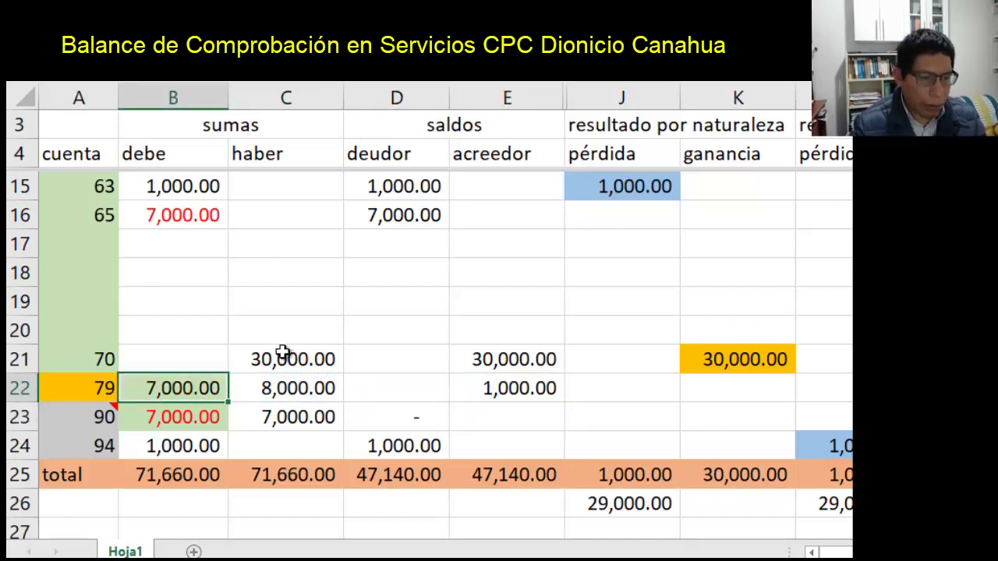
{"action": "left_click", "coordinate": [278, 413]}
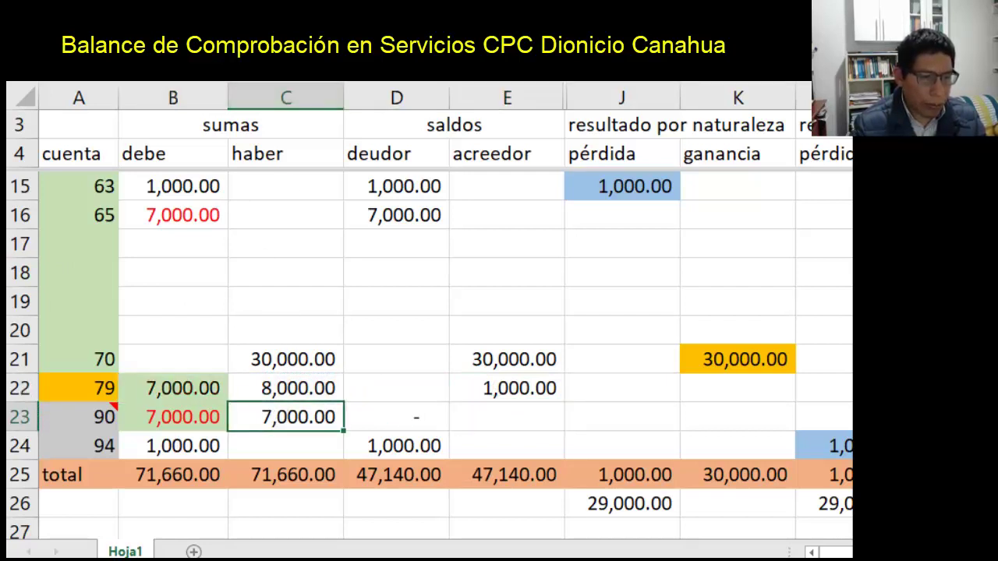
{"action": "key", "text": "F4"}
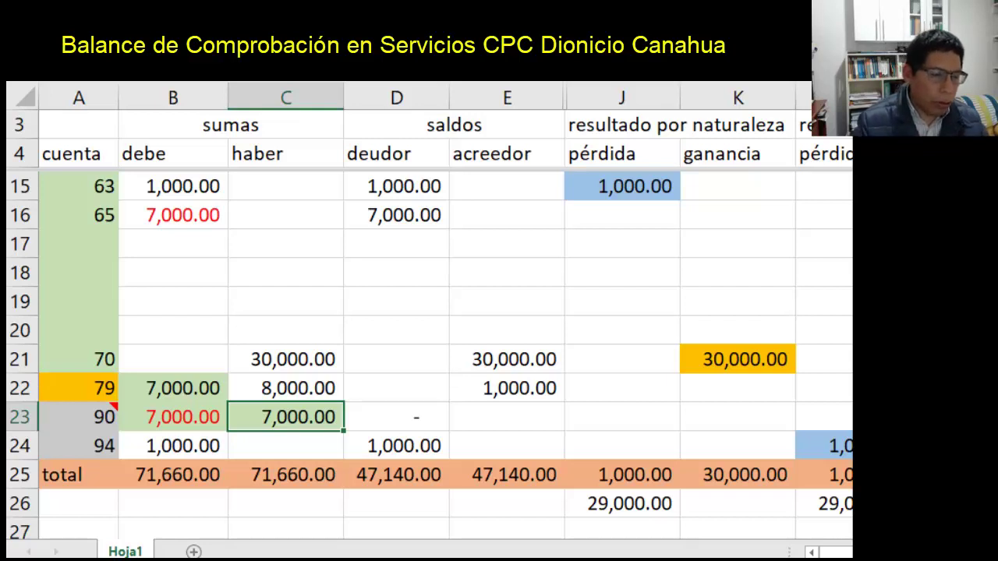
{"action": "left_click", "coordinate": [174, 272]}
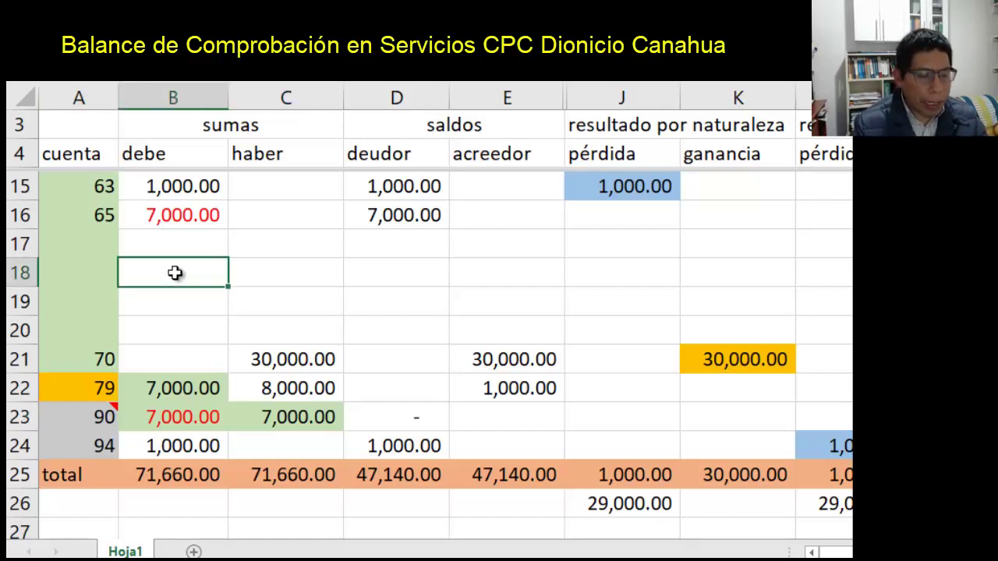
- Enter account 215 in A6, directly below account 10
{"action": "key", "text": "Up"}
{"action": "key", "text": "Up"}
{"action": "key", "text": "Up"}
{"action": "key", "text": "Up"}
{"action": "key", "text": "Up"}
{"action": "key", "text": "Up"}
{"action": "key", "text": "Up"}
{"action": "key", "text": "Up"}
{"action": "key", "text": "Up"}
{"action": "key", "text": "Up"}
{"action": "key", "text": "Up"}
{"action": "key", "text": "Up"}
{"action": "key", "text": "Up"}
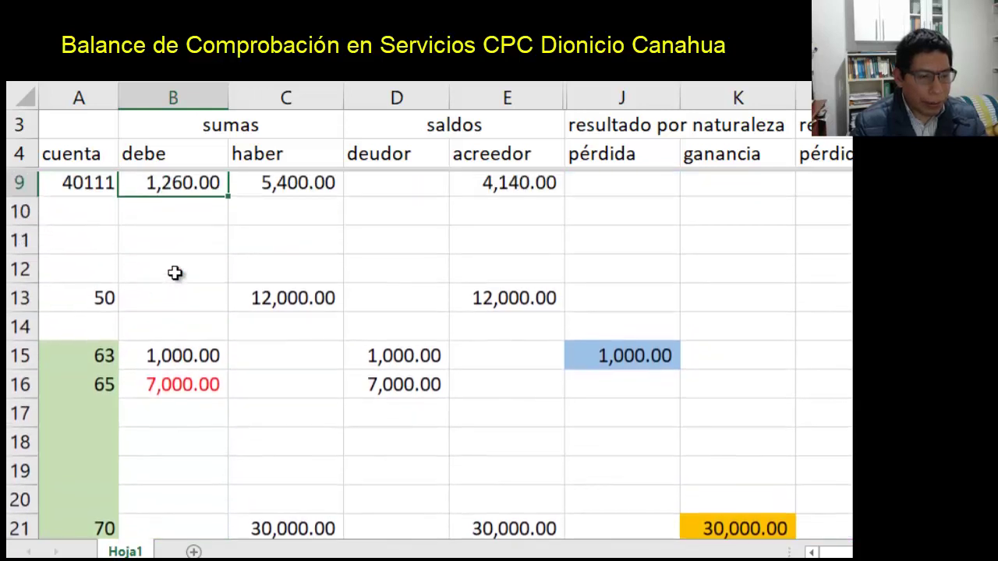
{"action": "key", "text": "Up"}
{"action": "key", "text": "Up"}
{"action": "key", "text": "Down"}
{"action": "key", "text": "Down"}
{"action": "key", "text": "Down"}
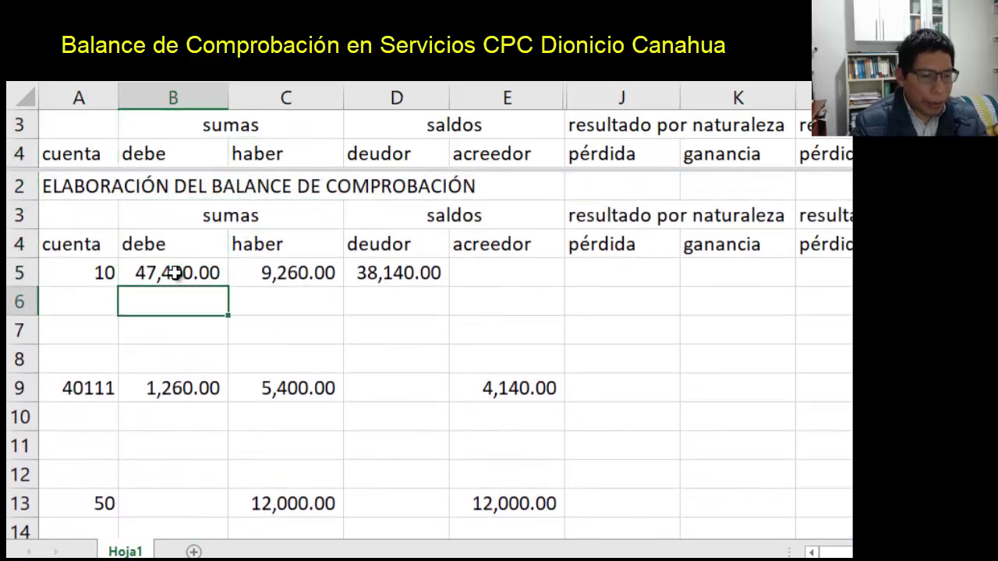
{"action": "key", "text": "Left"}
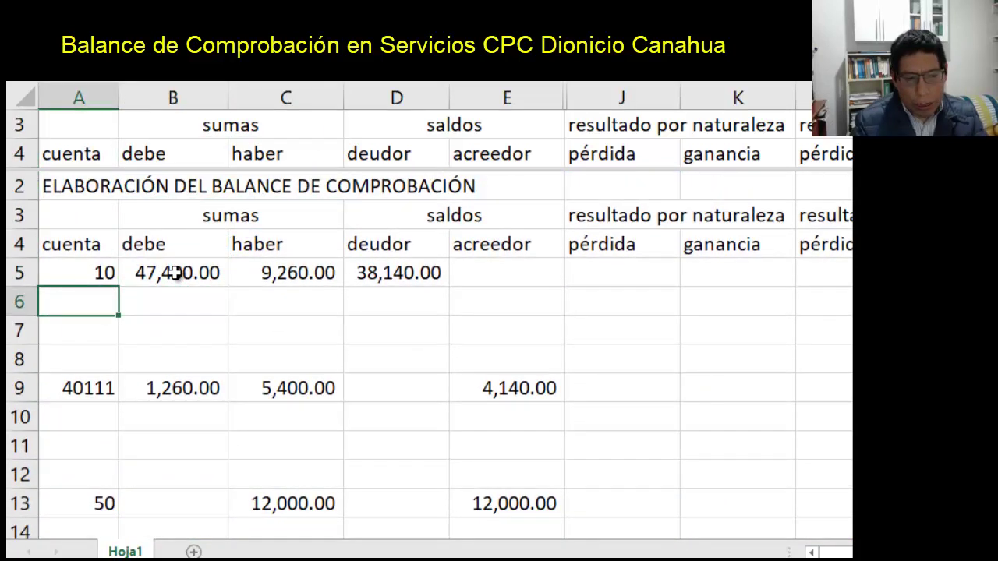
{"action": "type", "text": "215"}
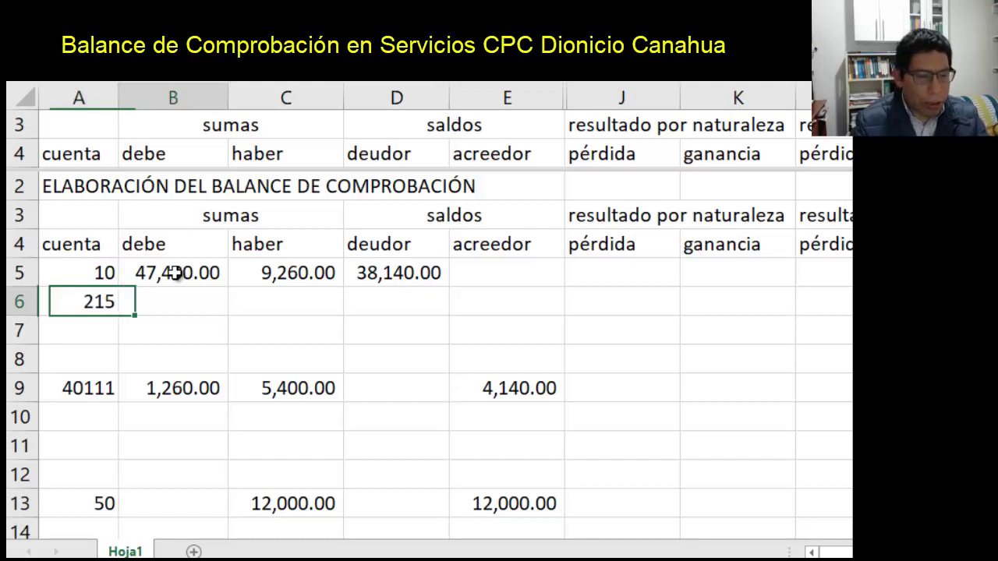
- Enter the formula =B23 in B6 as account 215's debe
{"action": "key", "text": "Tab"}
{"action": "type", "text": "="}
{"action": "key", "text": "Down"}
{"action": "key", "text": "Down"}
{"action": "key", "text": "Down"}
{"action": "key", "text": "Down"}
{"action": "key", "text": "Down"}
{"action": "key", "text": "Down"}
{"action": "key", "text": "Down"}
{"action": "key", "text": "Down"}
{"action": "key", "text": "Down"}
{"action": "key", "text": "Down"}
{"action": "key", "text": "Down"}
{"action": "key", "text": "Down"}
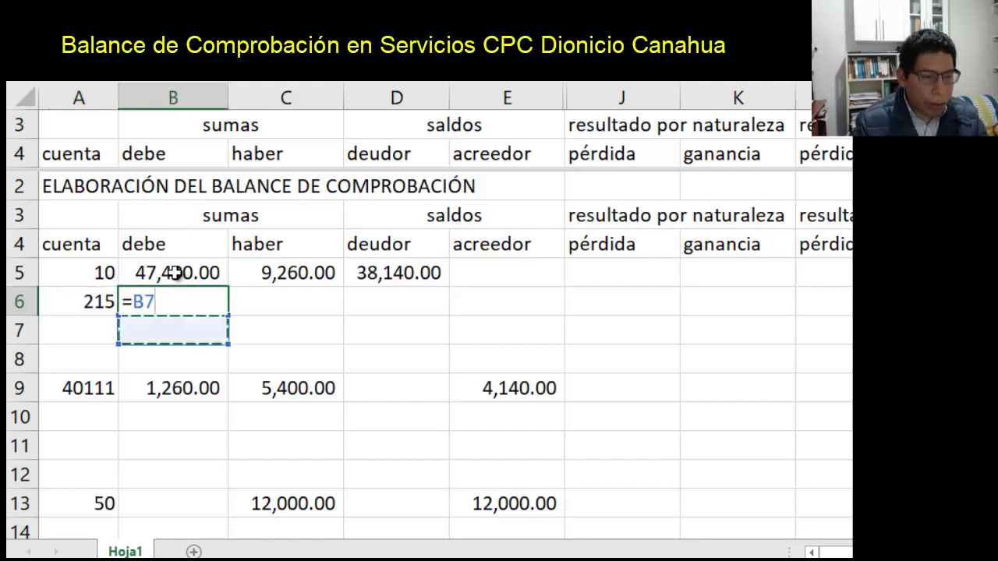
{"action": "scroll", "coordinate": [175, 273], "scroll_direction": "down", "scroll_amount": 1}
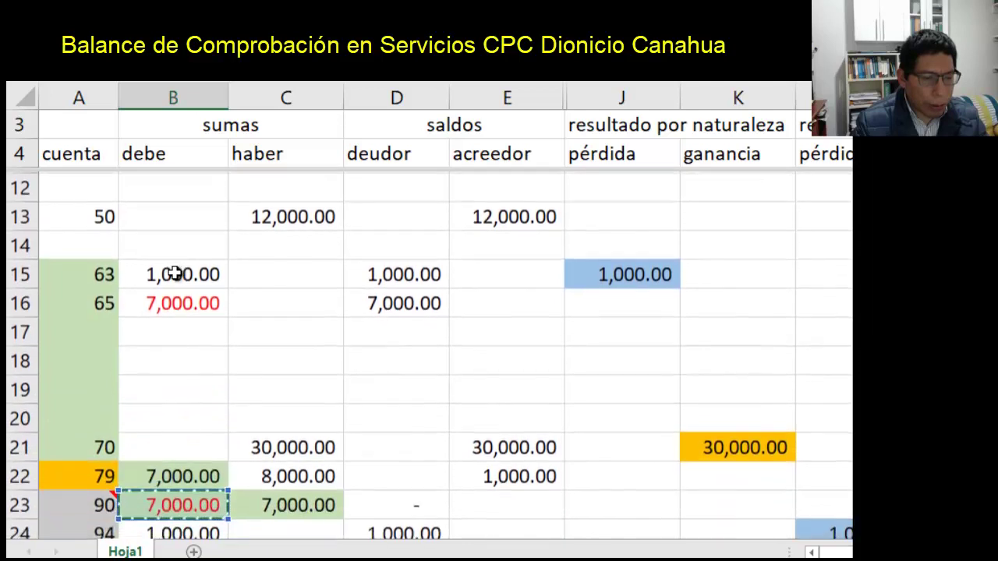
{"action": "scroll", "coordinate": [175, 273], "scroll_direction": "up", "scroll_amount": 2}
{"action": "scroll", "coordinate": [175, 273], "scroll_direction": "up", "scroll_amount": 1}
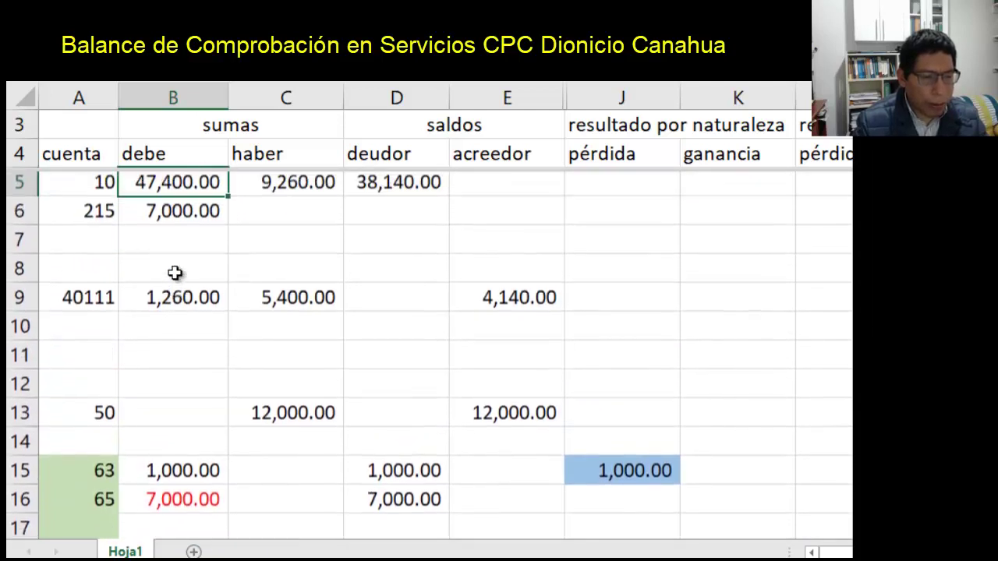
- Fill account 215 and its debe in A6:B6 with light blue
{"action": "key", "text": "shift+Left"}
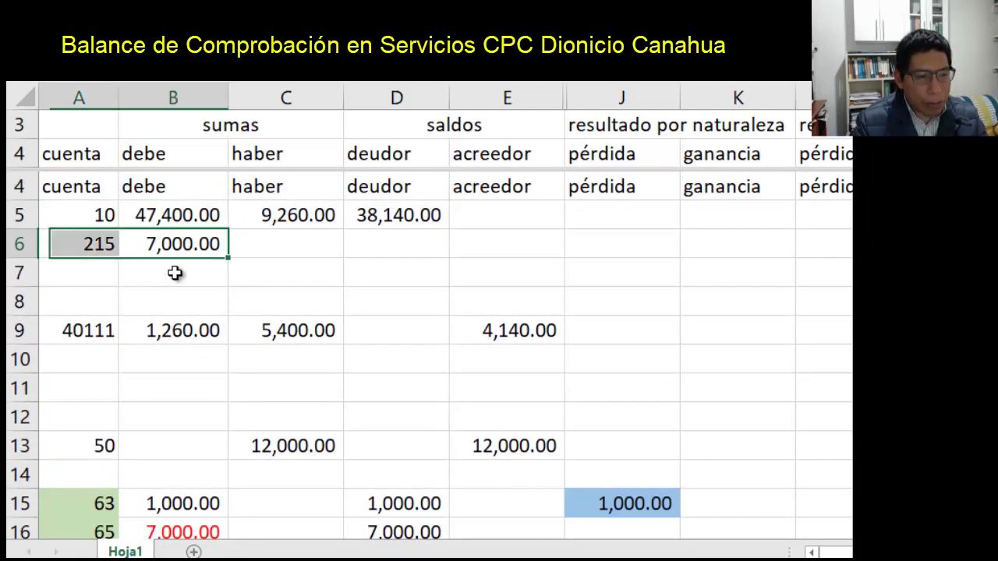
{"action": "key", "text": "ctrl+v"}
{"action": "key", "text": "Escape"}
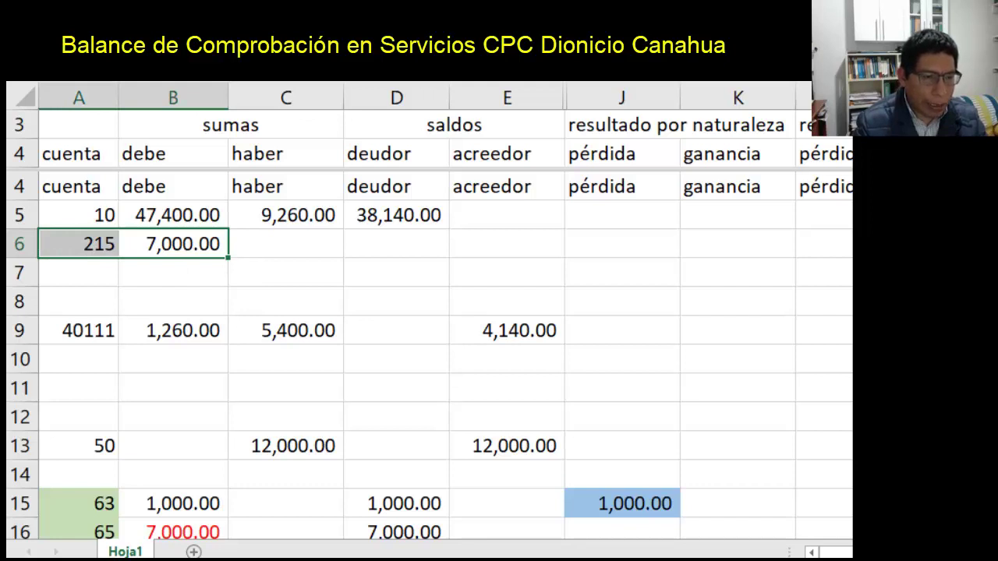
{"action": "left_click", "coordinate": [226, 81]}
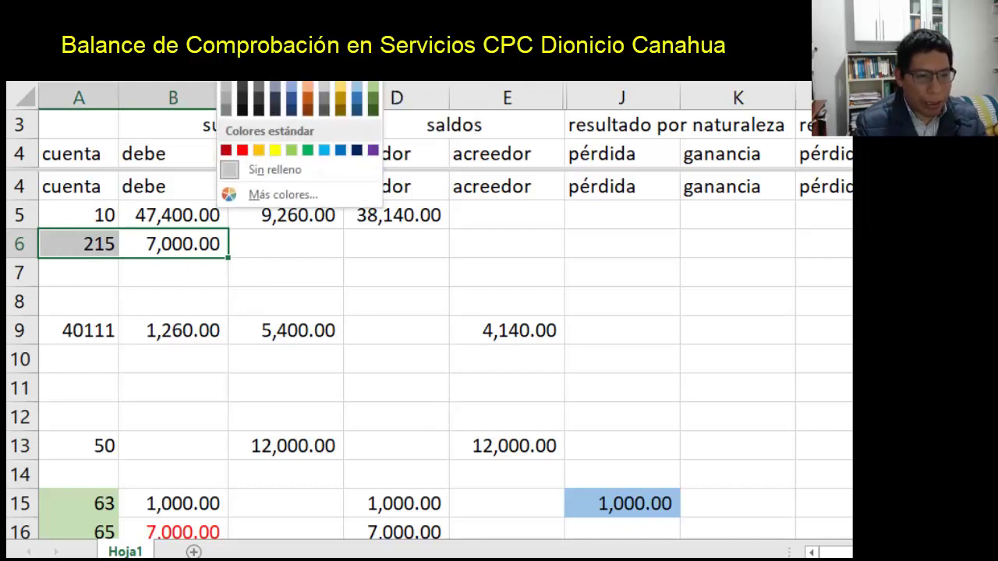
{"action": "left_click", "coordinate": [288, 84]}
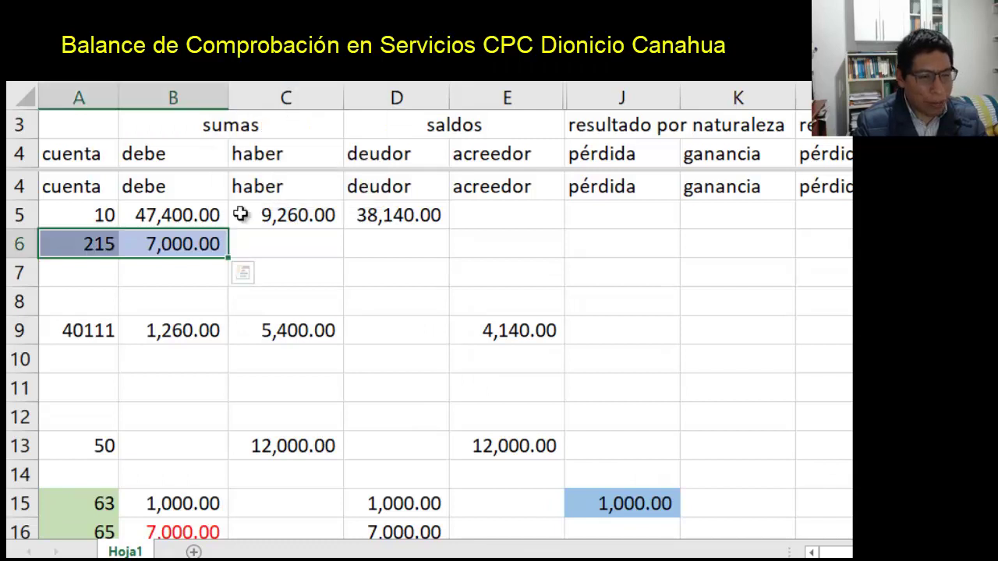
- Move account 70's entries and amounts from row 21 up to row 20, leaving row 21 free
{"action": "left_click", "coordinate": [187, 271]}
{"action": "key", "text": "Down"}
{"action": "key", "text": "Down"}
{"action": "key", "text": "Down"}
{"action": "key", "text": "Down"}
{"action": "key", "text": "Down"}
{"action": "key", "text": "Down"}
{"action": "key", "text": "Down"}
{"action": "key", "text": "Down"}
{"action": "key", "text": "Down"}
{"action": "key", "text": "Down"}
{"action": "key", "text": "Down"}
{"action": "key", "text": "Down"}
{"action": "key", "text": "Down"}
{"action": "key", "text": "Down"}
{"action": "key", "text": "Down"}
{"action": "key", "text": "Down"}
{"action": "key", "text": "Down"}
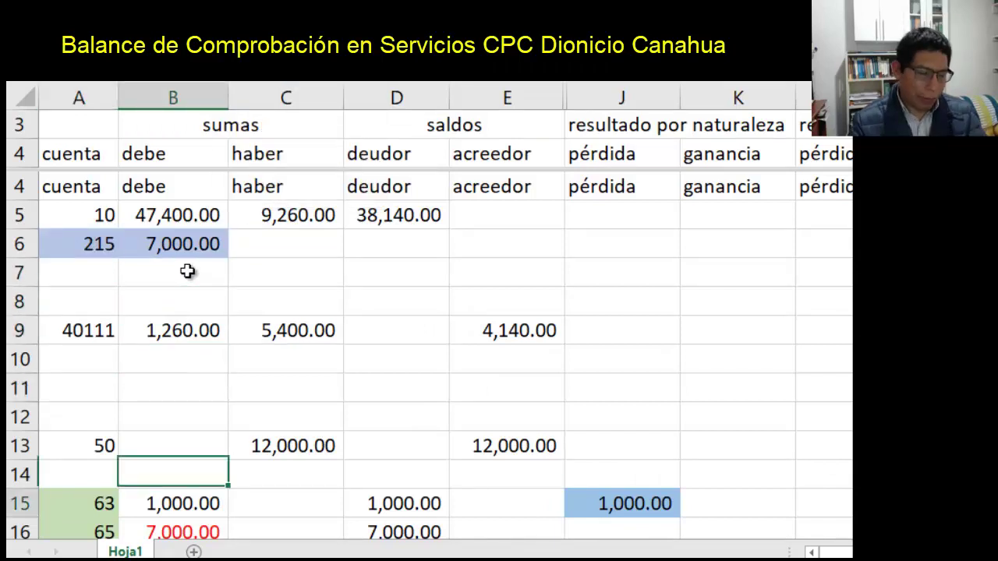
{"action": "key", "text": "Up"}
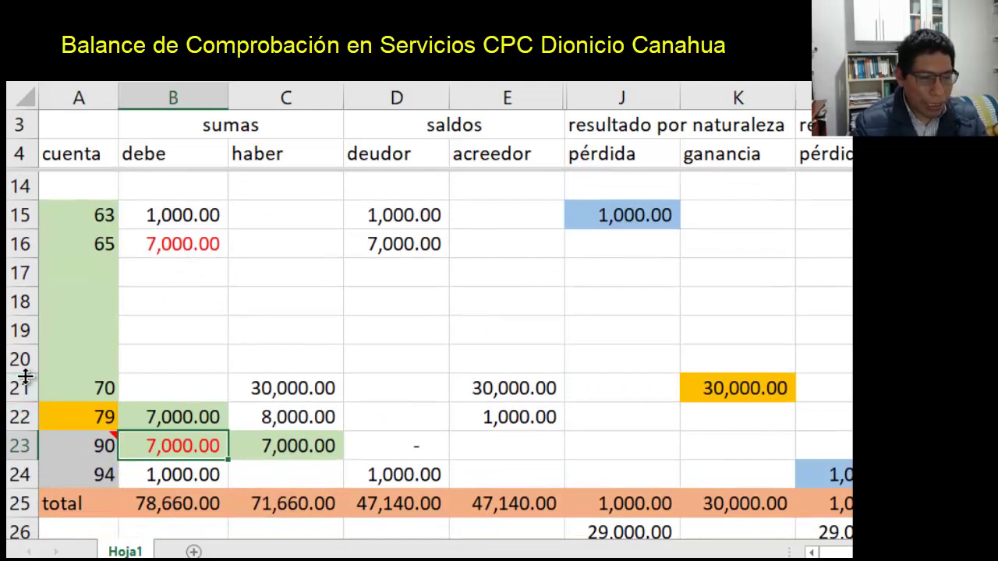
{"action": "left_click_drag", "start_coordinate": [62, 387], "coordinate": [846, 358]}
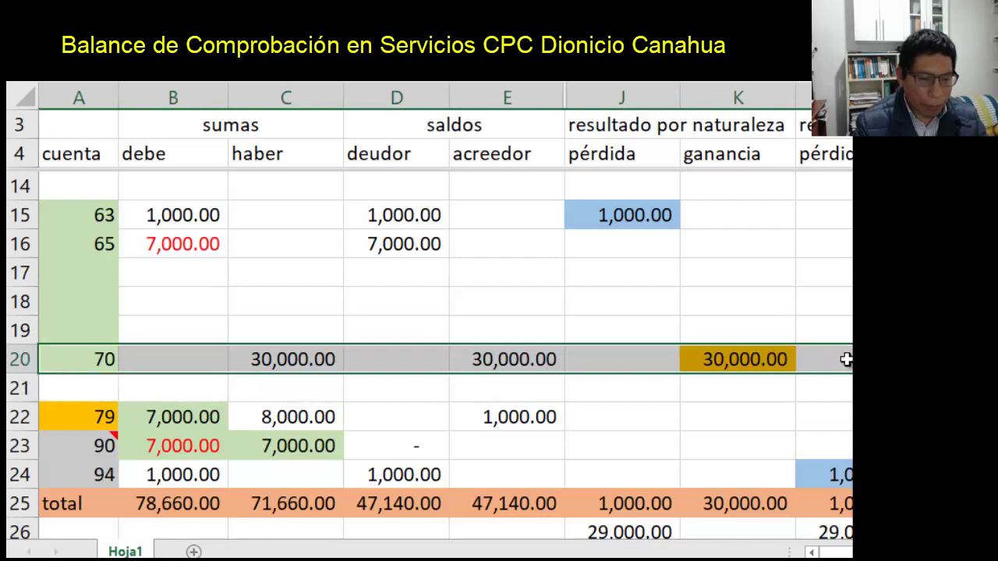
- Enter account 71 in A21, between accounts 70 and 79
{"action": "left_click_drag", "start_coordinate": [71, 385], "coordinate": [86, 387]}
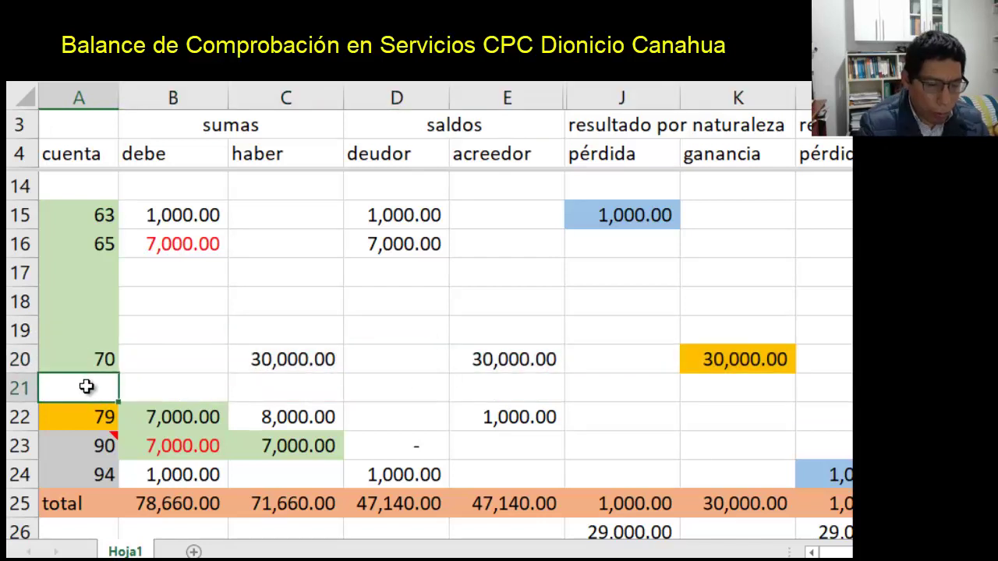
{"action": "type", "text": "71"}
{"action": "key", "text": "Return"}
- Enter the formula =B6 in C21 as account 71's haber
{"action": "key", "text": "Up"}
{"action": "key", "text": "Right"}
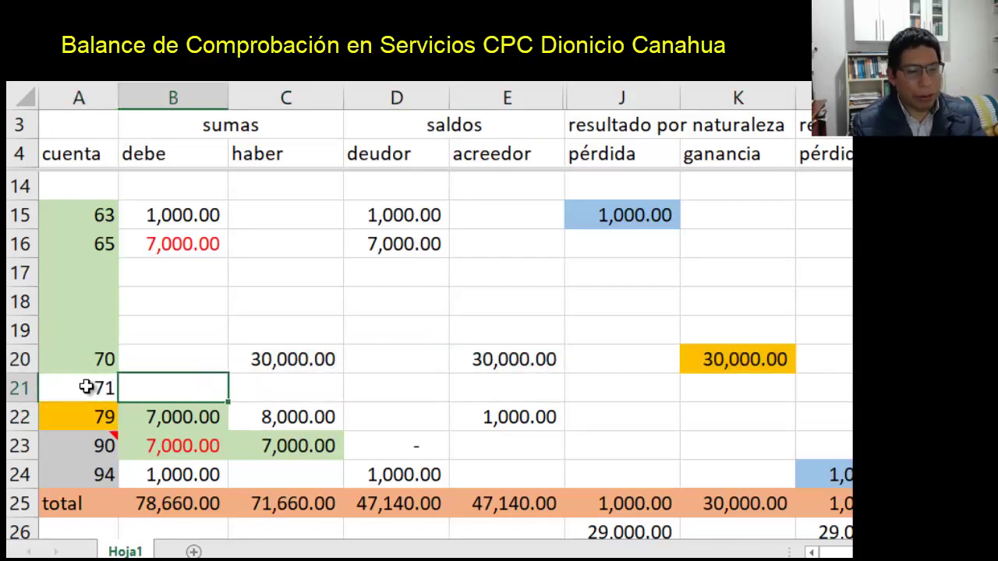
{"action": "key", "text": "Right"}
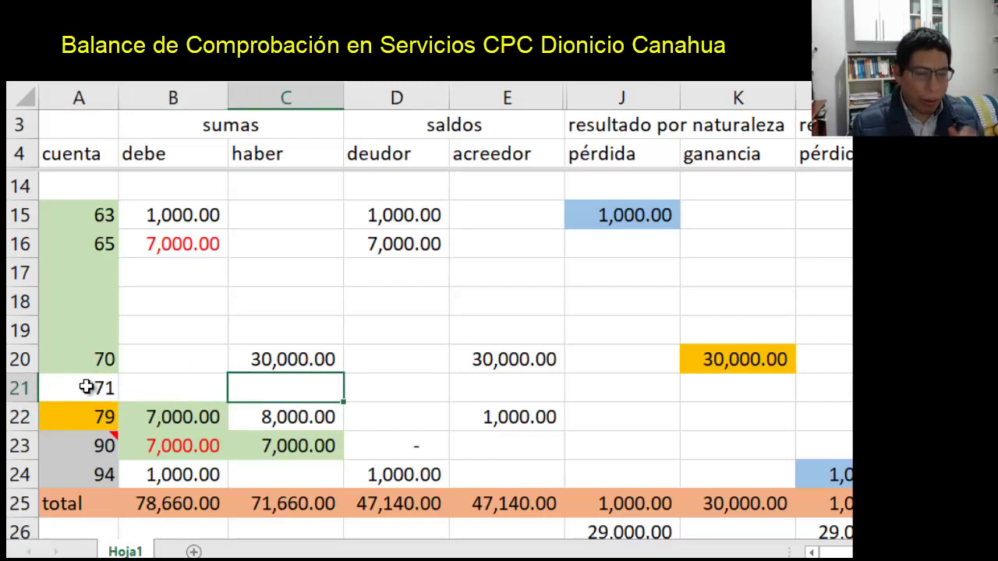
{"action": "type", "text": "="}
{"action": "key", "text": "Up"}
{"action": "key", "text": "Up"}
{"action": "key", "text": "Up"}
{"action": "key", "text": "Up"}
{"action": "key", "text": "Up"}
{"action": "key", "text": "Up"}
{"action": "key", "text": "Up"}
{"action": "key", "text": "Up"}
{"action": "key", "text": "Up"}
{"action": "key", "text": "Up"}
{"action": "key", "text": "Up"}
{"action": "key", "text": "Up"}
{"action": "key", "text": "Up"}
{"action": "key", "text": "Up"}
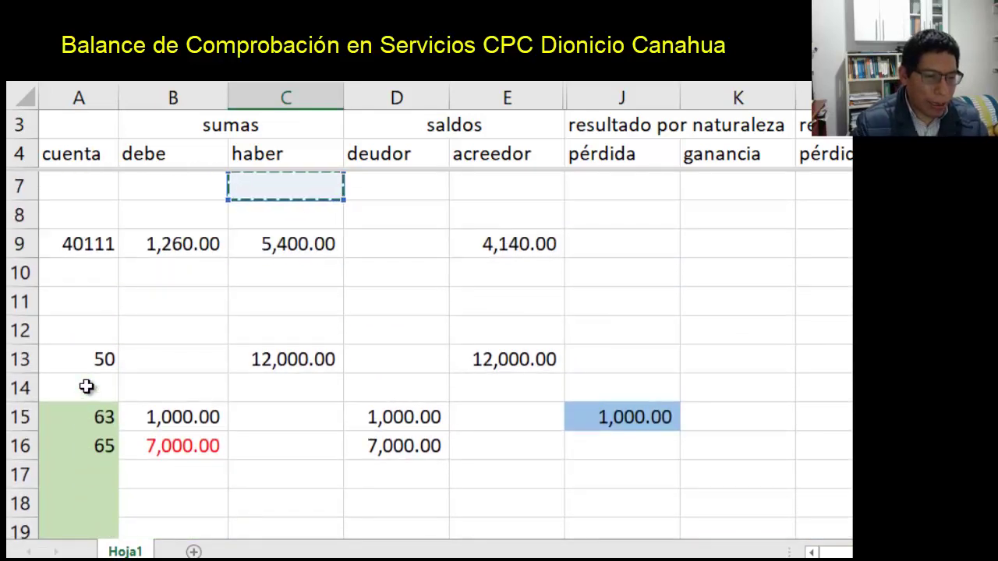
{"action": "key", "text": "Up"}
{"action": "key", "text": "Up"}
{"action": "key", "text": "Up"}
{"action": "key", "text": "Left"}
{"action": "key", "text": "Down"}
{"action": "key", "text": "Down"}
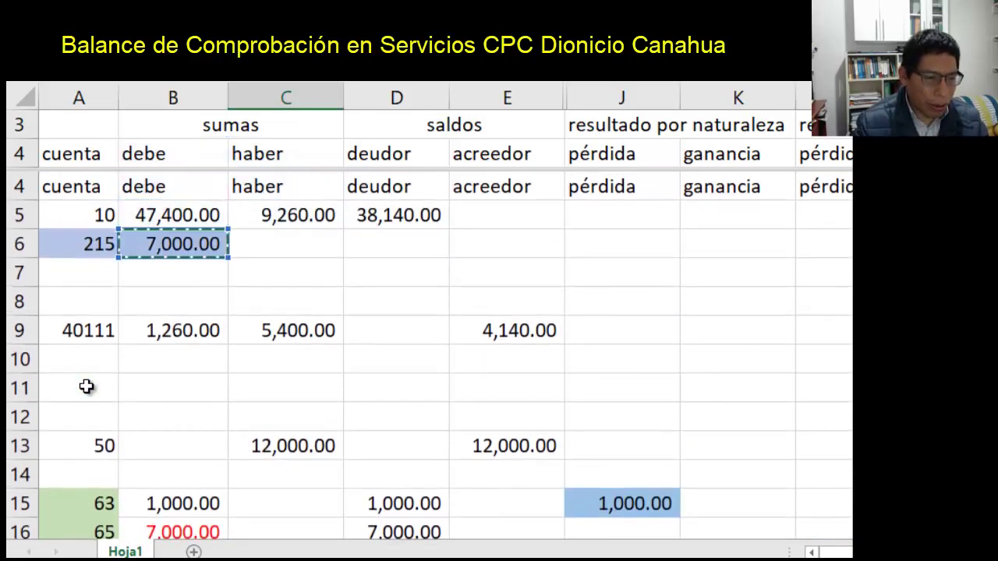
{"action": "key", "text": "Return"}
{"action": "key", "text": "Up"}
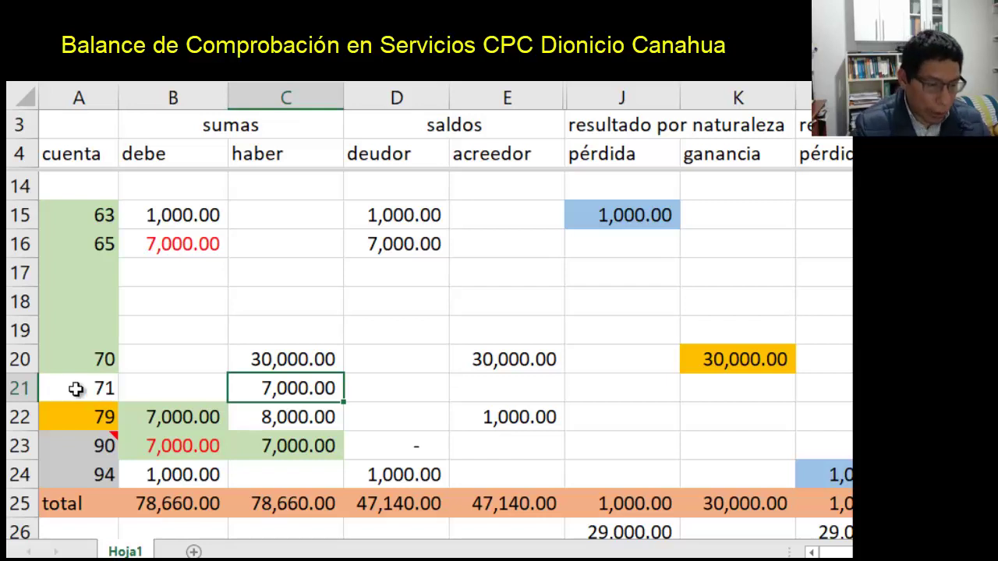
- Change the fill of account 79's debe in B22 and account 90's haber in C23 to a darker green
{"action": "left_click", "coordinate": [130, 419]}
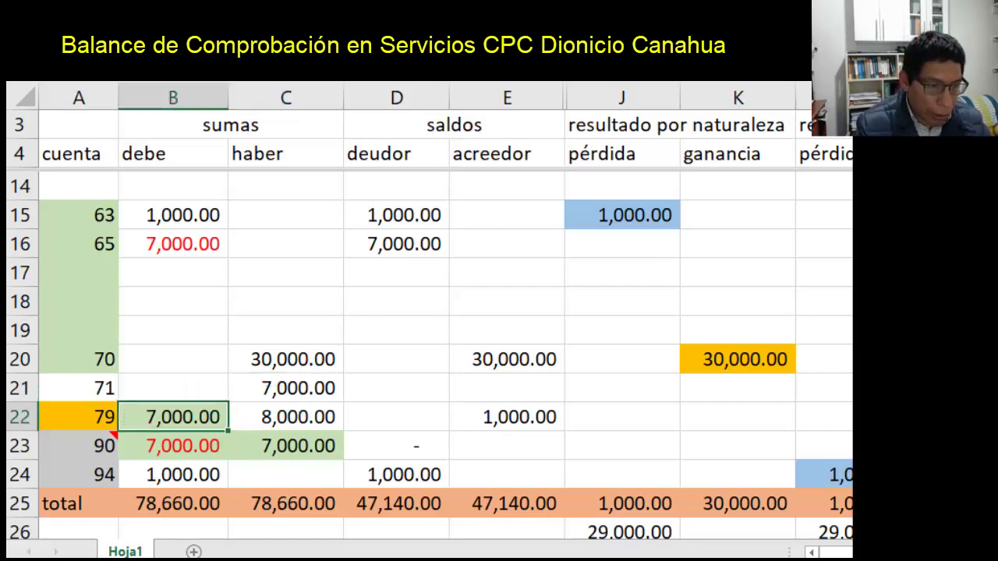
{"action": "left_click", "coordinate": [231, 75]}
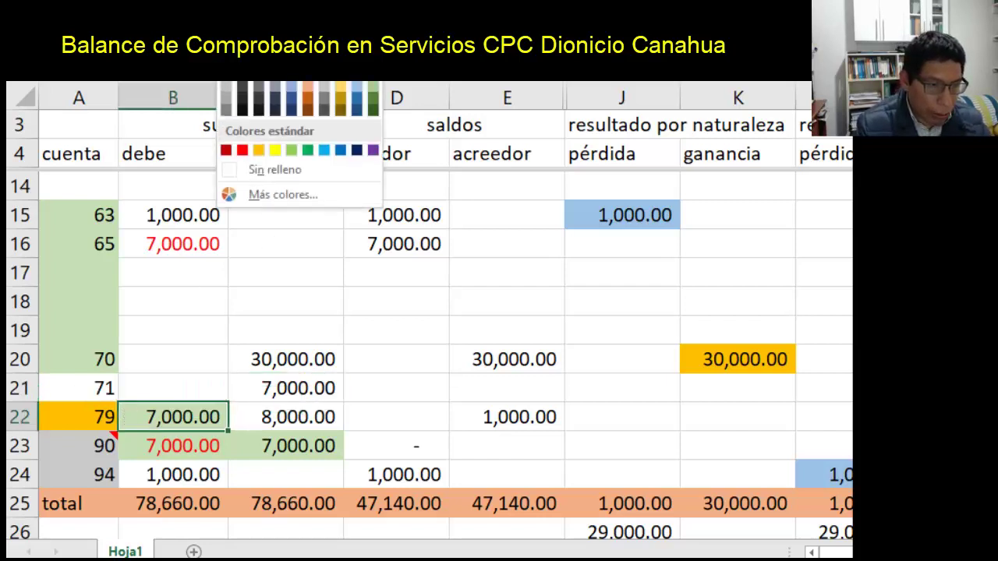
{"action": "left_click", "coordinate": [377, 92]}
{"action": "left_click", "coordinate": [283, 443]}
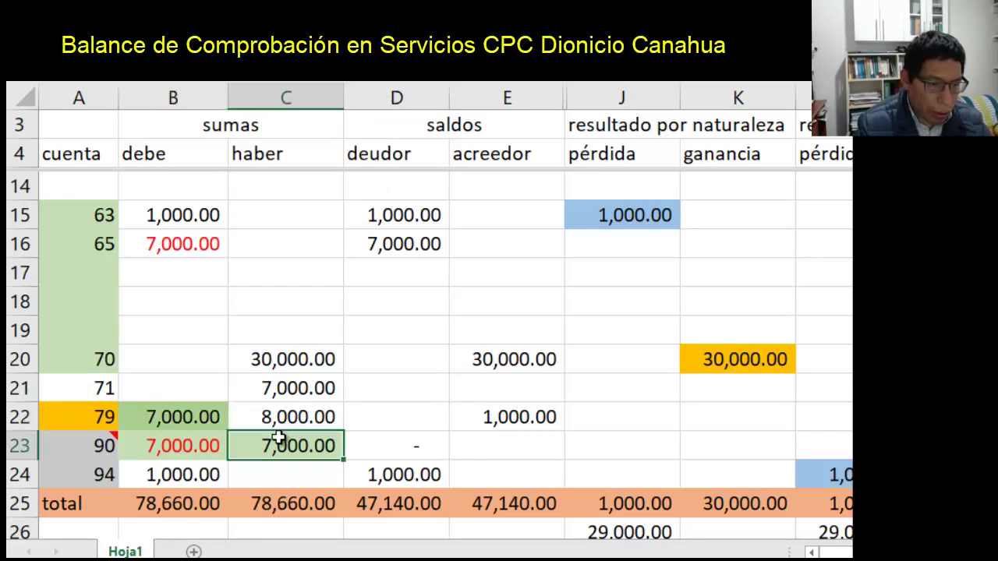
{"action": "key", "text": "F4"}
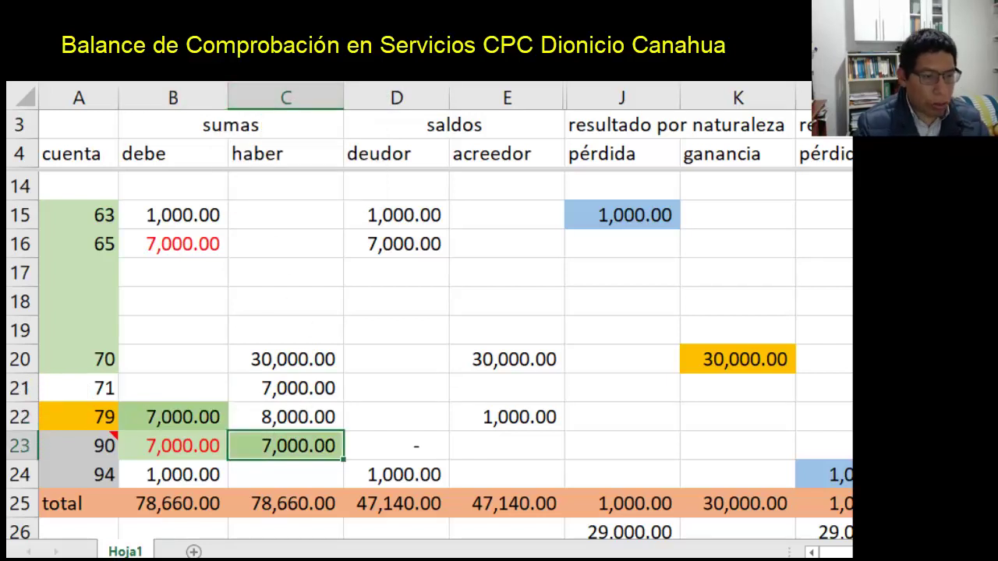
- Review account 215's entry in row 6, the counterpart of account 71's haber
{"action": "left_click", "coordinate": [192, 323]}
{"action": "key", "text": "Up"}
{"action": "key", "text": "Up"}
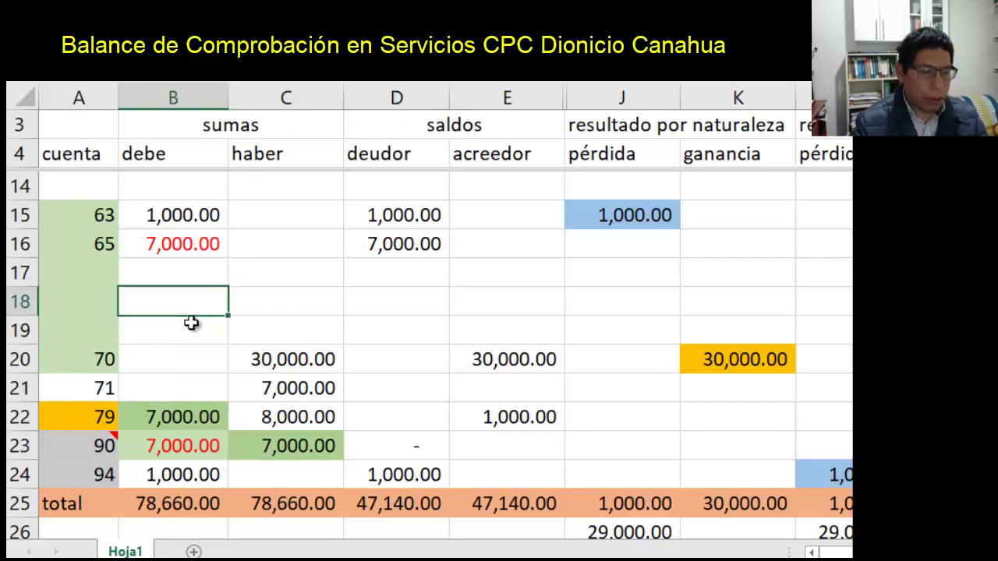
{"action": "key", "text": "Up"}
{"action": "key", "text": "Up"}
{"action": "key", "text": "Up"}
{"action": "key", "text": "Up"}
{"action": "key", "text": "Up"}
{"action": "key", "text": "Up"}
{"action": "key", "text": "Up"}
{"action": "key", "text": "Up"}
{"action": "key", "text": "Up"}
{"action": "key", "text": "Up"}
{"action": "key", "text": "Up"}
{"action": "key", "text": "Up"}
{"action": "key", "text": "Up"}
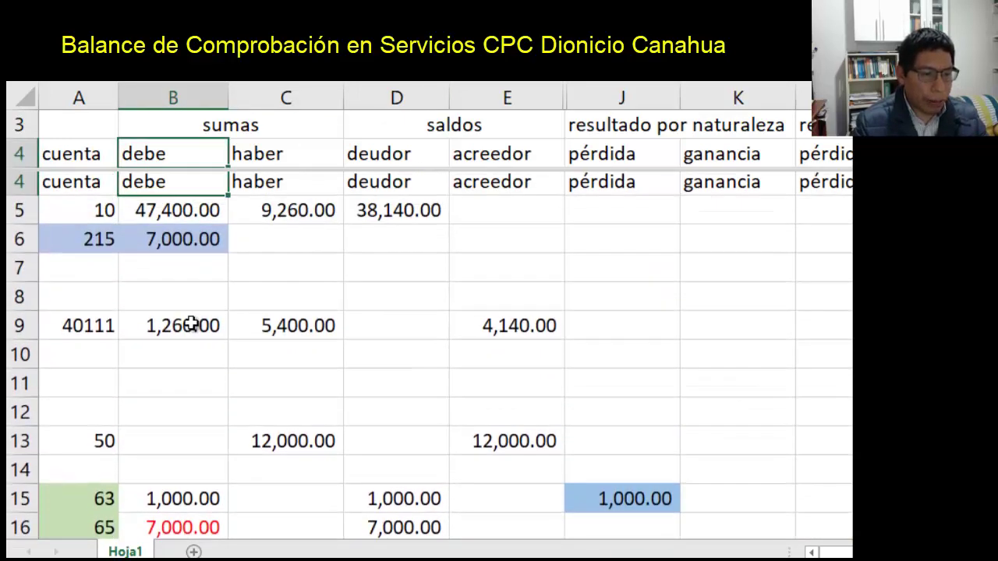
- Fill account 71's cells A21:C21 with the same light blue as account 215
{"action": "key", "text": "Down"}
{"action": "key", "text": "Down"}
{"action": "key", "text": "Down"}
{"action": "key", "text": "Down"}
{"action": "key", "text": "Down"}
{"action": "key", "text": "Down"}
{"action": "key", "text": "Down"}
{"action": "key", "text": "Down"}
{"action": "key", "text": "Down"}
{"action": "key", "text": "Down"}
{"action": "key", "text": "Down"}
{"action": "key", "text": "Down"}
{"action": "key", "text": "Down"}
{"action": "key", "text": "Down"}
{"action": "key", "text": "Down"}
{"action": "key", "text": "Down"}
{"action": "key", "text": "Down"}
{"action": "key", "text": "Down"}
{"action": "key", "text": "Down"}
{"action": "key", "text": "Down"}
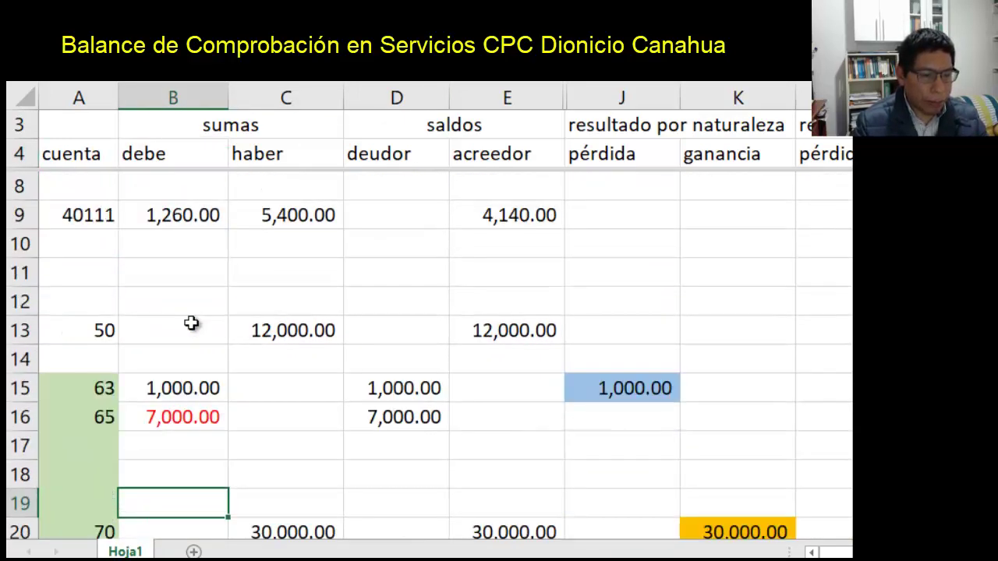
{"action": "key", "text": "Up"}
{"action": "key", "text": "Up"}
{"action": "key", "text": "Up"}
{"action": "key", "text": "Right"}
{"action": "key", "text": "shift+Left"}
{"action": "key", "text": "shift+Left"}
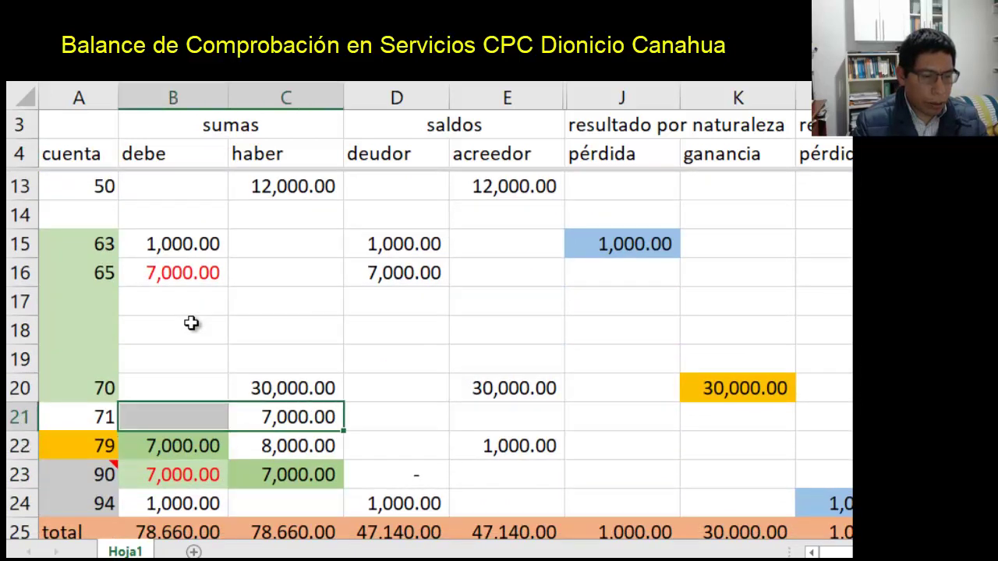
{"action": "left_click", "coordinate": [234, 74]}
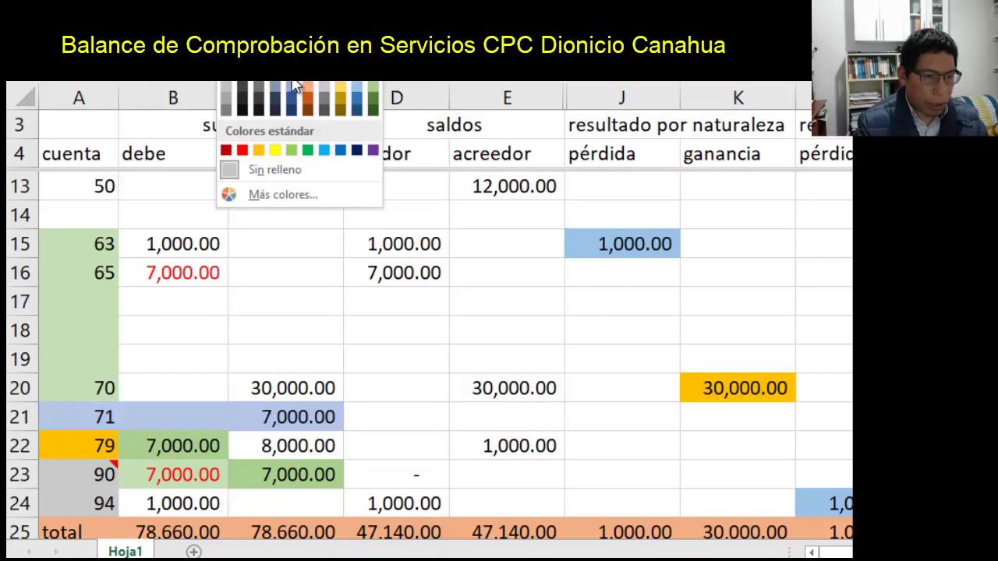
{"action": "left_click", "coordinate": [293, 90]}
- Enter account 69 in A19 and the formula =B6 in B19 as its debe
{"action": "left_click", "coordinate": [109, 358]}
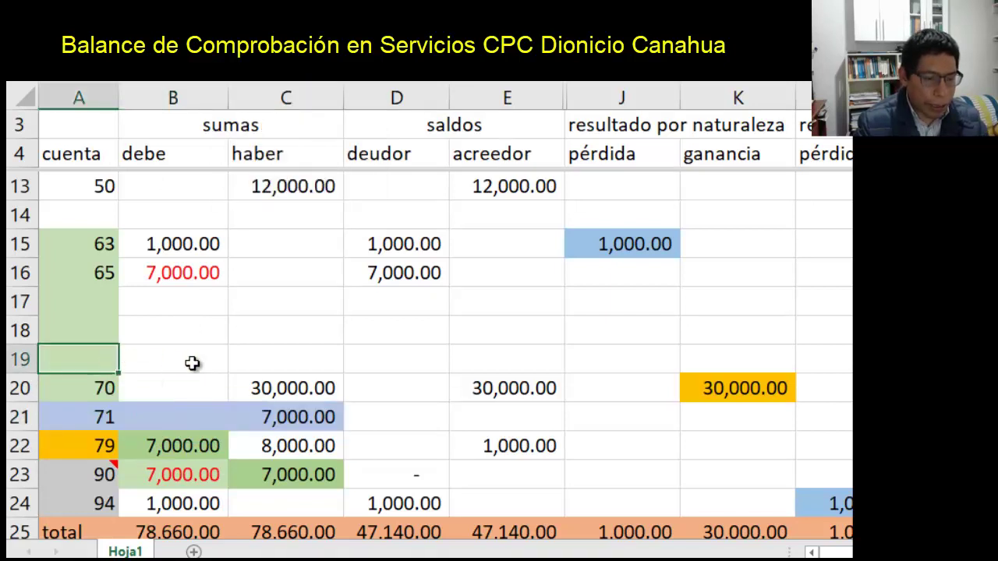
{"action": "type", "text": "69"}
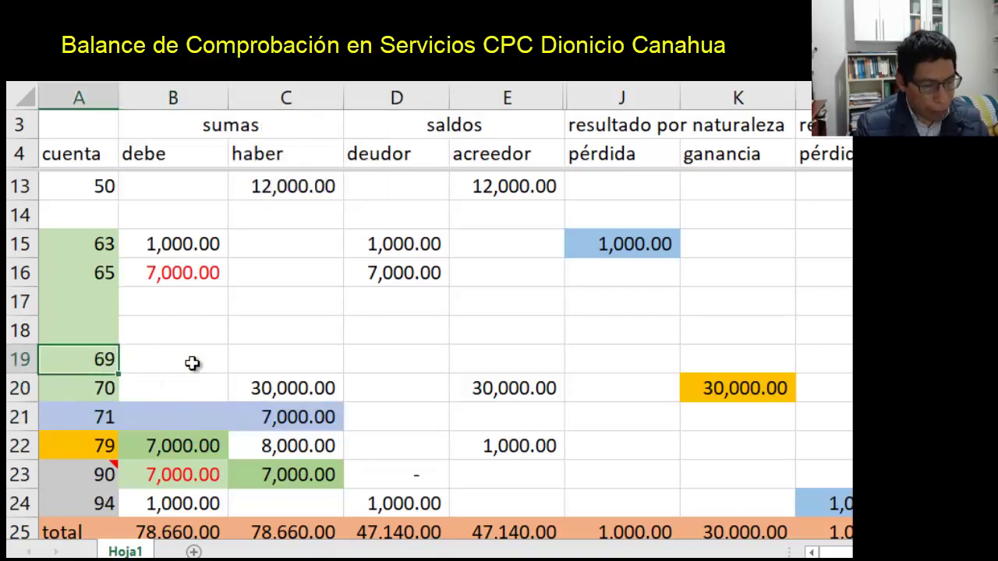
{"action": "left_click", "coordinate": [193, 362]}
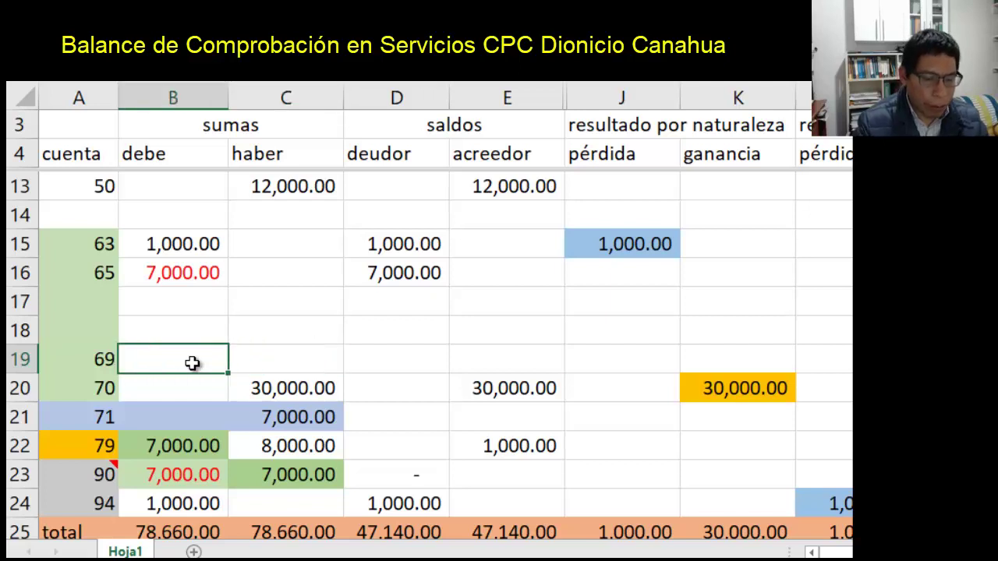
{"action": "type", "text": "="}
{"action": "key", "text": "Up"}
{"action": "key", "text": "Up"}
{"action": "key", "text": "Up"}
{"action": "key", "text": "Up"}
{"action": "key", "text": "Up"}
{"action": "key", "text": "Up"}
{"action": "key", "text": "Up"}
{"action": "key", "text": "Up"}
{"action": "key", "text": "Up"}
{"action": "key", "text": "Up"}
{"action": "key", "text": "Up"}
{"action": "key", "text": "Up"}
{"action": "key", "text": "Up"}
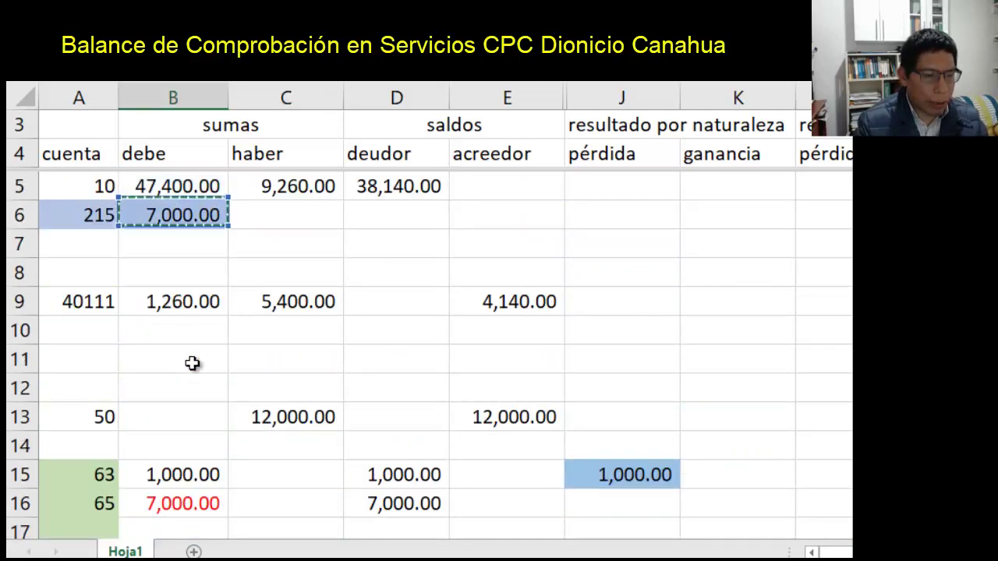
{"action": "key", "text": "Return"}
{"action": "key", "text": "Up"}
- Enter a formula in C6 that makes account 215's haber equal to its debe in B6
{"action": "key", "text": "Right"}
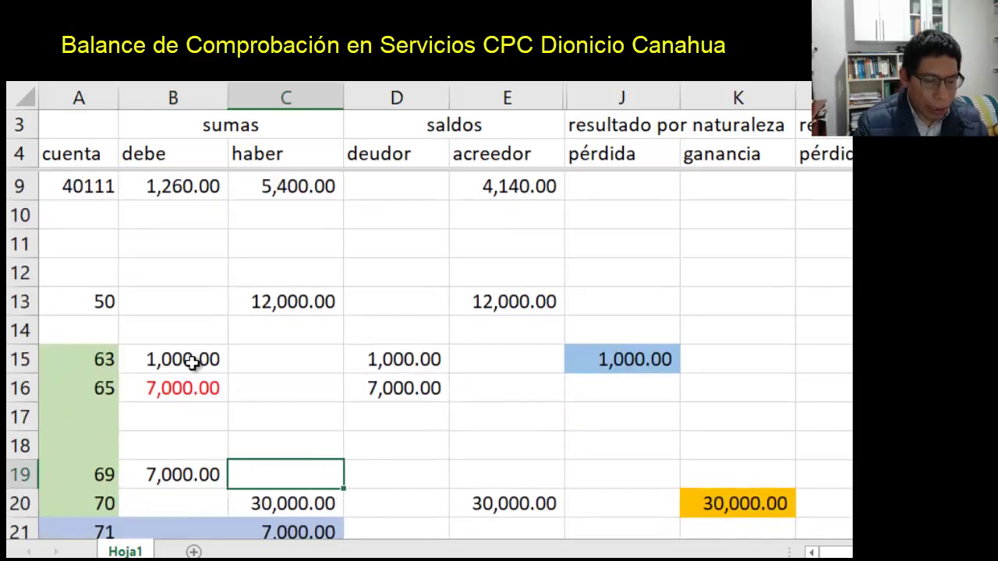
{"action": "key", "text": "Up"}
{"action": "key", "text": "Up"}
{"action": "key", "text": "Up"}
{"action": "key", "text": "Up"}
{"action": "key", "text": "Up"}
{"action": "key", "text": "Up"}
{"action": "key", "text": "Up"}
{"action": "key", "text": "Up"}
{"action": "key", "text": "Up"}
{"action": "key", "text": "Up"}
{"action": "key", "text": "Up"}
{"action": "key", "text": "Up"}
{"action": "key", "text": "Up"}
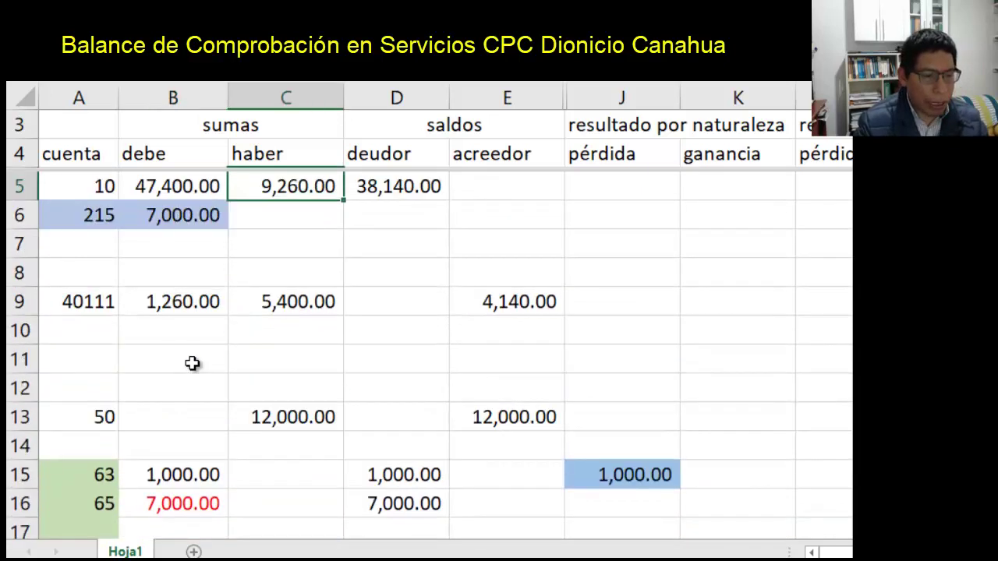
{"action": "type", "text": "="}
{"action": "key", "text": "Left"}
{"action": "key", "text": "Return"}
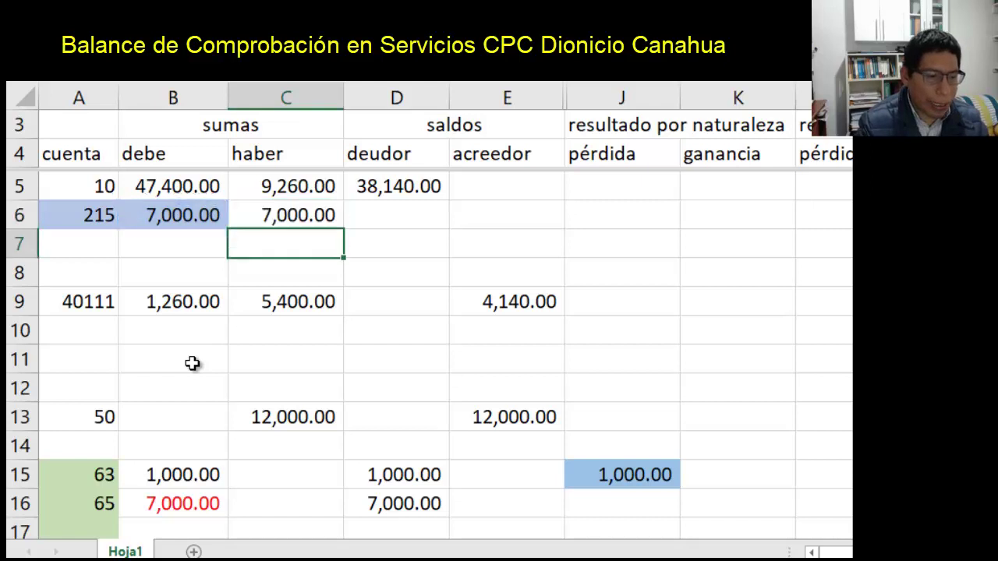
- Compare account 215's debe and haber in row 6 with account 69's debe in B19
{"action": "key", "text": "Up"}
{"action": "key", "text": "Left"}
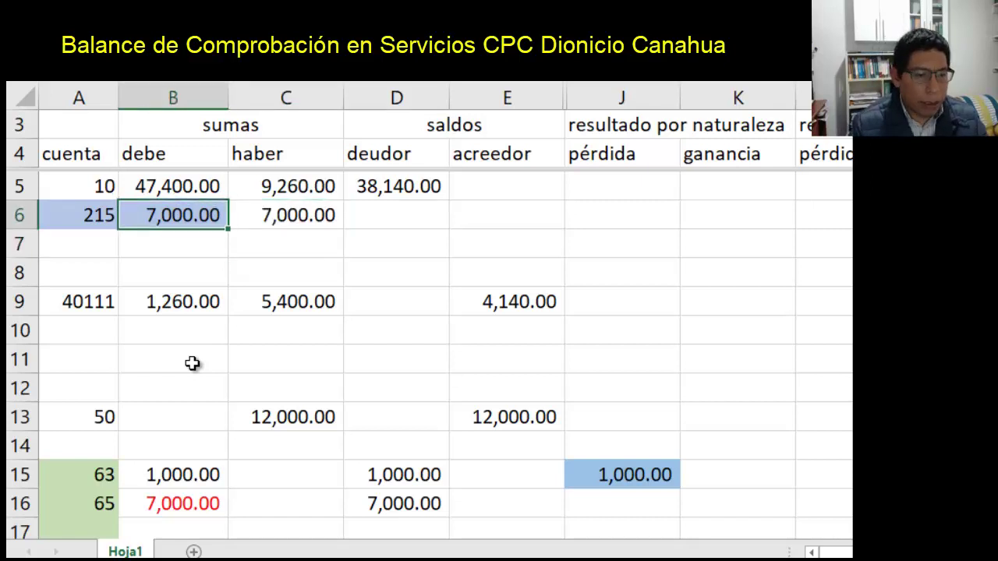
{"action": "key", "text": "Down"}
{"action": "key", "text": "Down"}
{"action": "key", "text": "Down"}
{"action": "key", "text": "Down"}
{"action": "key", "text": "Down"}
{"action": "key", "text": "Down"}
{"action": "key", "text": "Down"}
{"action": "key", "text": "Down"}
{"action": "key", "text": "Down"}
{"action": "key", "text": "Down"}
{"action": "key", "text": "Down"}
{"action": "key", "text": "Down"}
{"action": "key", "text": "Down"}
{"action": "key", "text": "Down"}
{"action": "key", "text": "Down"}
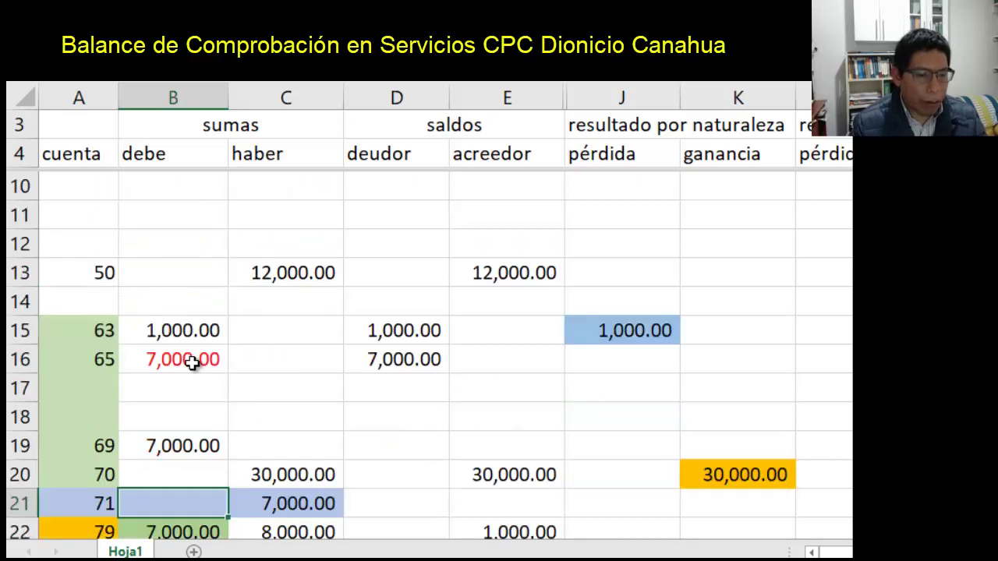
{"action": "key", "text": "Up"}
{"action": "key", "text": "Up"}
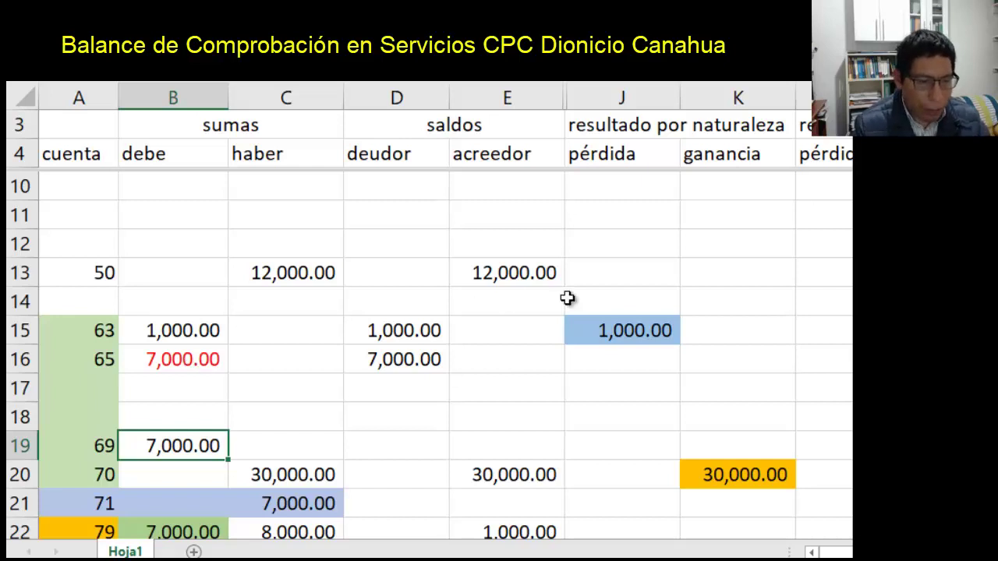
- Examine the deudor column from account 10 in row 5 down to account 94 in row 24, including accounts 215 and 69
{"action": "left_click", "coordinate": [420, 309]}
{"action": "key", "text": "Up"}
{"action": "key", "text": "Up"}
{"action": "key", "text": "Up"}
{"action": "key", "text": "Up"}
{"action": "key", "text": "Up"}
{"action": "key", "text": "Up"}
{"action": "key", "text": "Up"}
{"action": "key", "text": "Up"}
{"action": "key", "text": "Up"}
{"action": "key", "text": "Up"}
{"action": "key", "text": "Up"}
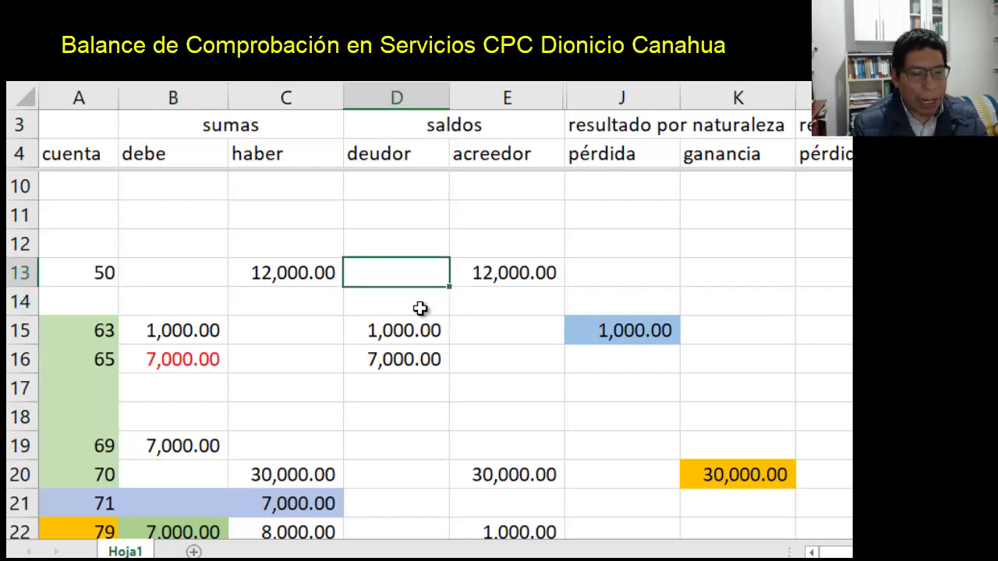
{"action": "key", "text": "Down"}
{"action": "key", "text": "Down"}
{"action": "key", "text": "Down"}
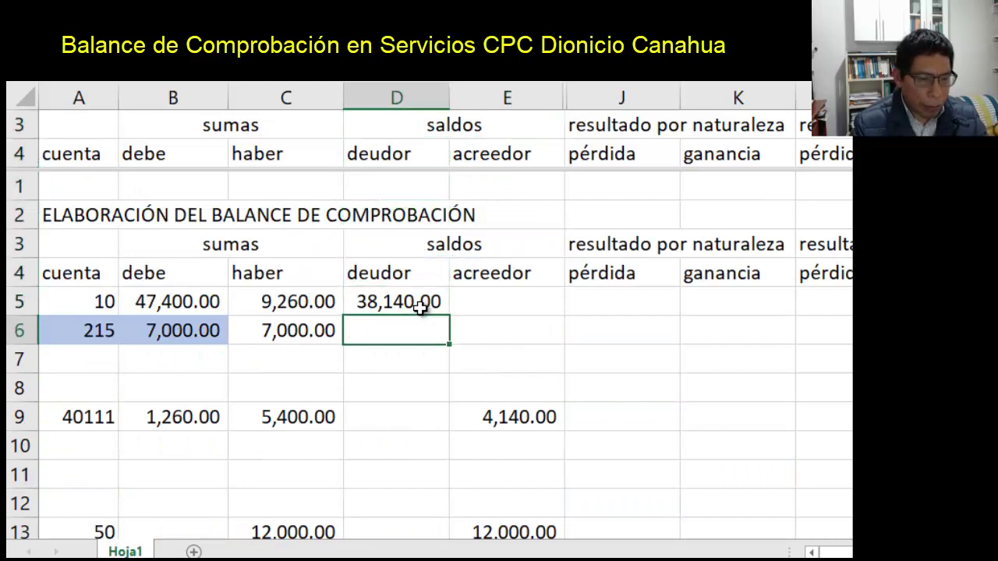
{"action": "key", "text": "Up"}
{"action": "key", "text": "Down"}
{"action": "key", "text": "Down"}
{"action": "key", "text": "Down"}
{"action": "key", "text": "Down"}
{"action": "key", "text": "Down"}
{"action": "key", "text": "Down"}
{"action": "key", "text": "Down"}
{"action": "key", "text": "Down"}
{"action": "key", "text": "Down"}
{"action": "key", "text": "Down"}
{"action": "key", "text": "Down"}
{"action": "key", "text": "Down"}
{"action": "key", "text": "Down"}
{"action": "key", "text": "Down"}
{"action": "key", "text": "Down"}
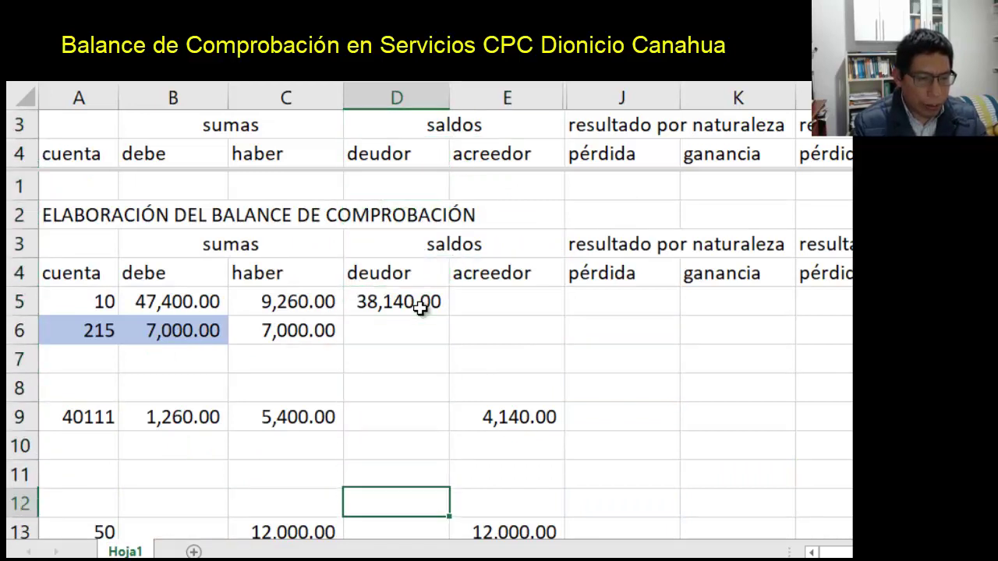
{"action": "key", "text": "Up"}
{"action": "key", "text": "Up"}
{"action": "key", "text": "Up"}
{"action": "key", "text": "Up"}
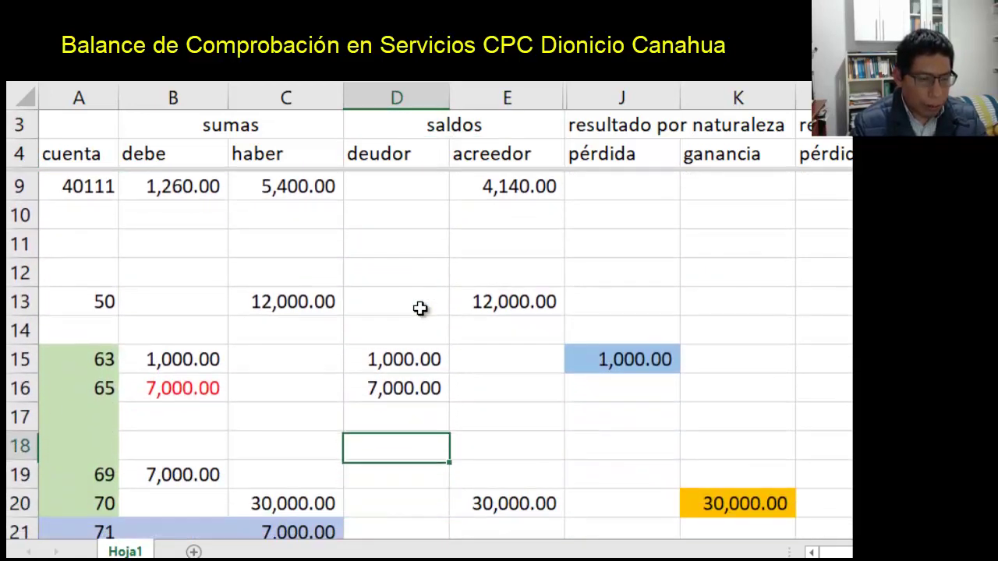
{"action": "key", "text": "Down"}
{"action": "key", "text": "Down"}
{"action": "key", "text": "Down"}
{"action": "key", "text": "Down"}
{"action": "key", "text": "Down"}
{"action": "key", "text": "Down"}
{"action": "key", "text": "Down"}
{"action": "key", "text": "Down"}
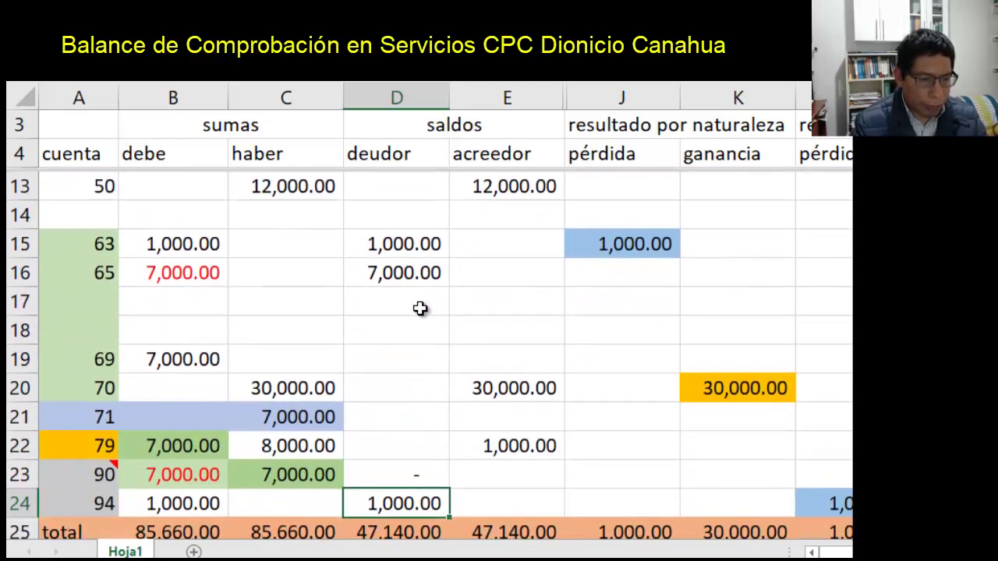
- Enter the formula =B19 in E19 as account 69's acreedor balance
{"action": "key", "text": "Up"}
{"action": "key", "text": "Up"}
{"action": "key", "text": "Up"}
{"action": "key", "text": "Up"}
{"action": "key", "text": "Up"}
{"action": "key", "text": "Right"}
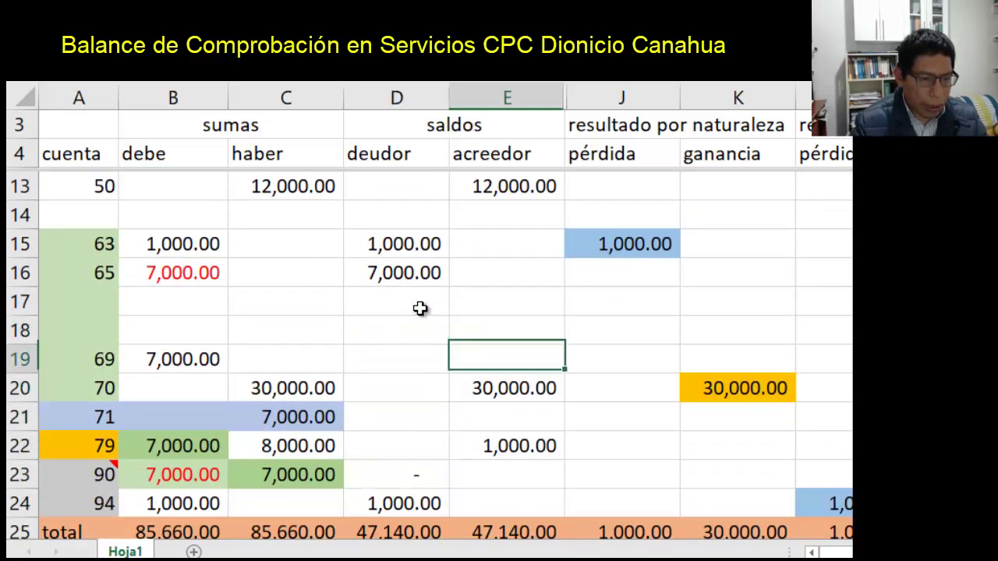
{"action": "type", "text": "="}
{"action": "key", "text": "Left"}
{"action": "key", "text": "Left"}
{"action": "key", "text": "Left"}
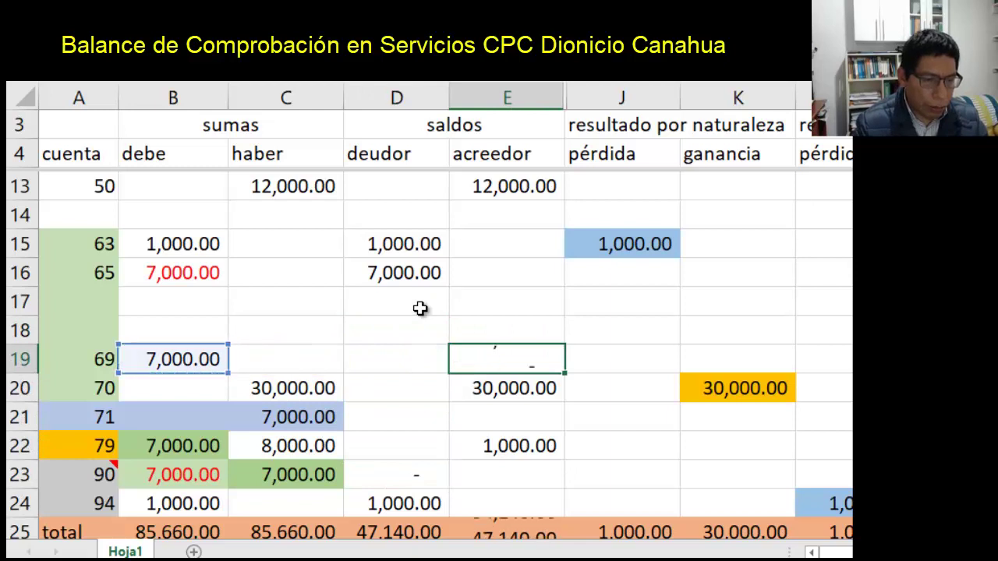
{"action": "key", "text": "Return"}
- Enter the formula =C21 in J21, bringing account 71's haber into the pérdida column of resultado por naturaleza
{"action": "key", "text": "Down"}
{"action": "key", "text": "Left"}
{"action": "key", "text": "Right"}
{"action": "key", "text": "Right"}
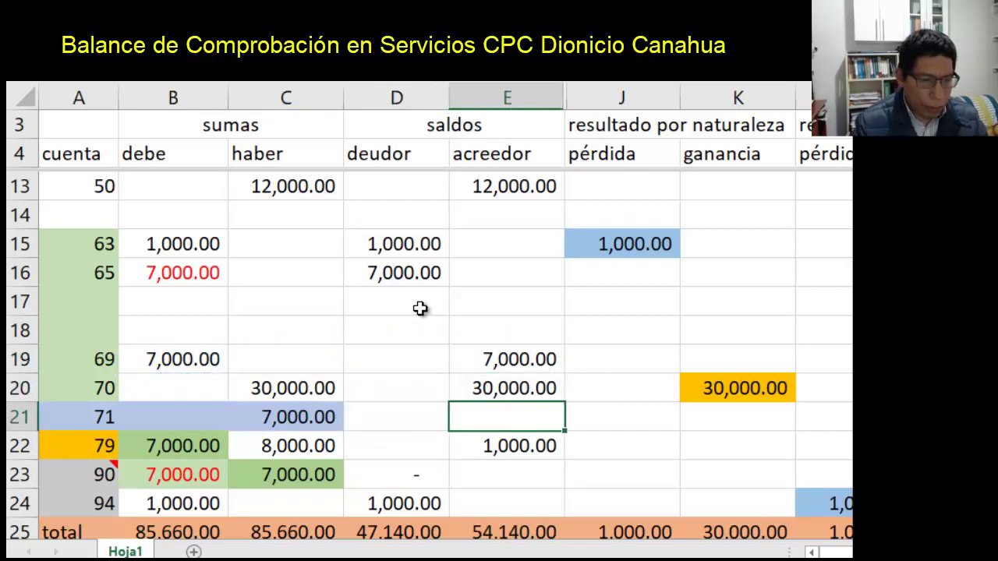
{"action": "type", "text": "="}
{"action": "key", "text": "Left"}
{"action": "key", "text": "Left"}
{"action": "key", "text": "Left"}
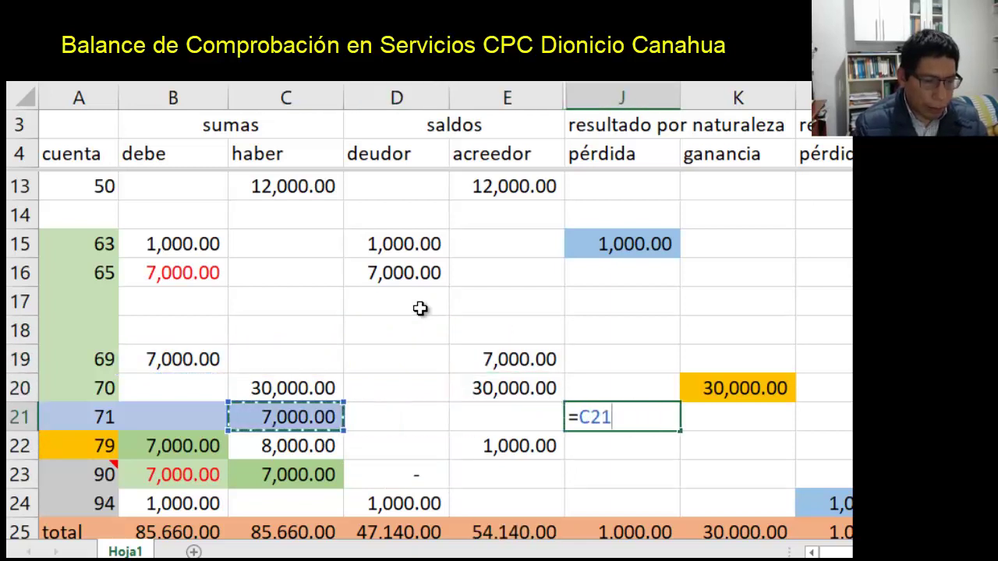
{"action": "key", "text": "Return"}
- Examine the deudor and acreedor balances of accounts 70 to 94 against the saldos totals in row 25
{"action": "key", "text": "Left"}
{"action": "key", "text": "Down"}
{"action": "key", "text": "Down"}
{"action": "key", "text": "Down"}
{"action": "key", "text": "Down"}
{"action": "key", "text": "Down"}
{"action": "key", "text": "Down"}
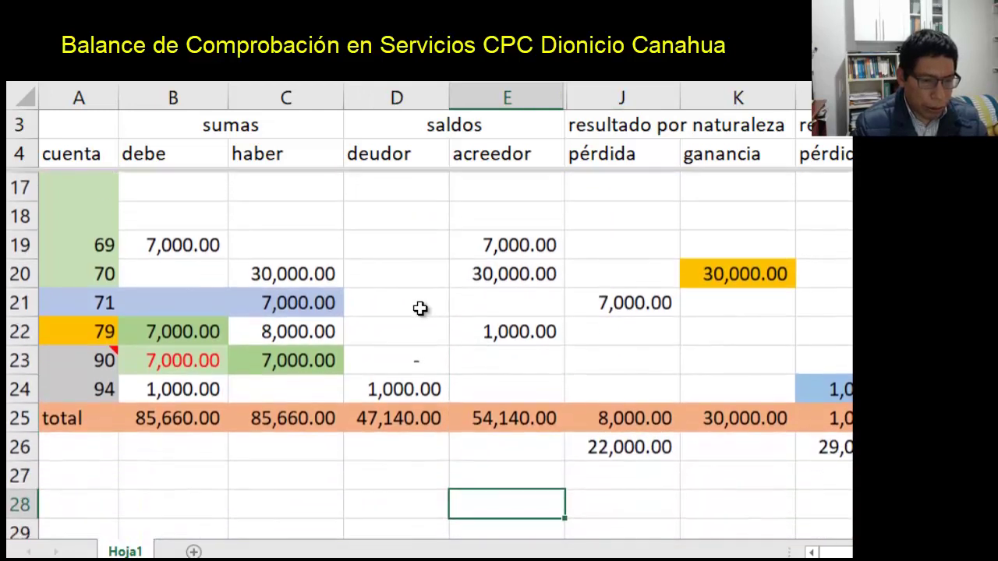
{"action": "key", "text": "Up"}
{"action": "key", "text": "Up"}
{"action": "key", "text": "Up"}
{"action": "key", "text": "Left"}
{"action": "key", "text": "Up"}
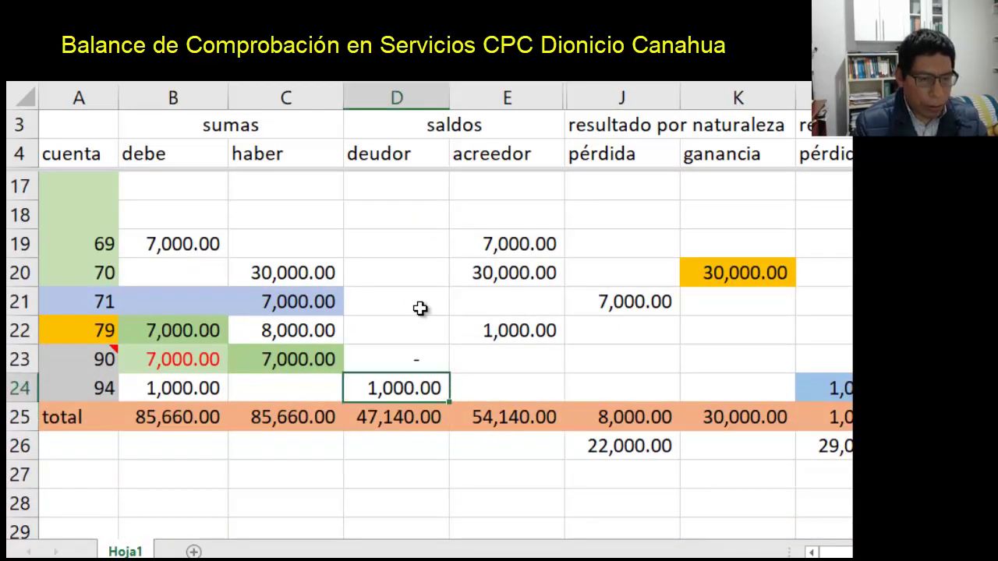
{"action": "key", "text": "Up"}
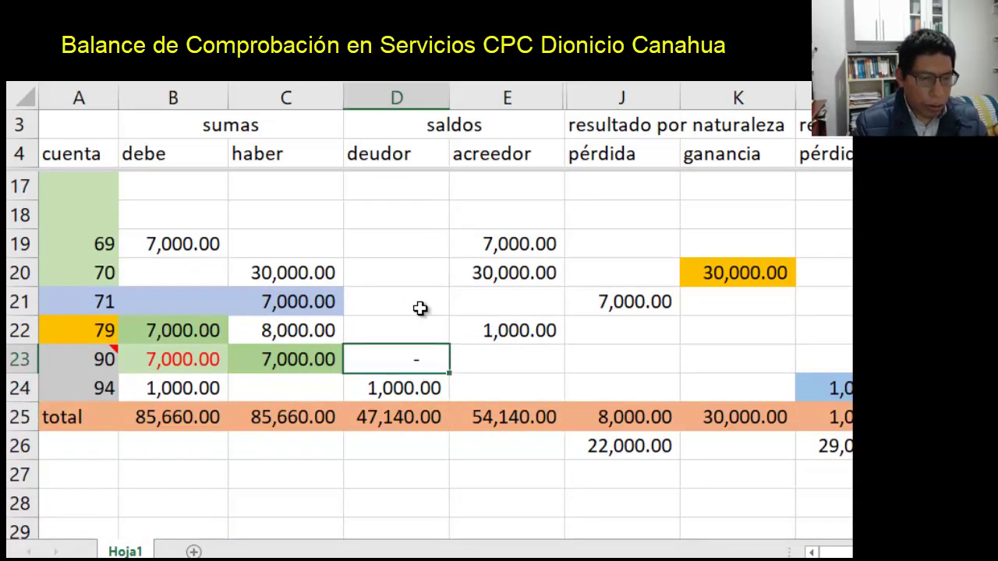
{"action": "key", "text": "Up"}
{"action": "key", "text": "Up"}
{"action": "key", "text": "Up"}
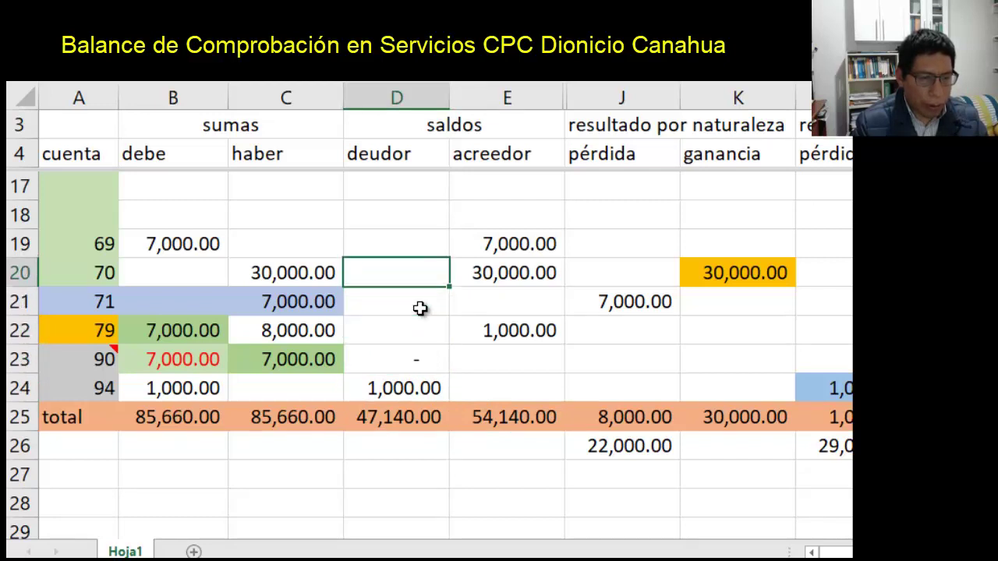
{"action": "key", "text": "Down"}
{"action": "key", "text": "Down"}
{"action": "key", "text": "Down"}
{"action": "key", "text": "Down"}
{"action": "key", "text": "Down"}
{"action": "key", "text": "Down"}
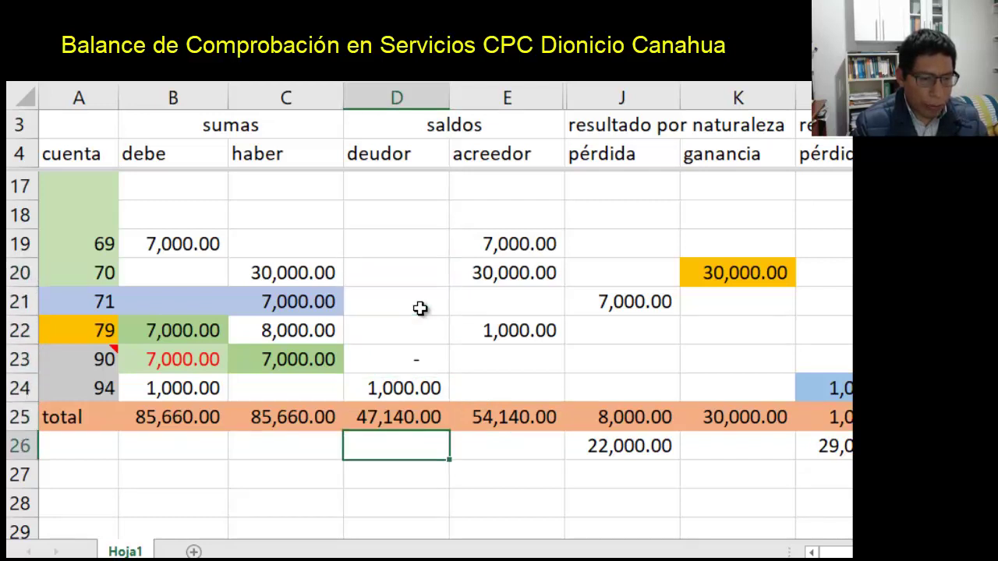
- Calculate the difference between the acreedor and deudor totals in D26 with =E25-D25, and clear the cell after checking it
{"action": "key", "text": "Down"}
{"action": "key", "text": "Up"}
{"action": "type", "text": "="}
{"action": "key", "text": "Up"}
{"action": "key", "text": "Right"}
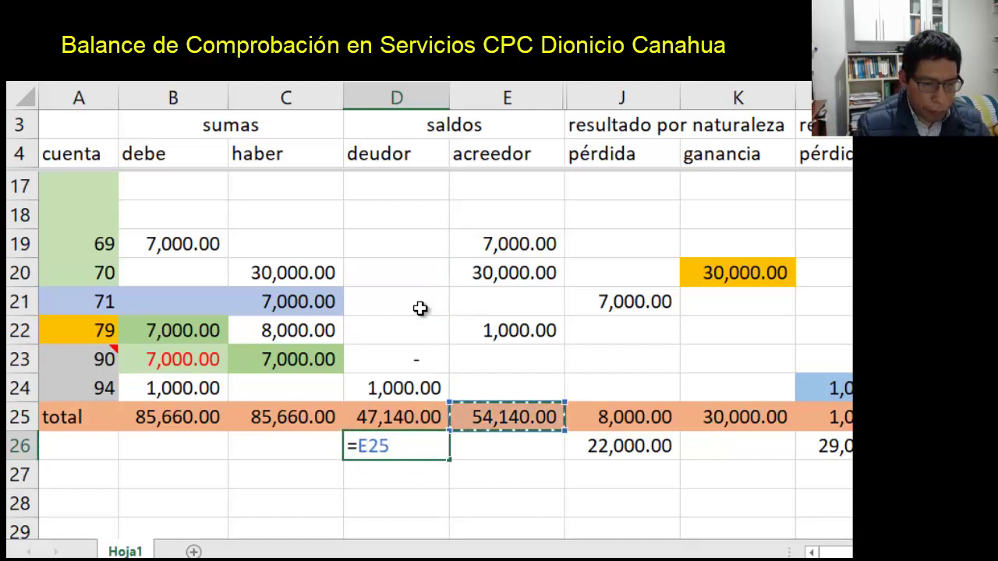
{"action": "type", "text": "-"}
{"action": "key", "text": "Up"}
{"action": "key", "text": "Return"}
{"action": "key", "text": "Up"}
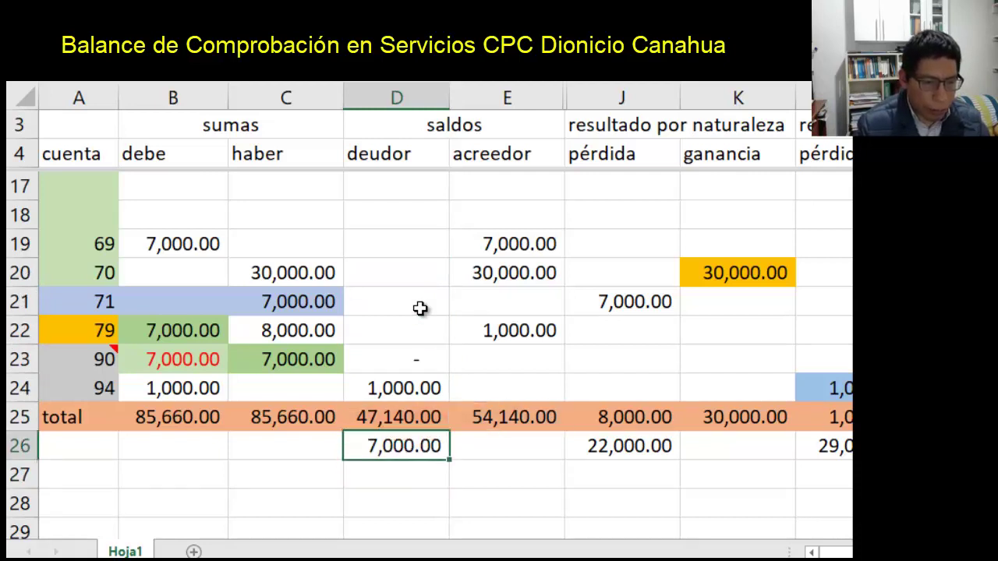
{"action": "key", "text": "Delete"}
- Delete account 69's acreedor balance from E19
{"action": "key", "text": "Up"}
{"action": "key", "text": "Up"}
{"action": "key", "text": "Up"}
{"action": "key", "text": "Up"}
{"action": "key", "text": "Up"}
{"action": "key", "text": "Up"}
{"action": "key", "text": "Up"}
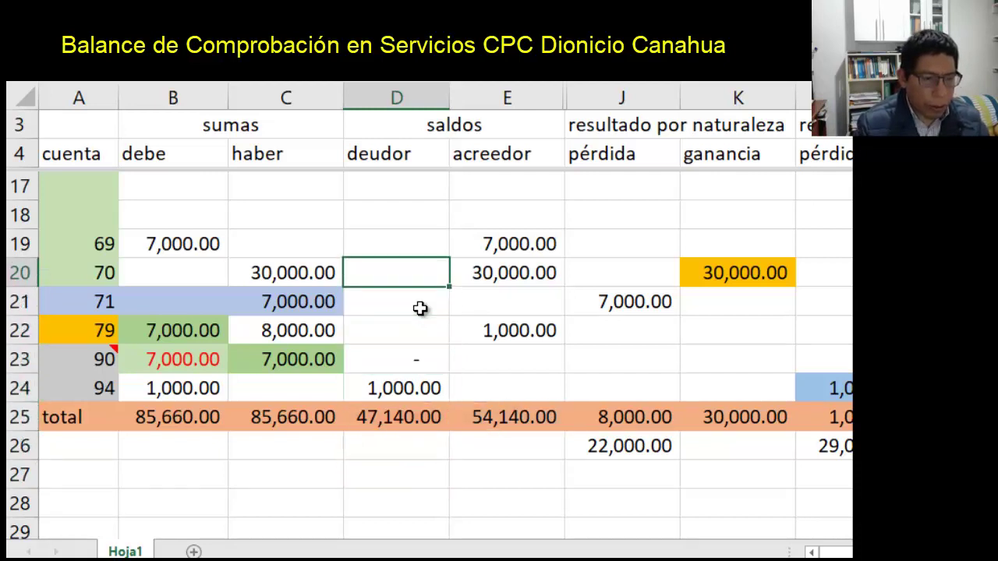
{"action": "key", "text": "Right"}
{"action": "key", "text": "Delete"}
- Enter the formula =B19 in D19 as account 69's deudor balance
{"action": "key", "text": "Left"}
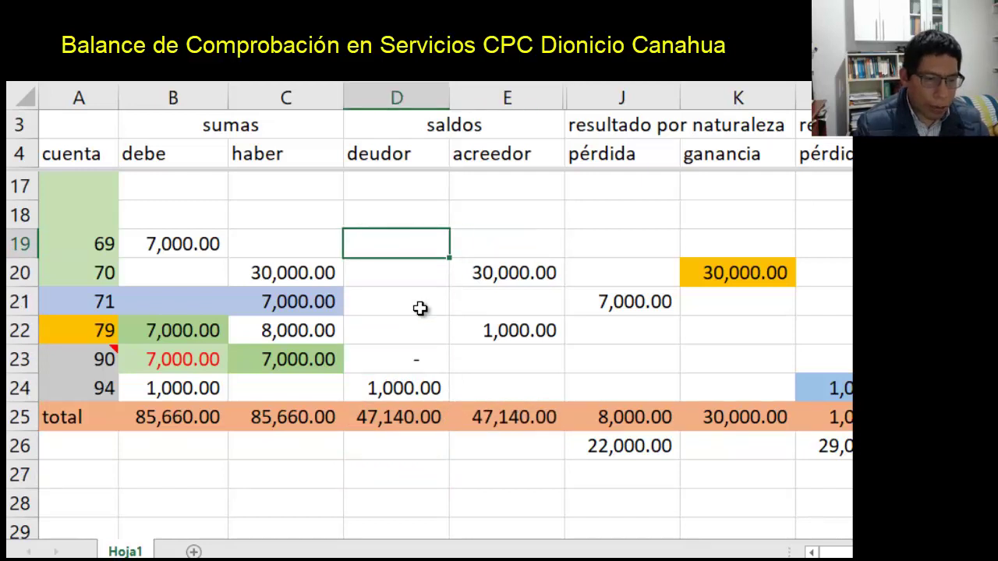
{"action": "type", "text": "="}
{"action": "key", "text": "Left"}
{"action": "key", "text": "Left"}
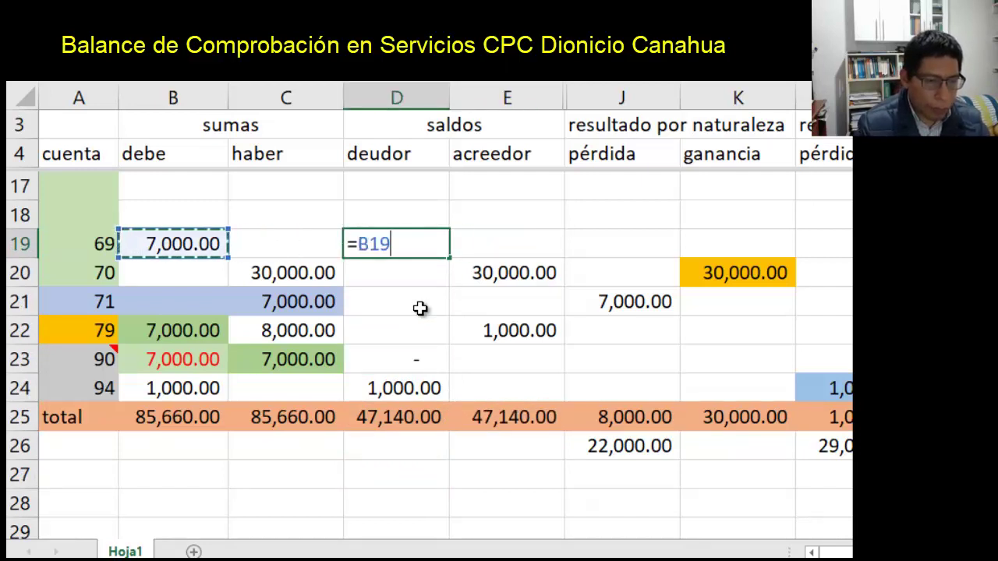
{"action": "key", "text": "Return"}
{"action": "key", "text": "Up"}
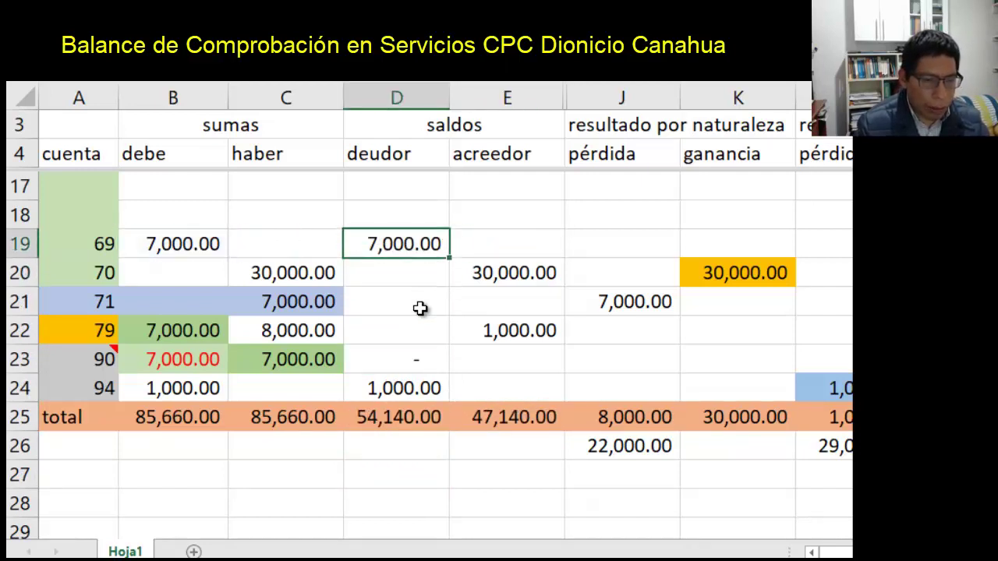
- Enter the formula =C21 in E21 as account 71's acreedor balance
{"action": "key", "text": "Up"}
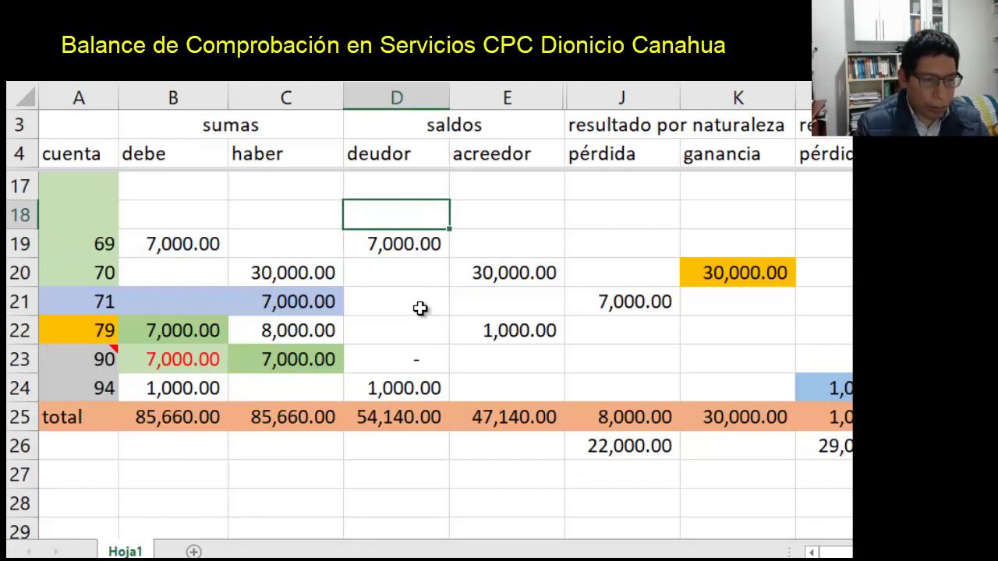
{"action": "key", "text": "Down"}
{"action": "key", "text": "Down"}
{"action": "key", "text": "Down"}
{"action": "key", "text": "Right"}
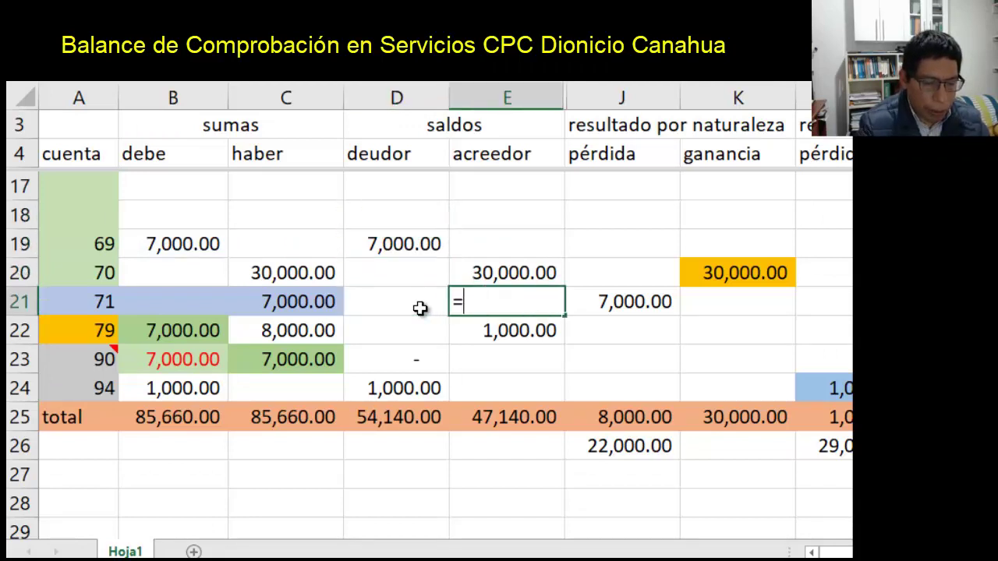
{"action": "type", "text": "="}
{"action": "key", "text": "Left"}
{"action": "key", "text": "Left"}
{"action": "key", "text": "Return"}
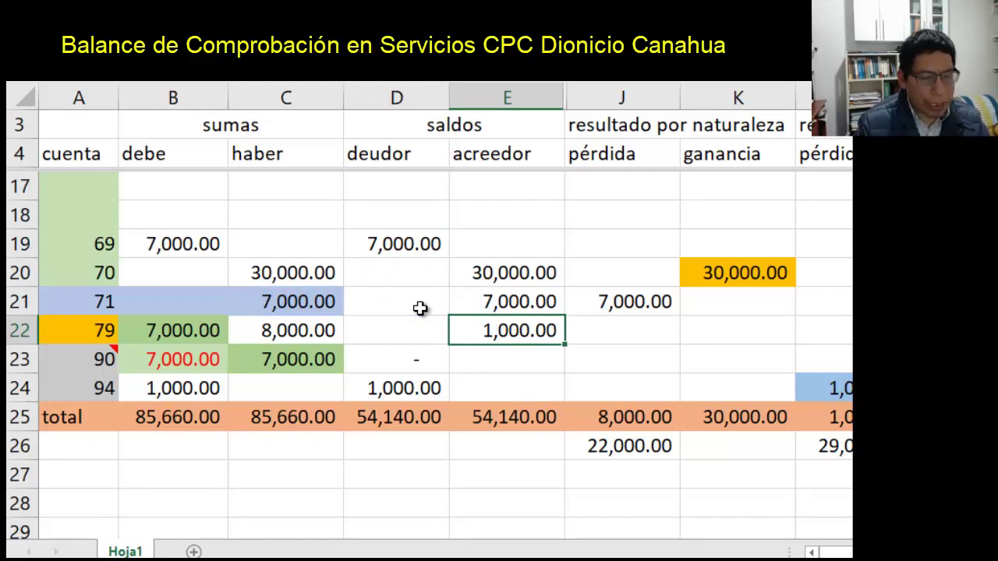
- Compare the deudor and acreedor totals in row 25 and review the acreedor balances of the accounts above them
{"action": "key", "text": "Down"}
{"action": "key", "text": "Down"}
{"action": "key", "text": "Down"}
{"action": "key", "text": "shift+Left"}
{"action": "key", "text": "Up"}
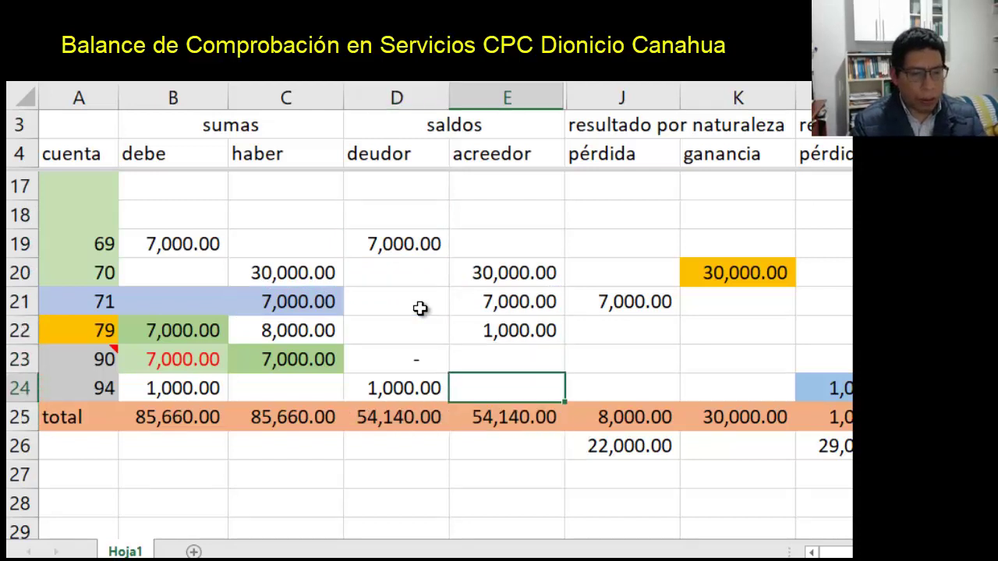
{"action": "key", "text": "Up"}
{"action": "key", "text": "Up"}
{"action": "key", "text": "Up"}
{"action": "key", "text": "Up"}
{"action": "key", "text": "Up"}
{"action": "key", "text": "Up"}
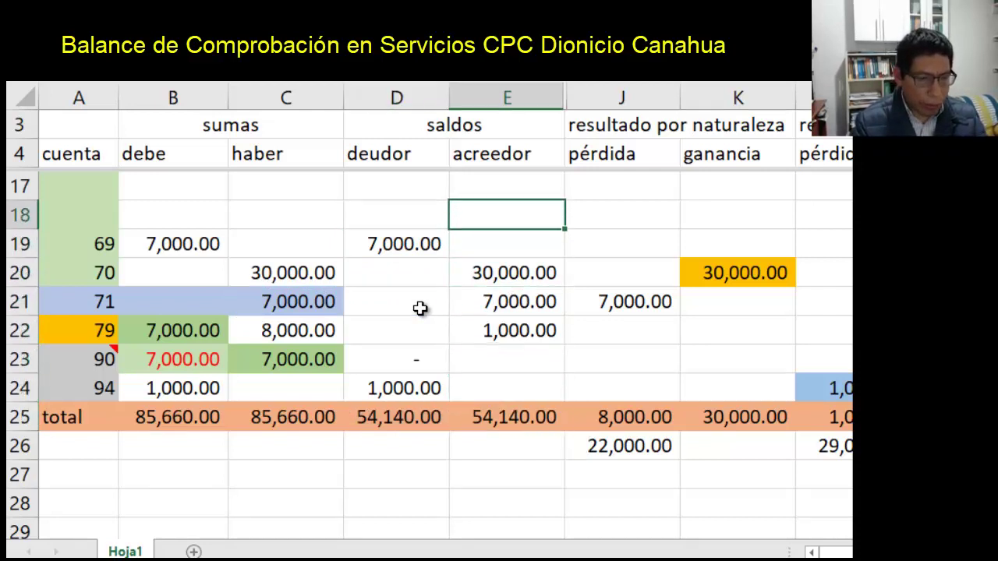
{"action": "key", "text": "Up"}
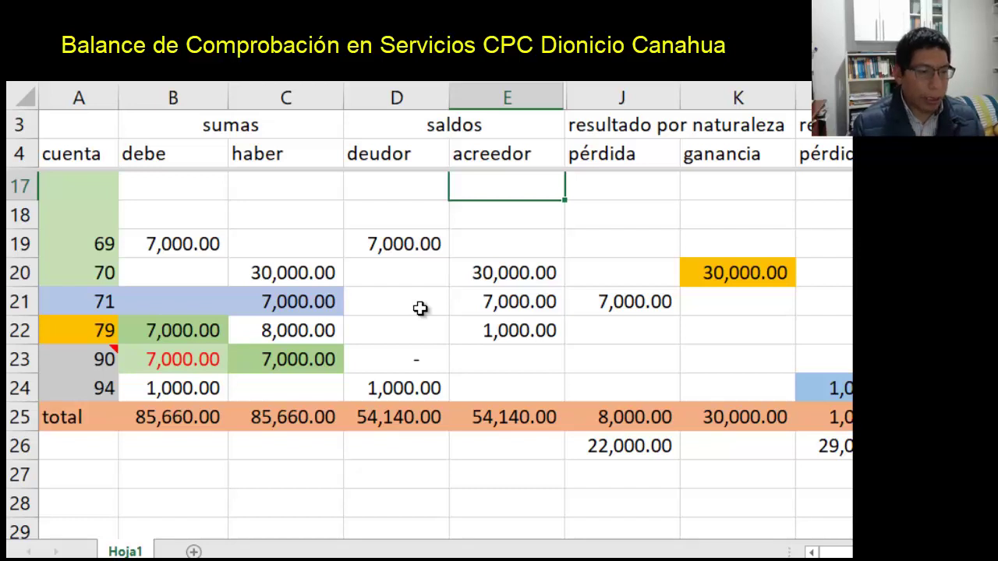
{"action": "key", "text": "Down"}
{"action": "key", "text": "Down"}
{"action": "key", "text": "Down"}
{"action": "key", "text": "Down"}
{"action": "key", "text": "Down"}
{"action": "key", "text": "Down"}
{"action": "key", "text": "Down"}
{"action": "key", "text": "Down"}
{"action": "key", "text": "Down"}
{"action": "key", "text": "Down"}
{"action": "key", "text": "Down"}
{"action": "key", "text": "Down"}
{"action": "key", "text": "Down"}
{"action": "key", "text": "Down"}
{"action": "key", "text": "Down"}
{"action": "key", "text": "Down"}
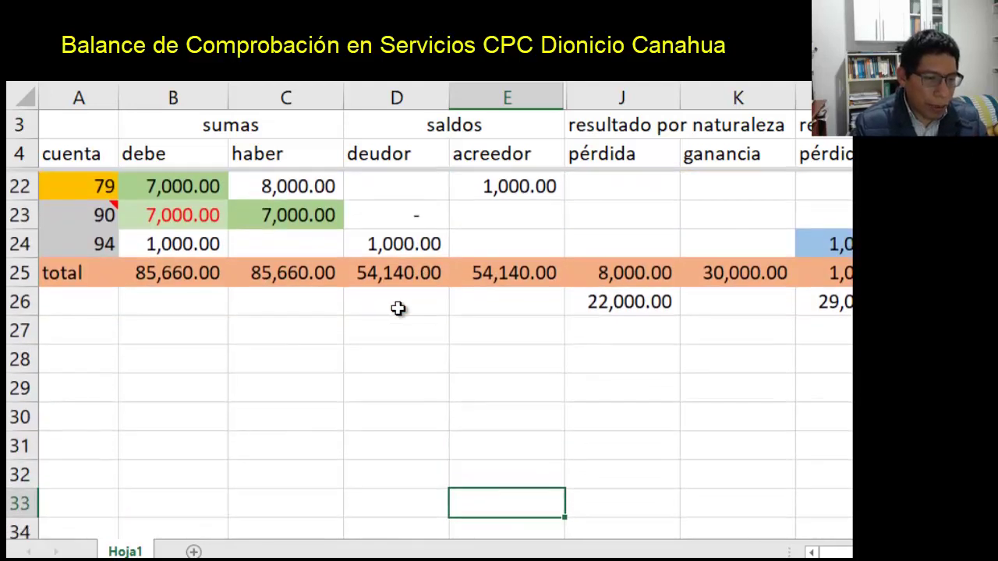
- Enter account 79 in A27 and account 90 in B28 as the debit and credit accounts of a closing entry
{"action": "left_click", "coordinate": [56, 338]}
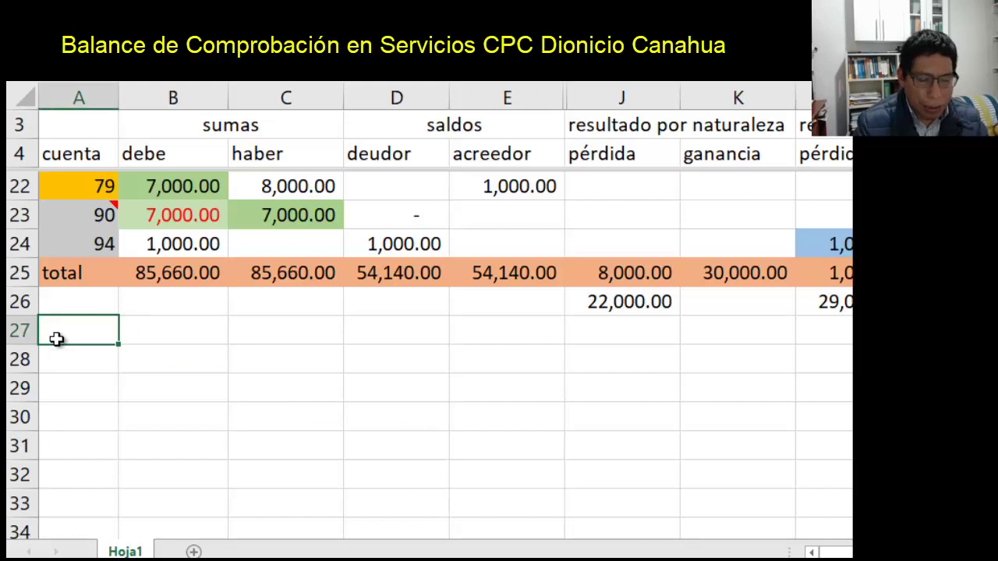
{"action": "type", "text": "79"}
{"action": "key", "text": "Return"}
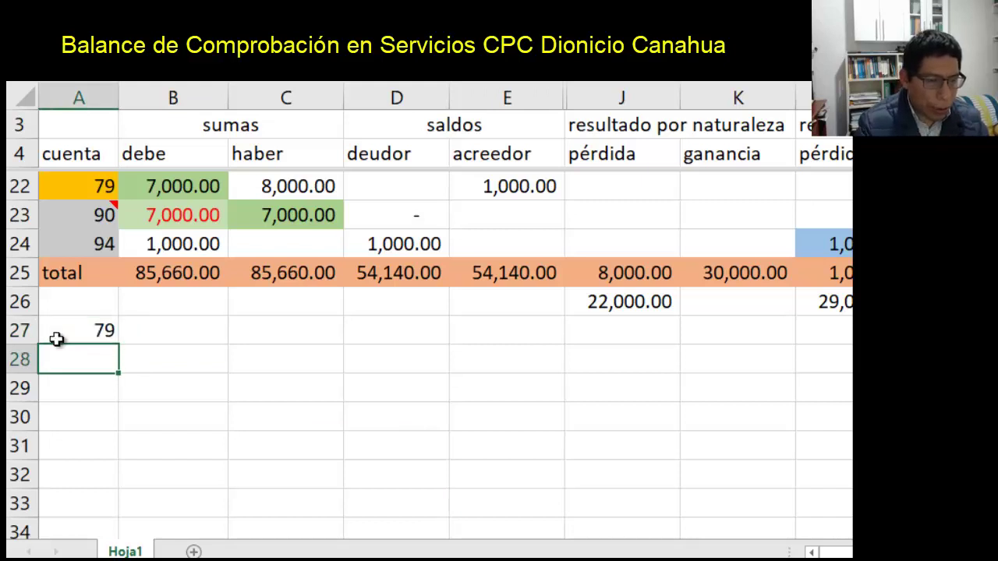
{"action": "key", "text": "Right"}
{"action": "type", "text": "90"}
{"action": "key", "text": "Return"}
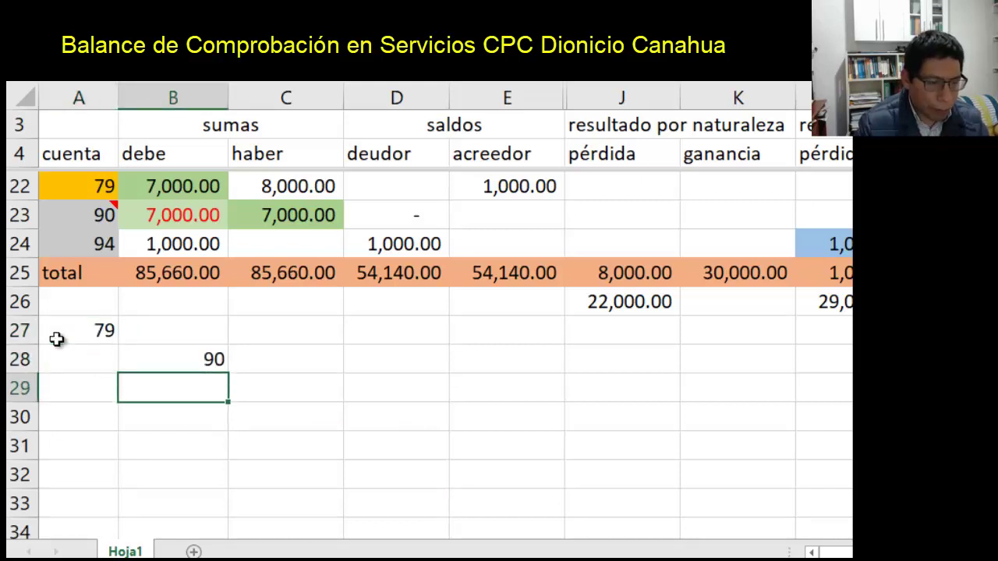
- Label the 79/90 closing entry with the description CIERRE DE CUENTAS DE COSTOS in A29
{"action": "key", "text": "Left"}
{"action": "type", "text": "CIERRE DE C"}
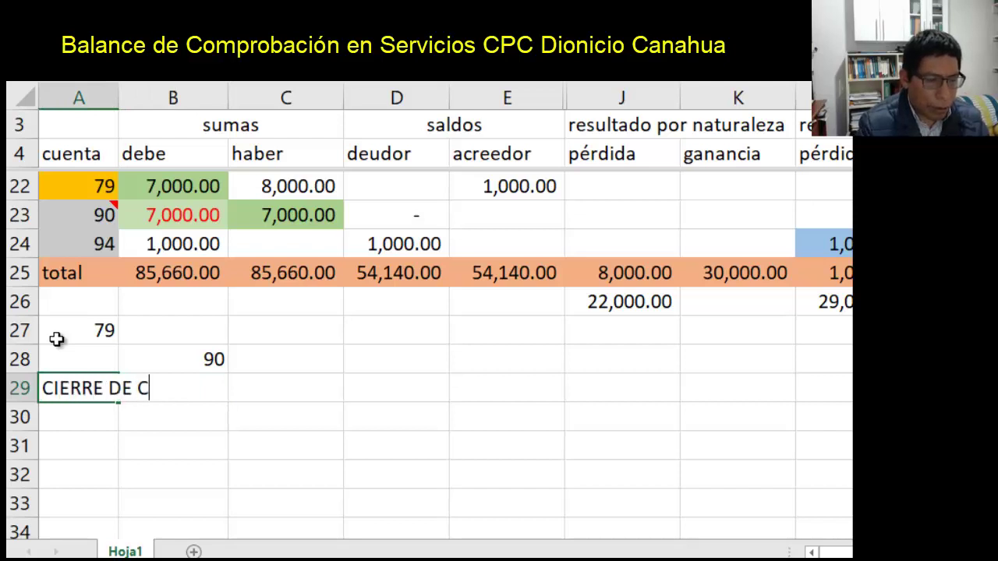
{"action": "type", "text": "UENTAS DE COSTOS"}
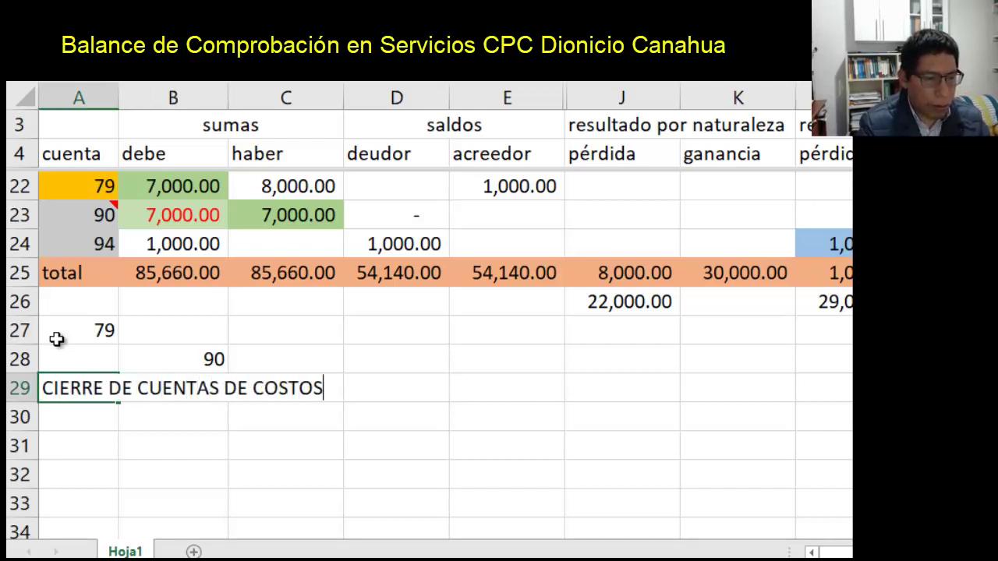
{"action": "key", "text": "Return"}
- Enter the formula =C23 in D27 as the debit amount for account 79 in the closing entry
{"action": "key", "text": "Up"}
{"action": "key", "text": "Up"}
{"action": "key", "text": "Right"}
{"action": "key", "text": "Right"}
{"action": "key", "text": "Up"}
{"action": "key", "text": "Right"}
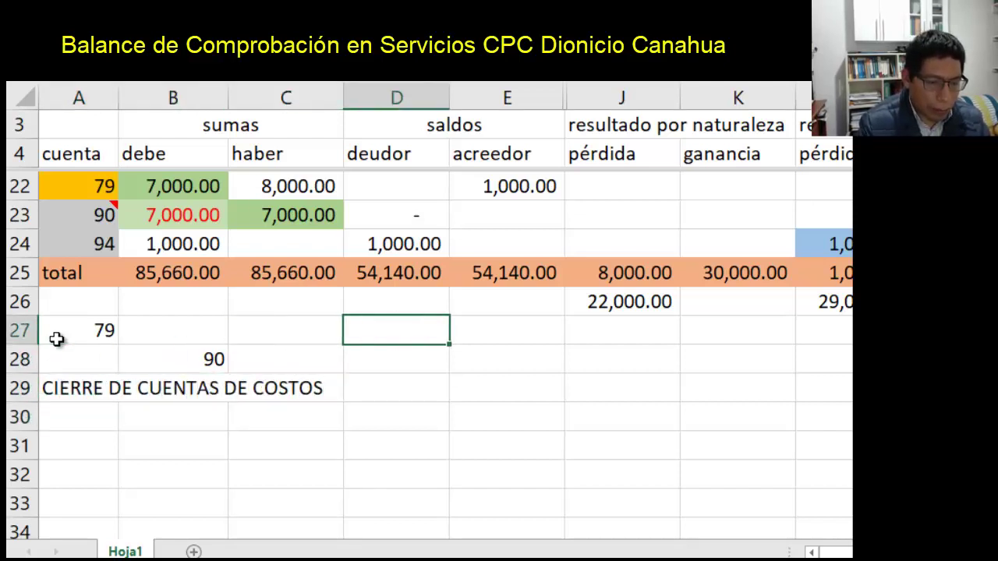
{"action": "type", "text": "="}
{"action": "key", "text": "Up"}
{"action": "key", "text": "Up"}
{"action": "key", "text": "Up"}
{"action": "key", "text": "Up"}
{"action": "key", "text": "Left"}
{"action": "key", "text": "Return"}
- Enter the formula =D27 in E28 as the credit amount for account 90
{"action": "key", "text": "Right"}
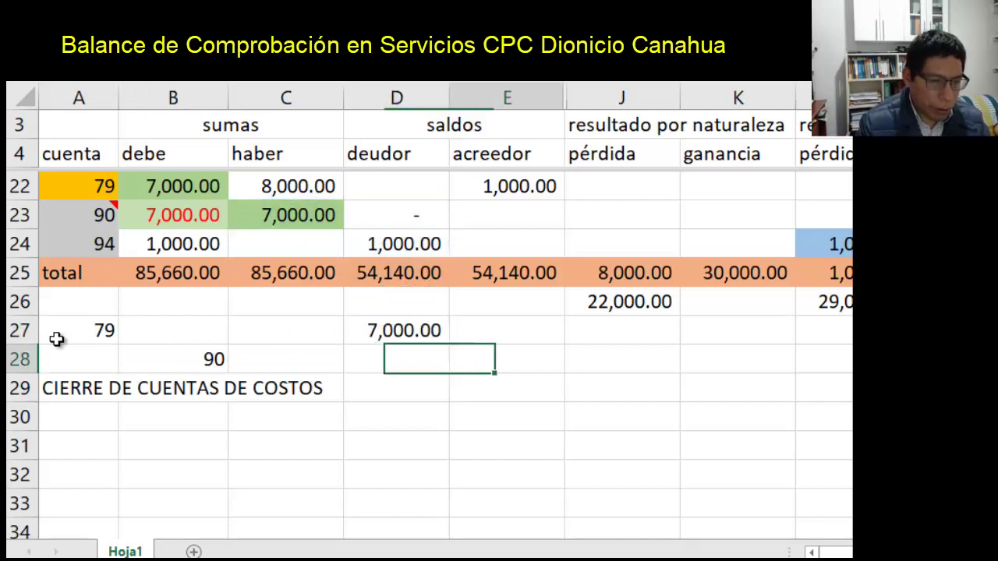
{"action": "type", "text": "="}
{"action": "key", "text": "Up"}
{"action": "key", "text": "Left"}
{"action": "key", "text": "Return"}
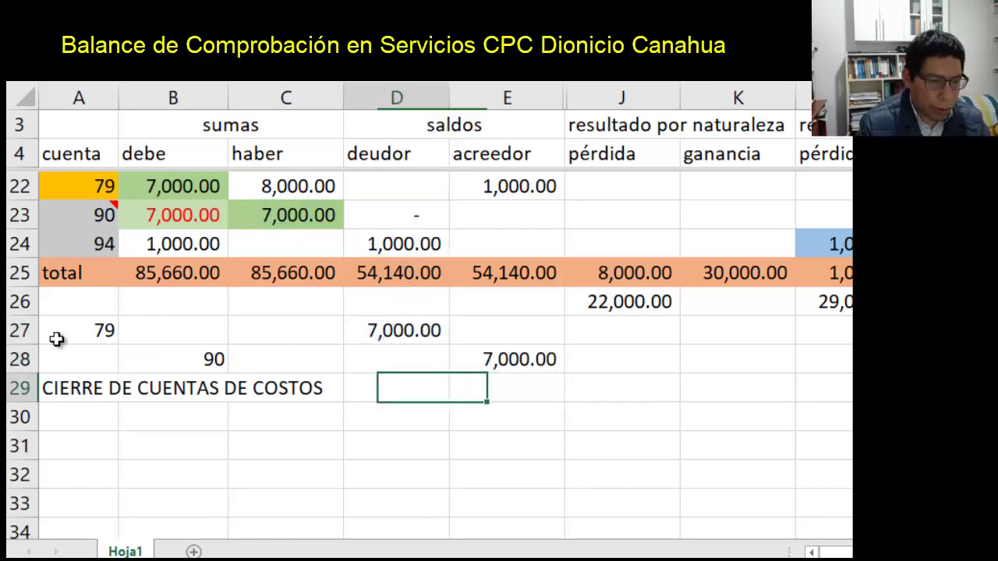
- Enter account 215 in A30 and account 71 in B31 as the debit and credit accounts of a second entry
{"action": "key", "text": "Left"}
{"action": "key", "text": "Left"}
{"action": "key", "text": "Left"}
{"action": "key", "text": "Left"}
{"action": "key", "text": "Down"}
{"action": "type", "text": "215"}
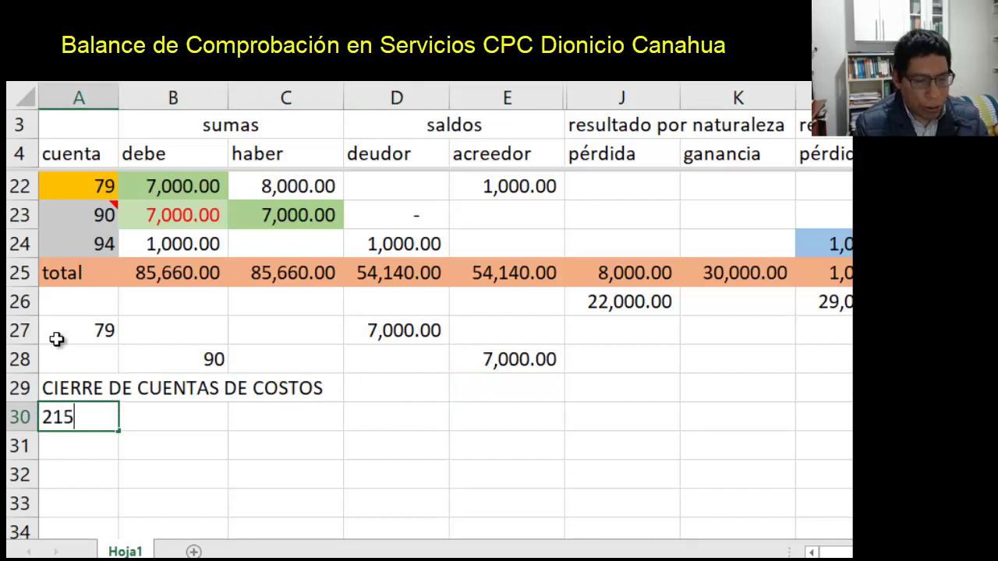
{"action": "key", "text": "Return"}
{"action": "key", "text": "Right"}
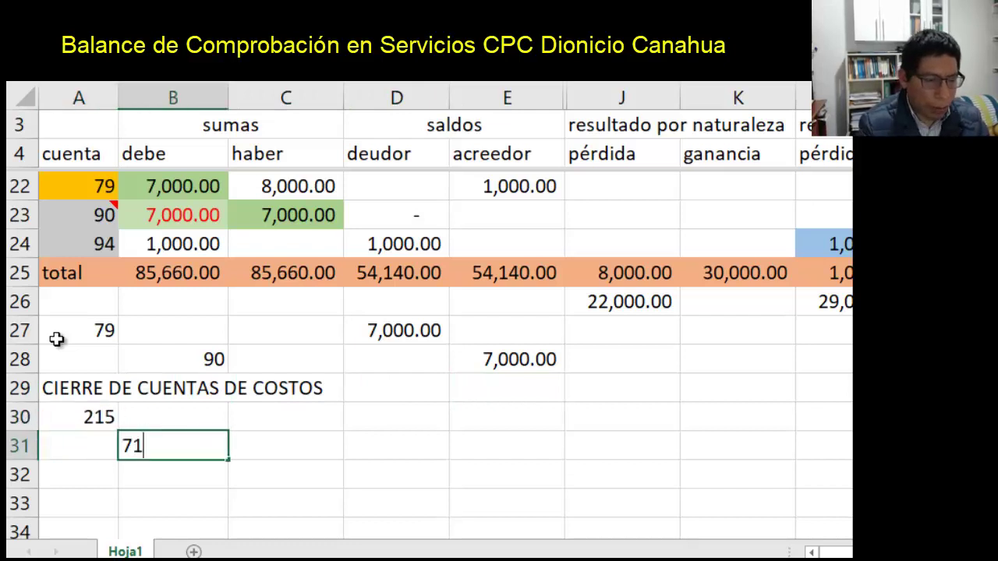
{"action": "type", "text": "71"}
- Enter the formula =D27 in D30 as the debit amount for account 215
{"action": "key", "text": "Up"}
{"action": "key", "text": "Up"}
{"action": "key", "text": "Right"}
{"action": "key", "text": "Right"}
{"action": "key", "text": "Down"}
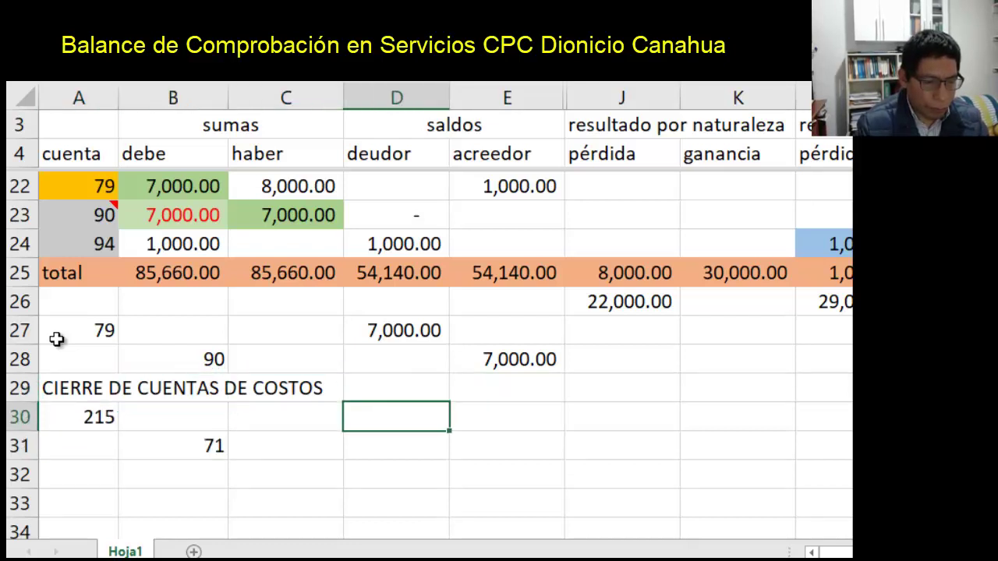
{"action": "type", "text": "="}
{"action": "key", "text": "Up"}
{"action": "key", "text": "Up"}
{"action": "key", "text": "Up"}
{"action": "key", "text": "Return"}
- Enter the formula =D30 in E31 as the credit amount for account 71
{"action": "key", "text": "Right"}
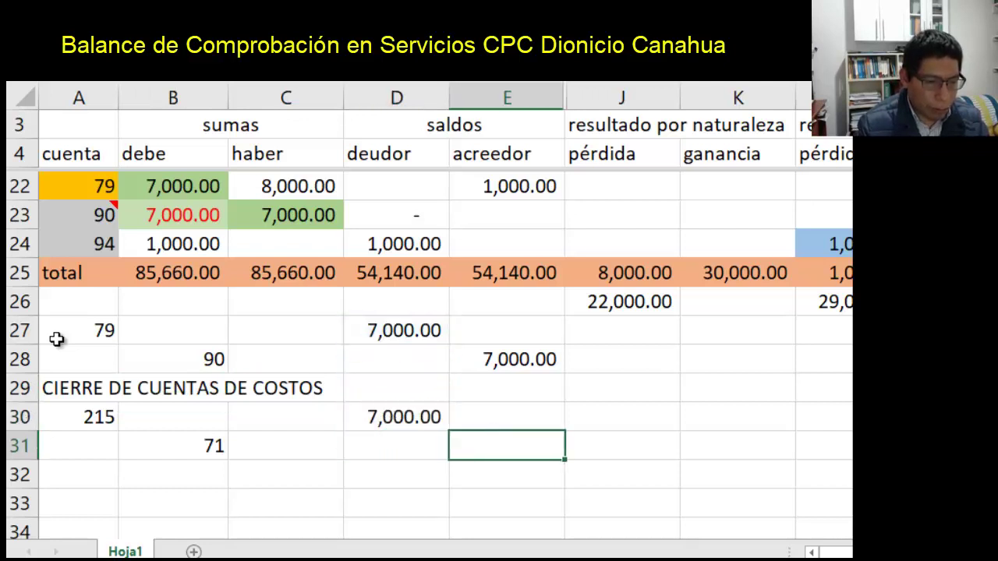
{"action": "type", "text": "="}
{"action": "key", "text": "Left"}
{"action": "key", "text": "Up"}
{"action": "key", "text": "Return"}
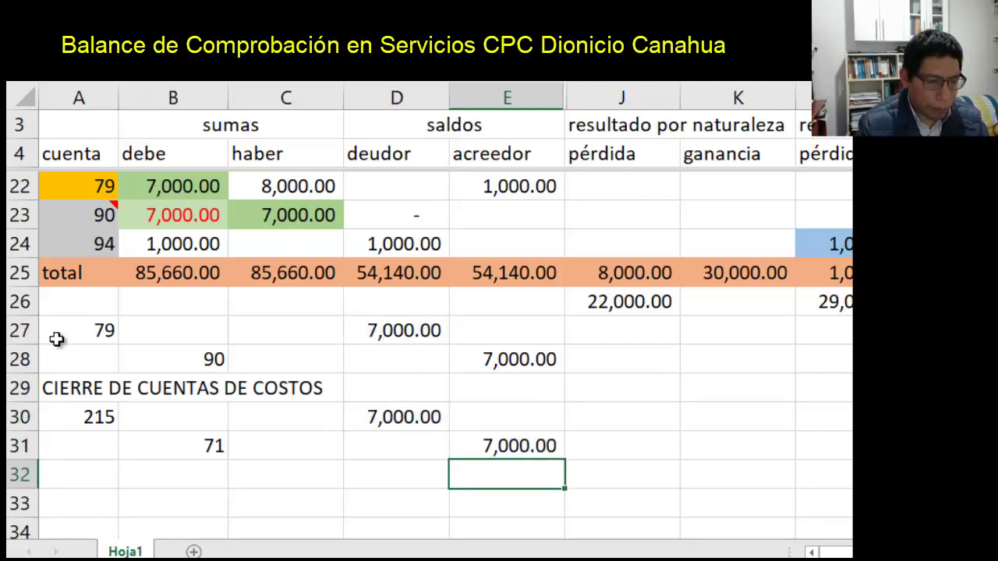
- Describe the 215/71 entry in A32 as POR EL TRASLADO DE LOS COSTOS A CUENTAS DE BALANCE
{"action": "key", "text": "Left"}
{"action": "key", "text": "Left"}
{"action": "key", "text": "Left"}
{"action": "key", "text": "Left"}
{"action": "type", "text": "PO"}
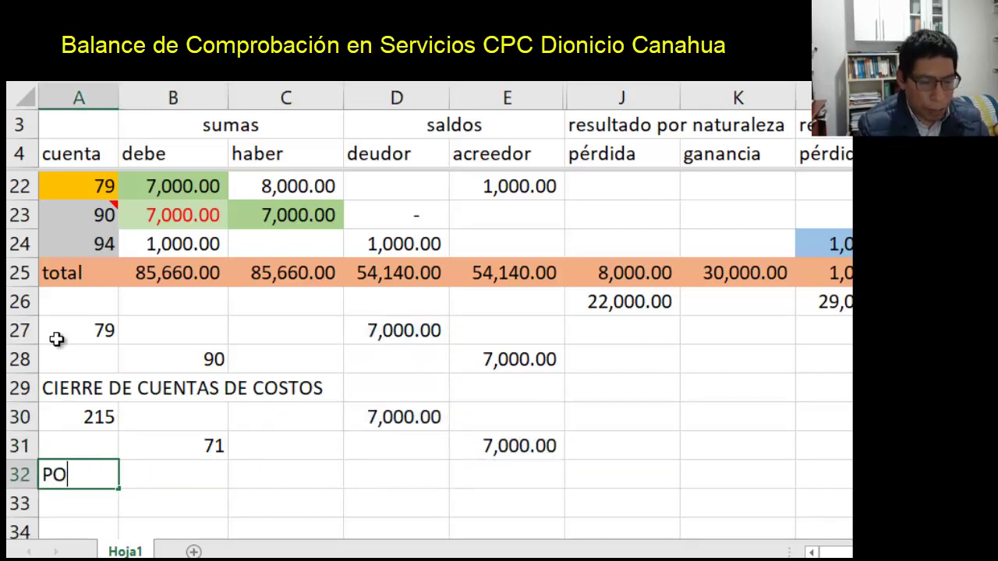
{"action": "type", "text": "R EL TRASLADO"}
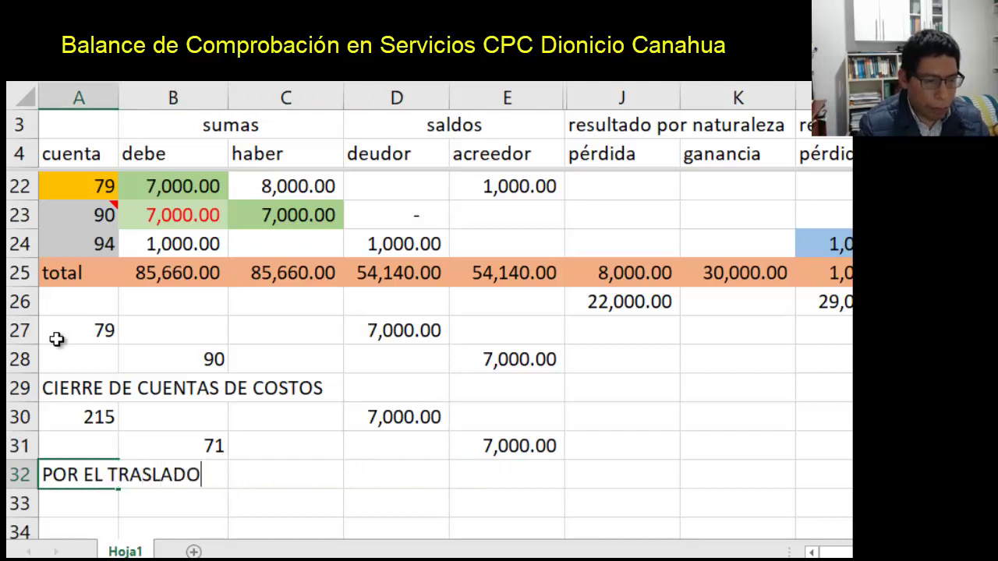
{"action": "type", "text": " DE LOS CO"}
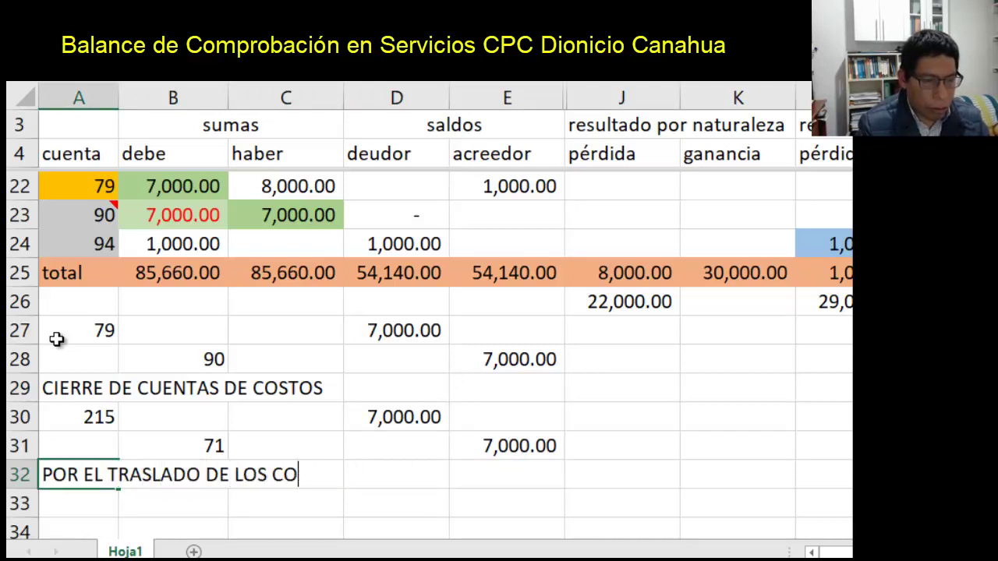
{"action": "type", "text": "STOS A CUENTAS DE "}
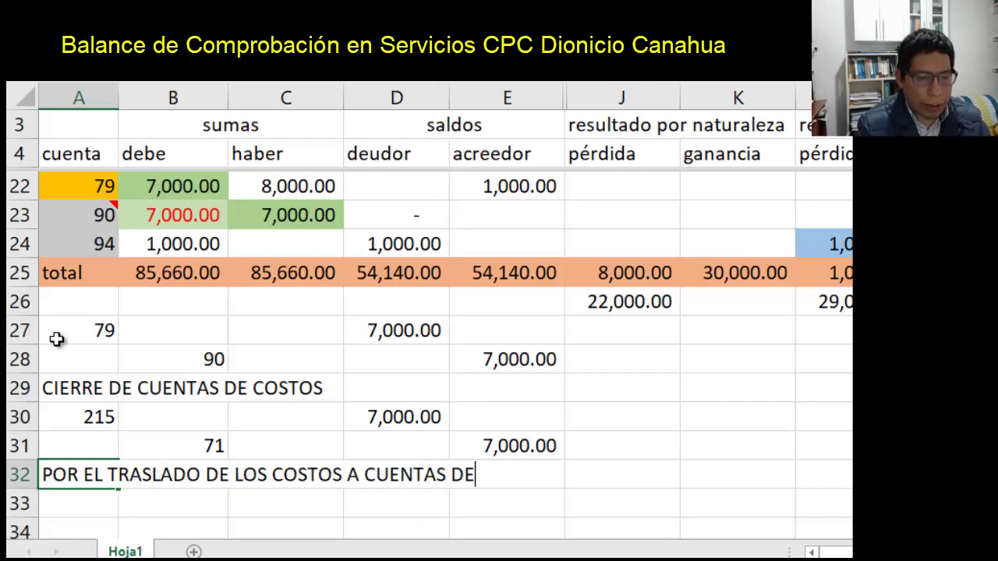
{"action": "type", "text": "BALANC"}
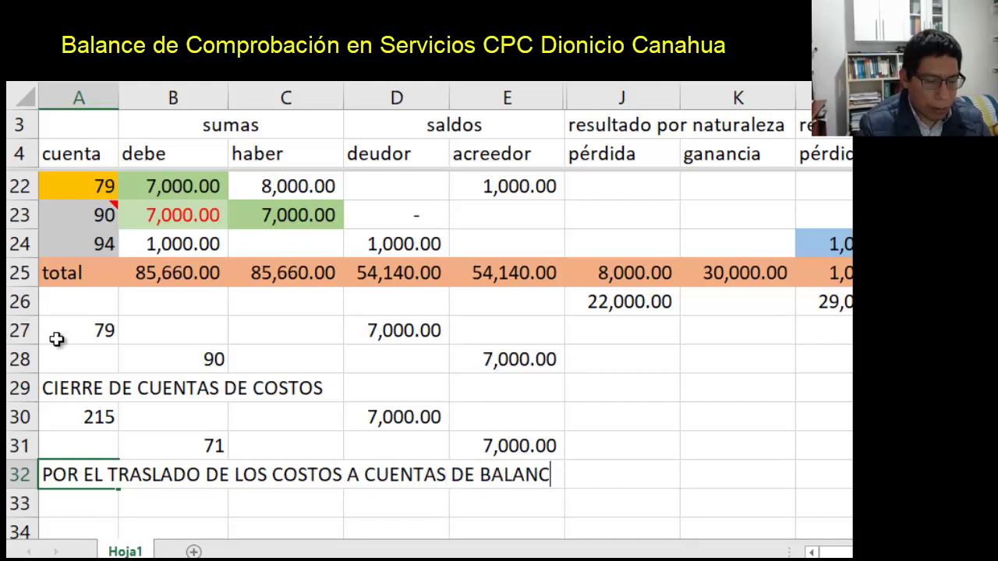
{"action": "type", "text": "E"}
{"action": "key", "text": "Return"}
- Enter account 69 in A33 and account 215 in B34 as the debit and credit accounts of a third entry
{"action": "scroll", "coordinate": [57, 338], "scroll_direction": "down", "scroll_amount": 1}
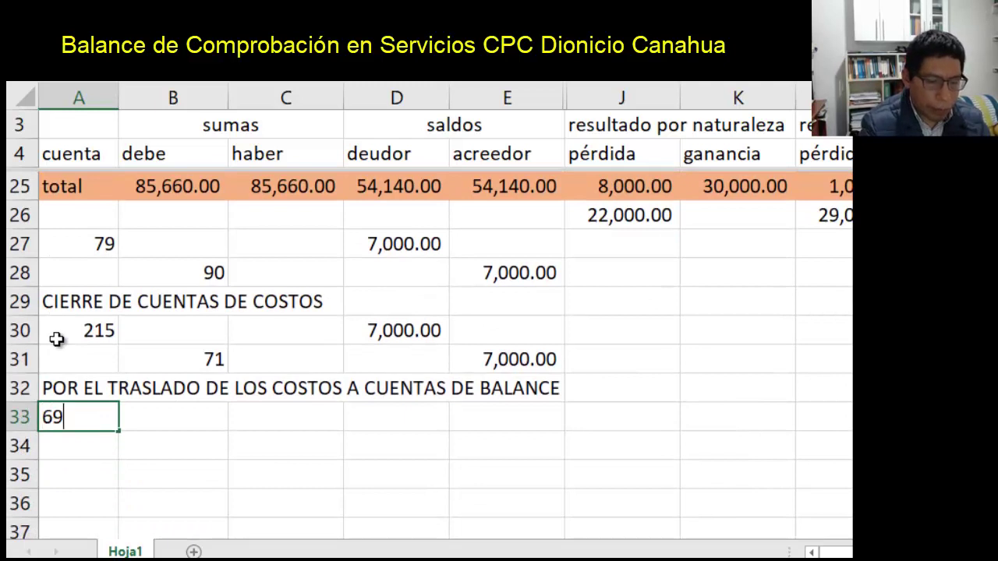
{"action": "key", "text": "Return"}
{"action": "key", "text": "Tab"}
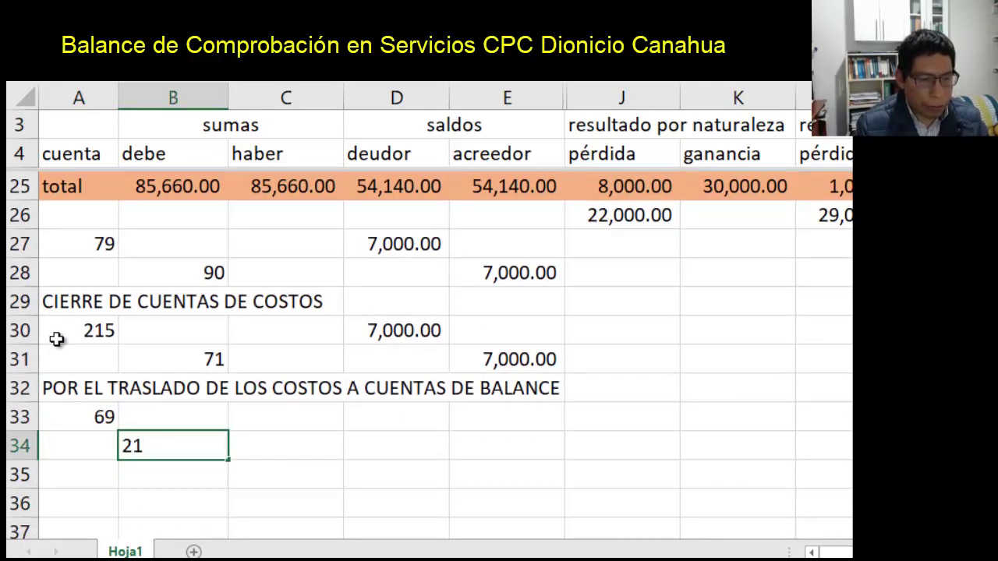
{"action": "type", "text": "5"}
{"action": "key", "text": "Tab"}
- Enter the formula =D30 in D33 as the debit amount for account 69
{"action": "key", "text": "Up"}
{"action": "key", "text": "Right"}
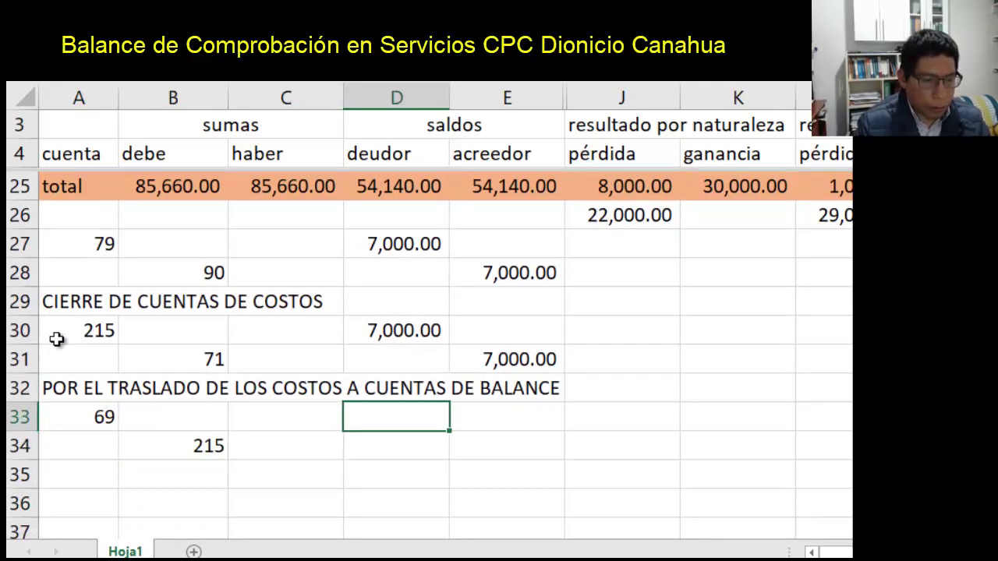
{"action": "type", "text": "="}
{"action": "key", "text": "Up"}
{"action": "key", "text": "Up"}
{"action": "key", "text": "Up"}
{"action": "key", "text": "Return"}
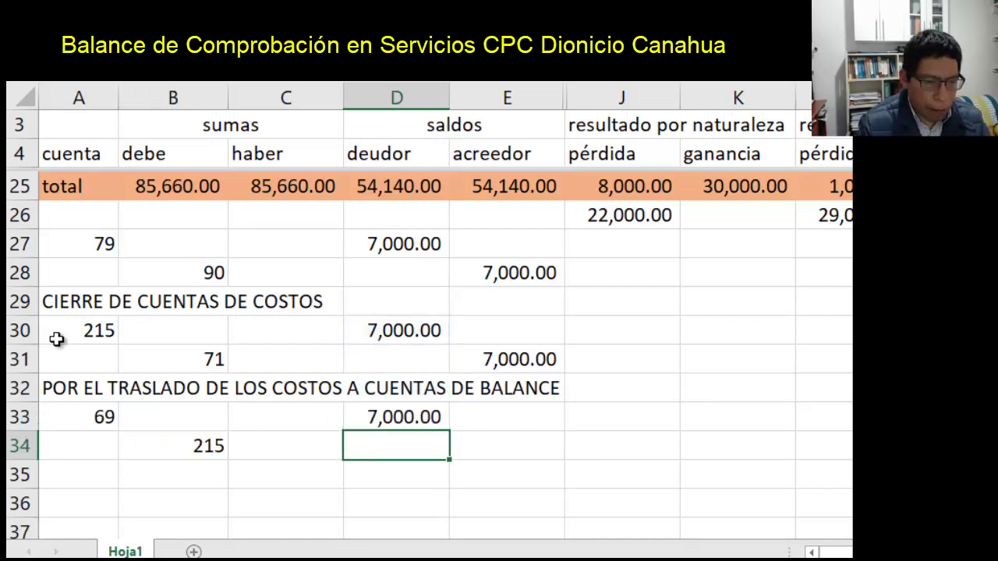
- Enter the formula =D33 in E34 as the credit amount for account 215
{"action": "key", "text": "Right"}
{"action": "type", "text": "="}
{"action": "key", "text": "Left"}
{"action": "key", "text": "Up"}
{"action": "key", "text": "Return"}
- Describe the 69/215 entry in A35 as POR EL DEVENGAMIENTO DEL COSTO DE SERVICIOS
{"action": "key", "text": "Left"}
{"action": "key", "text": "Left"}
{"action": "key", "text": "Left"}
{"action": "key", "text": "Left"}
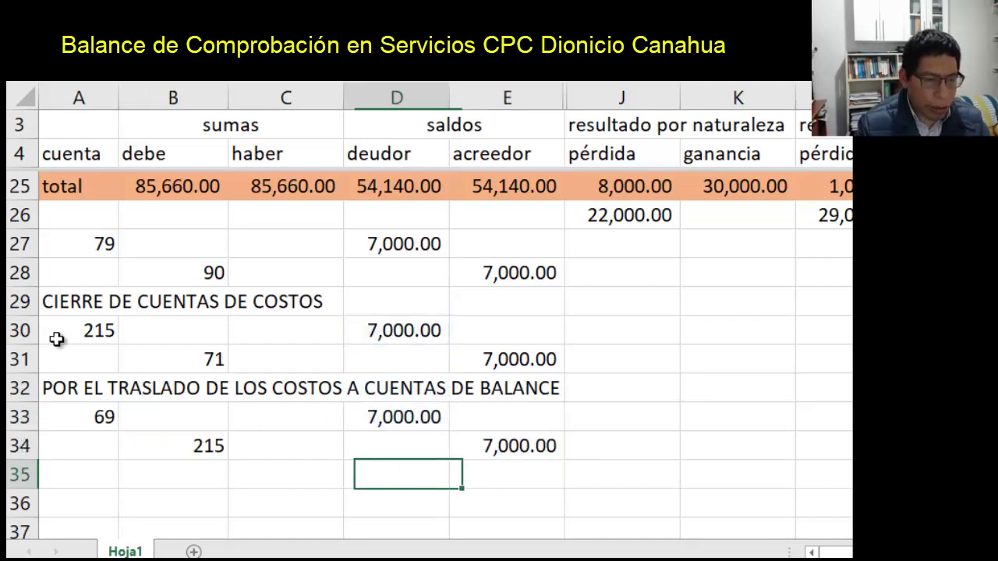
{"action": "key", "text": "F2"}
{"action": "type", "text": "POR EL DE"}
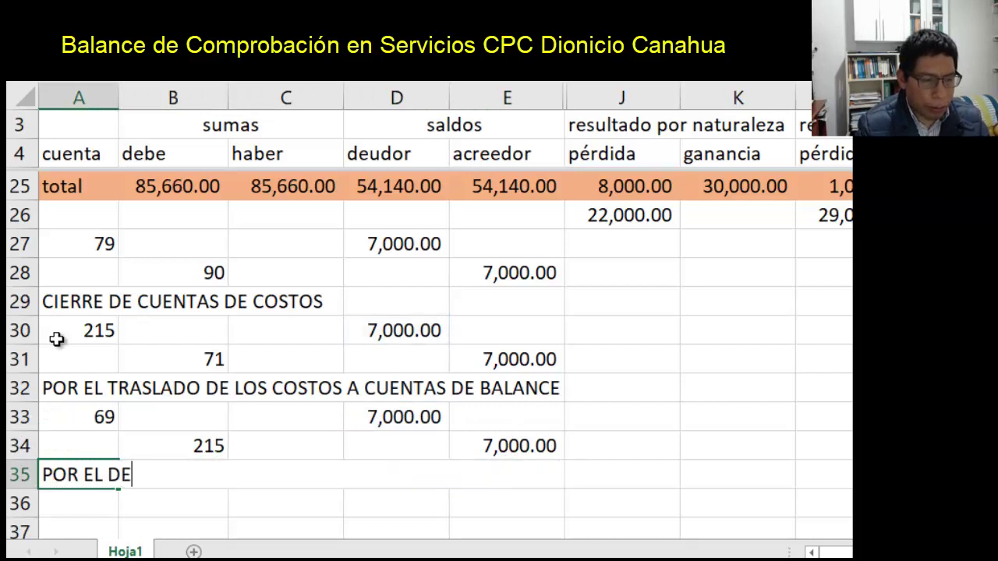
{"action": "type", "text": "VENGAMIENTO "}
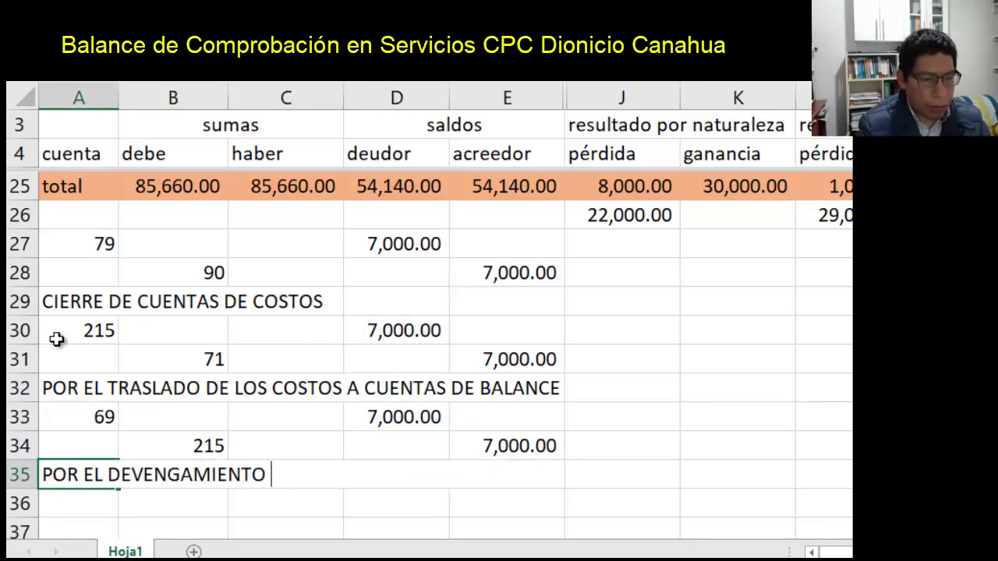
{"action": "type", "text": "DEL COSTO DE SER"}
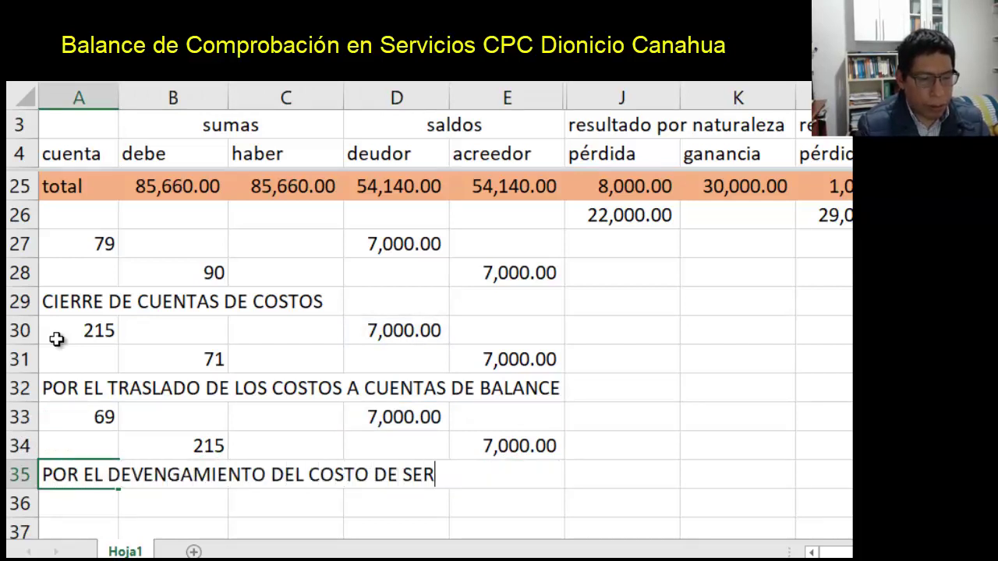
{"action": "type", "text": "VICIOS"}
{"action": "key", "text": "Return"}
- Review the three journal entries and the trial balance accounts above them
{"action": "key", "text": "Up"}
{"action": "key", "text": "Up"}
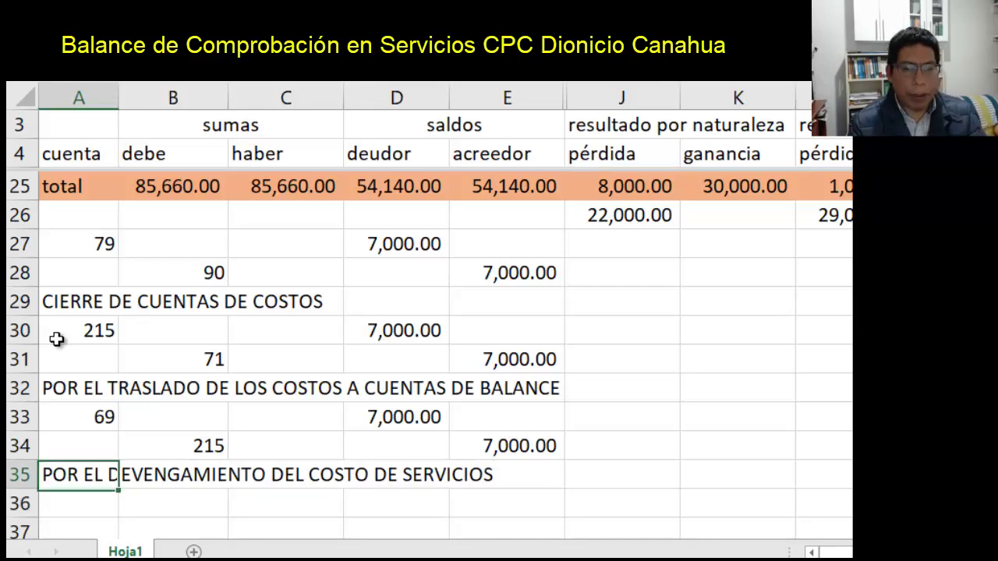
{"action": "key", "text": "Up"}
{"action": "key", "text": "Up"}
{"action": "key", "text": "Up"}
{"action": "key", "text": "Up"}
{"action": "key", "text": "Up"}
{"action": "key", "text": "Up"}
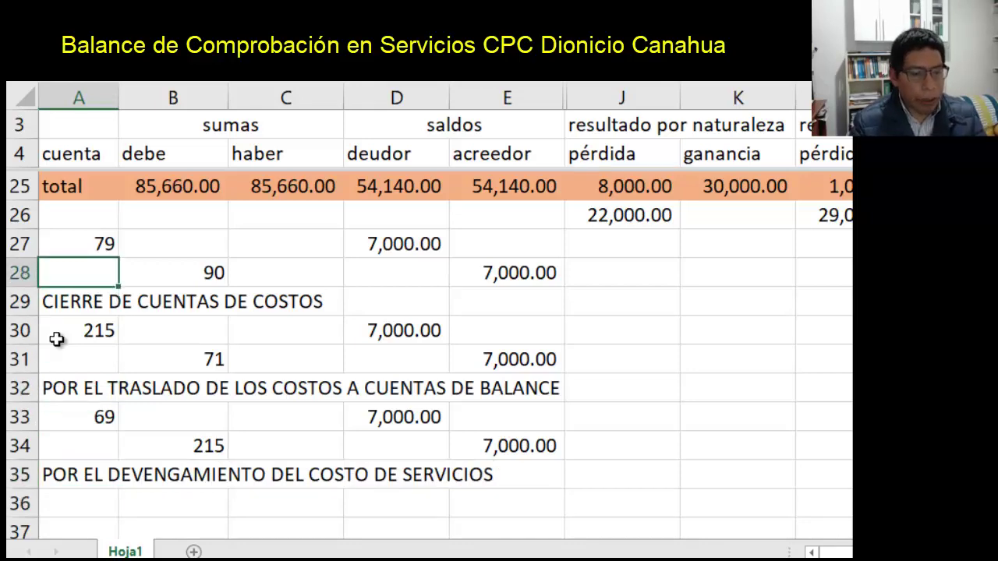
{"action": "key", "text": "Up"}
{"action": "key", "text": "Up"}
{"action": "key", "text": "Up"}
{"action": "key", "text": "Up"}
{"action": "key", "text": "Up"}
{"action": "key", "text": "Up"}
{"action": "key", "text": "Up"}
{"action": "key", "text": "Up"}
{"action": "key", "text": "Up"}
{"action": "key", "text": "Up"}
{"action": "key", "text": "Up"}
{"action": "key", "text": "Up"}
{"action": "key", "text": "Up"}
{"action": "key", "text": "Up"}
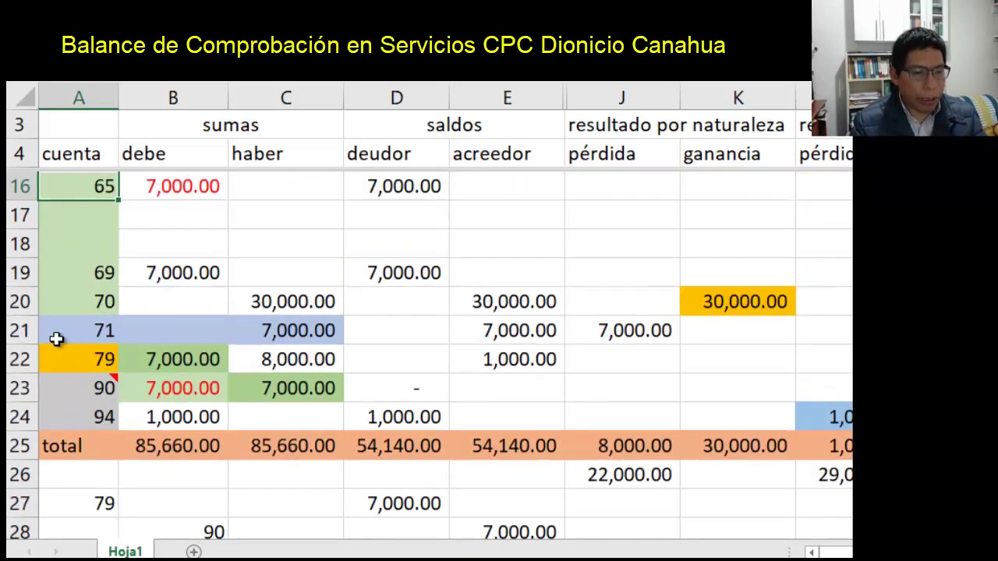
{"action": "key", "text": "Up"}
{"action": "key", "text": "Up"}
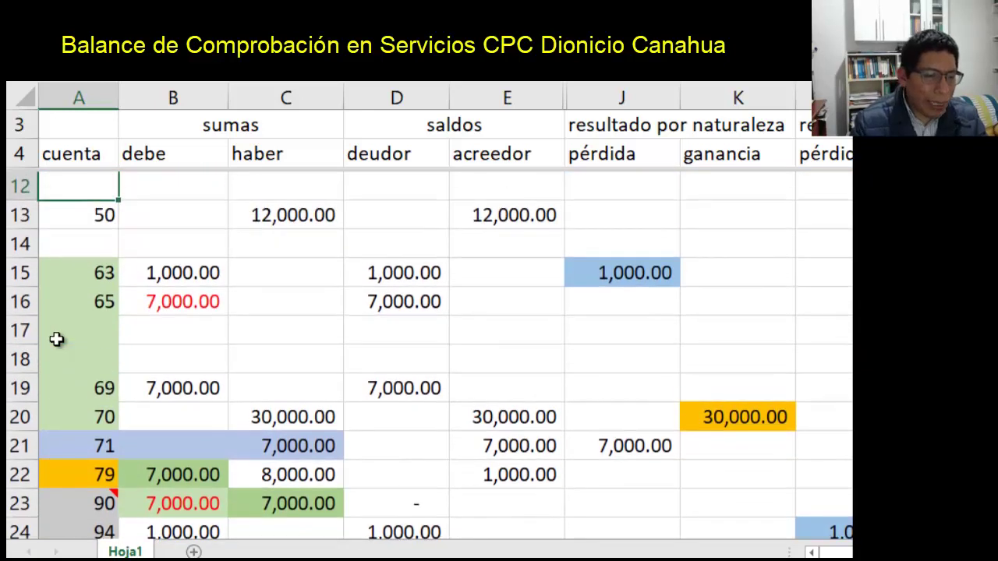
- Remove the fill colour from every cell of the sheet
{"action": "left_click", "coordinate": [23, 100]}
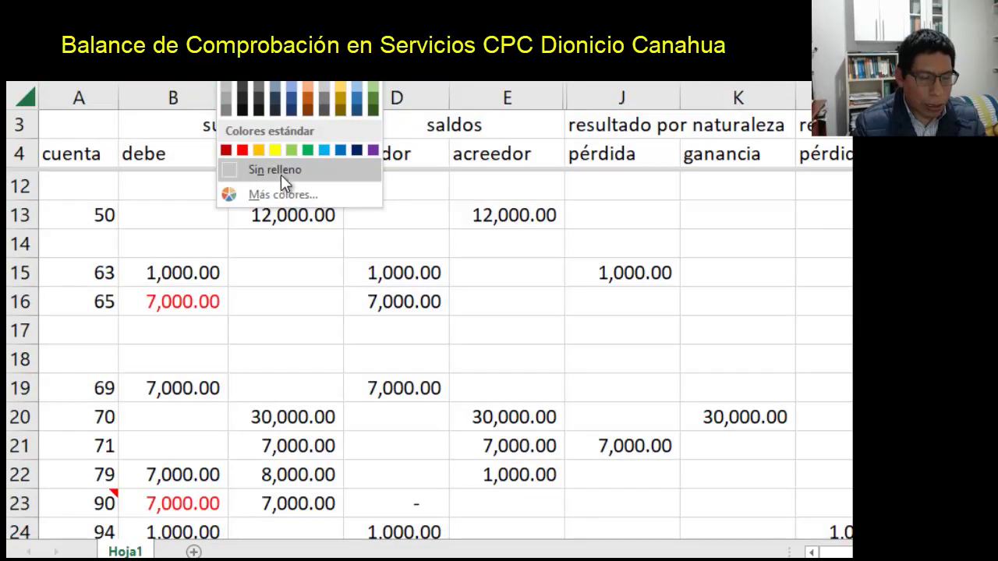
{"action": "left_click", "coordinate": [281, 173]}
{"action": "left_click", "coordinate": [670, 159]}
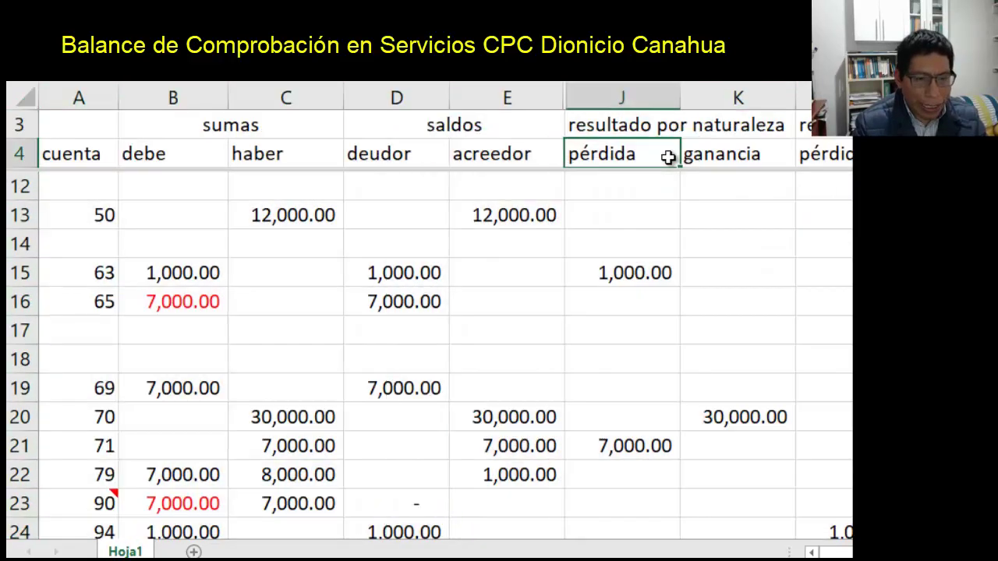
- Unhide the columns between E and J so that the ajustes y eliminaciones section shows
{"action": "left_click", "coordinate": [601, 97]}
{"action": "left_click", "coordinate": [546, 97], "text": "ctrl"}
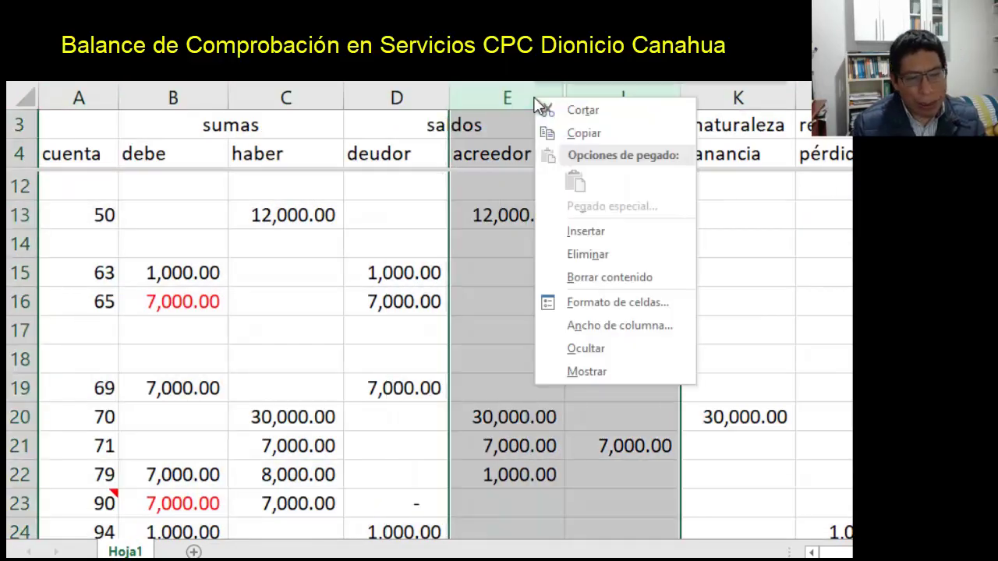
{"action": "right_click", "coordinate": [538, 99]}
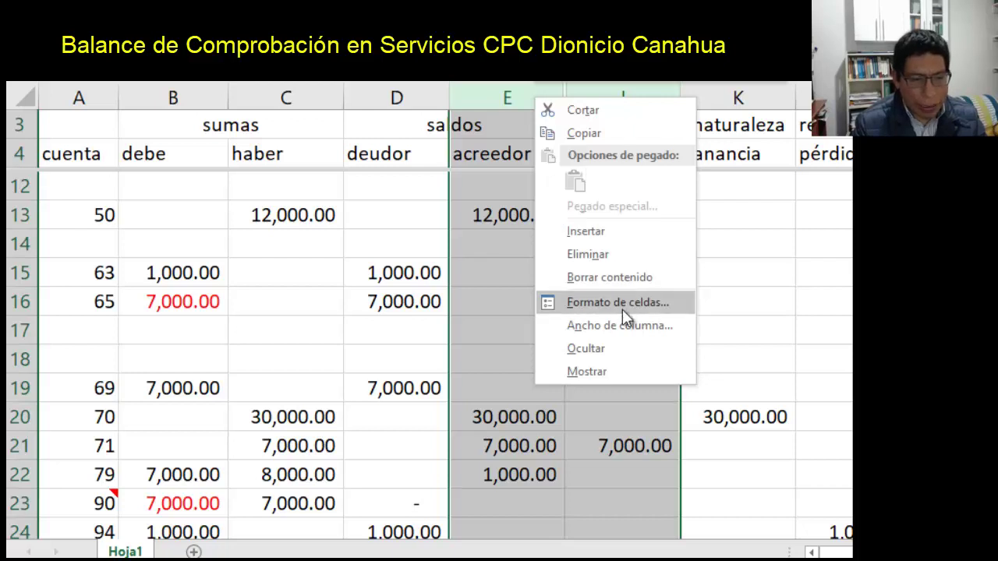
{"action": "left_click", "coordinate": [620, 368]}
{"action": "left_click", "coordinate": [620, 363]}
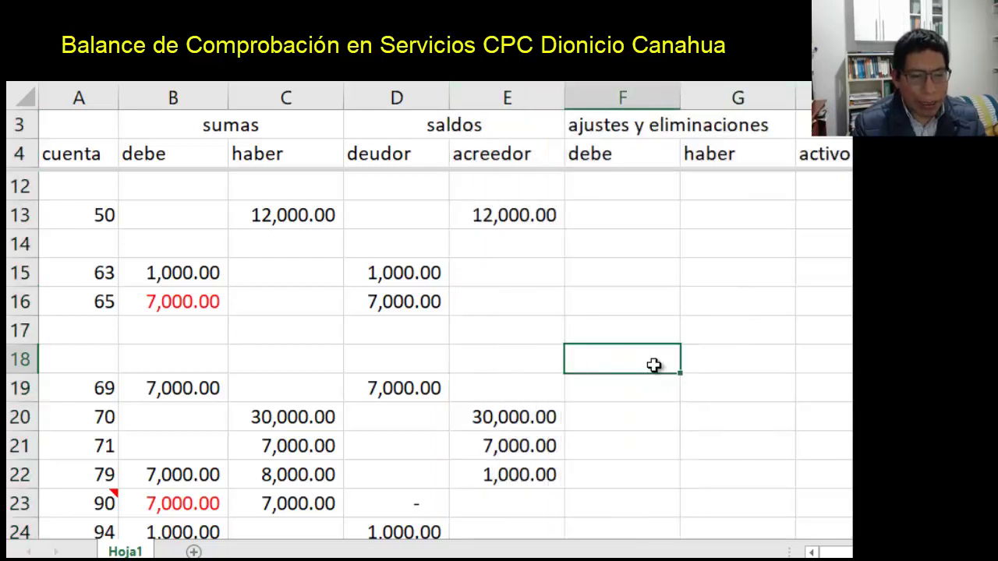
- Fill columns F and G, the ajustes y eliminaciones section, with light blue
{"action": "left_click_drag", "start_coordinate": [607, 103], "coordinate": [705, 88]}
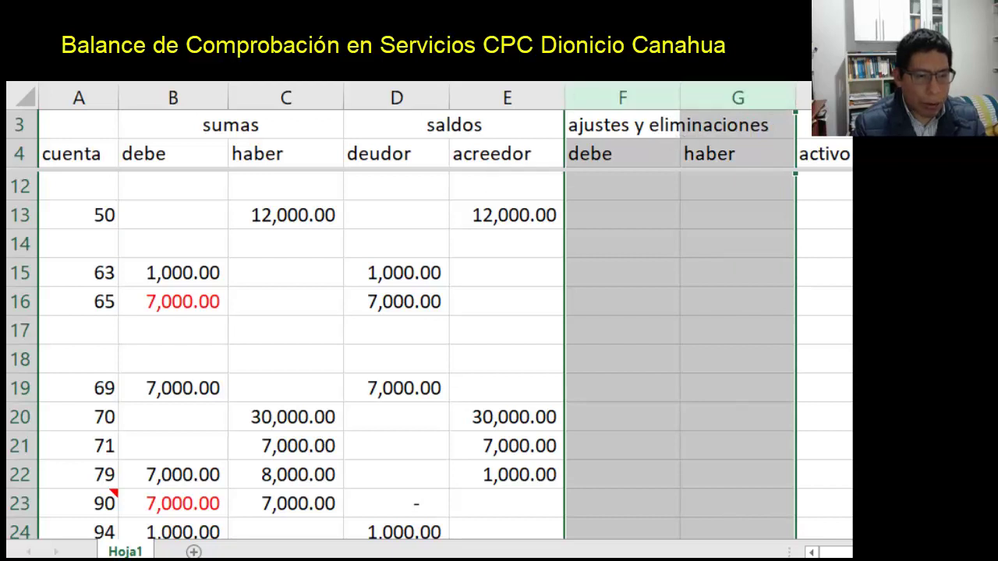
{"action": "key", "text": "alt+h"}
{"action": "key", "text": "h"}
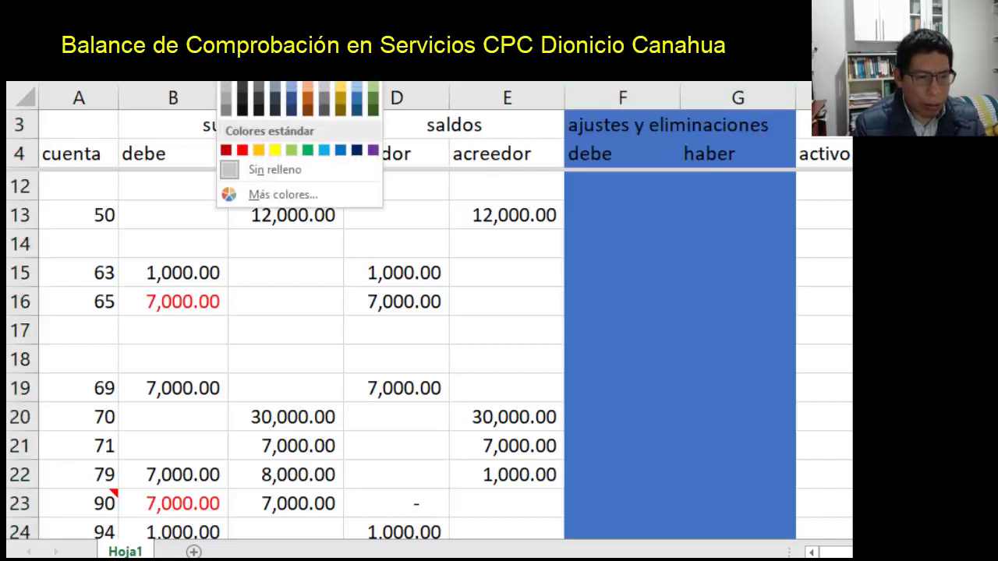
{"action": "left_click", "coordinate": [363, 88]}
{"action": "left_click", "coordinate": [692, 323]}
{"action": "left_click", "coordinate": [632, 250]}
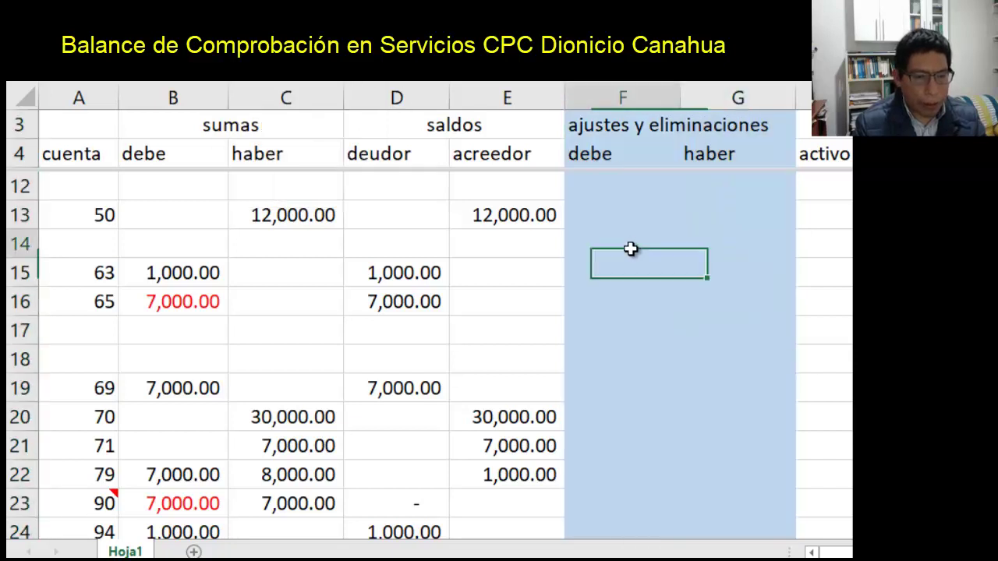
- Review the account balances and the three cost closing and transfer journal entries below the totals row
{"action": "key", "text": "Down"}
{"action": "key", "text": "Down"}
{"action": "key", "text": "Down"}
{"action": "key", "text": "Down"}
{"action": "key", "text": "Down"}
{"action": "key", "text": "Down"}
{"action": "key", "text": "Down"}
{"action": "key", "text": "Down"}
{"action": "key", "text": "Down"}
{"action": "key", "text": "Down"}
{"action": "key", "text": "Down"}
{"action": "key", "text": "Down"}
{"action": "key", "text": "Down"}
{"action": "key", "text": "Down"}
{"action": "key", "text": "Down"}
{"action": "key", "text": "Down"}
{"action": "key", "text": "Down"}
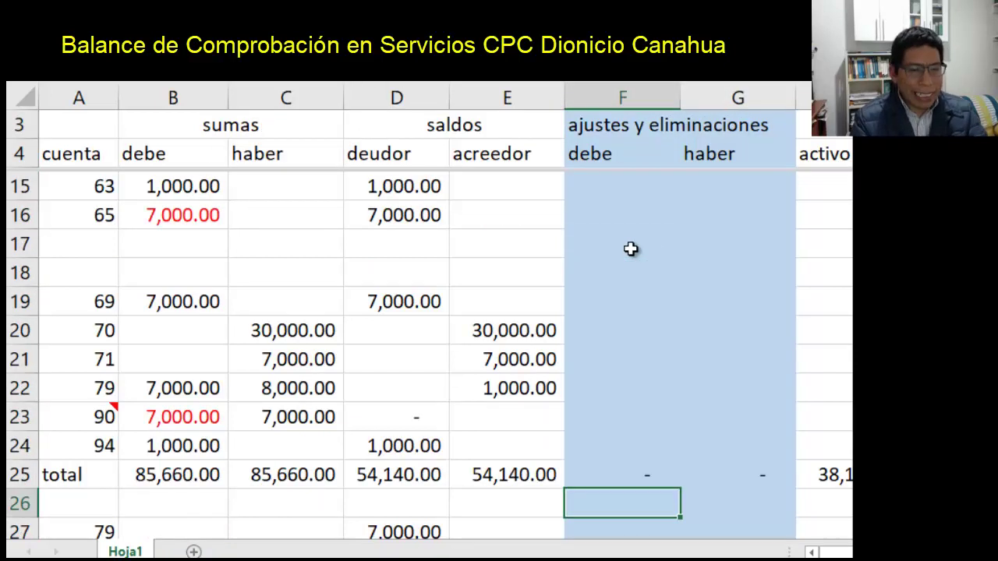
{"action": "key", "text": "Down"}
{"action": "key", "text": "Down"}
{"action": "key", "text": "Down"}
{"action": "key", "text": "Down"}
{"action": "key", "text": "Down"}
{"action": "key", "text": "Down"}
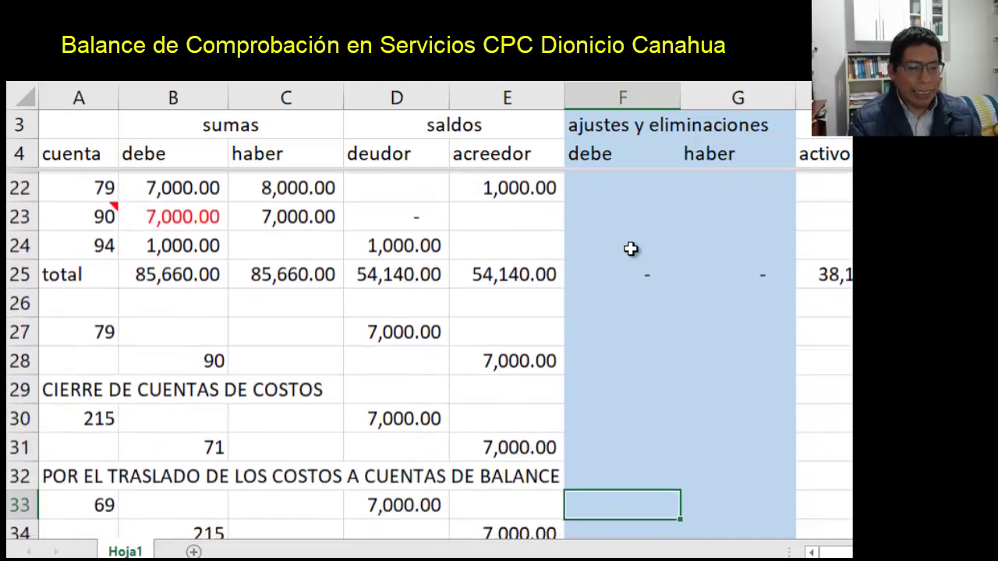
{"action": "key", "text": "Up"}
{"action": "key", "text": "Up"}
{"action": "key", "text": "Up"}
{"action": "key", "text": "Up"}
{"action": "key", "text": "Up"}
{"action": "key", "text": "Up"}
{"action": "key", "text": "Up"}
{"action": "key", "text": "Up"}
{"action": "key", "text": "Up"}
{"action": "key", "text": "Up"}
{"action": "key", "text": "Up"}
{"action": "key", "text": "Up"}
{"action": "key", "text": "Up"}
{"action": "key", "text": "Up"}
{"action": "key", "text": "Up"}
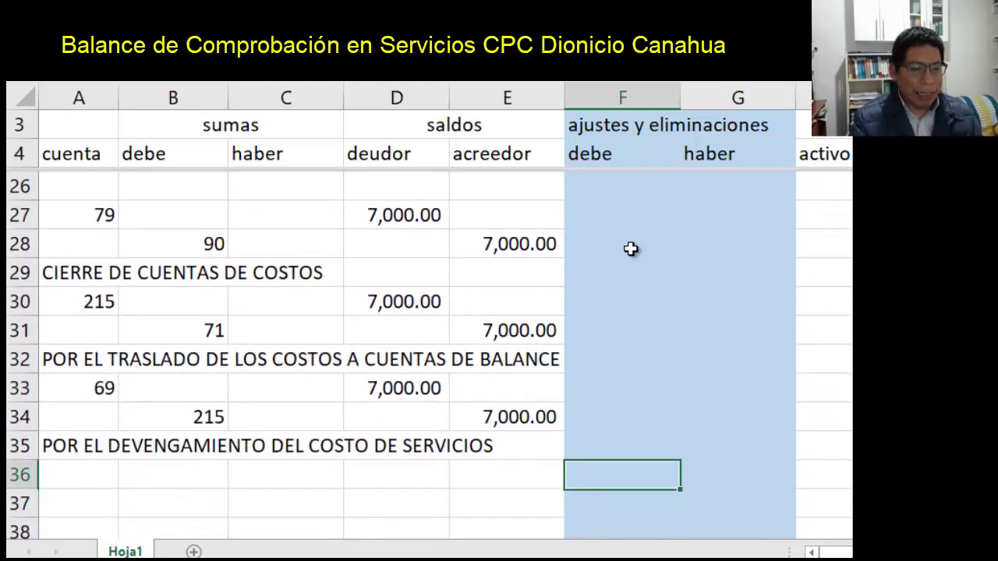
{"action": "key", "text": "Up"}
{"action": "key", "text": "Up"}
{"action": "key", "text": "Up"}
{"action": "key", "text": "Up"}
{"action": "key", "text": "Up"}
{"action": "key", "text": "Up"}
{"action": "key", "text": "Up"}
{"action": "key", "text": "Up"}
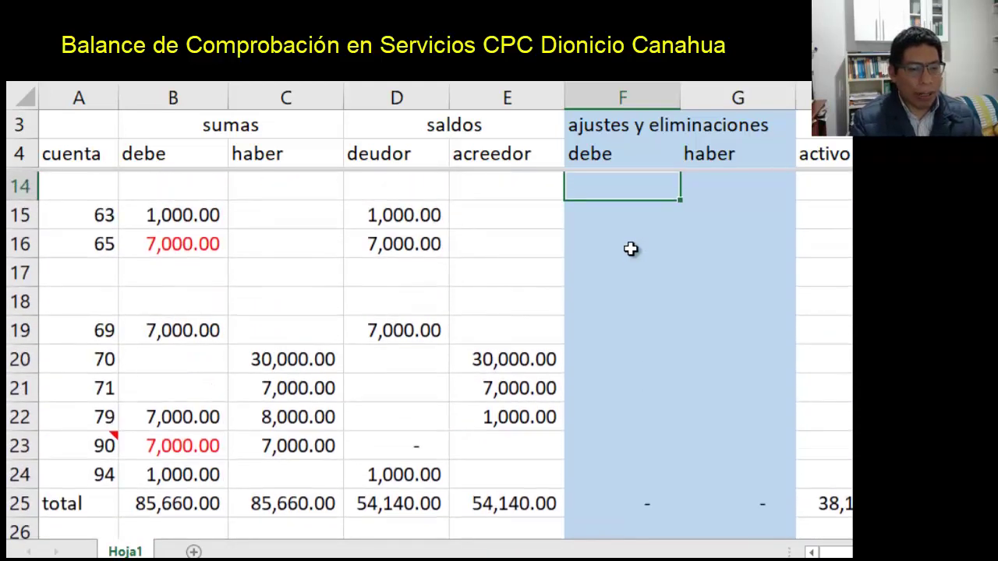
{"action": "key", "text": "Down"}
{"action": "key", "text": "Down"}
{"action": "key", "text": "Down"}
{"action": "key", "text": "Down"}
{"action": "key", "text": "Down"}
{"action": "key", "text": "Down"}
{"action": "key", "text": "Down"}
{"action": "key", "text": "Down"}
{"action": "key", "text": "Down"}
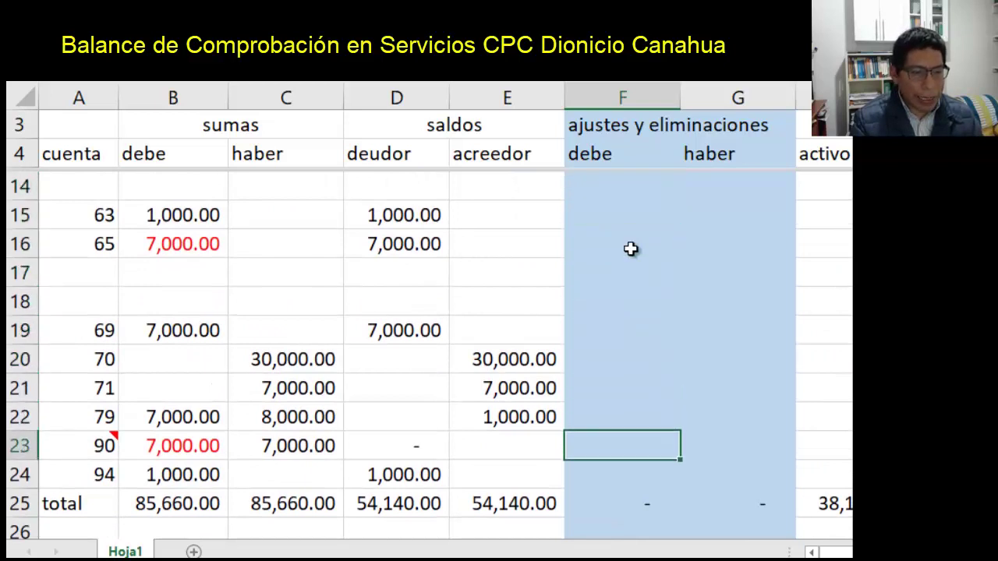
- Enter =D19 in the haber column of ajustes y eliminaciones to eliminate account 69's deudor balance
{"action": "key", "text": "Up"}
{"action": "key", "text": "Up"}
{"action": "key", "text": "Up"}
{"action": "key", "text": "Up"}
{"action": "key", "text": "Up"}
{"action": "key", "text": "Down"}
{"action": "key", "text": "Right"}
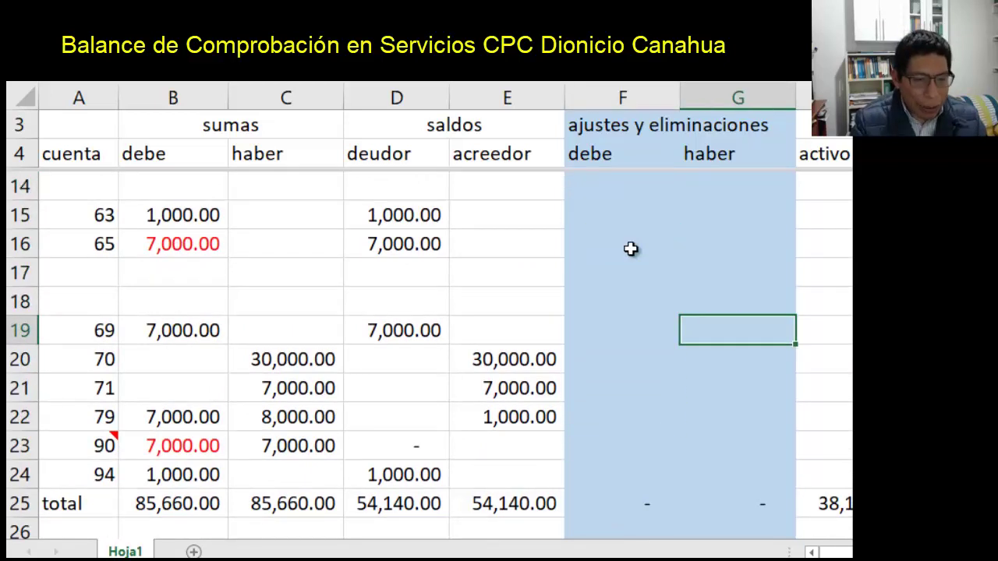
{"action": "type", "text": "="}
{"action": "key", "text": "Left"}
{"action": "key", "text": "Left"}
{"action": "key", "text": "Left"}
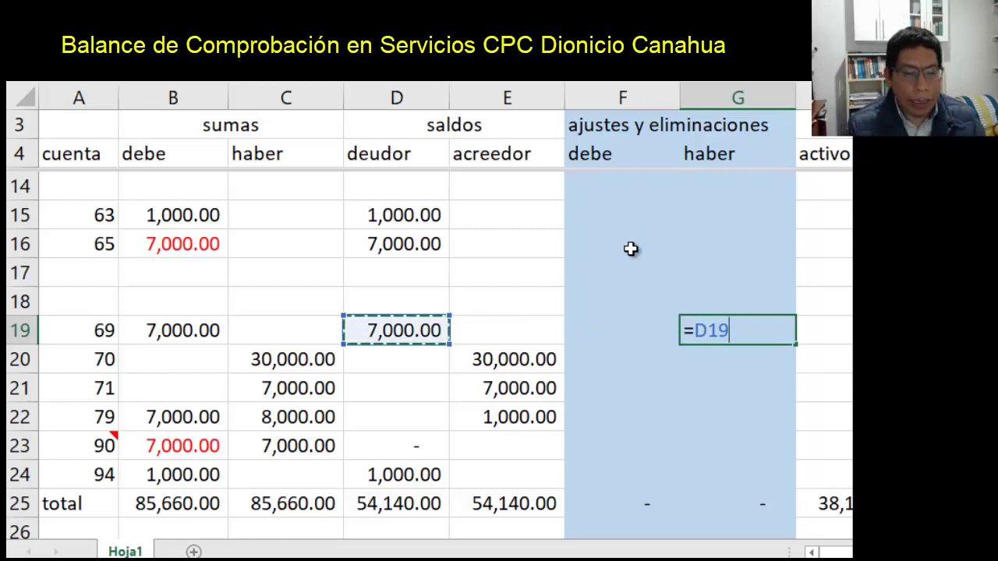
{"action": "key", "text": "Return"}
{"action": "key", "text": "Up"}
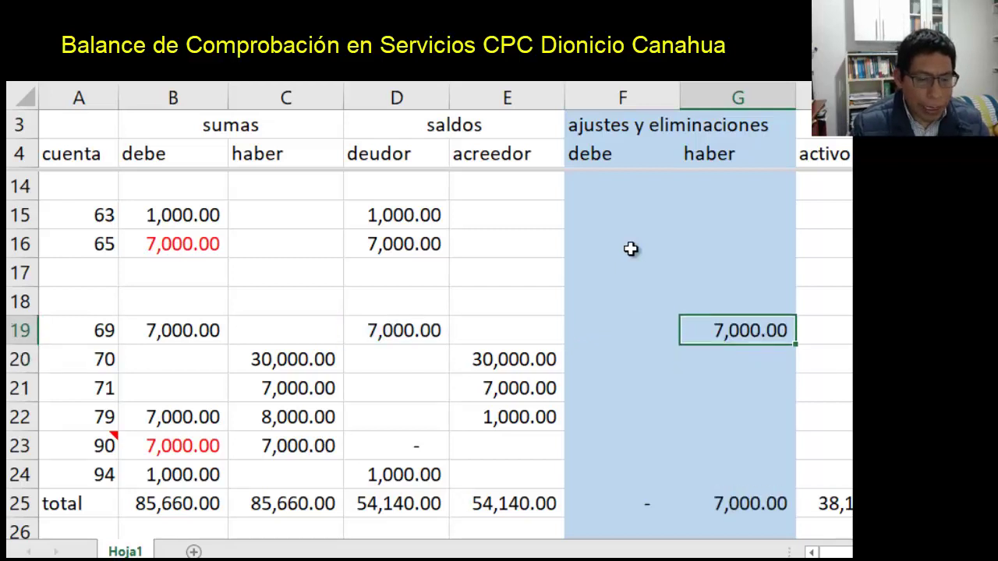
- Enter =G19 in the debe column of ajustes y eliminaciones for account 71, cell F21
{"action": "key", "text": "Down"}
{"action": "key", "text": "Down"}
{"action": "key", "text": "Left"}
{"action": "type", "text": "="}
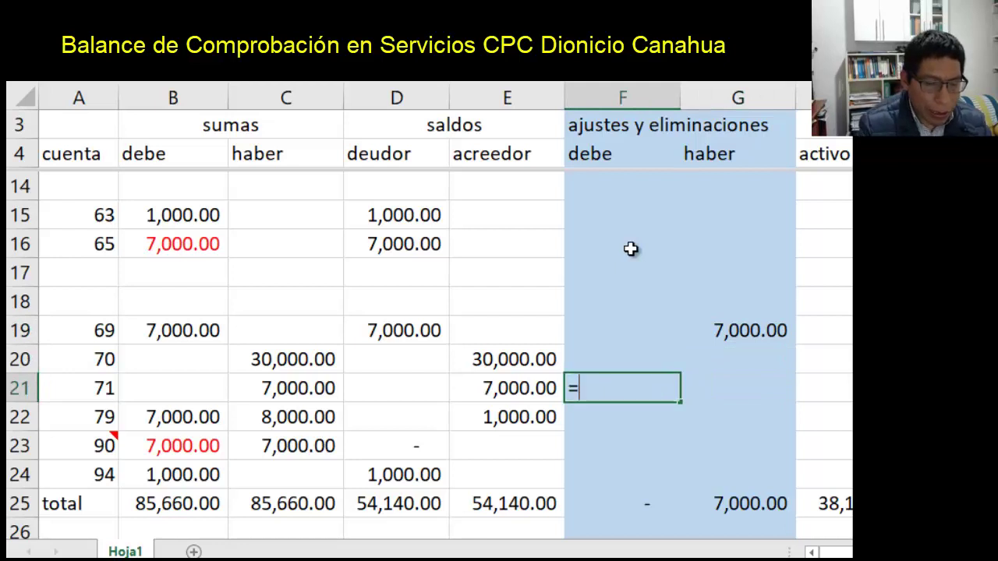
{"action": "key", "text": "Up"}
{"action": "key", "text": "Up"}
{"action": "key", "text": "Right"}
{"action": "key", "text": "Return"}
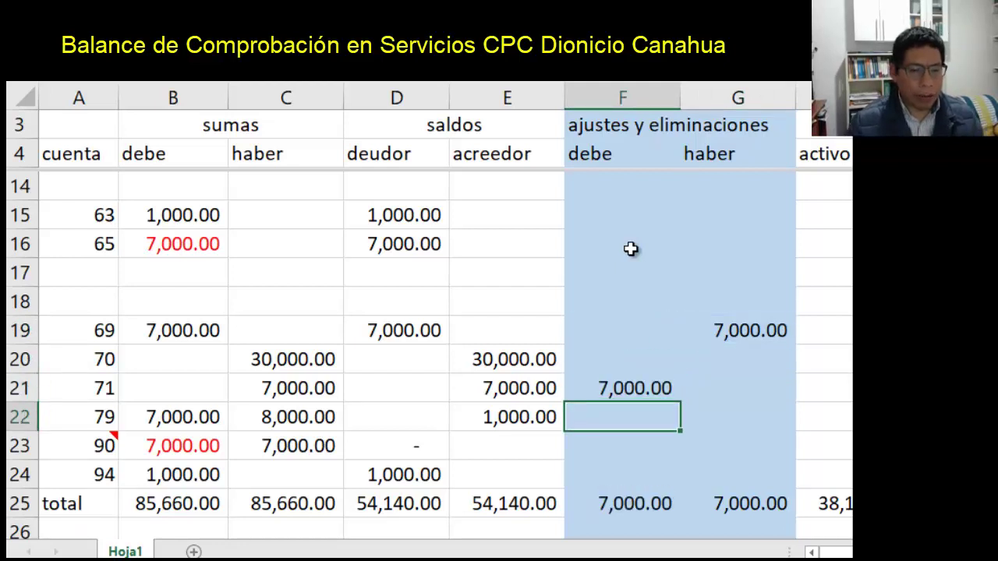
- Compare the saldos of accounts 69 and 71 with their entries in ajustes y eliminaciones
{"action": "key", "text": "Up"}
{"action": "key", "text": "Up"}
{"action": "key", "text": "Up"}
{"action": "key", "text": "Left"}
{"action": "key", "text": "Left"}
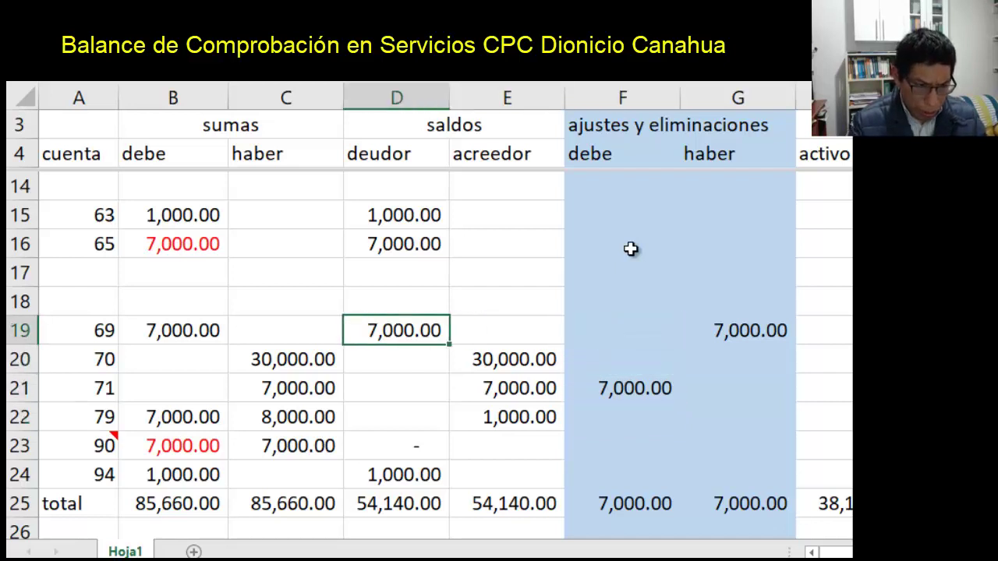
{"action": "key", "text": "shift+Right"}
{"action": "key", "text": "shift+Right"}
{"action": "key", "text": "shift+Right"}
{"action": "key", "text": "Down"}
{"action": "key", "text": "Down"}
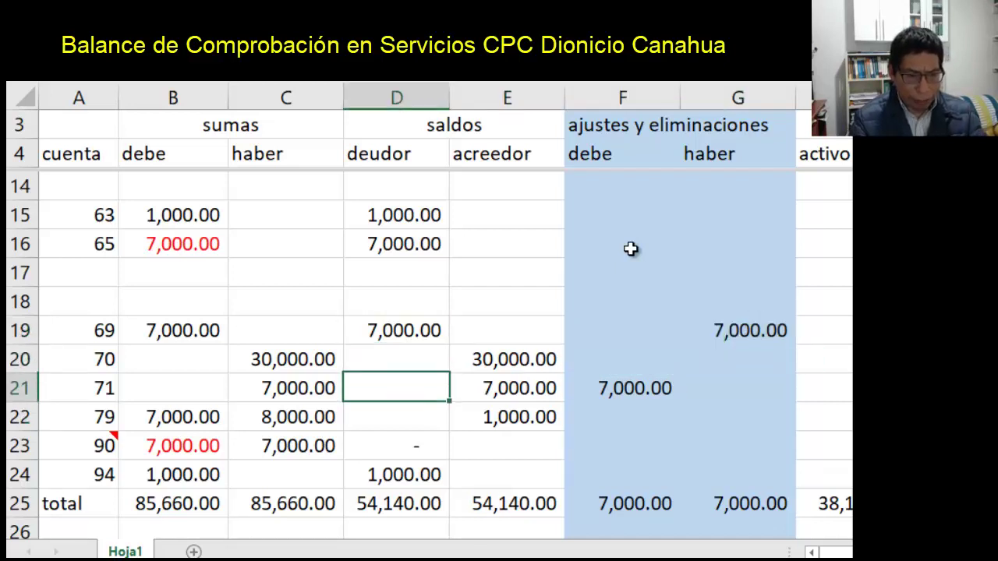
{"action": "key", "text": "Right"}
{"action": "key", "text": "shift+Right"}
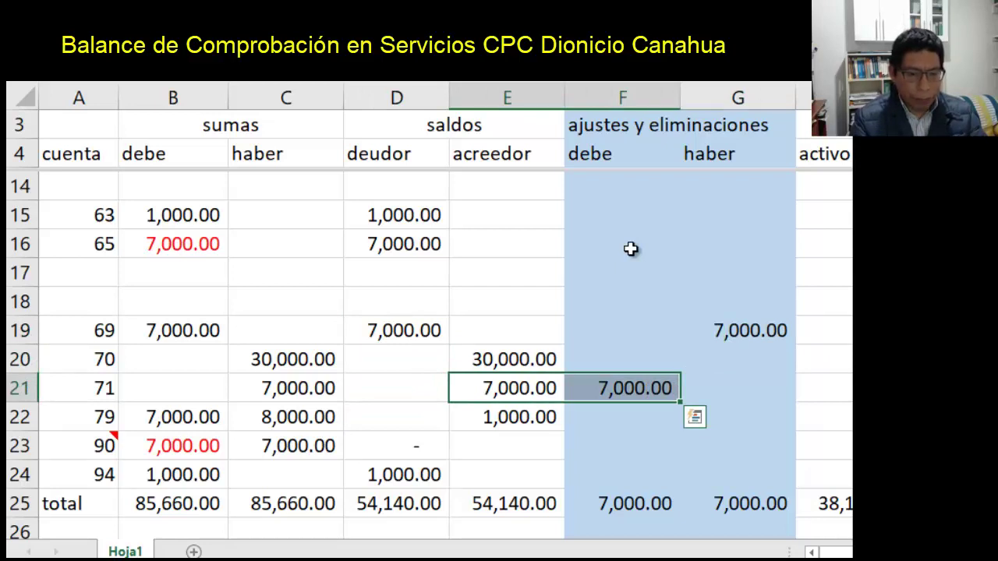
{"action": "key", "text": "Right"}
{"action": "key", "text": "Right"}
{"action": "key", "text": "Right"}
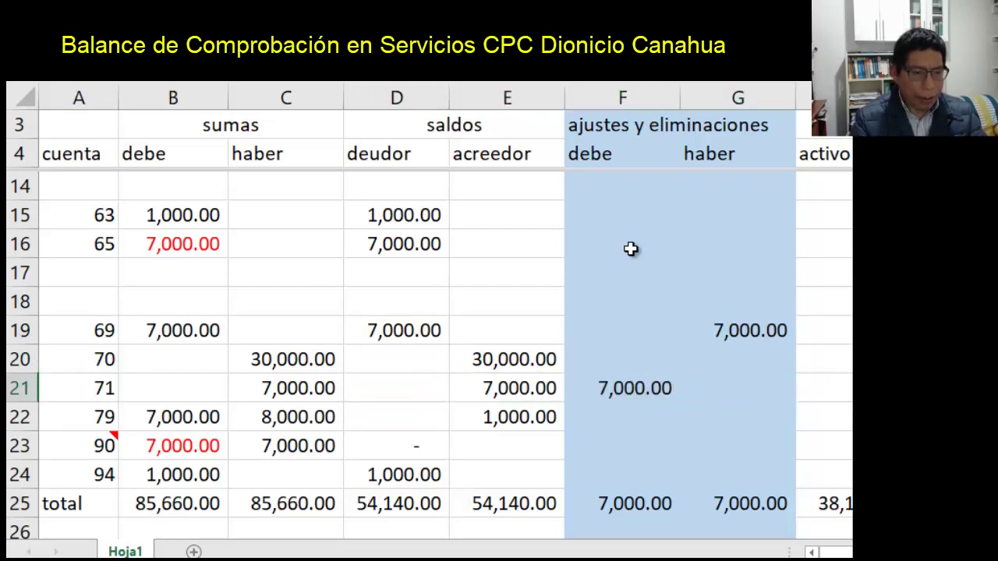
{"action": "key", "text": "Left"}
{"action": "key", "text": "Left"}
{"action": "key", "text": "Left"}
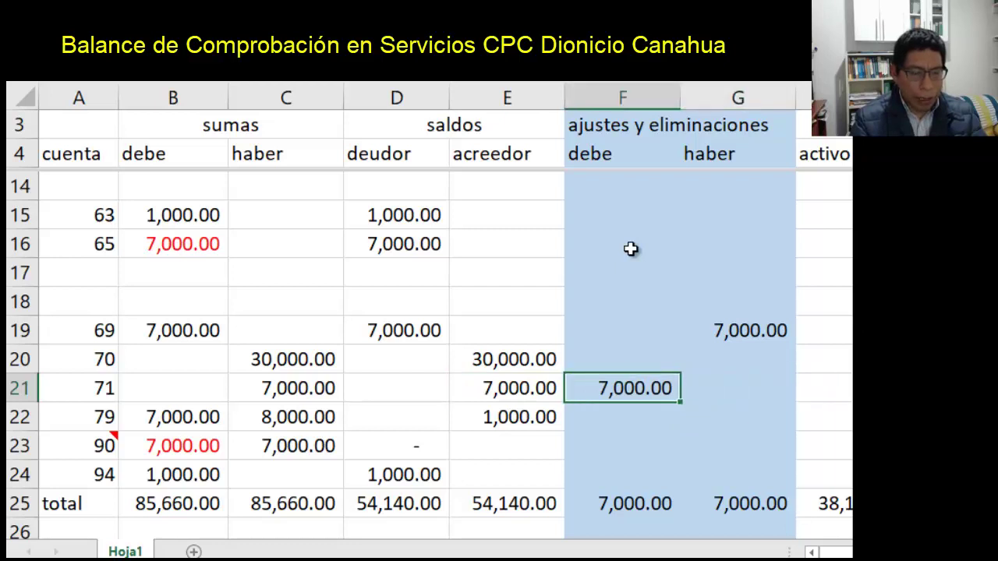
{"action": "key", "text": "Left"}
{"action": "key", "text": "Right"}
{"action": "key", "text": "Right"}
{"action": "key", "text": "Left"}
{"action": "key", "text": "Left"}
{"action": "key", "text": "Left"}
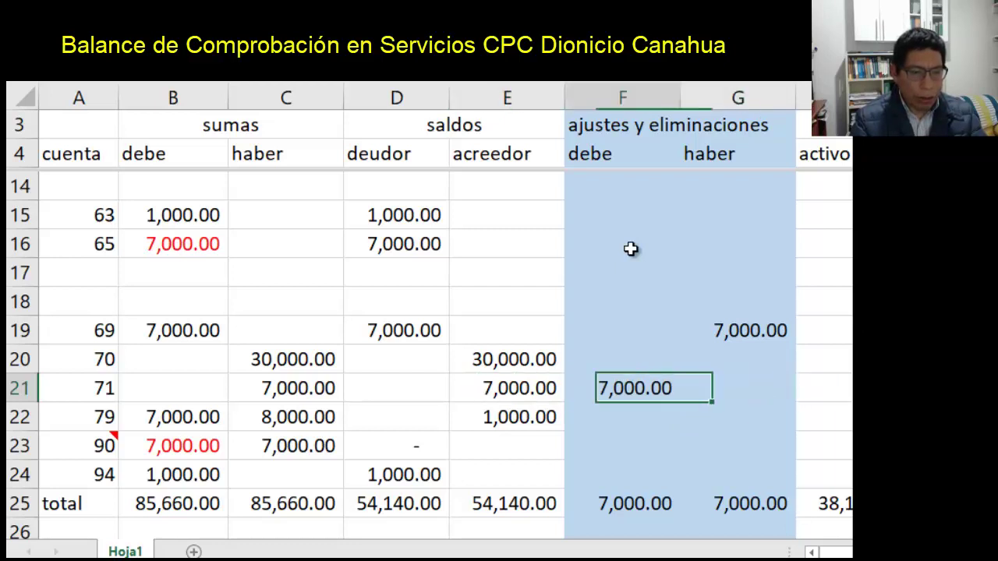
{"action": "key", "text": "Right"}
{"action": "key", "text": "Right"}
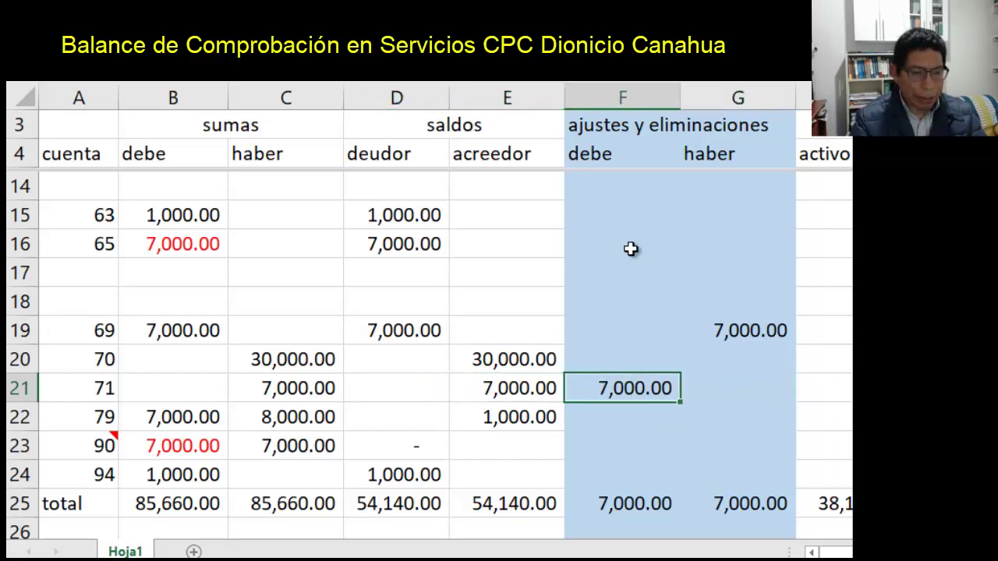
- Check the rows of accounts 50 to 70 across the columns beyond ajustes y eliminaciones
{"action": "key", "text": "Up"}
{"action": "key", "text": "Up"}
{"action": "key", "text": "Up"}
{"action": "key", "text": "Up"}
{"action": "key", "text": "Up"}
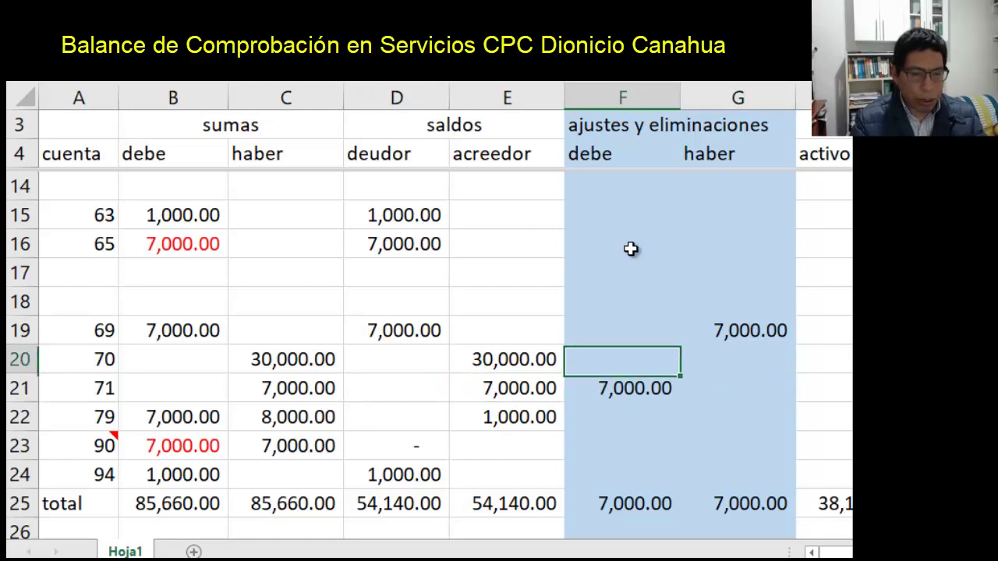
{"action": "key", "text": "Right"}
{"action": "key", "text": "Right"}
{"action": "key", "text": "Right"}
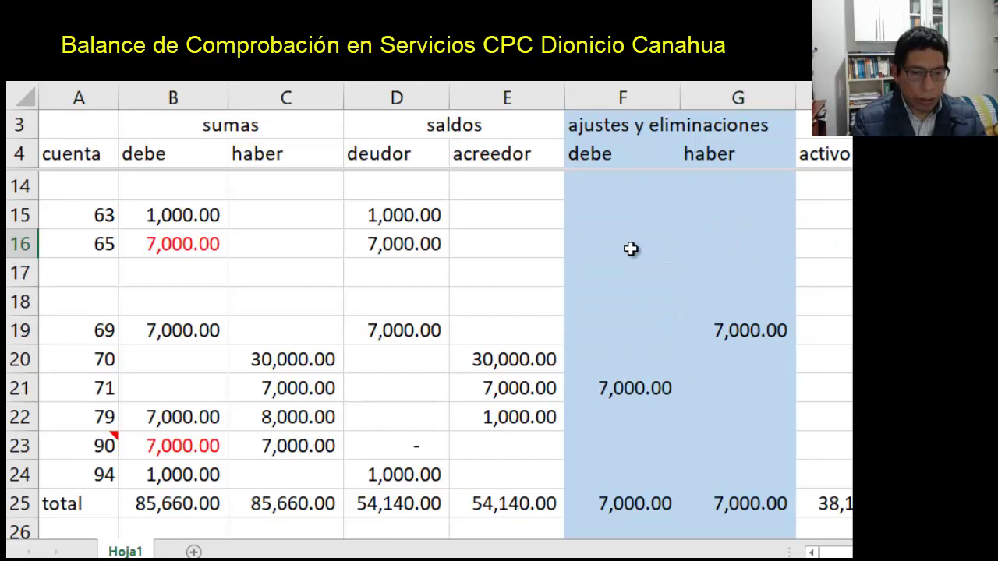
{"action": "key", "text": "Up"}
{"action": "key", "text": "Up"}
{"action": "key", "text": "Up"}
{"action": "key", "text": "Down"}
{"action": "key", "text": "Down"}
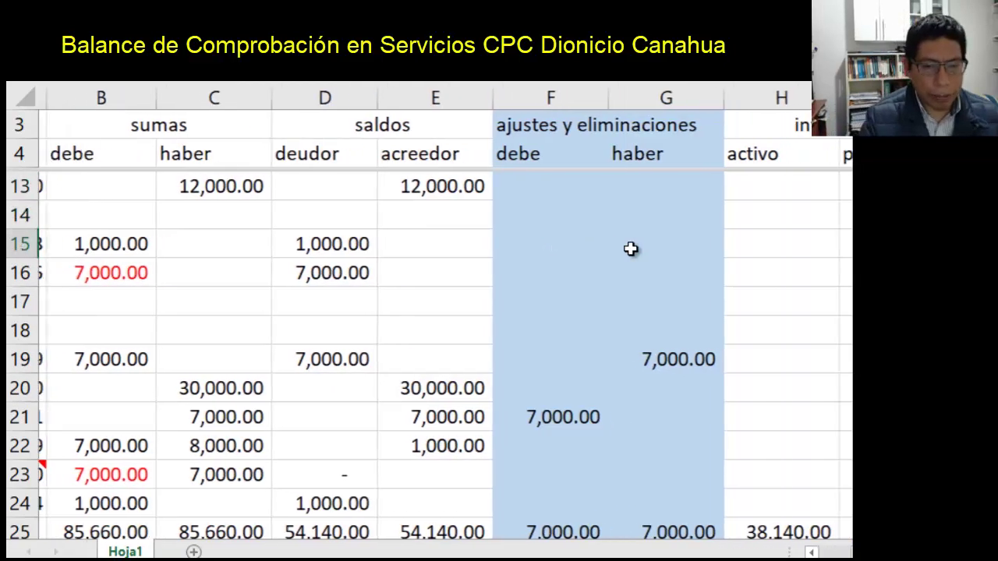
{"action": "key", "text": "Down"}
{"action": "key", "text": "Down"}
{"action": "key", "text": "Down"}
{"action": "key", "text": "Down"}
{"action": "key", "text": "Down"}
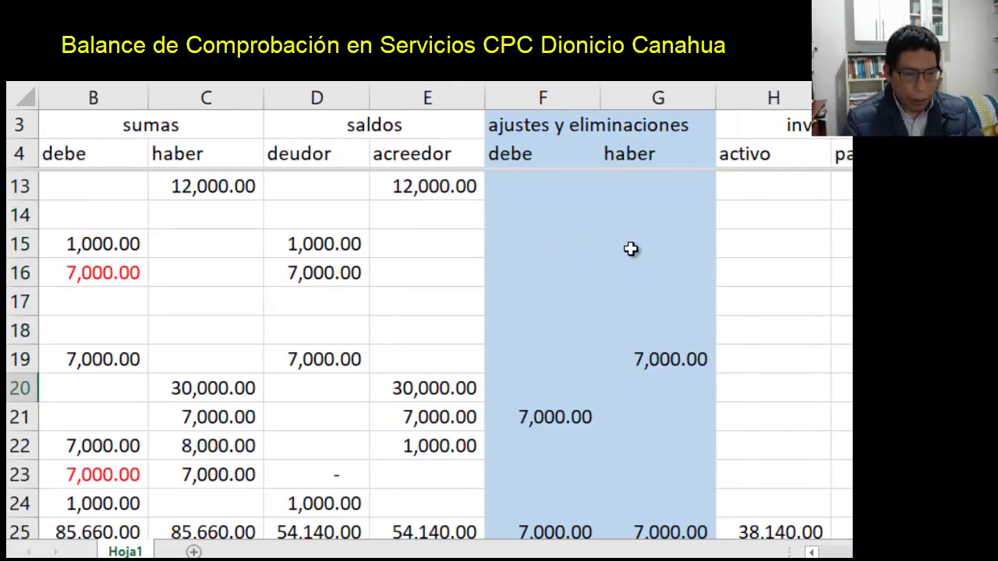
- Reference account 69's deudor balance (D19) in row 19, past the resultado por naturaleza columns
{"action": "key", "text": "Left"}
{"action": "key", "text": "Left"}
{"action": "key", "text": "Left"}
{"action": "key", "text": "Left"}
{"action": "key", "text": "Left"}
{"action": "key", "text": "Left"}
{"action": "key", "text": "Left"}
{"action": "key", "text": "Left"}
{"action": "key", "text": "Up"}
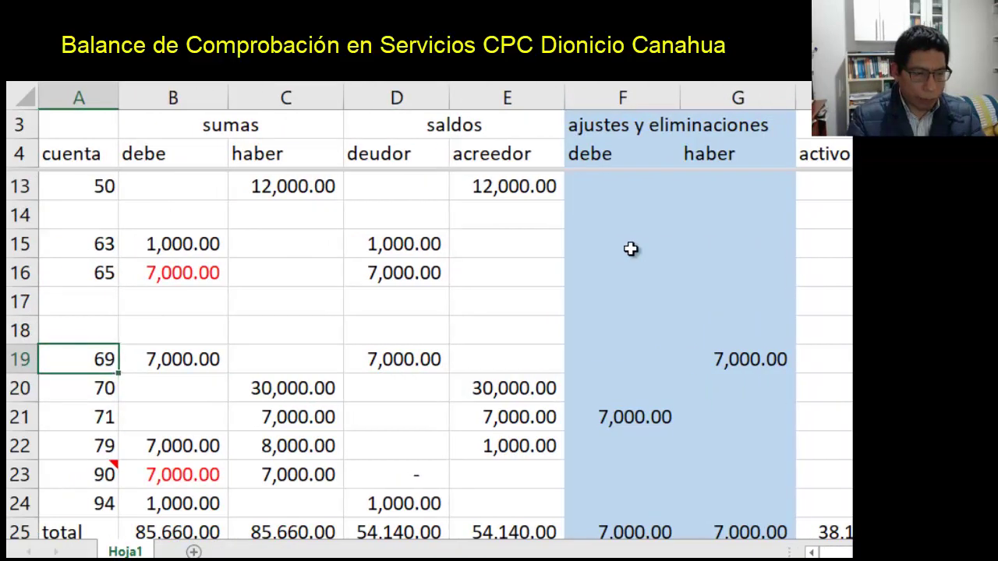
{"action": "key", "text": "Right"}
{"action": "key", "text": "Right"}
{"action": "key", "text": "Right"}
{"action": "key", "text": "Right"}
{"action": "key", "text": "Right"}
{"action": "key", "text": "Right"}
{"action": "key", "text": "Right"}
{"action": "key", "text": "Right"}
{"action": "key", "text": "Right"}
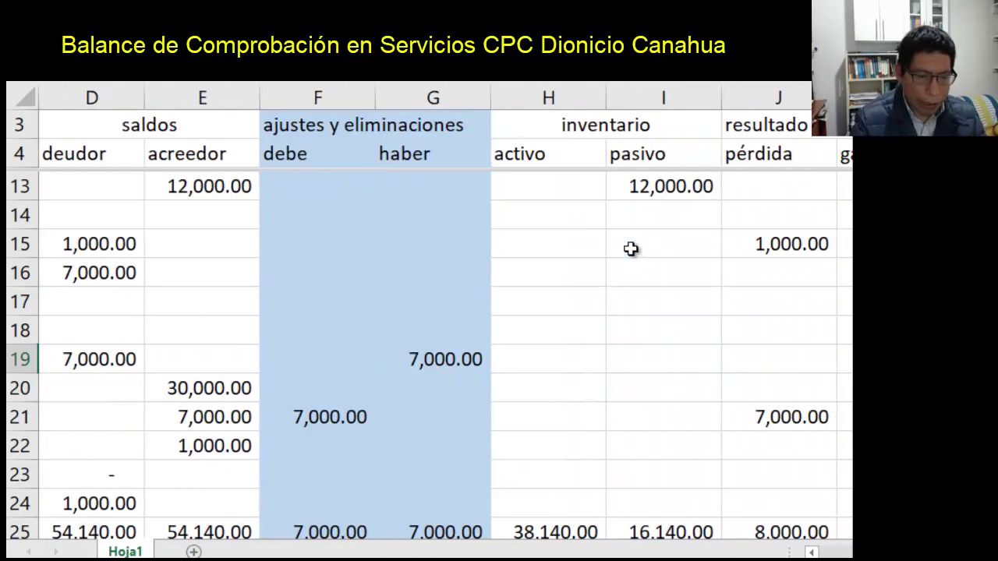
{"action": "type", "text": "="}
{"action": "key", "text": "Left"}
{"action": "key", "text": "Left"}
{"action": "key", "text": "Left"}
{"action": "key", "text": "Left"}
{"action": "key", "text": "Left"}
{"action": "key", "text": "Left"}
{"action": "key", "text": "Left"}
{"action": "key", "text": "Left"}
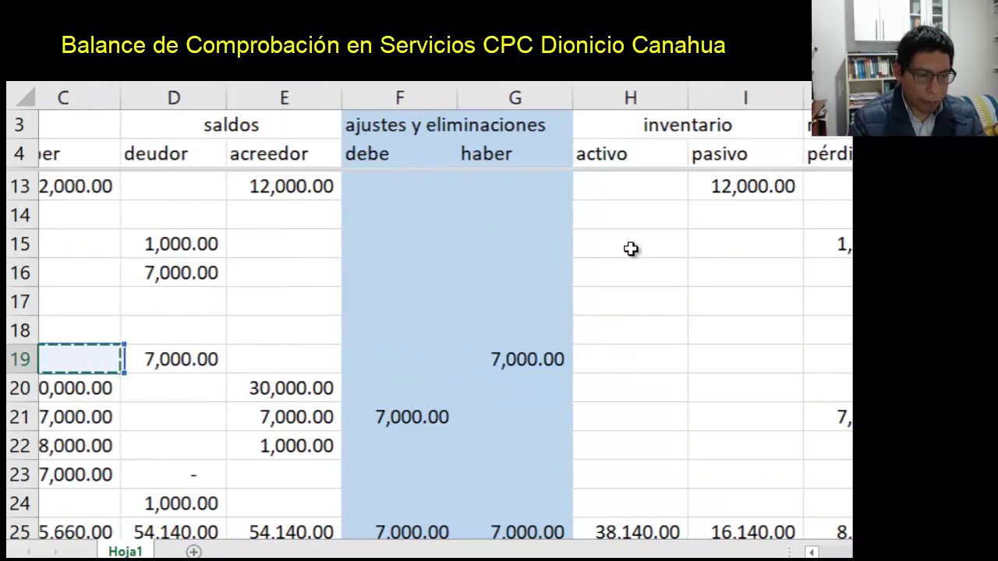
{"action": "key", "text": "Right"}
{"action": "key", "text": "Return"}
{"action": "key", "text": "Up"}
- Examine the totals and result rows below the inventario and resultado columns
{"action": "scroll", "coordinate": [631, 249], "scroll_direction": "right", "scroll_amount": 2}
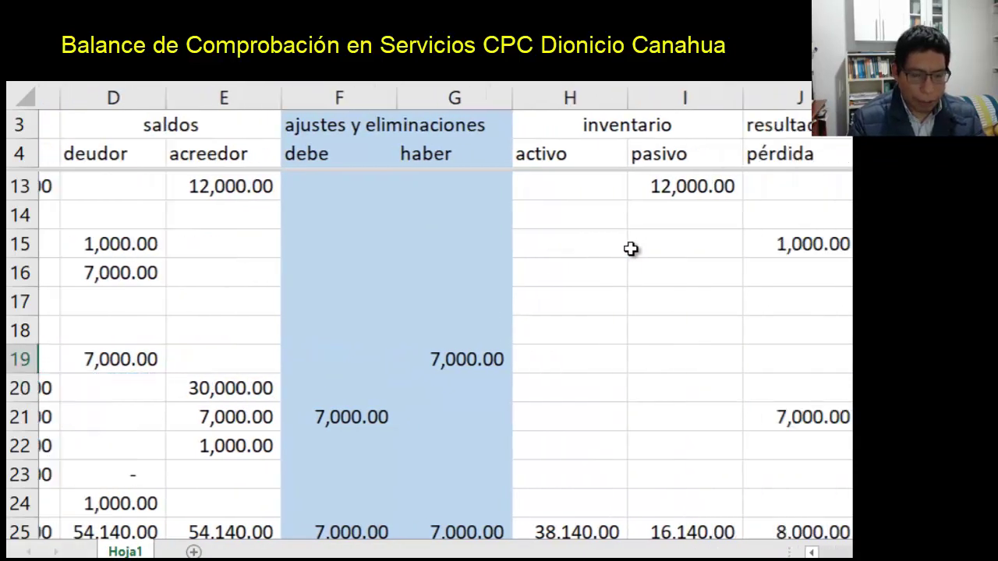
{"action": "key", "text": "Down"}
{"action": "key", "text": "Down"}
{"action": "key", "text": "Down"}
{"action": "key", "text": "Down"}
{"action": "key", "text": "Down"}
{"action": "key", "text": "Down"}
{"action": "key", "text": "Down"}
{"action": "key", "text": "Down"}
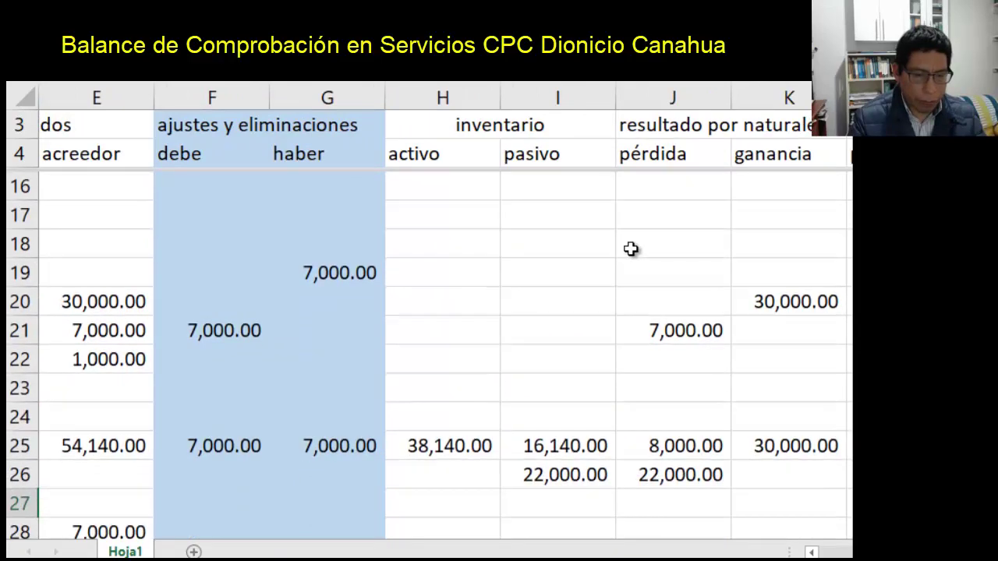
- Trace account 71's row from its acreedor balance through ajustes y eliminaciones toward resultado por naturaleza
{"action": "key", "text": "Left"}
{"action": "key", "text": "Left"}
{"action": "key", "text": "Left"}
{"action": "key", "text": "Left"}
{"action": "key", "text": "Left"}
{"action": "key", "text": "Left"}
{"action": "key", "text": "Left"}
{"action": "key", "text": "Left"}
{"action": "key", "text": "Left"}
{"action": "key", "text": "Left"}
{"action": "key", "text": "Left"}
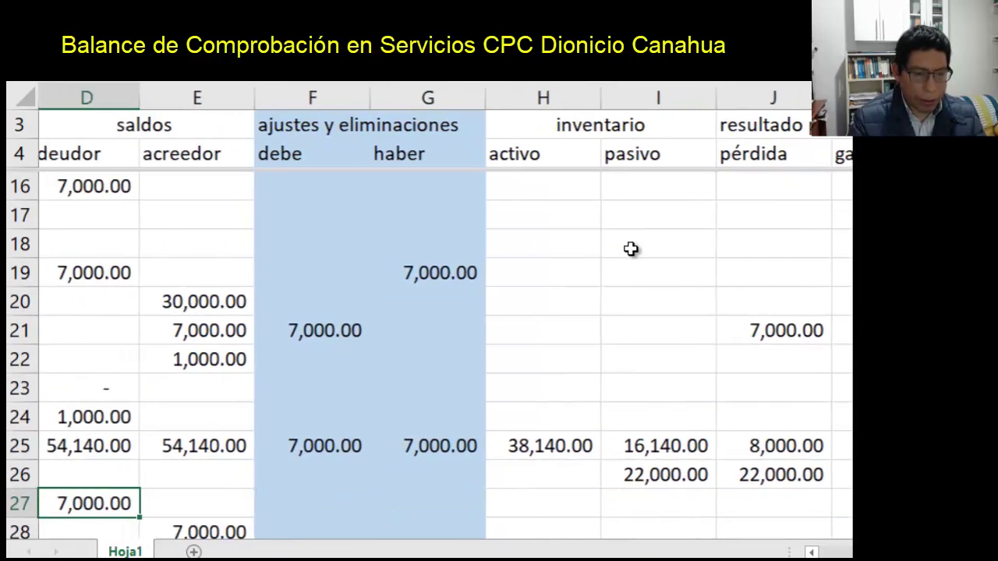
{"action": "key", "text": "Up"}
{"action": "key", "text": "Up"}
{"action": "key", "text": "Up"}
{"action": "key", "text": "Up"}
{"action": "key", "text": "Up"}
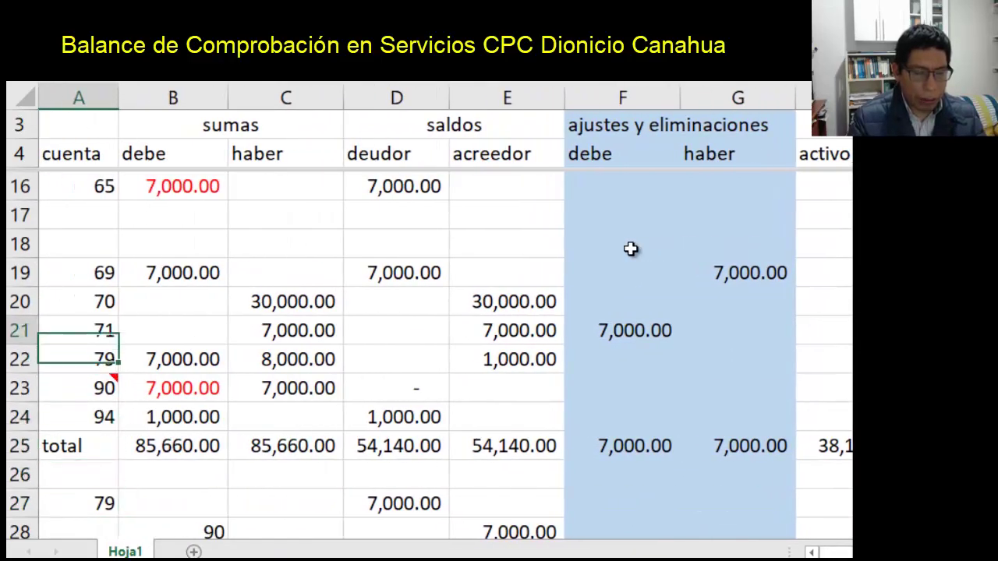
{"action": "key", "text": "Up"}
{"action": "key", "text": "Up"}
{"action": "key", "text": "Down"}
{"action": "key", "text": "Right"}
{"action": "key", "text": "Right"}
{"action": "key", "text": "Right"}
{"action": "key", "text": "Right"}
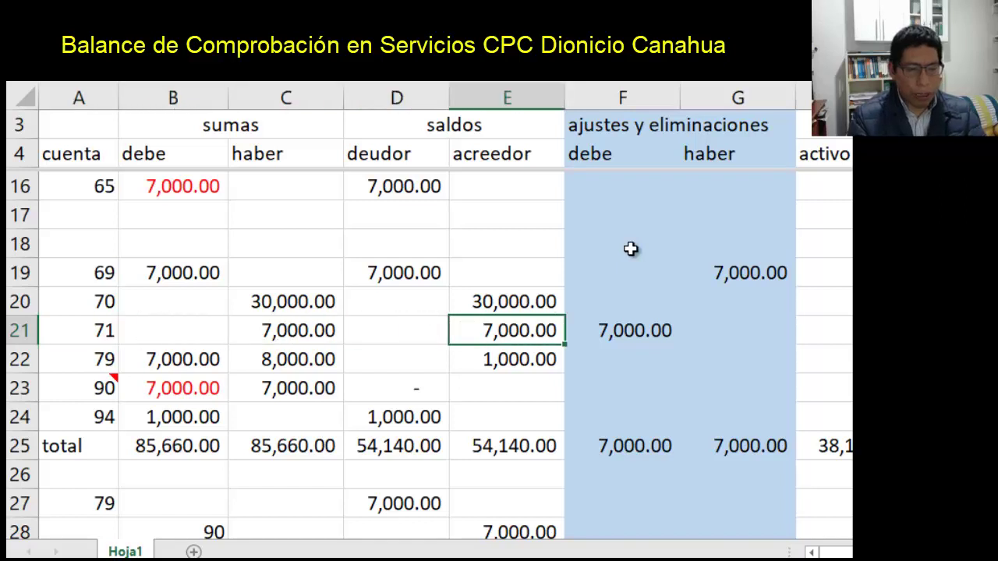
{"action": "key", "text": "Right"}
{"action": "key", "text": "Right"}
{"action": "key", "text": "Right"}
{"action": "key", "text": "Right"}
{"action": "key", "text": "Right"}
{"action": "key", "text": "Right"}
{"action": "key", "text": "Right"}
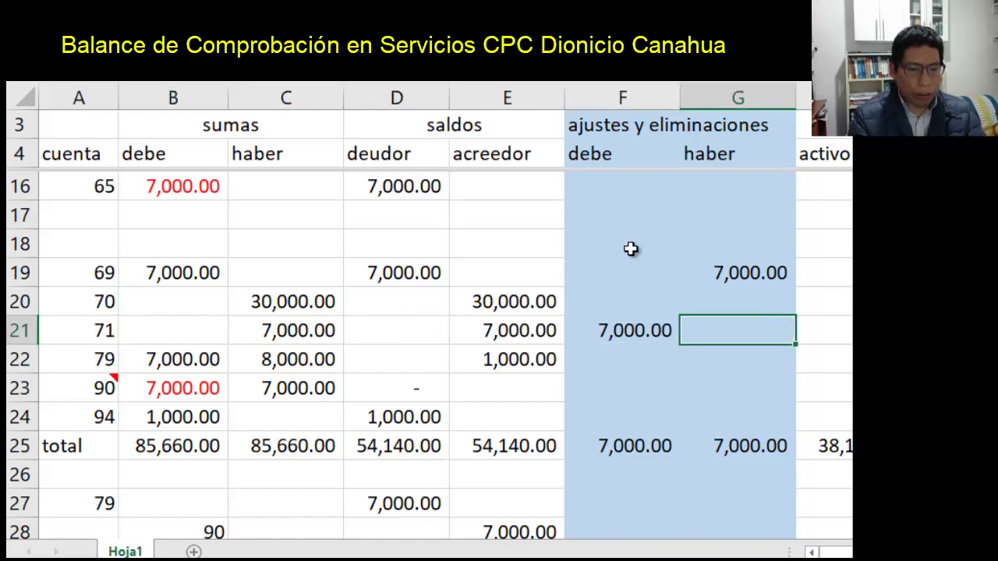
- Clear account 71's amount in row 21 of the pérdida column under resultado por naturaleza
{"action": "key", "text": "Left"}
{"action": "key", "text": "Left"}
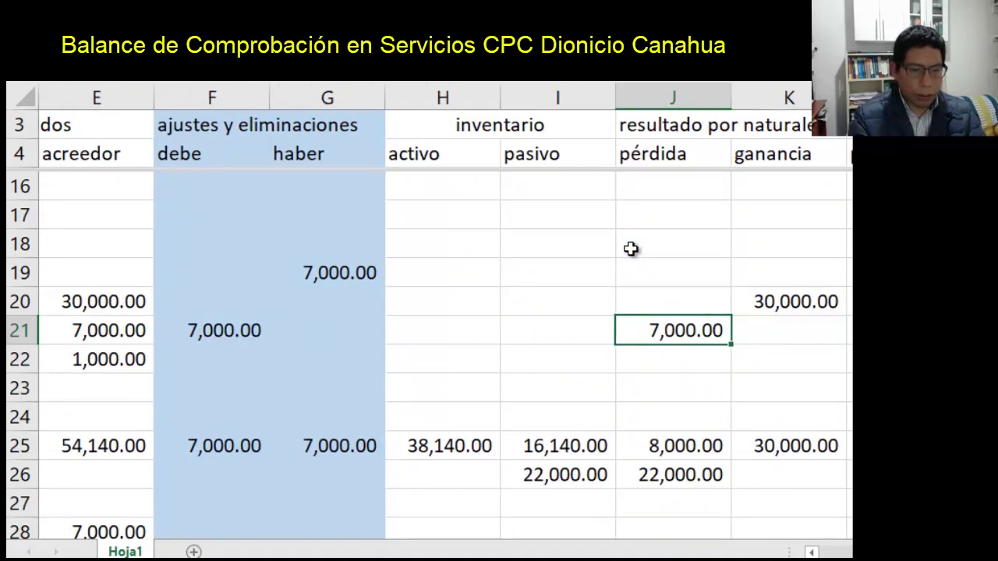
{"action": "key", "text": "Delete"}
- Compare account 63's pérdida amount in row 15 with its deudor balance
{"action": "key", "text": "Up"}
{"action": "key", "text": "Up"}
{"action": "key", "text": "Up"}
{"action": "key", "text": "Up"}
{"action": "key", "text": "Up"}
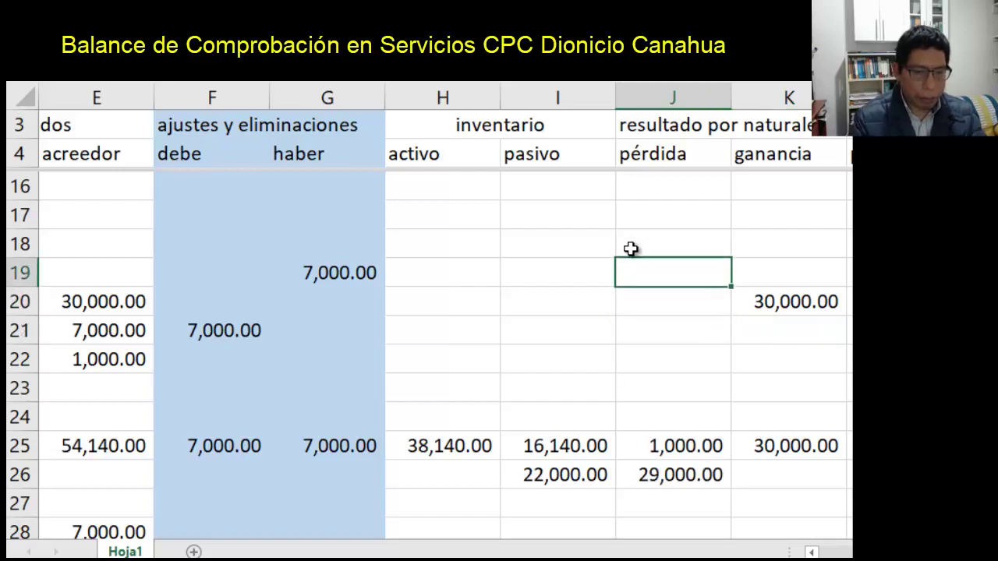
{"action": "key", "text": "Up"}
{"action": "key", "text": "Up"}
{"action": "key", "text": "Up"}
{"action": "key", "text": "Down"}
{"action": "key", "text": "Down"}
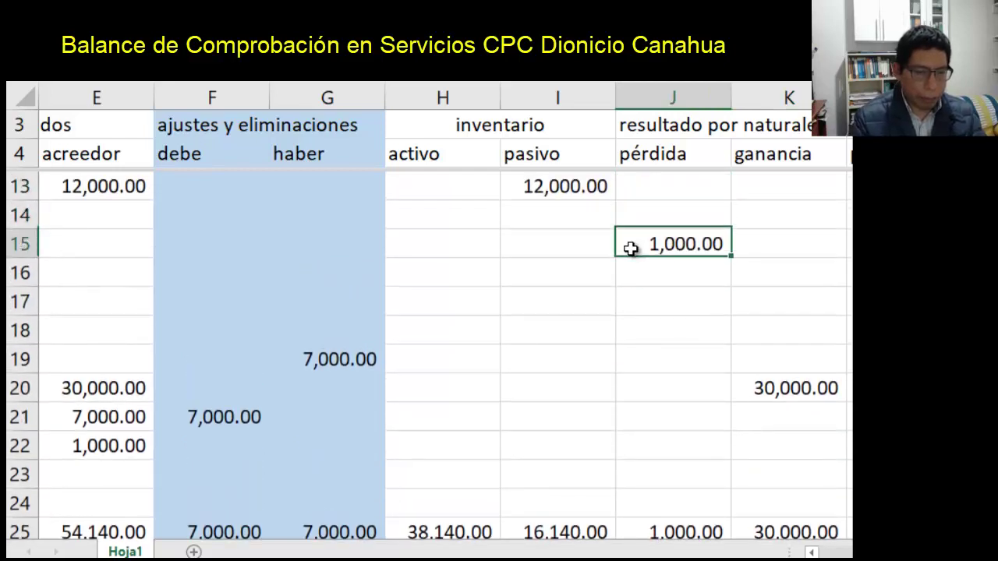
{"action": "key", "text": "Left"}
{"action": "key", "text": "Left"}
{"action": "key", "text": "Left"}
{"action": "key", "text": "Left"}
{"action": "key", "text": "Left"}
{"action": "key", "text": "Left"}
{"action": "key", "text": "Left"}
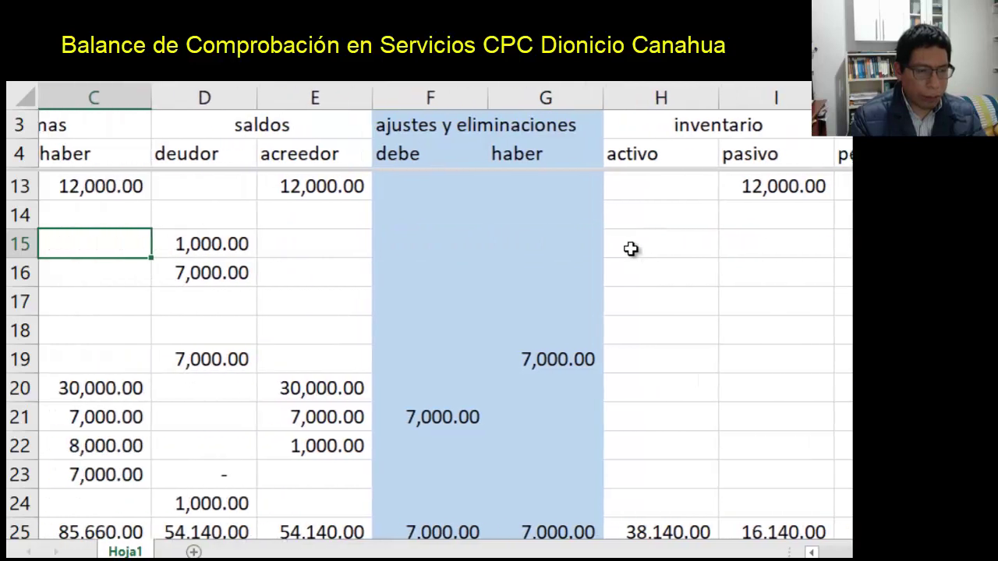
- Reference account 65's deudor balance (D16) in the resultado por naturaleza pérdida cell of row 16
{"action": "key", "text": "Down"}
{"action": "key", "text": "Right"}
{"action": "key", "text": "Right"}
{"action": "key", "text": "Right"}
{"action": "key", "text": "Right"}
{"action": "key", "text": "Right"}
{"action": "key", "text": "Right"}
{"action": "key", "text": "Right"}
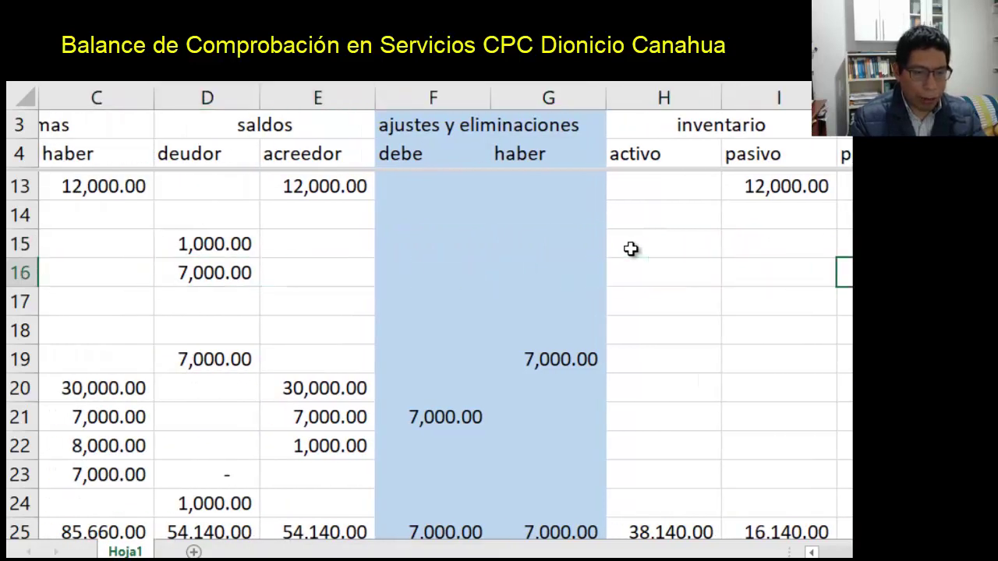
{"action": "type", "text": "="}
{"action": "key", "text": "Left"}
{"action": "key", "text": "Left"}
{"action": "key", "text": "Left"}
{"action": "key", "text": "Left"}
{"action": "key", "text": "Left"}
{"action": "key", "text": "Left"}
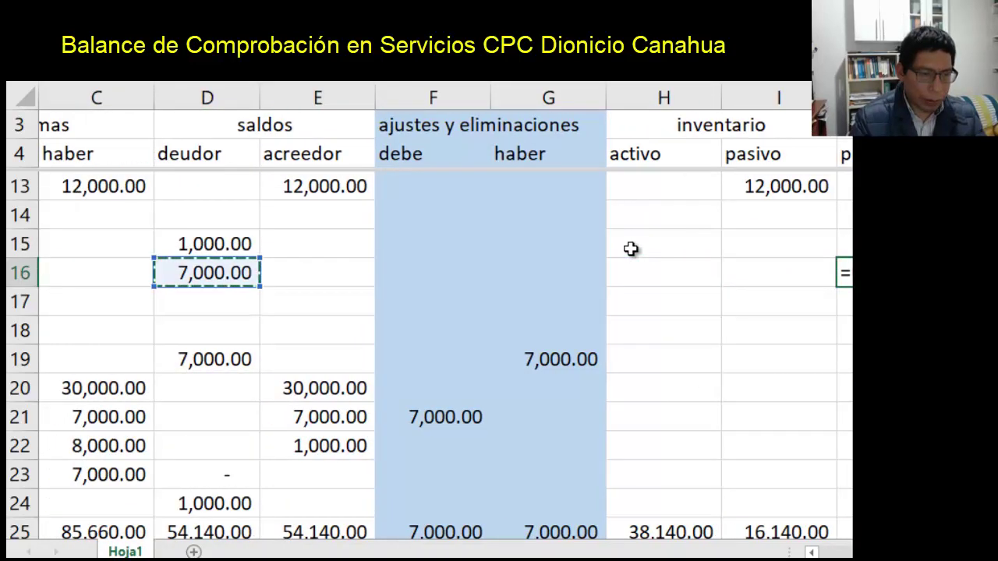
{"action": "key", "text": "Return"}
- Review the rows of accounts 63 and 65 across the columns from cuenta to resultado por naturaleza
{"action": "key", "text": "Up"}
{"action": "key", "text": "Left"}
{"action": "key", "text": "Left"}
{"action": "key", "text": "Left"}
{"action": "key", "text": "Left"}
{"action": "key", "text": "Left"}
{"action": "key", "text": "Left"}
{"action": "key", "text": "Left"}
{"action": "key", "text": "Left"}
{"action": "key", "text": "Left"}
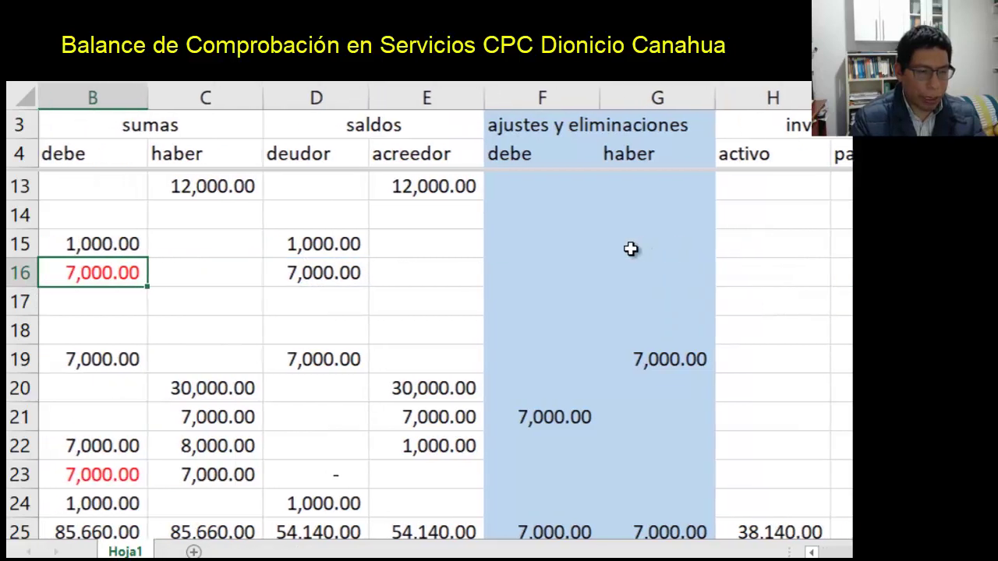
{"action": "key", "text": "Up"}
{"action": "key", "text": "shift+Right"}
{"action": "key", "text": "shift+Right"}
{"action": "key", "text": "shift+Right"}
{"action": "key", "text": "shift+Right"}
{"action": "key", "text": "shift+Right"}
{"action": "key", "text": "shift+Right"}
{"action": "key", "text": "shift+Right"}
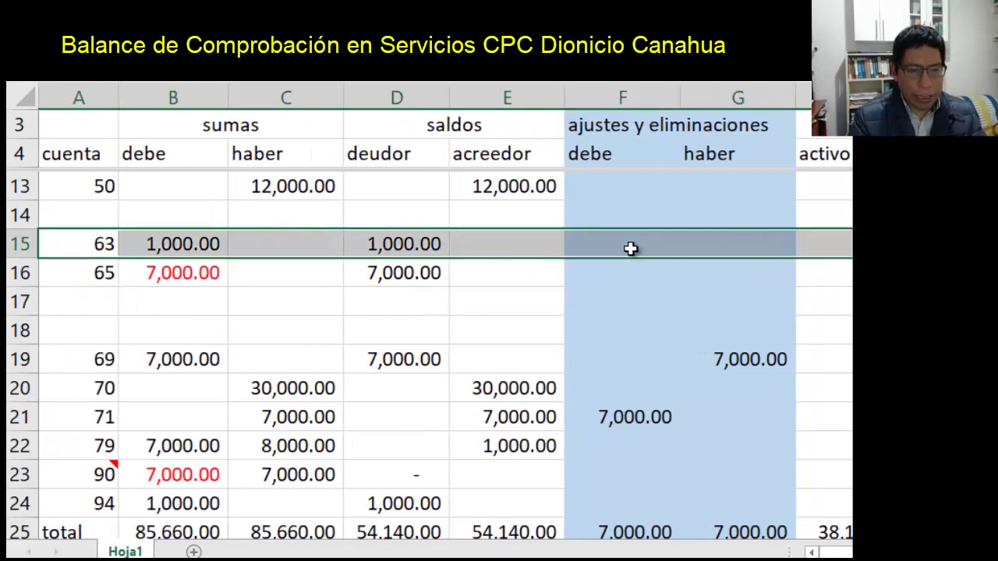
{"action": "key", "text": "shift+Right"}
{"action": "key", "text": "shift+Right"}
{"action": "key", "text": "shift+Right"}
{"action": "key", "text": "shift+Down"}
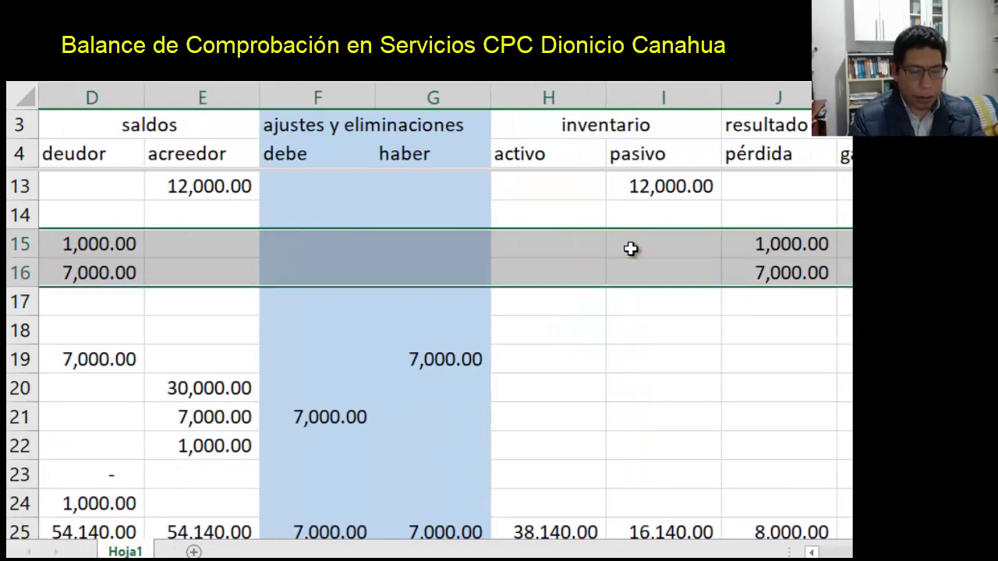
{"action": "key", "text": "Right"}
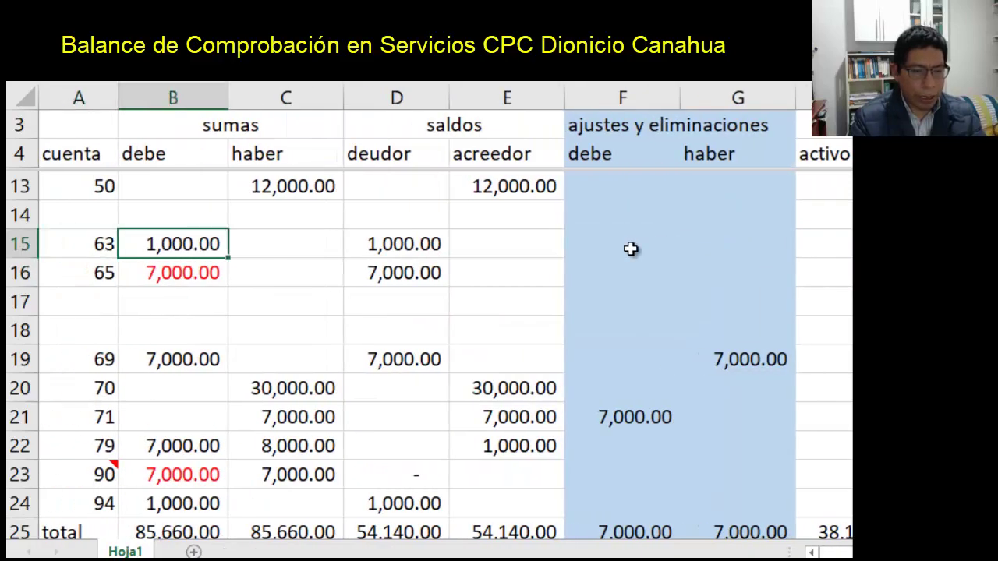
- Compare the totals and results of resultado por naturaleza and resultado por función
{"action": "scroll", "coordinate": [630, 248], "scroll_direction": "right", "scroll_amount": 5}
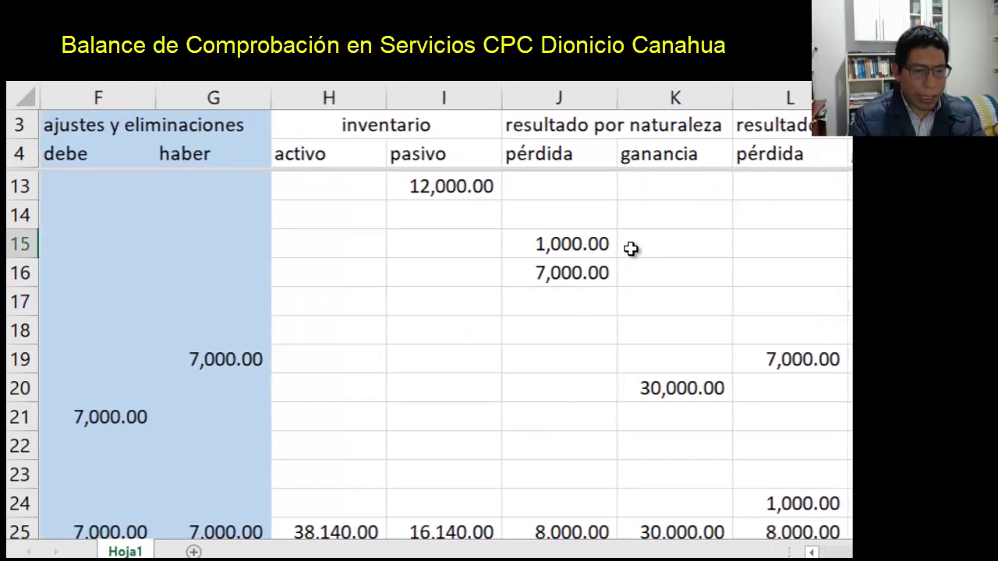
{"action": "scroll", "coordinate": [630, 248], "scroll_direction": "right", "scroll_amount": 1}
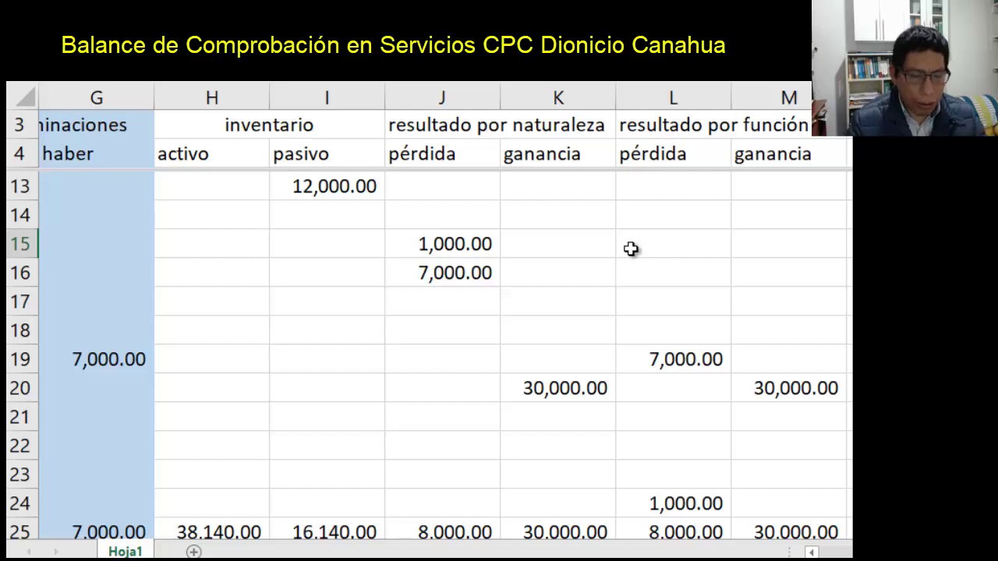
{"action": "key", "text": "Return"}
{"action": "key", "text": "Return"}
{"action": "key", "text": "Return"}
{"action": "key", "text": "Return"}
{"action": "key", "text": "Return"}
{"action": "key", "text": "Return"}
{"action": "key", "text": "Return"}
{"action": "key", "text": "Return"}
{"action": "key", "text": "Return"}
{"action": "key", "text": "Return"}
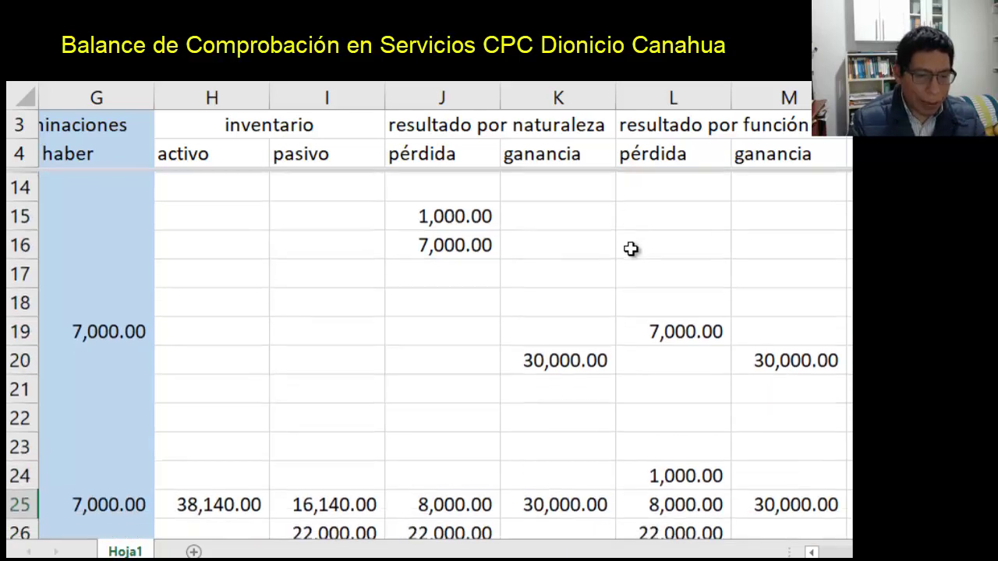
{"action": "key", "text": "Return"}
- Hide columns B to I so the two resultado sections sit beside the cuenta column
{"action": "left_click", "coordinate": [340, 99]}
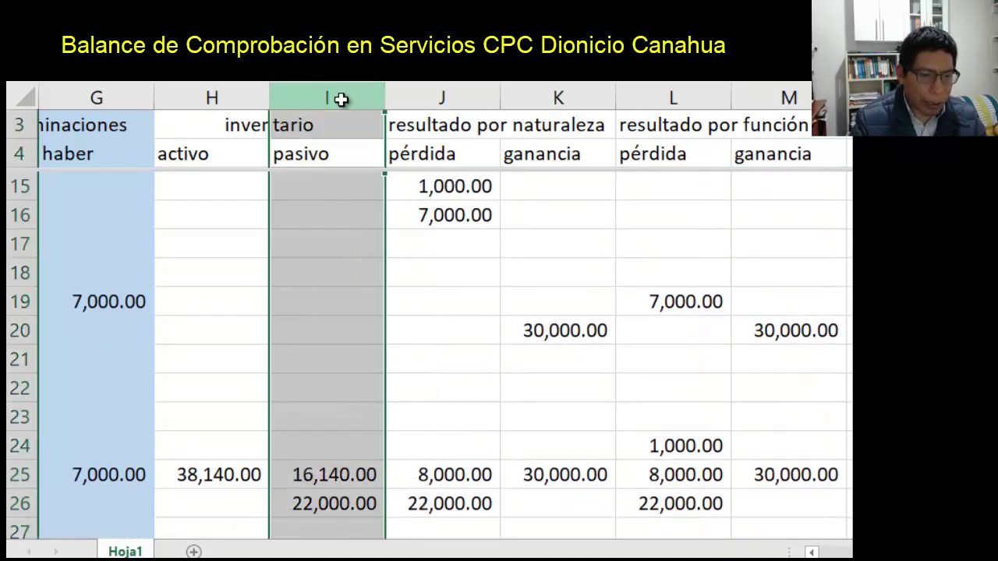
{"action": "left_click_drag", "start_coordinate": [341, 99], "coordinate": [147, 94]}
{"action": "right_click", "coordinate": [150, 99]}
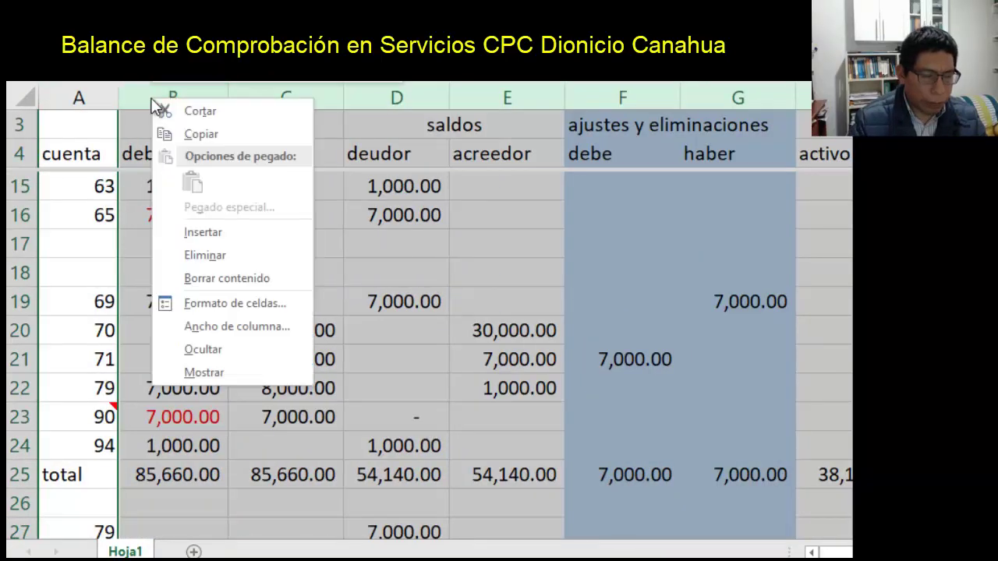
{"action": "left_click", "coordinate": [237, 349]}
{"action": "left_click", "coordinate": [237, 343]}
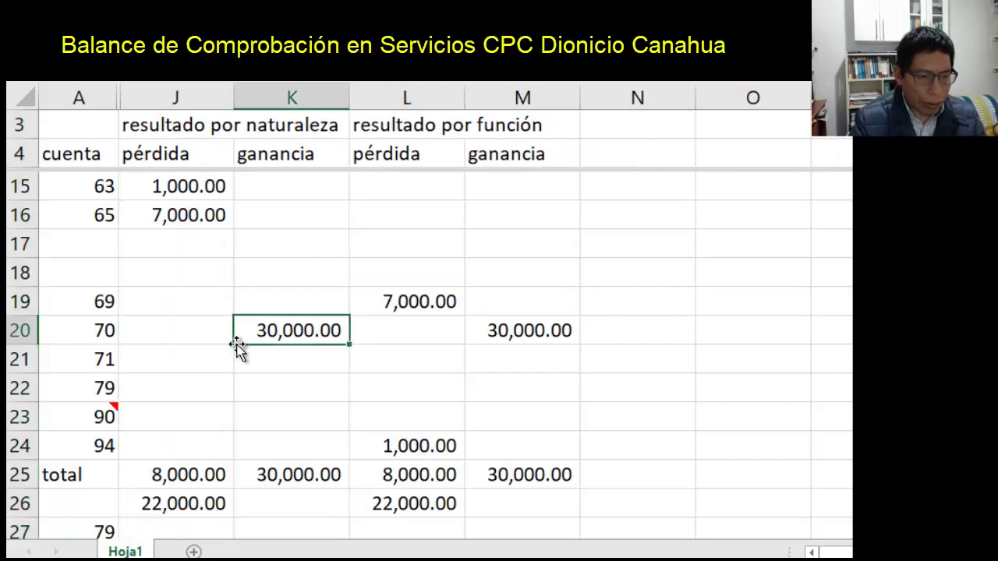
- Examine the rows of accounts 69 and 71 in the two resultado sections
{"action": "left_click", "coordinate": [20, 302]}
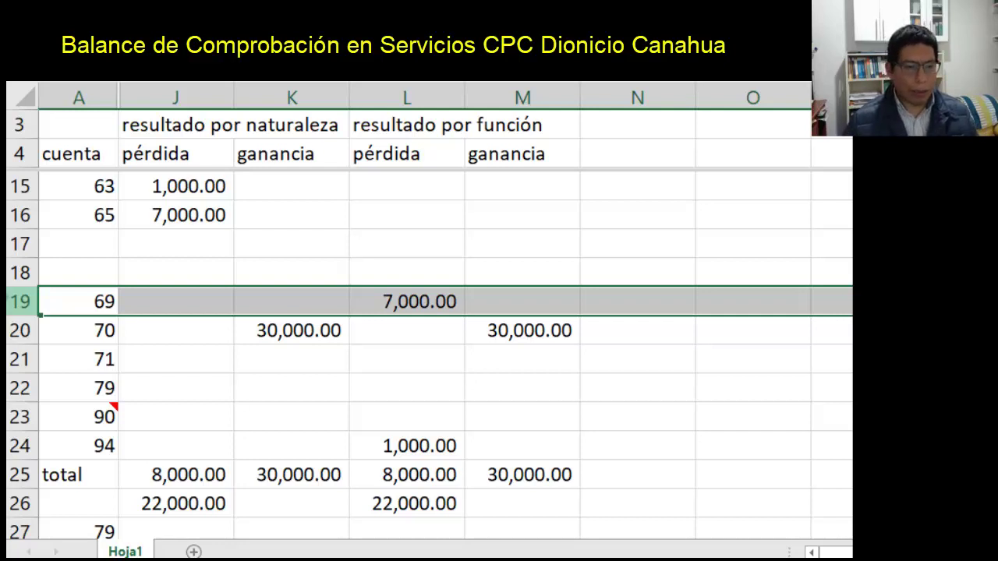
{"action": "left_click", "coordinate": [13, 360]}
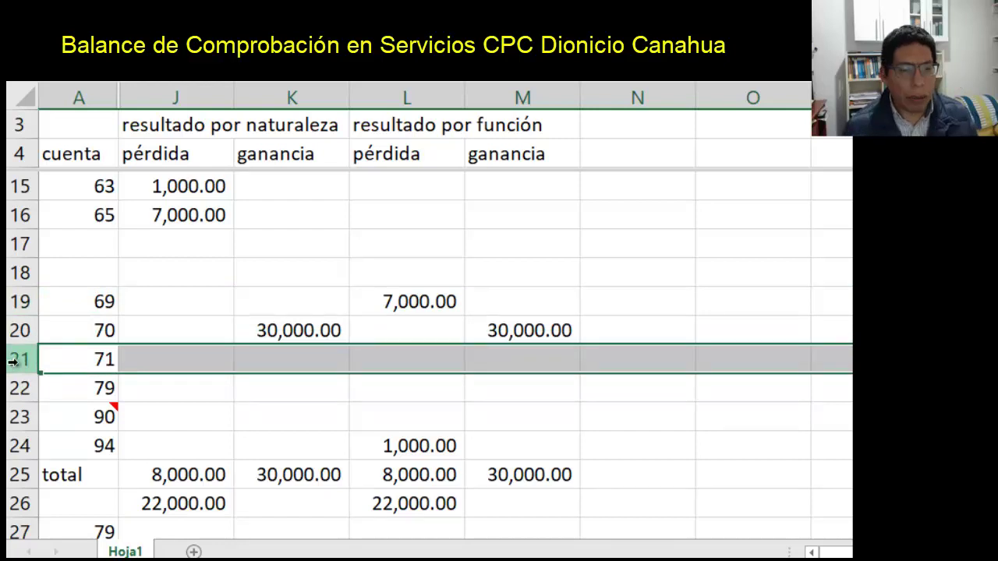